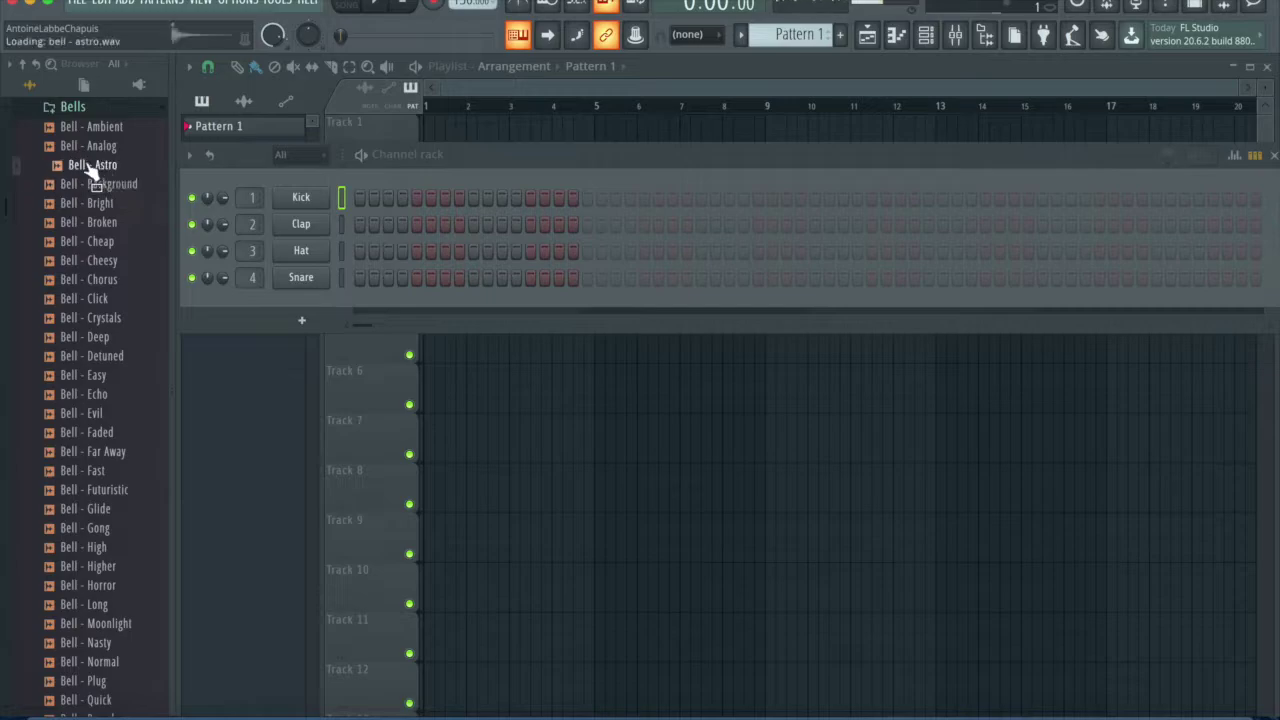
Step: Load the Bell - Astro sample into a new channel and detect its pitch regions in the Edison audio editor
{"action": "left_click_drag", "start_coordinate": [285, 261], "coordinate": [304, 302]}
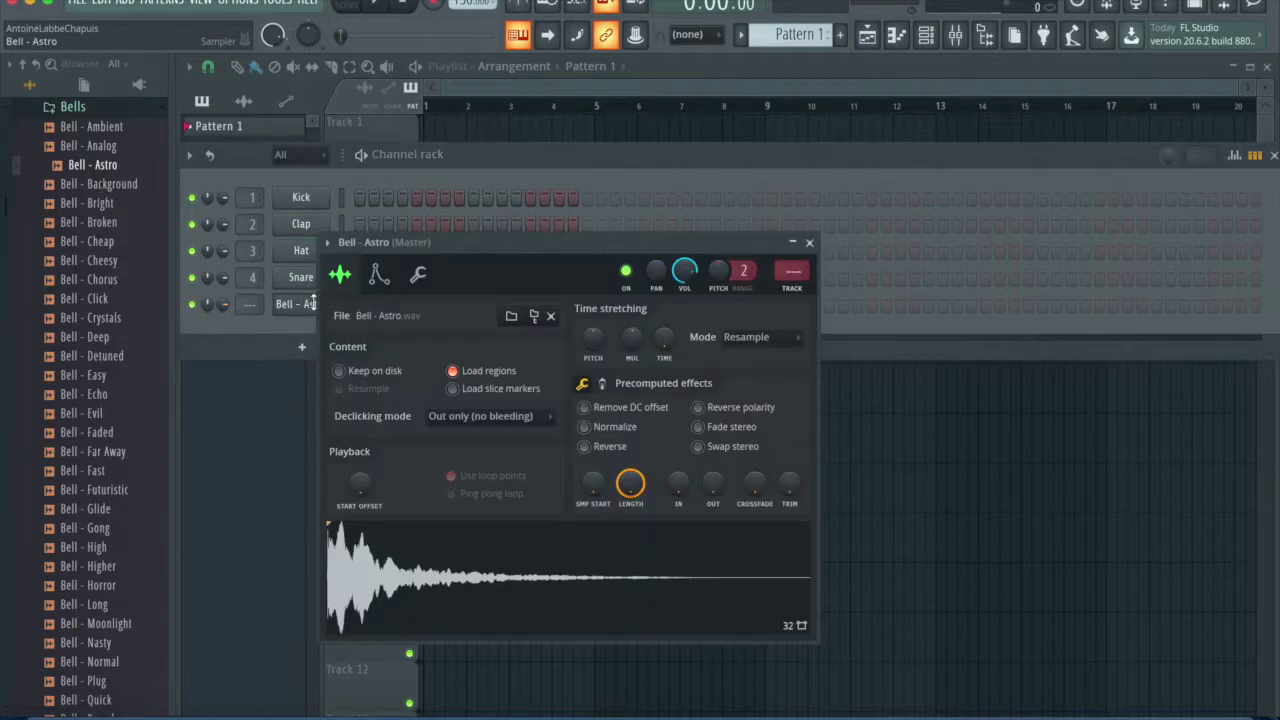
{"action": "left_click", "coordinate": [340, 274]}
{"action": "right_click", "coordinate": [460, 500]}
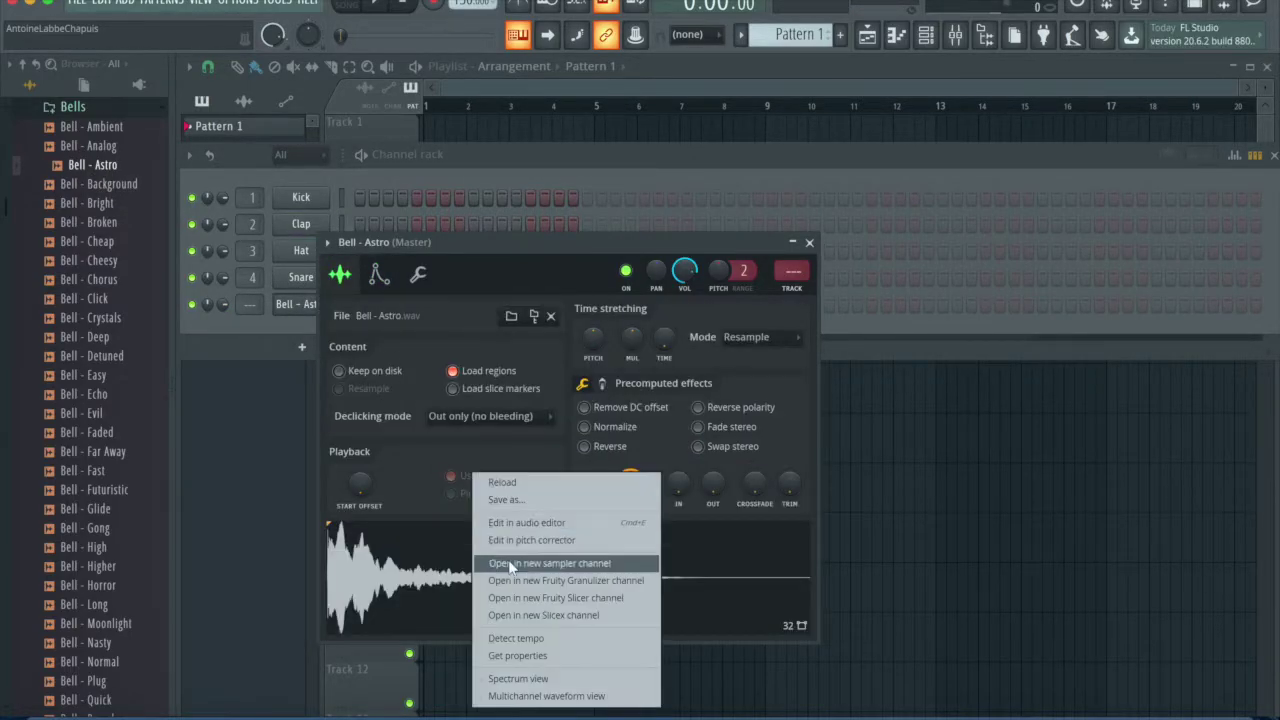
{"action": "left_click", "coordinate": [500, 523]}
{"action": "left_click", "coordinate": [360, 228]}
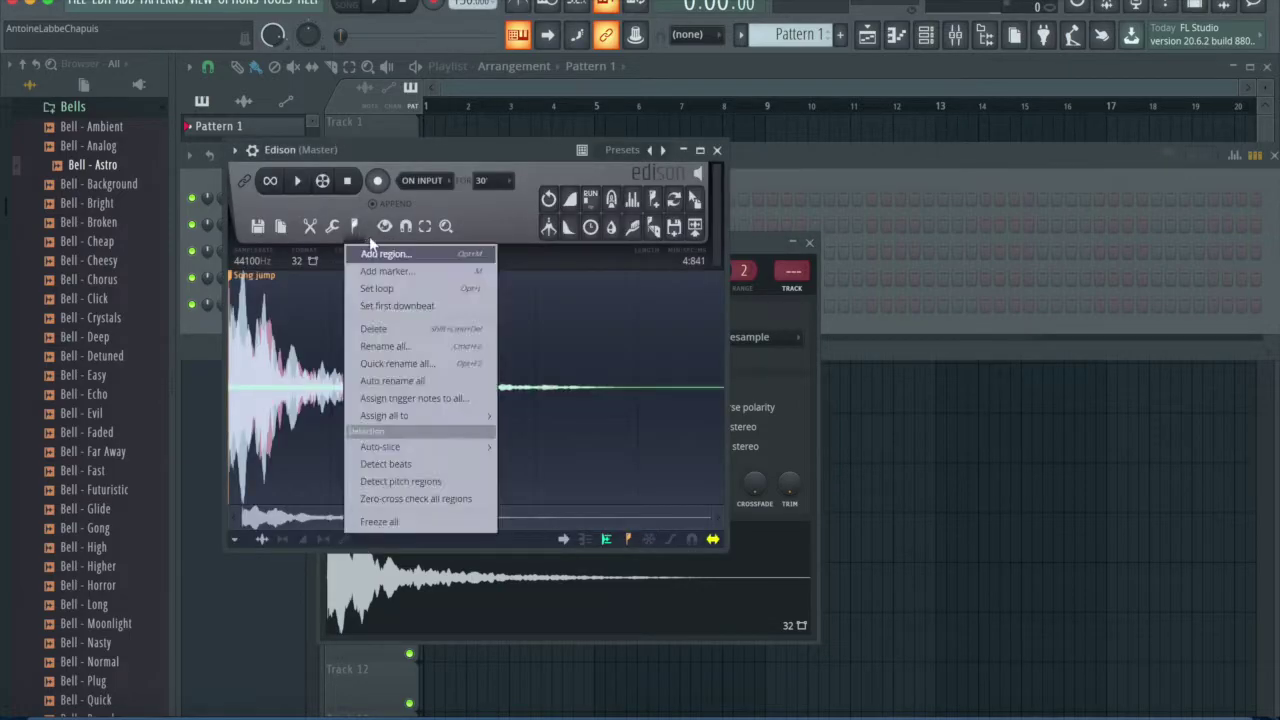
{"action": "left_click", "coordinate": [434, 480]}
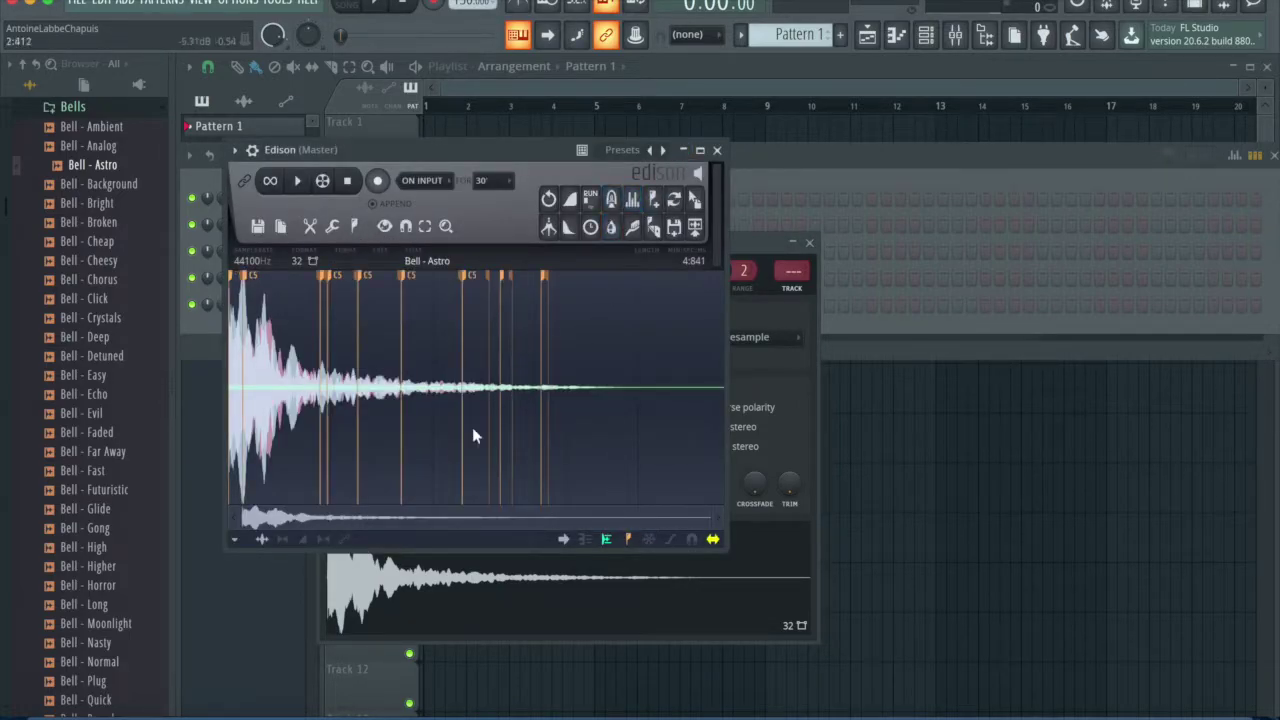
{"action": "left_click_drag", "start_coordinate": [705, 511], "coordinate": [460, 518]}
{"action": "left_click", "coordinate": [716, 150]}
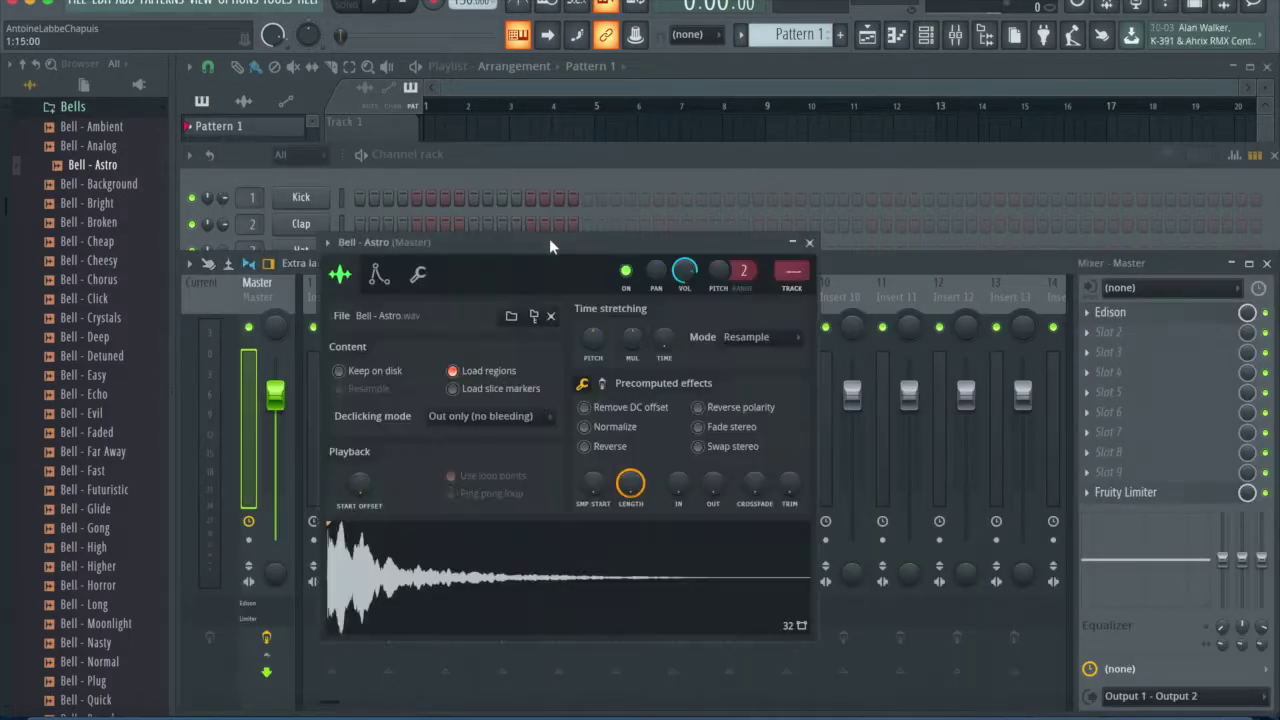
Step: Check the Bell - Astro channel's envelope and root note settings, and close the channel settings
{"action": "left_click", "coordinate": [379, 274]}
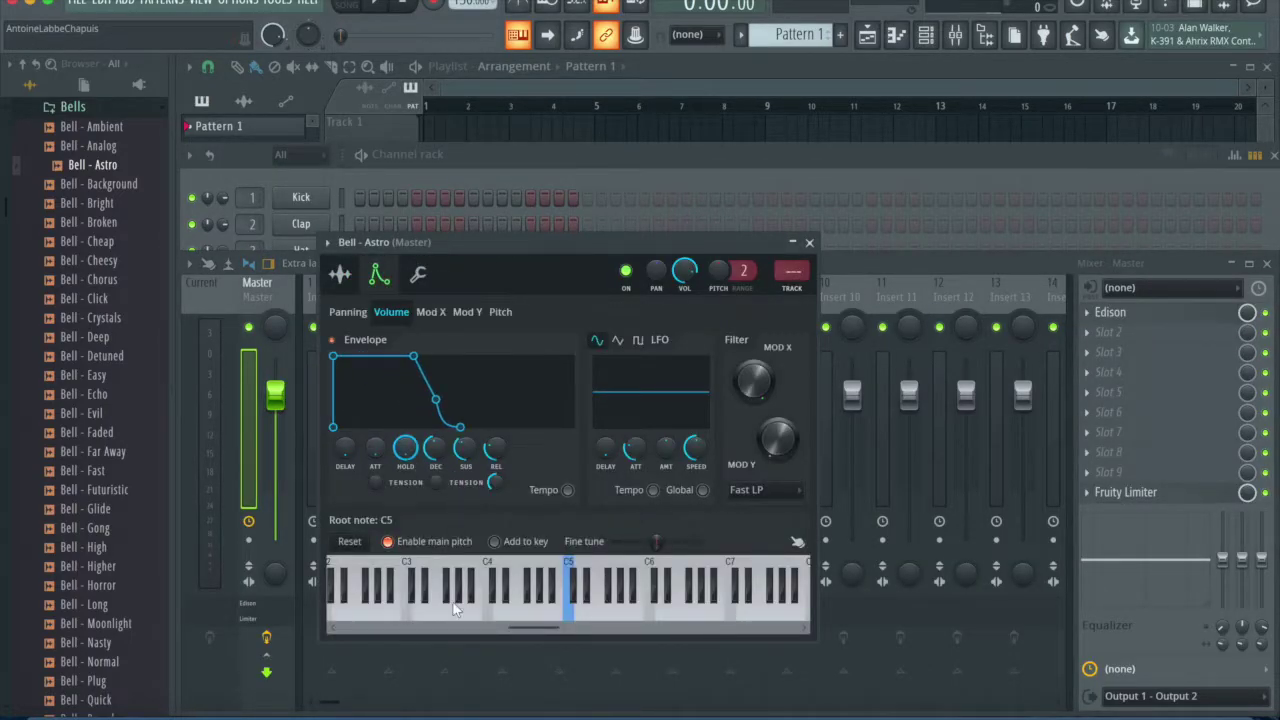
{"action": "left_click", "coordinate": [418, 274]}
{"action": "left_click", "coordinate": [340, 278]}
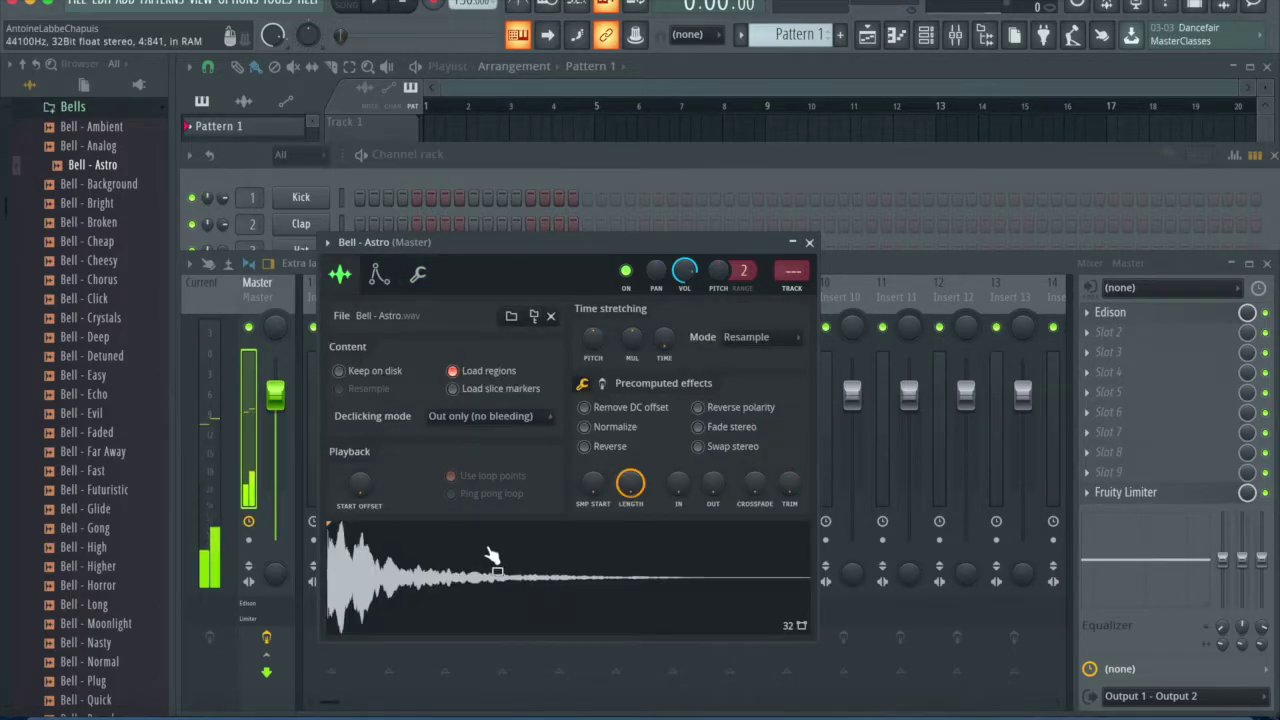
{"action": "left_click", "coordinate": [807, 241]}
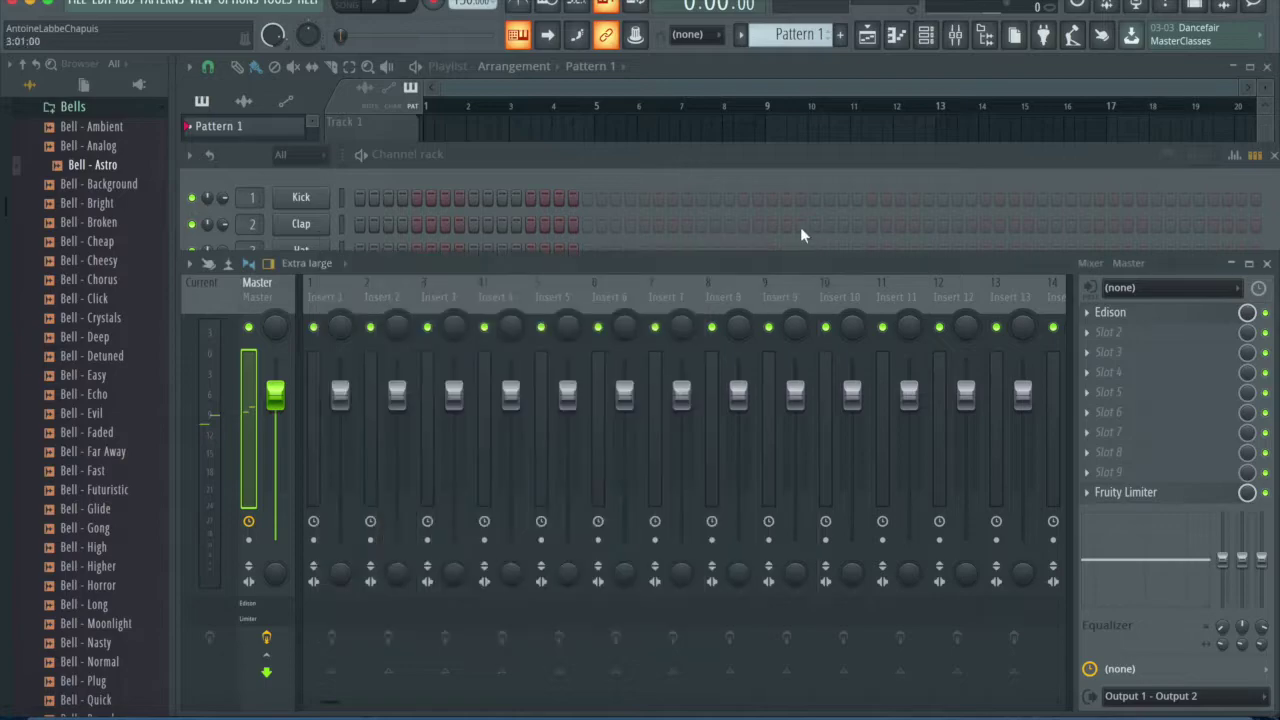
Step: Open the piano roll for Bell - Astro and set its scale highlighting to D# Minor Harmonic
{"action": "right_click", "coordinate": [310, 298]}
{"action": "left_click", "coordinate": [375, 304]}
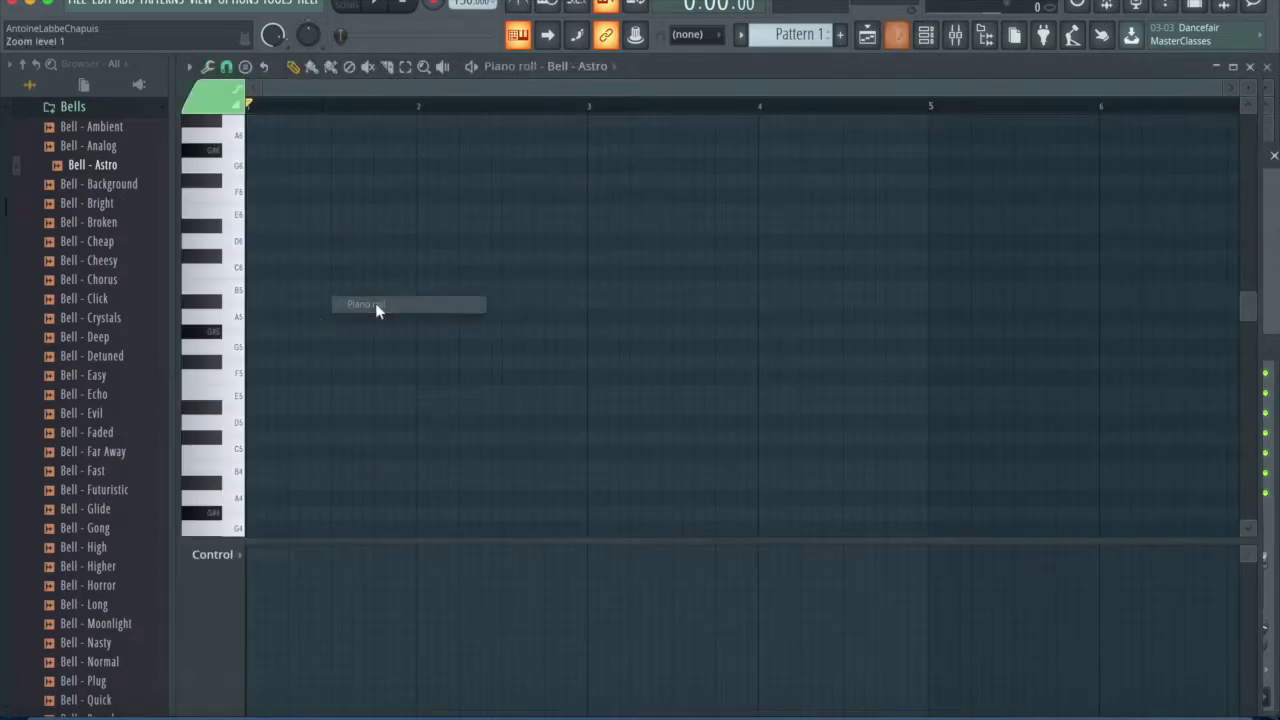
{"action": "left_click", "coordinate": [188, 66]}
{"action": "mouse_move", "coordinate": [225, 175]}
{"action": "mouse_move", "coordinate": [378, 195]}
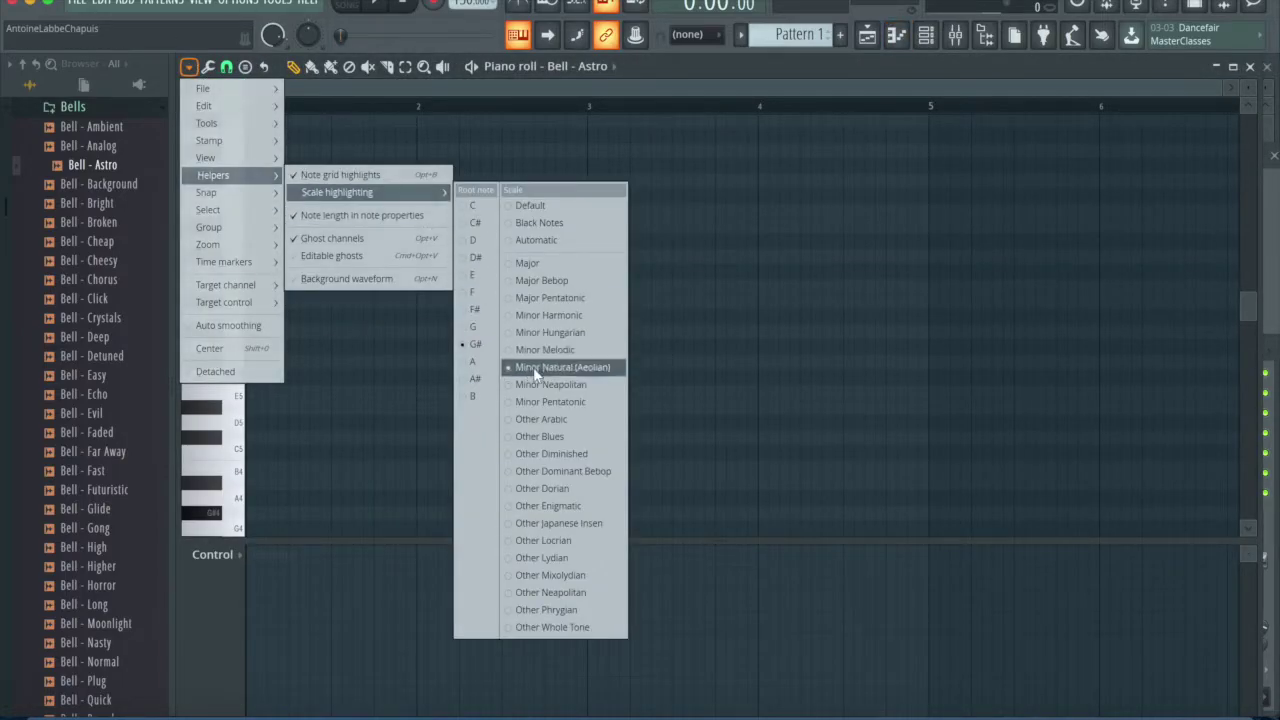
{"action": "left_click", "coordinate": [553, 317]}
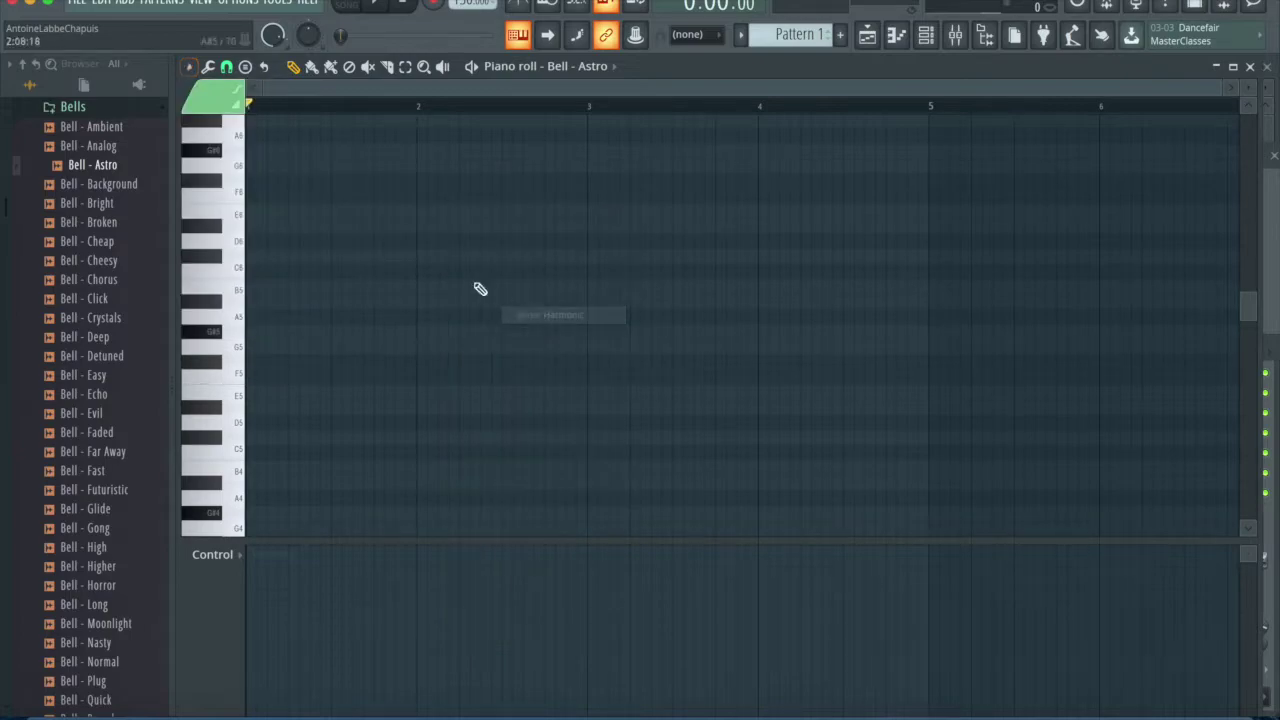
{"action": "left_click", "coordinate": [188, 66]}
{"action": "mouse_move", "coordinate": [249, 177]}
{"action": "mouse_move", "coordinate": [362, 192]}
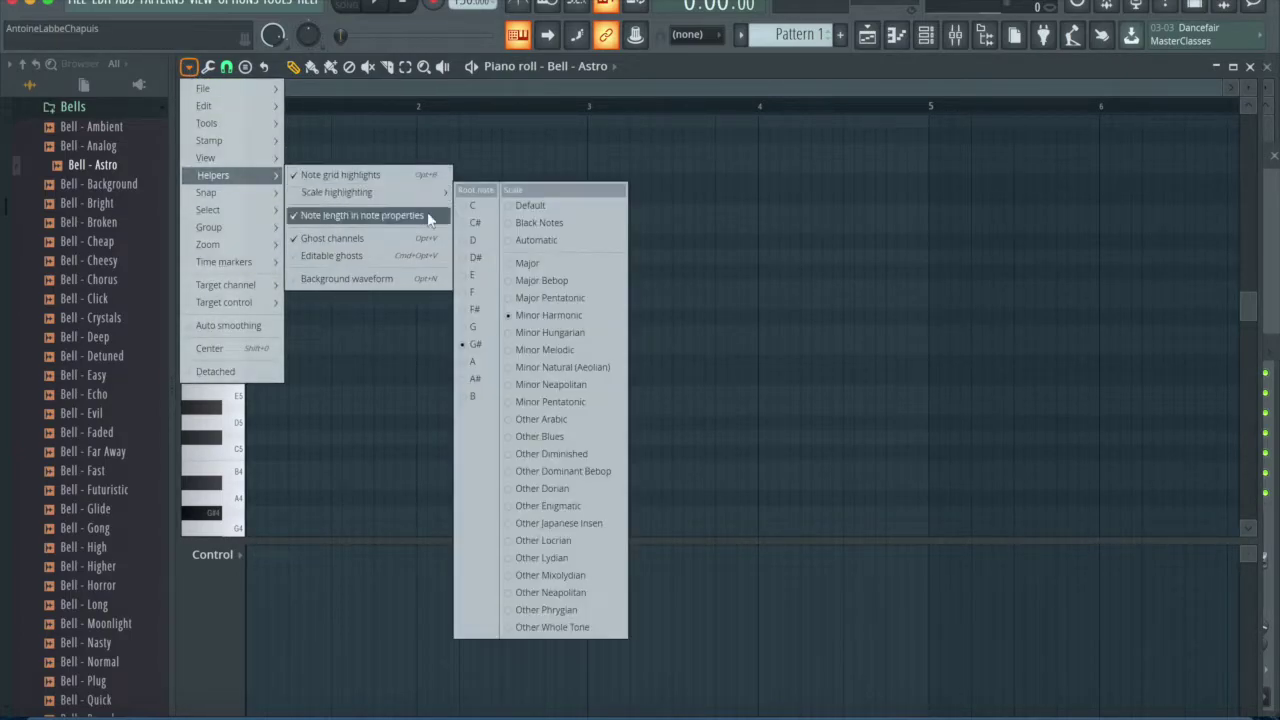
{"action": "left_click", "coordinate": [478, 258]}
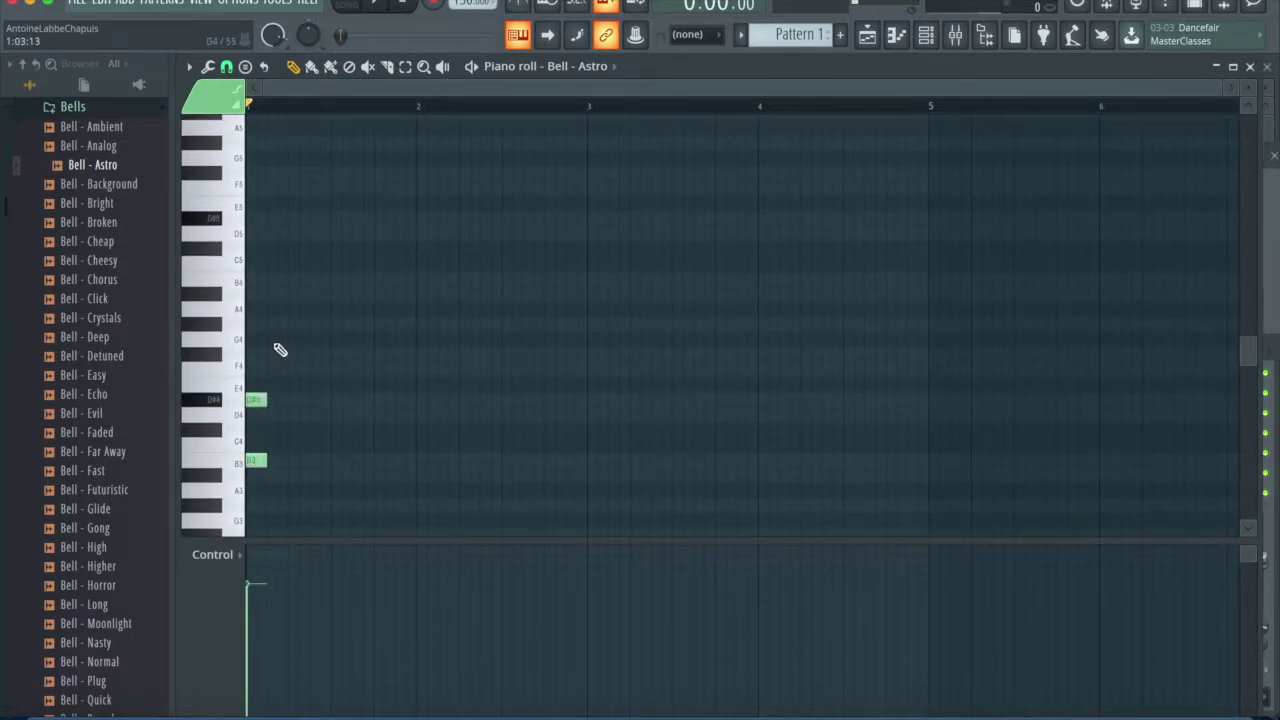
Step: Build a one-bar chord of B3, D#4 and F#4 in bar 1 and play it
{"action": "key", "text": "space"}
{"action": "left_click_drag", "start_coordinate": [386, 474], "coordinate": [412, 480]}
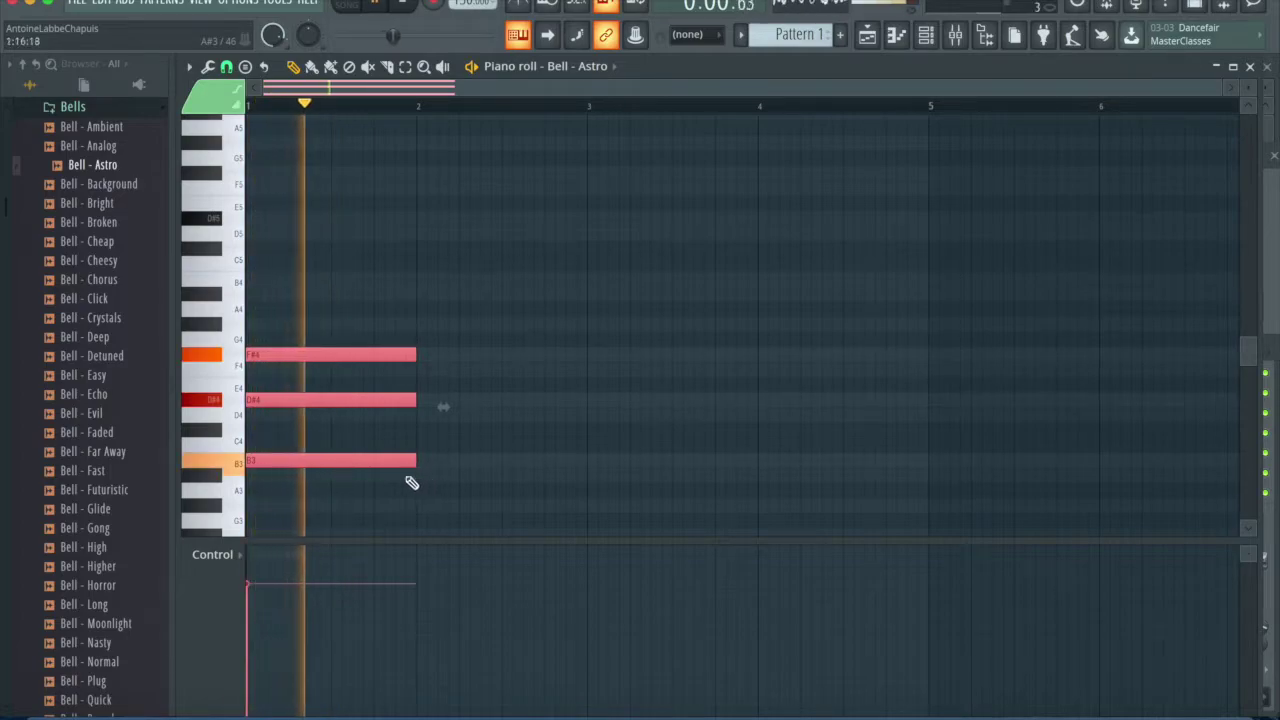
{"action": "key", "text": "space"}
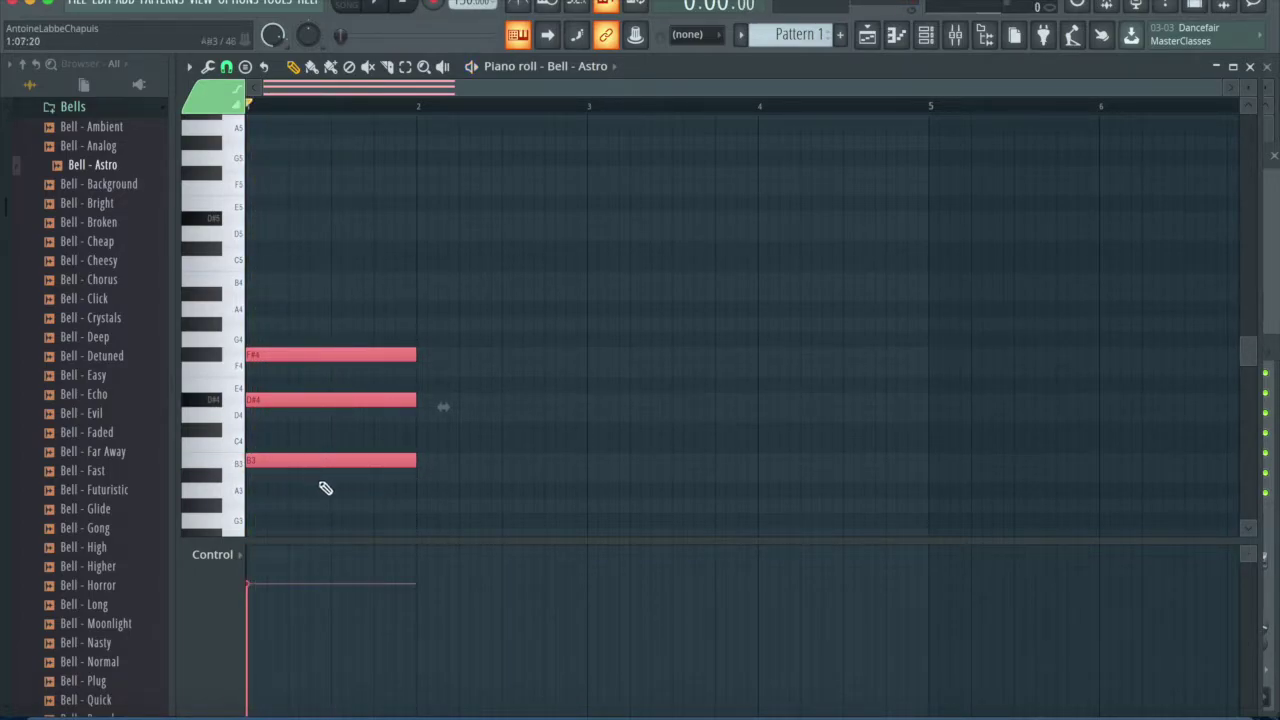
Step: Transpose the whole chord up to D4, F#4 and A4 and play it
{"action": "left_click", "coordinate": [315, 474]}
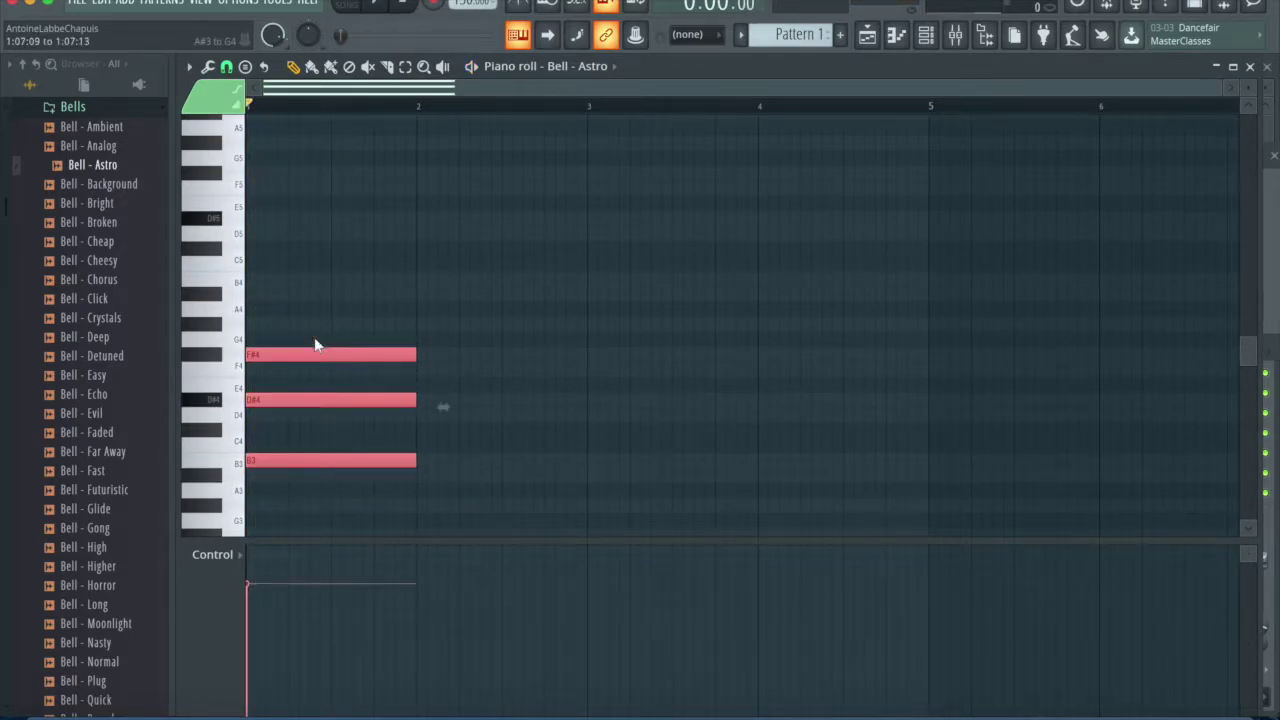
{"action": "left_click_drag", "start_coordinate": [313, 350], "coordinate": [300, 306]}
{"action": "key", "text": "space"}
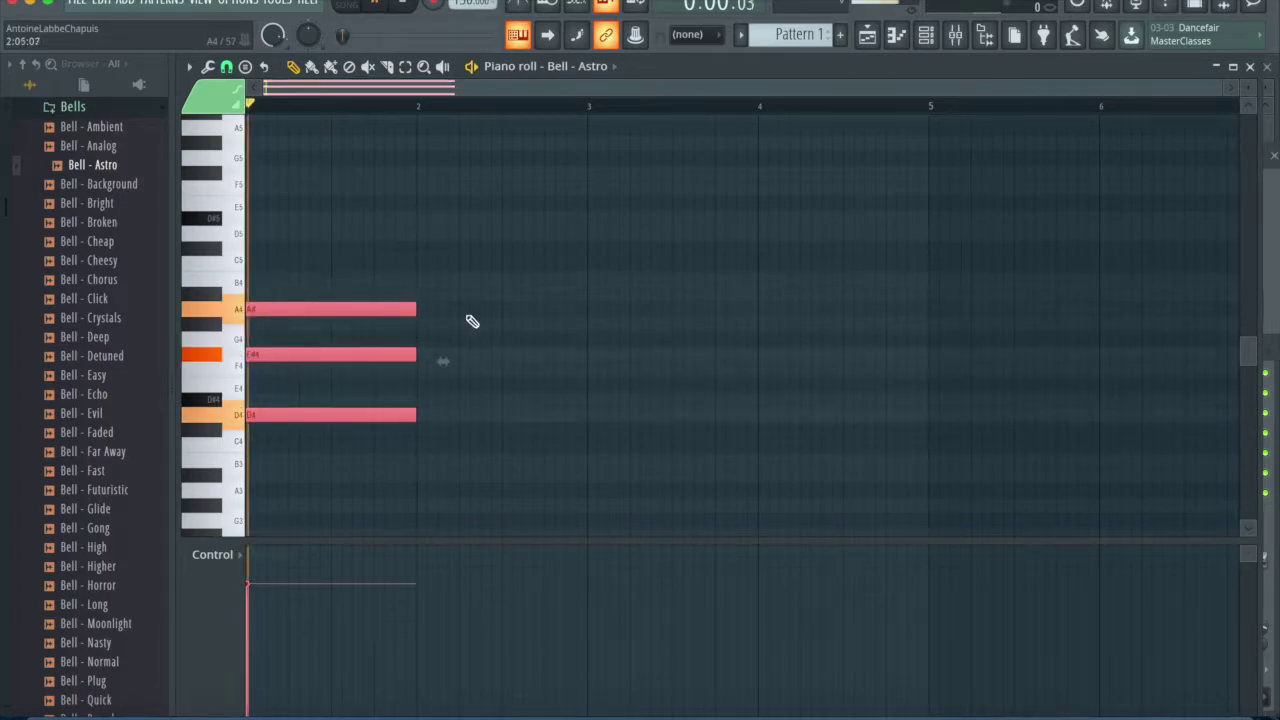
{"action": "left_click", "coordinate": [617, 358]}
{"action": "key", "text": "space"}
Step: Lower the chord's two upper notes to F4 and G#4, keeping D4 at the bottom, and play it
{"action": "right_click", "coordinate": [343, 326]}
{"action": "left_click_drag", "start_coordinate": [329, 314], "coordinate": [323, 383]}
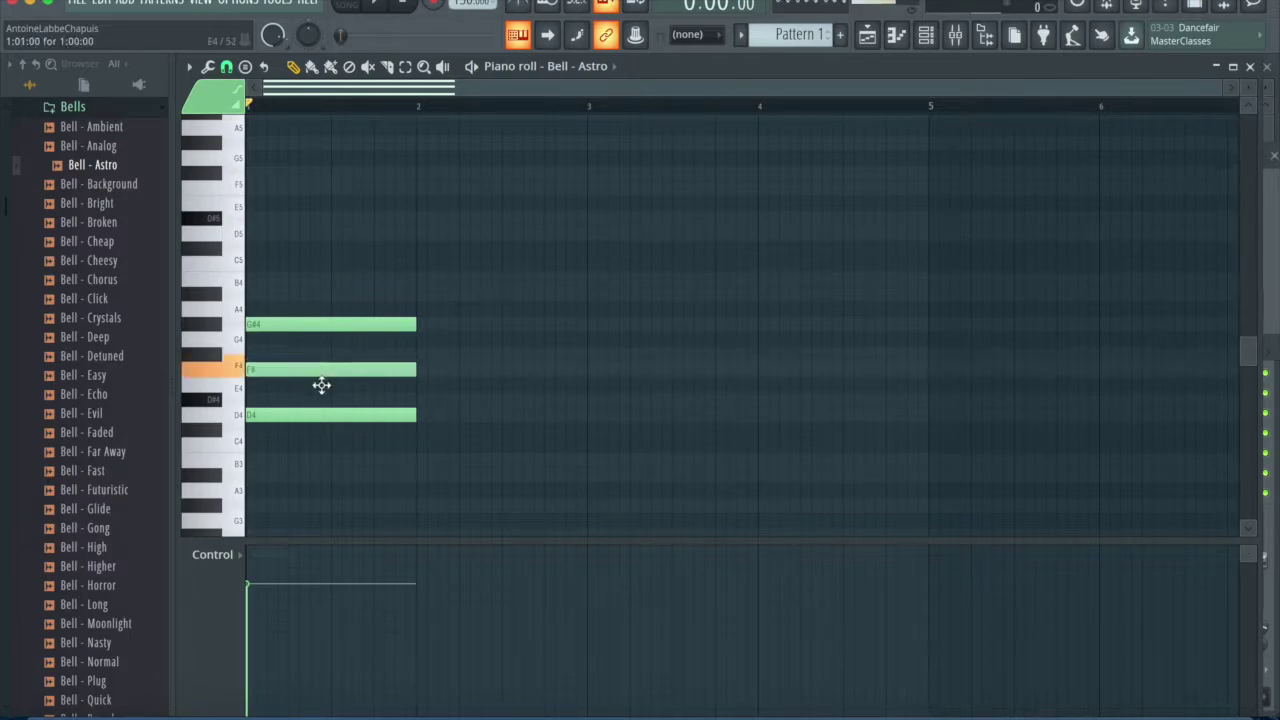
{"action": "key", "text": "space"}
{"action": "key", "text": "space"}
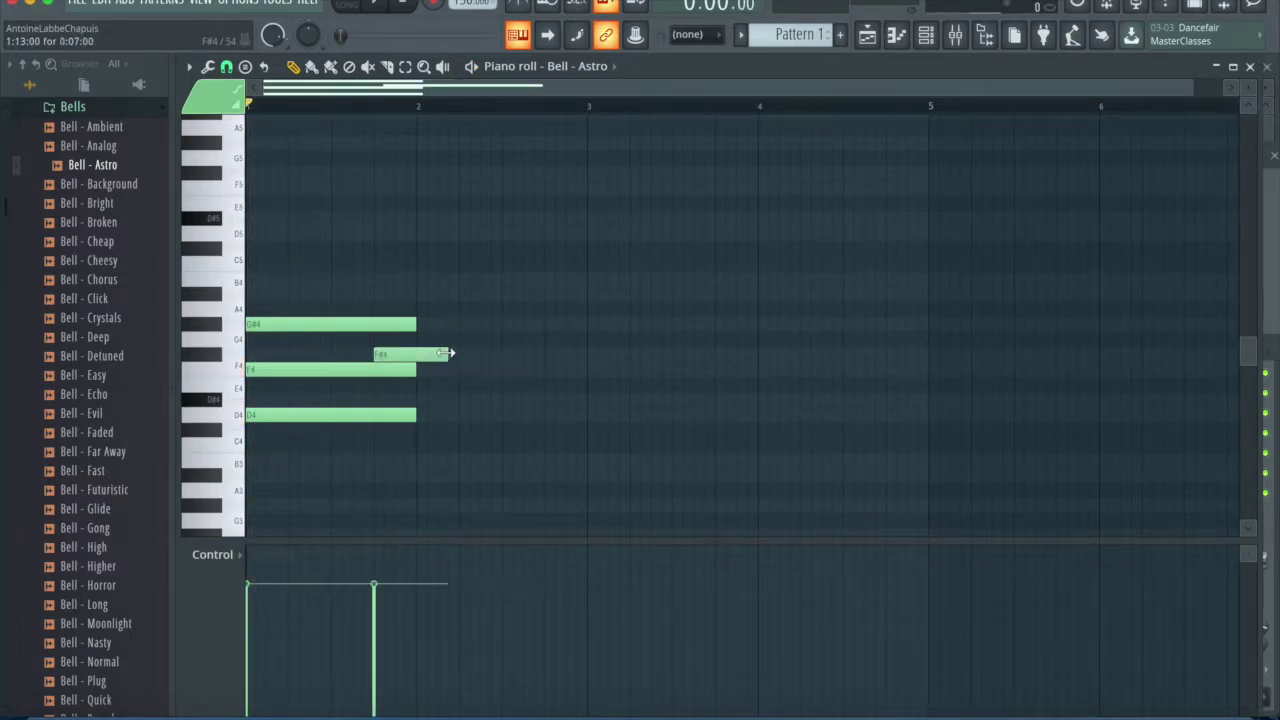
Step: Add a short F#4 note finishing at the end of bar 1 and duplicate the bar into bar 2
{"action": "left_click_drag", "start_coordinate": [450, 353], "coordinate": [417, 356]}
{"action": "key", "text": "space"}
{"action": "key", "text": "ctrl+b"}
{"action": "key", "text": "ctrl+d"}
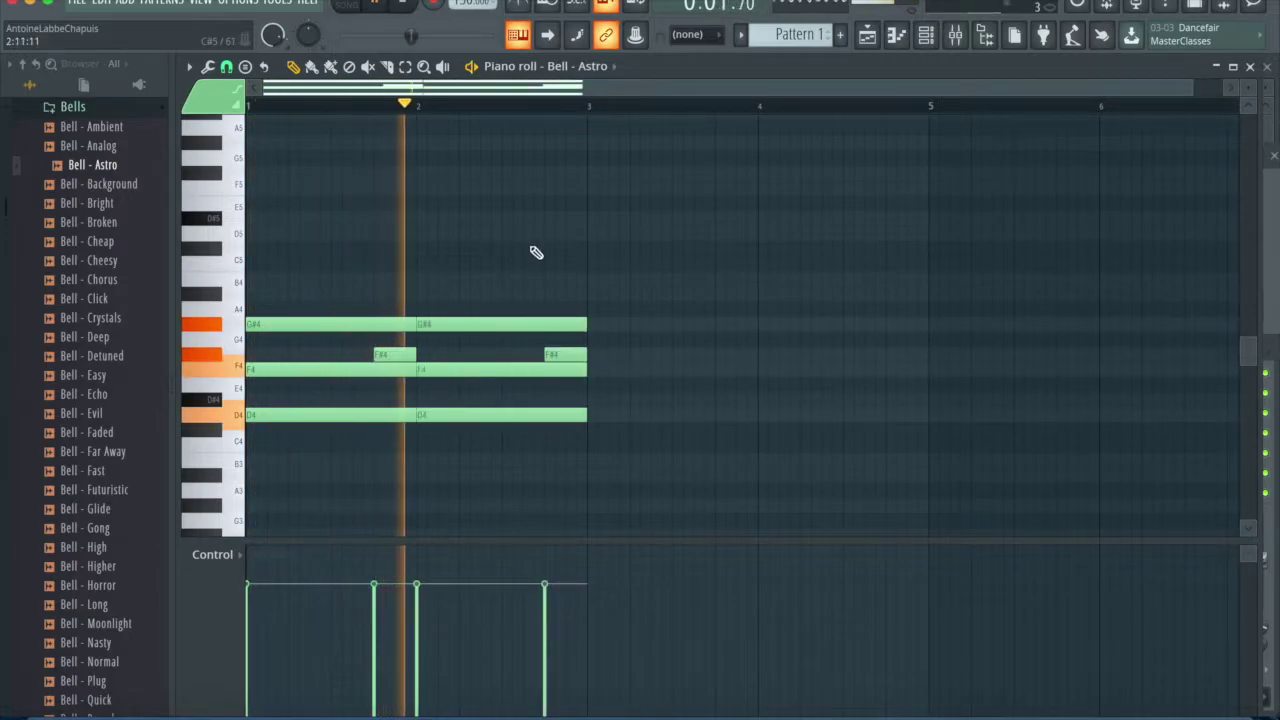
Step: Set the tempo to 152 BPM and play the two-bar pattern
{"action": "key", "text": "space"}
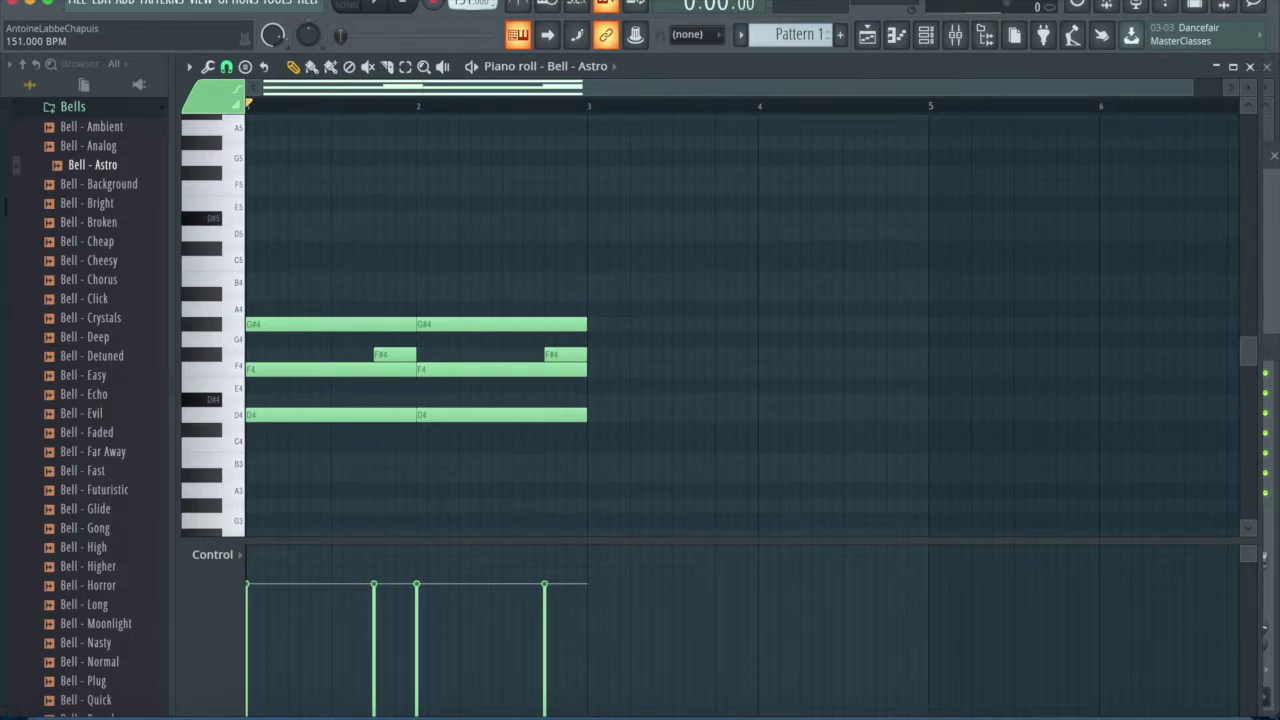
{"action": "key", "text": "space"}
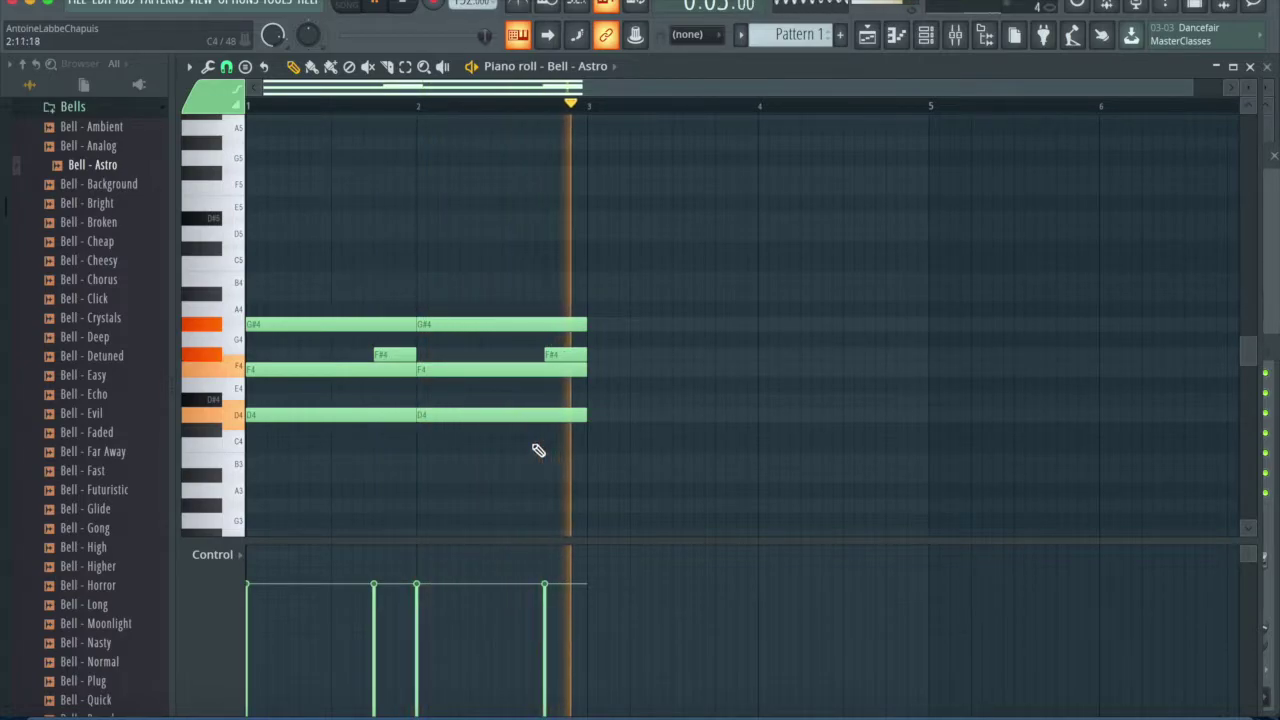
{"action": "key", "text": "space"}
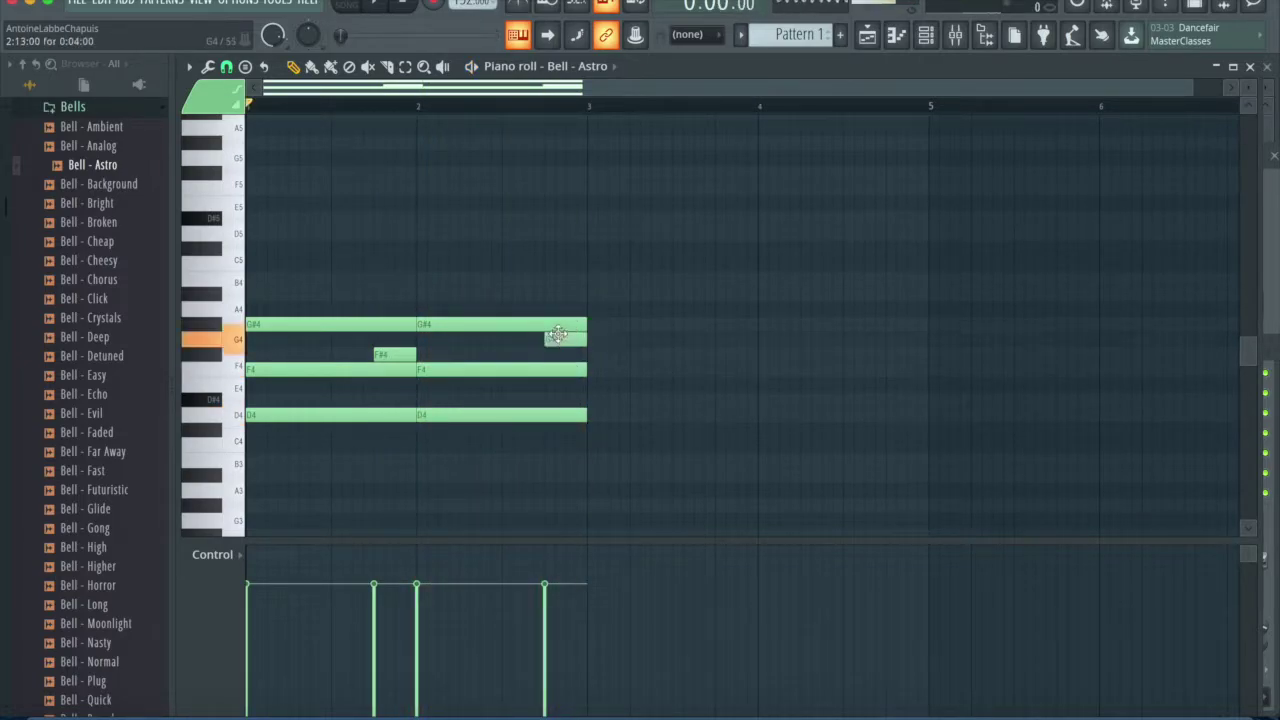
Step: Try the short note at the end of bar 2 at G#4 and at A#4, playing the pattern each time
{"action": "key", "text": "space"}
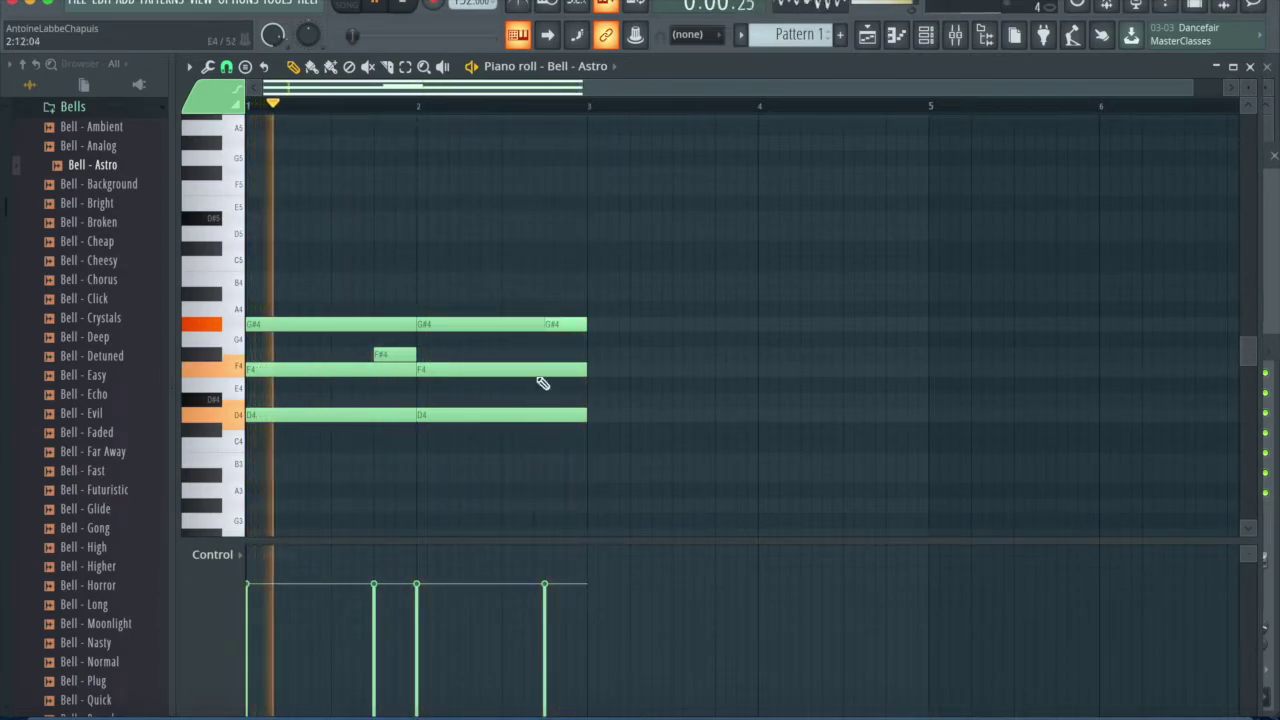
{"action": "key", "text": "space"}
{"action": "key", "text": "space"}
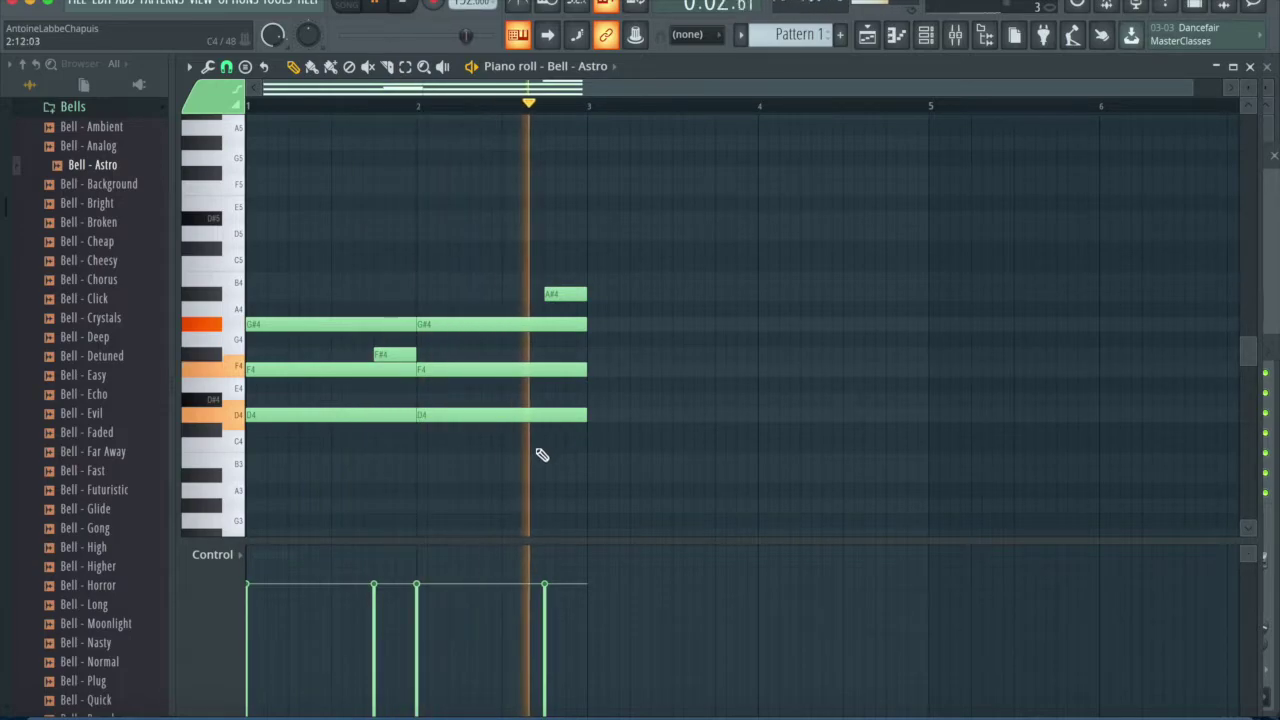
{"action": "key", "text": "space"}
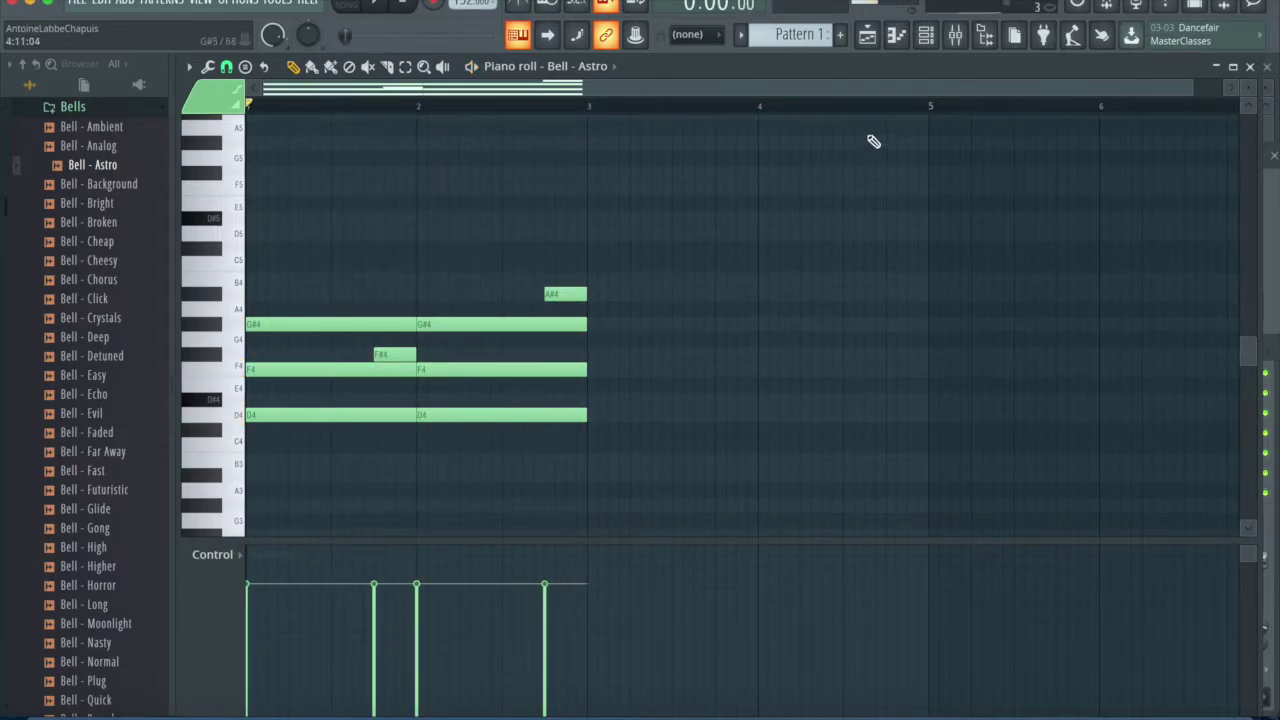
Step: Replace the channel's bell sample with Bell - Echo and play the pattern in its piano roll
{"action": "left_click", "coordinate": [942, 38]}
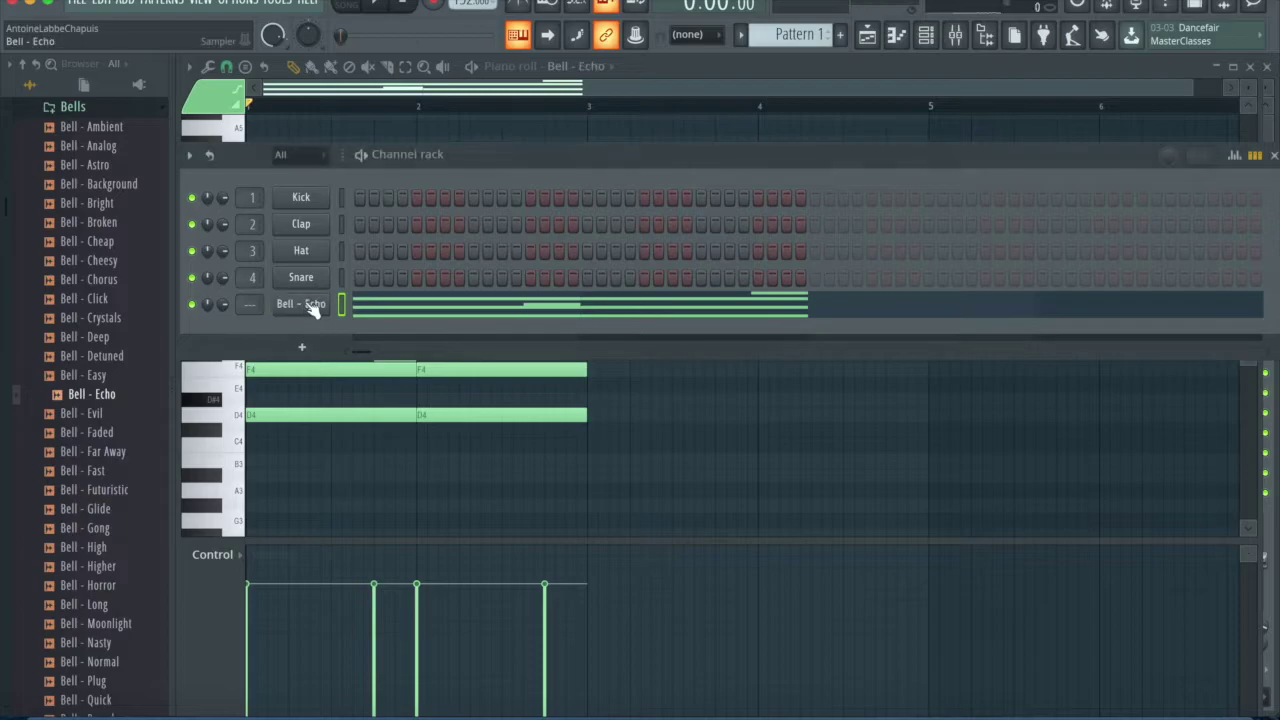
{"action": "key", "text": "space"}
{"action": "key", "text": "F6"}
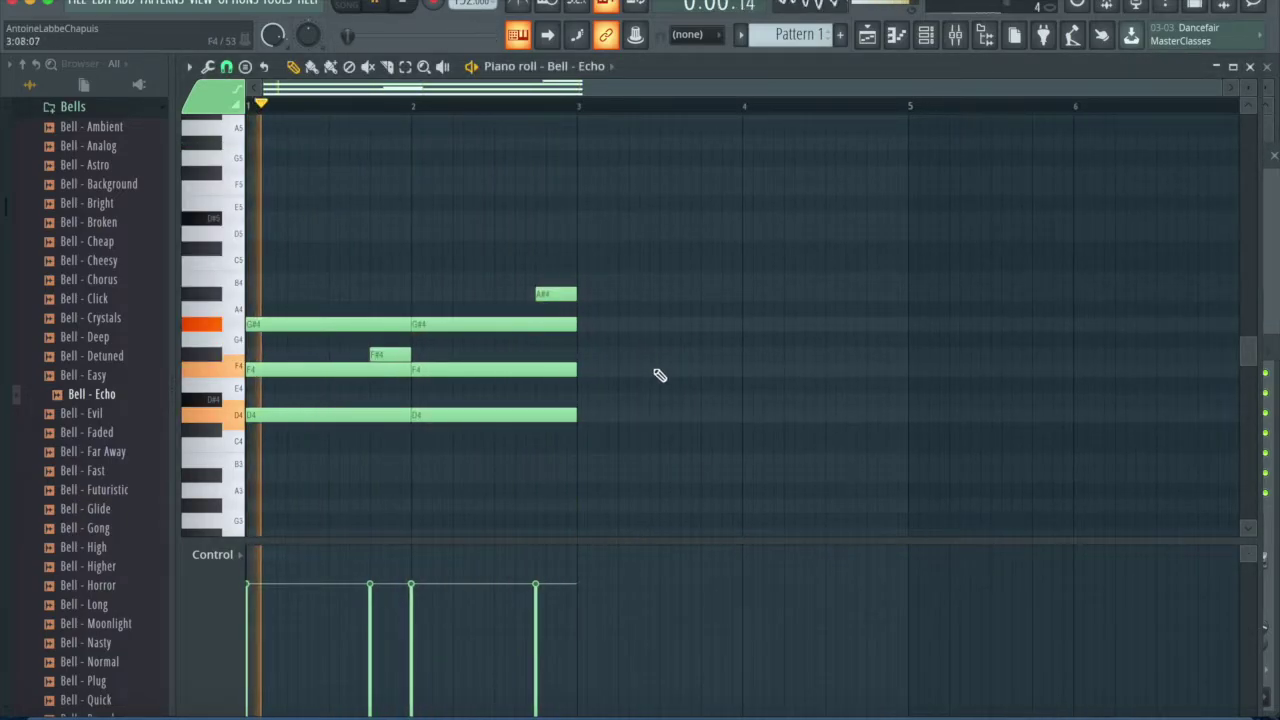
Step: Move the short note at the end of bar 2 to F4 and duplicate the two bars into bars 3 and 4
{"action": "key", "text": "space"}
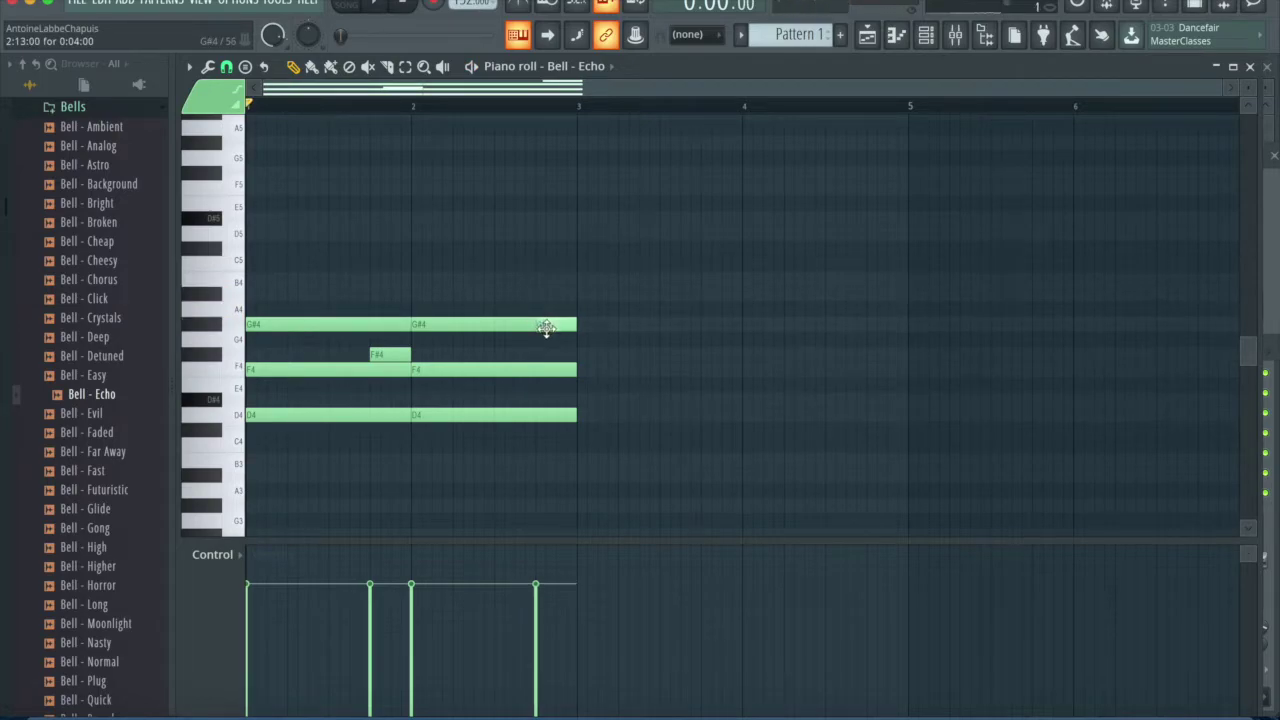
{"action": "key", "text": "space"}
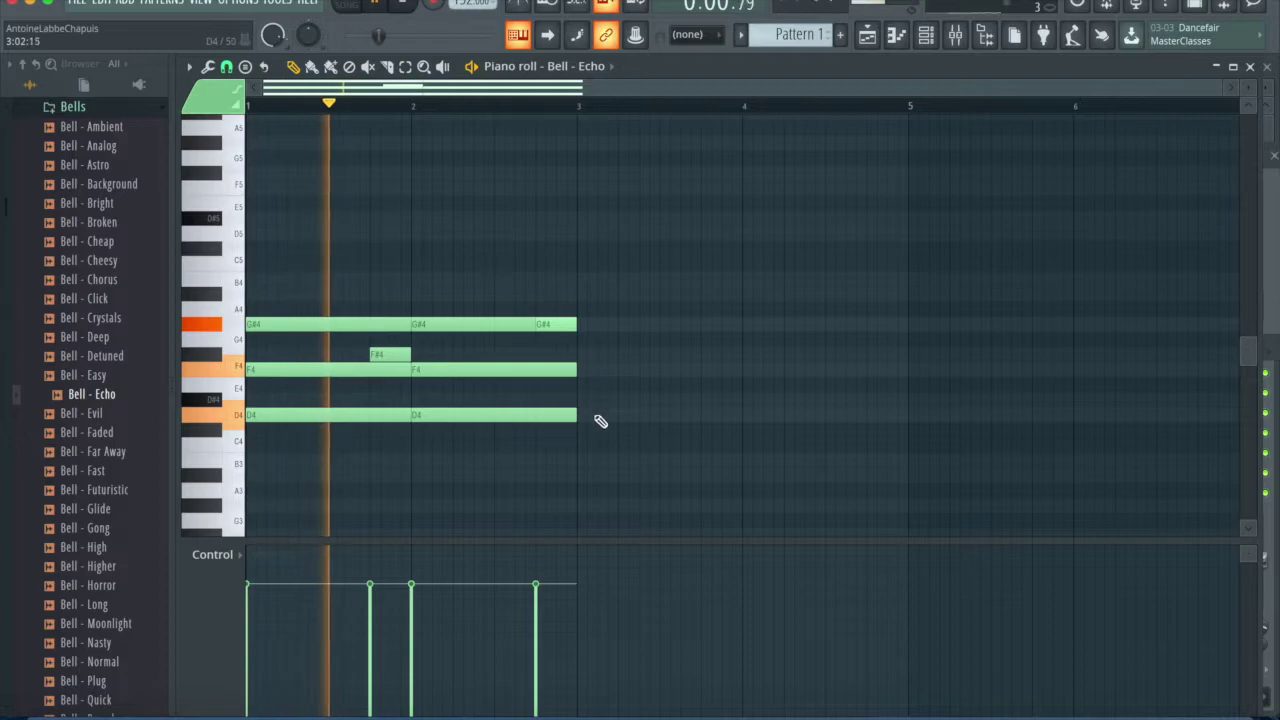
{"action": "left_click_drag", "start_coordinate": [557, 325], "coordinate": [566, 371]}
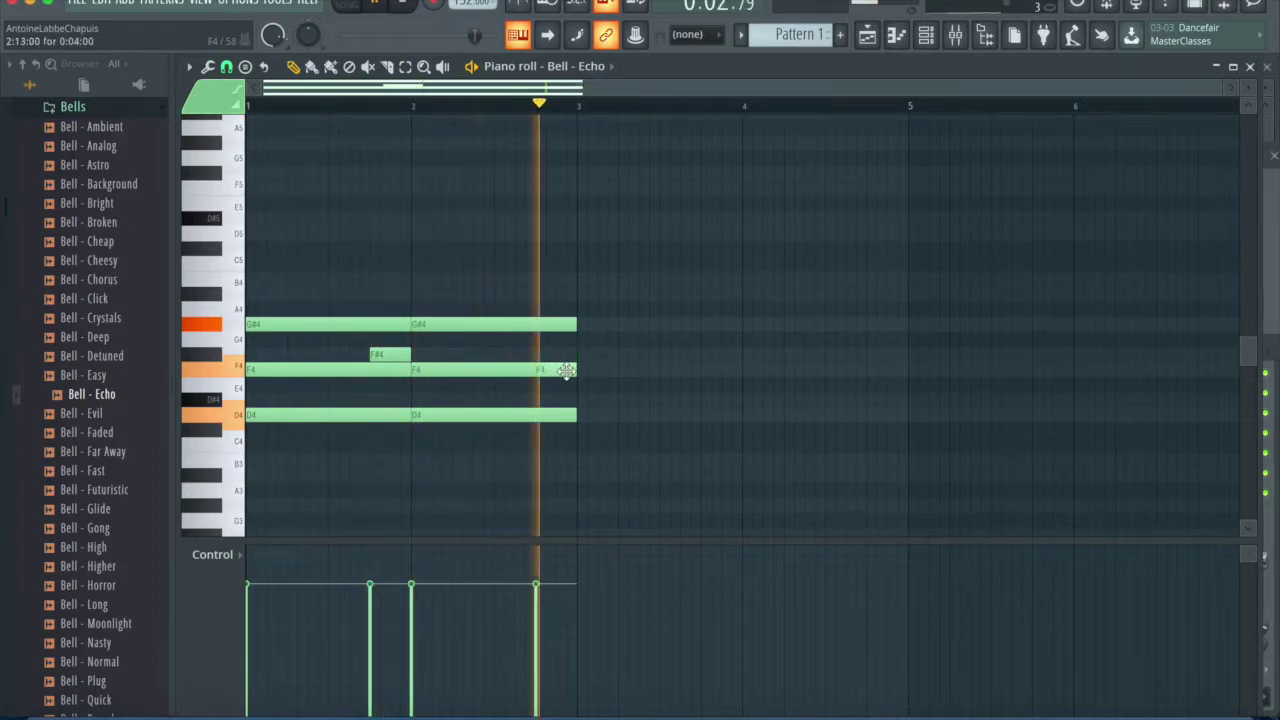
{"action": "key", "text": "ctrl+b"}
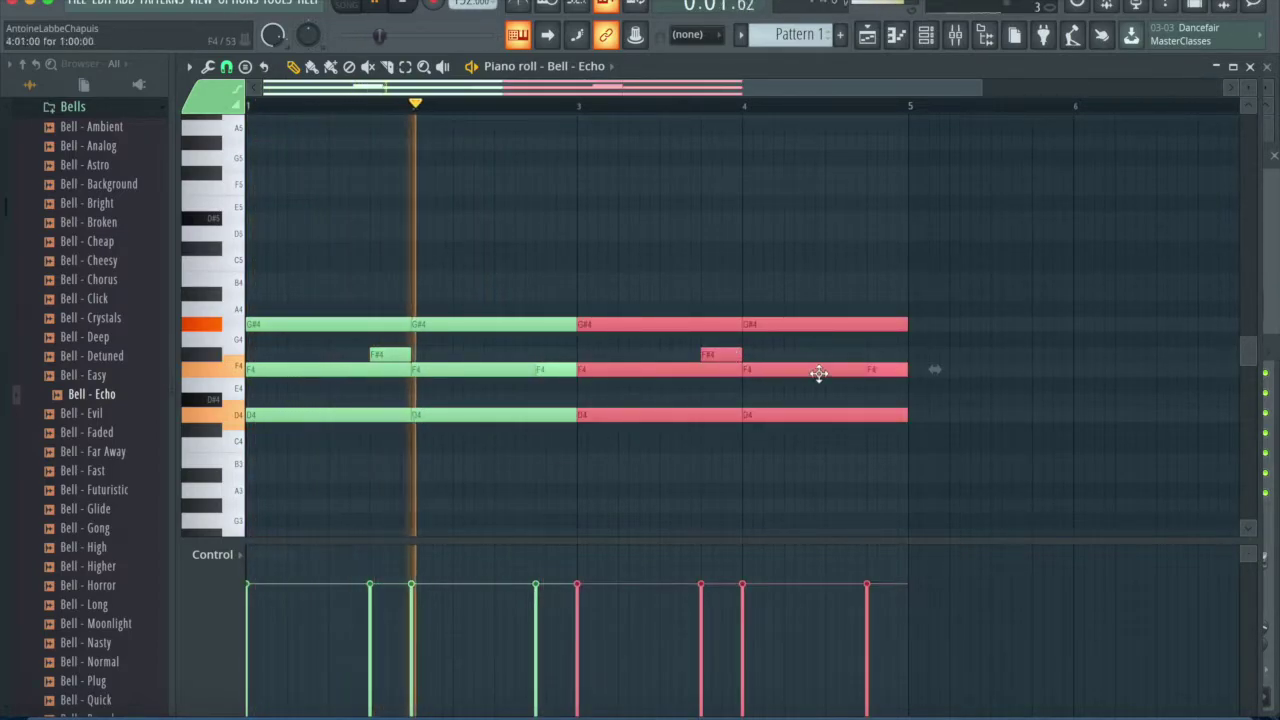
{"action": "left_click", "coordinate": [811, 346]}
Step: In bar 3, raise the short F#4 note to G#4 and lower the long D4 note to B3
{"action": "left_click_drag", "start_coordinate": [720, 354], "coordinate": [720, 326]}
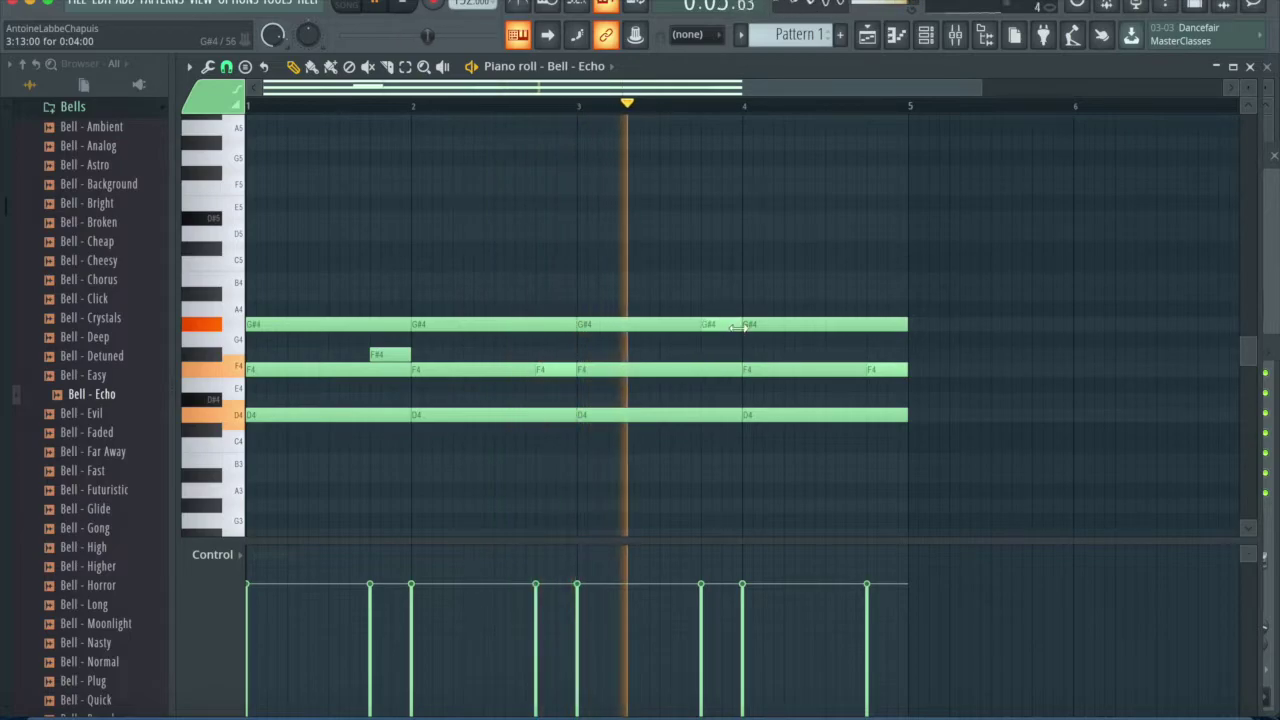
{"action": "key", "text": "space"}
{"action": "key", "text": "space"}
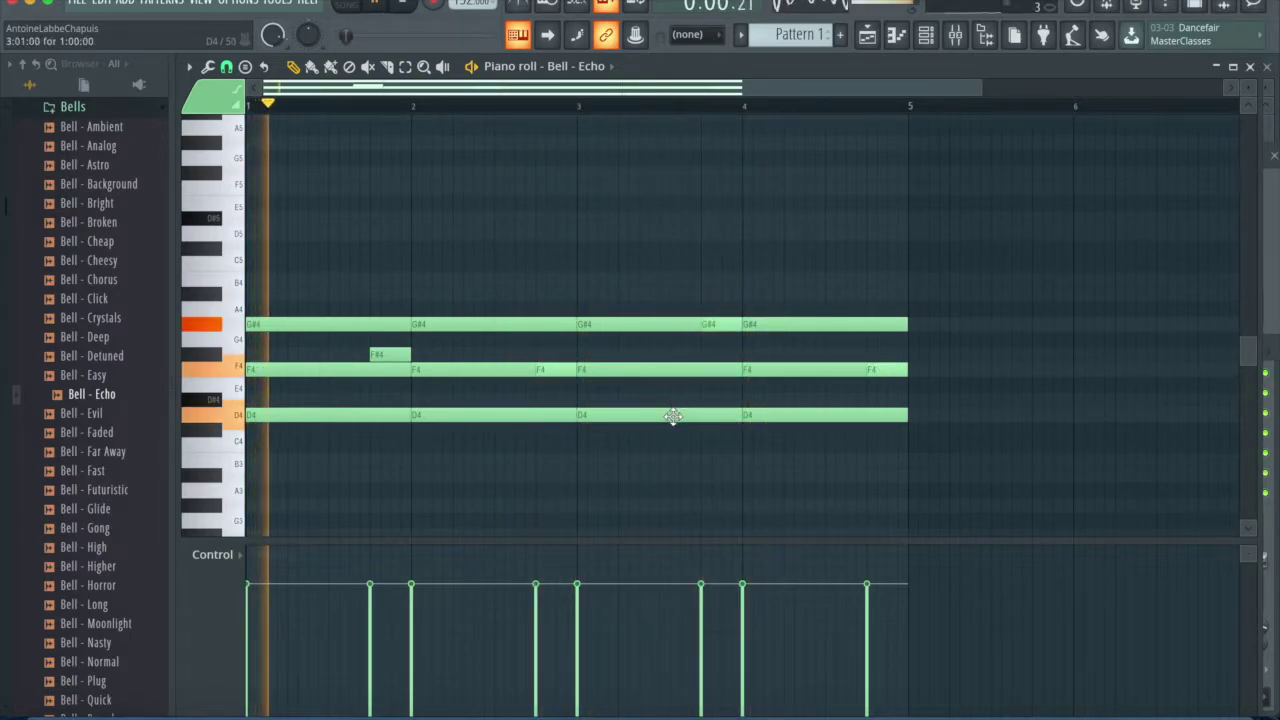
{"action": "left_click_drag", "start_coordinate": [673, 415], "coordinate": [669, 462]}
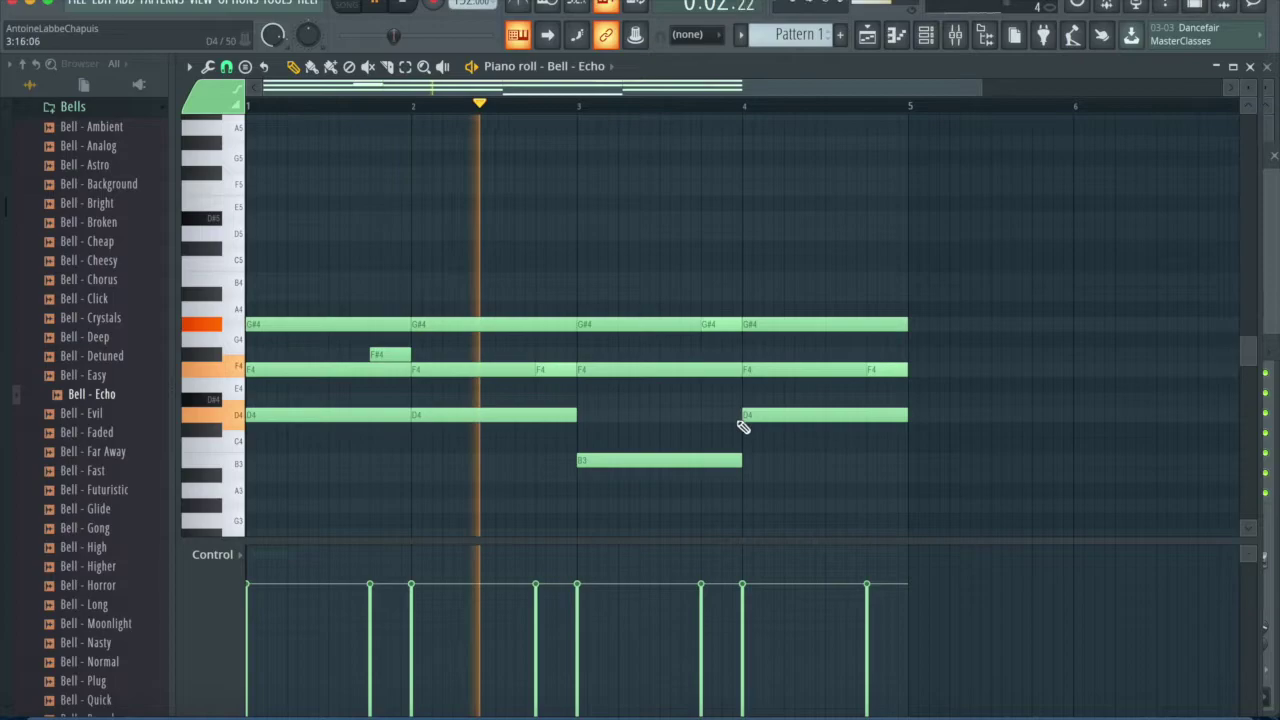
Step: In bar 4, lower the long D4 note to B3, raise the long G#4 note to A#4, and play the pattern
{"action": "key", "text": "space"}
{"action": "left_click_drag", "start_coordinate": [783, 420], "coordinate": [783, 462]}
{"action": "left_click_drag", "start_coordinate": [770, 325], "coordinate": [765, 296]}
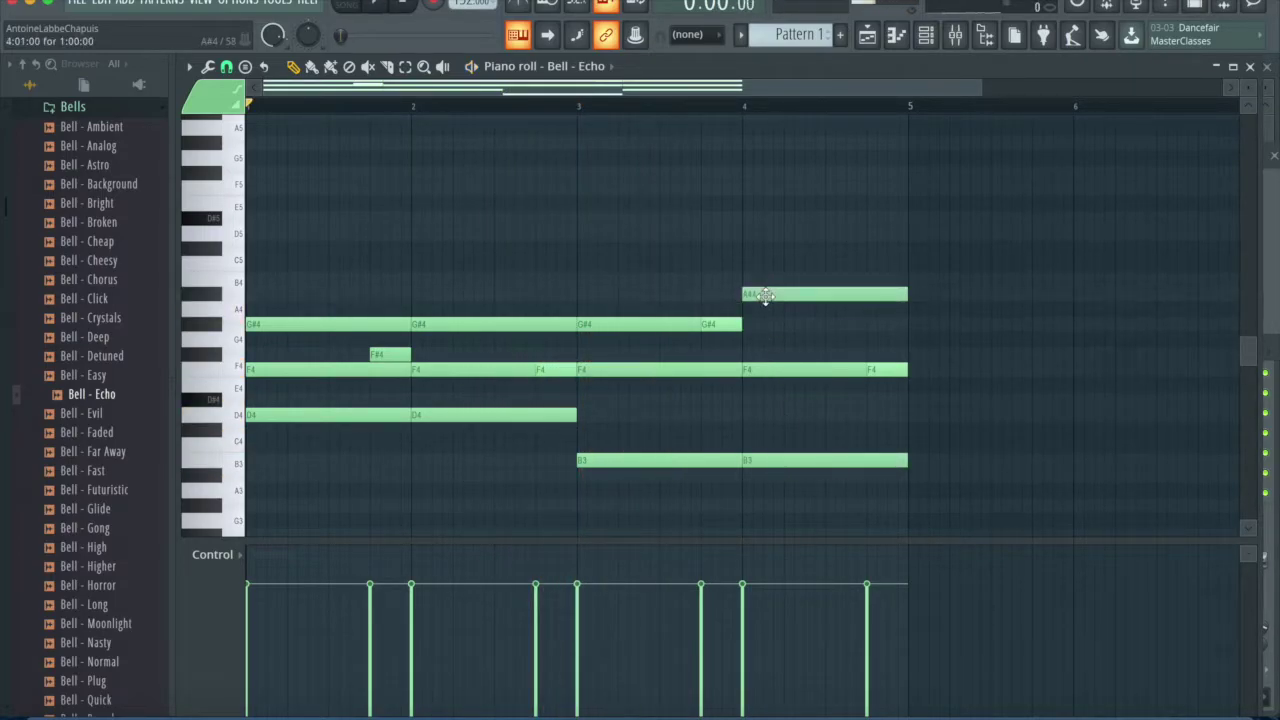
{"action": "key", "text": "space"}
{"action": "scroll", "coordinate": [814, 386], "scroll_direction": "down", "scroll_amount": 2, "text": "ctrl"}
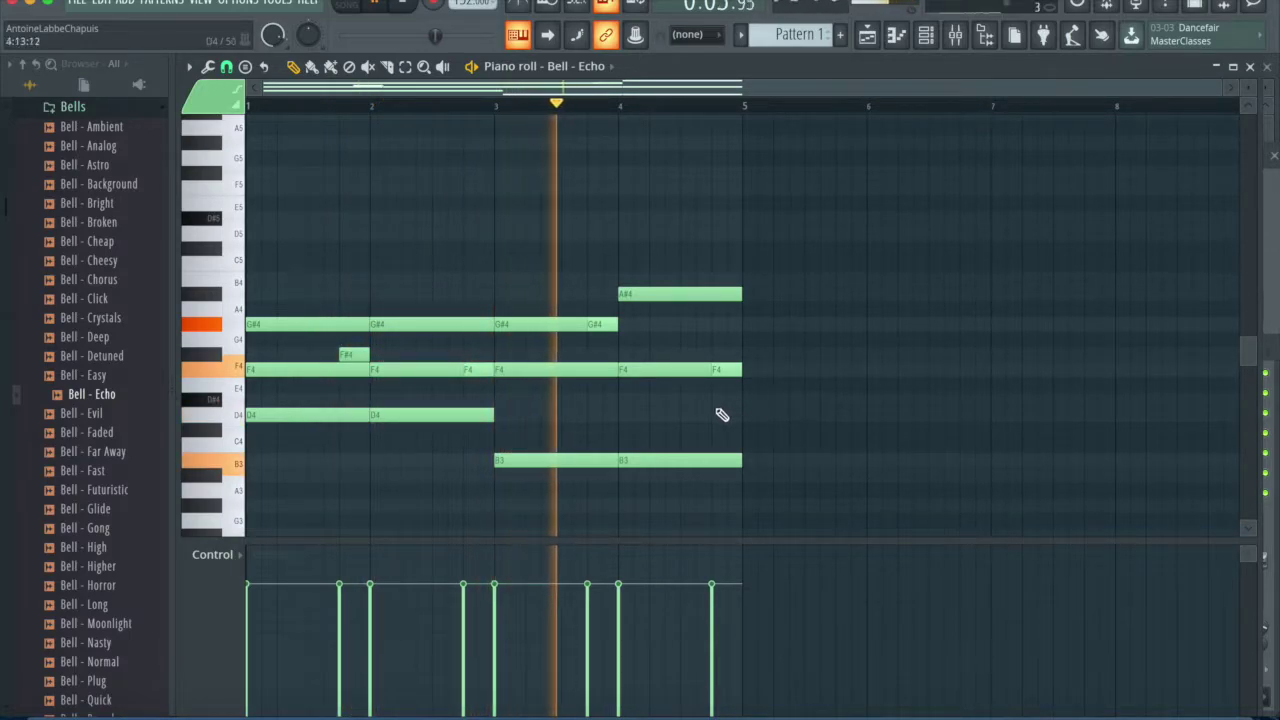
{"action": "key", "text": "space"}
Step: Delete all the notes in bars 3 and 4, keeping only the first two bars
{"action": "right_click", "coordinate": [676, 294]}
{"action": "right_click", "coordinate": [674, 370]}
{"action": "right_click", "coordinate": [672, 460]}
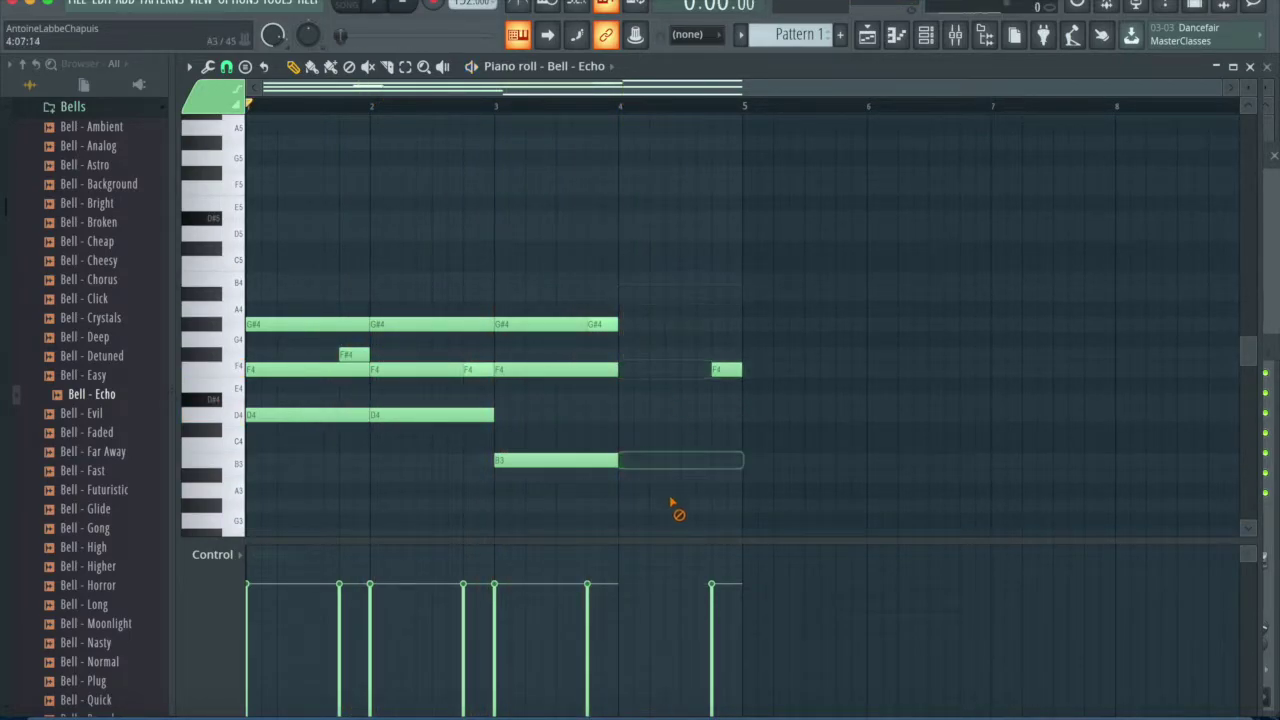
{"action": "right_click", "coordinate": [726, 372]}
{"action": "right_click", "coordinate": [560, 370]}
{"action": "right_click", "coordinate": [540, 324]}
{"action": "right_click", "coordinate": [594, 324]}
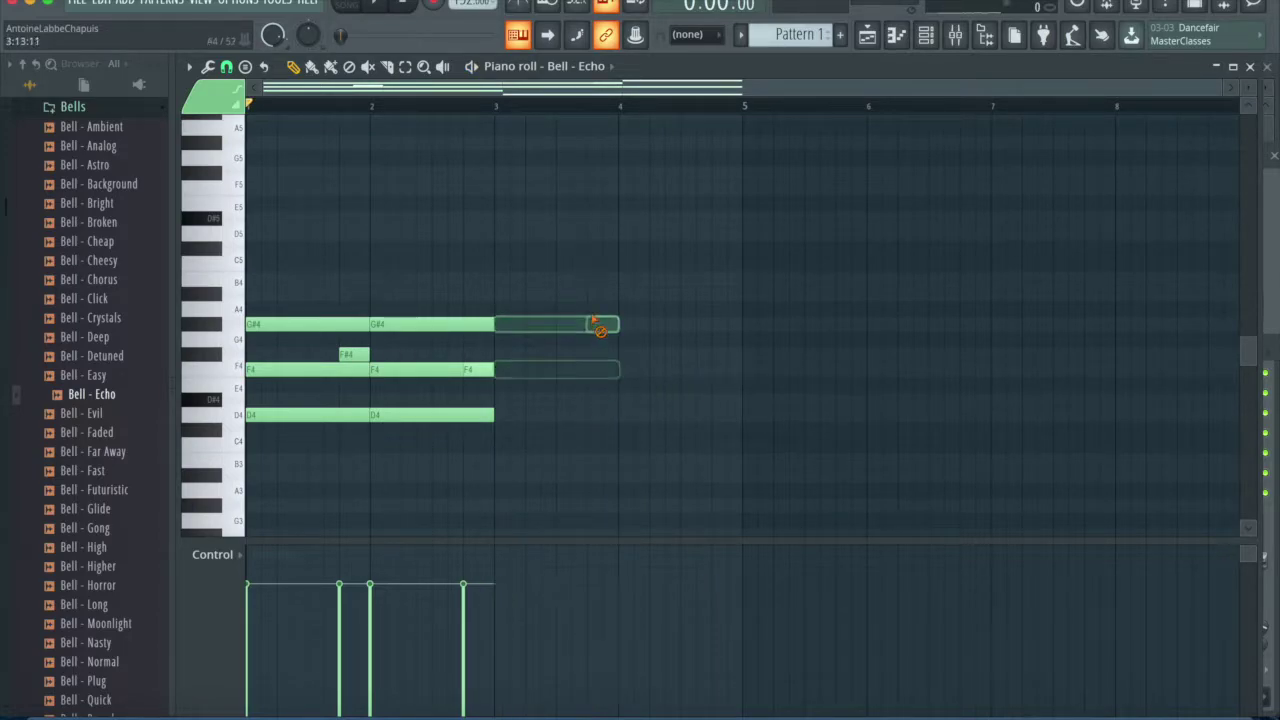
Step: Transpose all notes in bars 1 and 2 down three semitones to chords of B3, D4 and F4
{"action": "key", "text": "Down"}
{"action": "key", "text": "Down"}
{"action": "key", "text": "Down"}
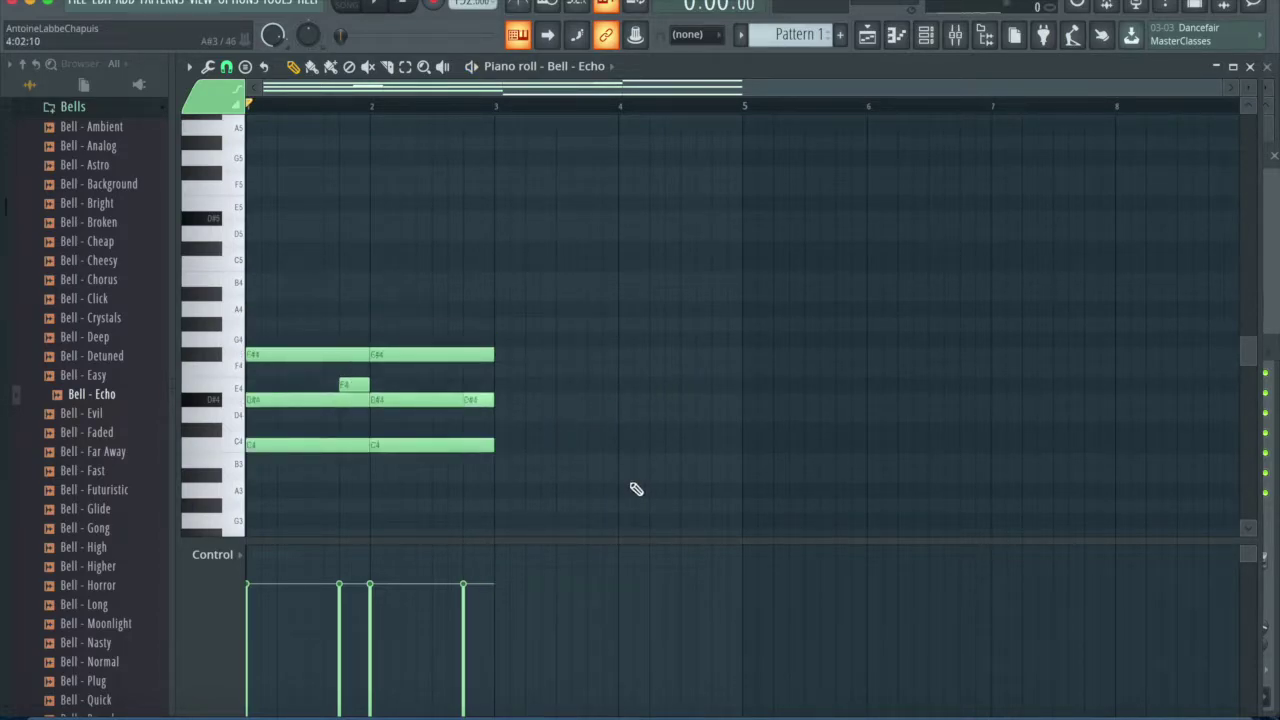
{"action": "left_click_drag", "start_coordinate": [562, 438], "coordinate": [288, 384]}
{"action": "left_click", "coordinate": [604, 484]}
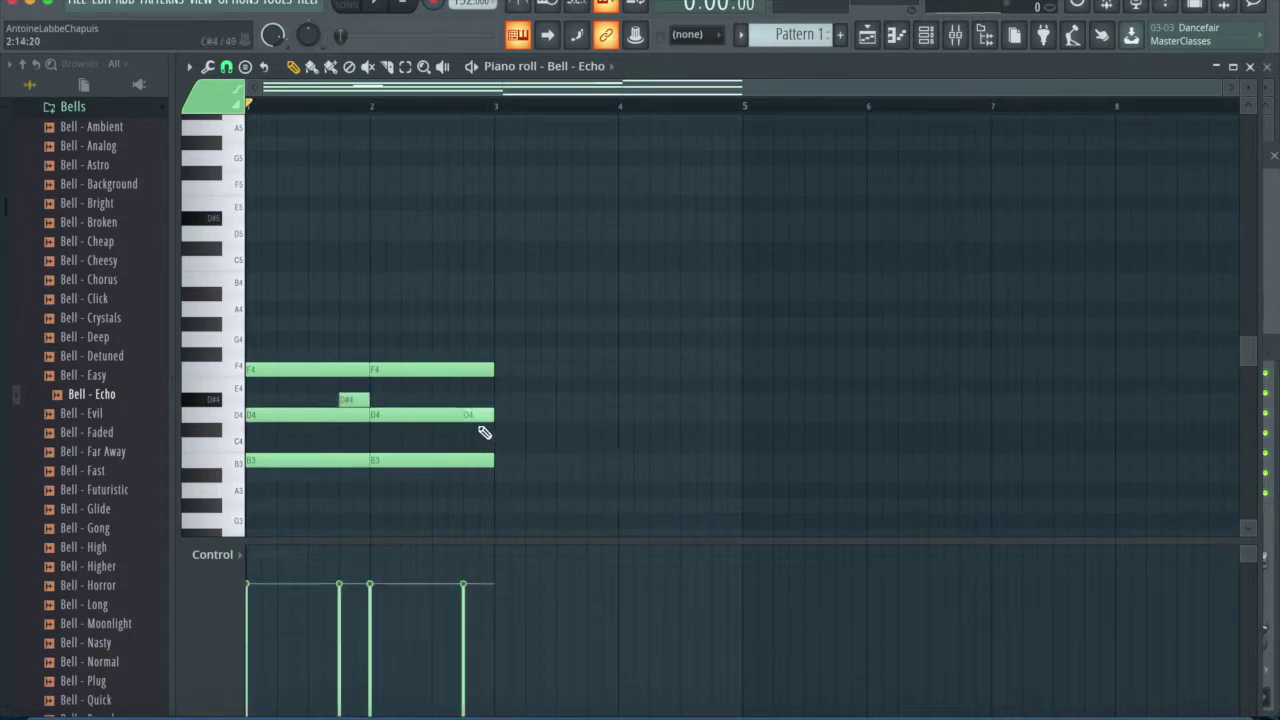
Step: Remove the short notes, raise the long D4 and F4 notes to D#4 and F#4, and play the pattern
{"action": "left_click_drag", "start_coordinate": [493, 421], "coordinate": [282, 372]}
{"action": "key", "text": "shift+Up"}
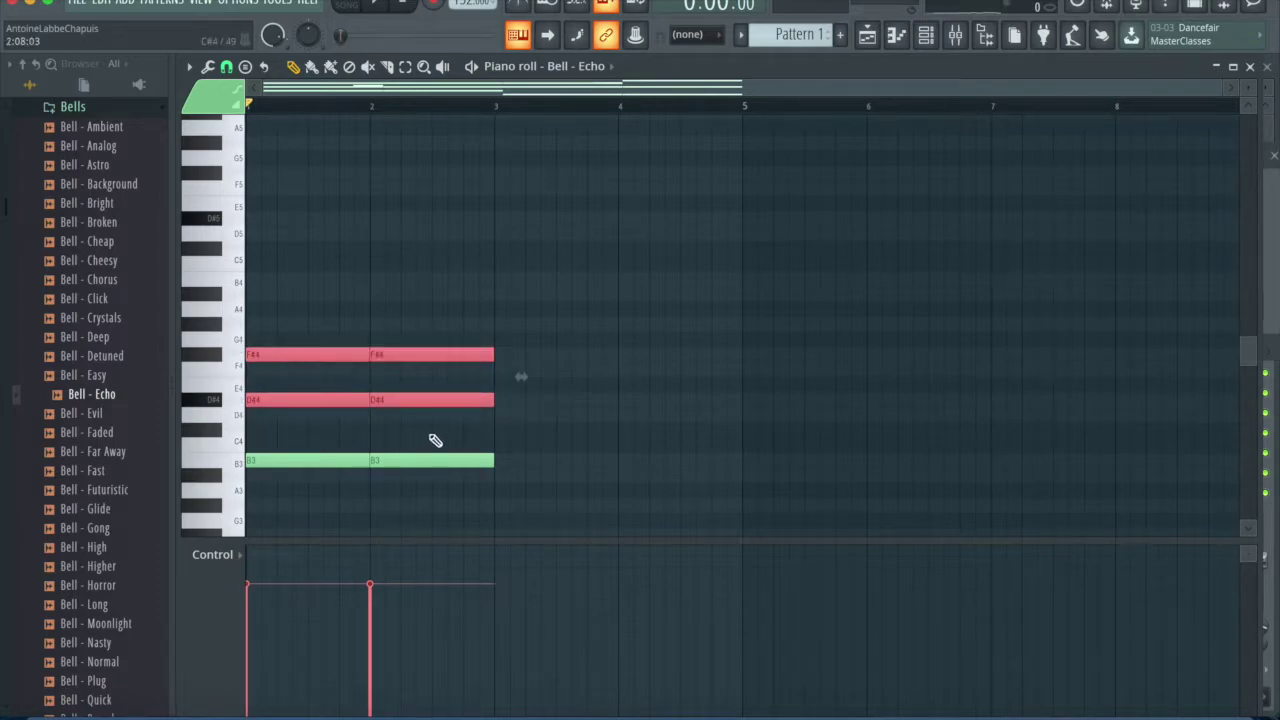
{"action": "left_click", "coordinate": [660, 311]}
{"action": "key", "text": "space"}
{"action": "key", "text": "space"}
Step: Add an F4 note near the end of bar 1 and shorten it to one beat, ending at bar 2
{"action": "left_click", "coordinate": [342, 372]}
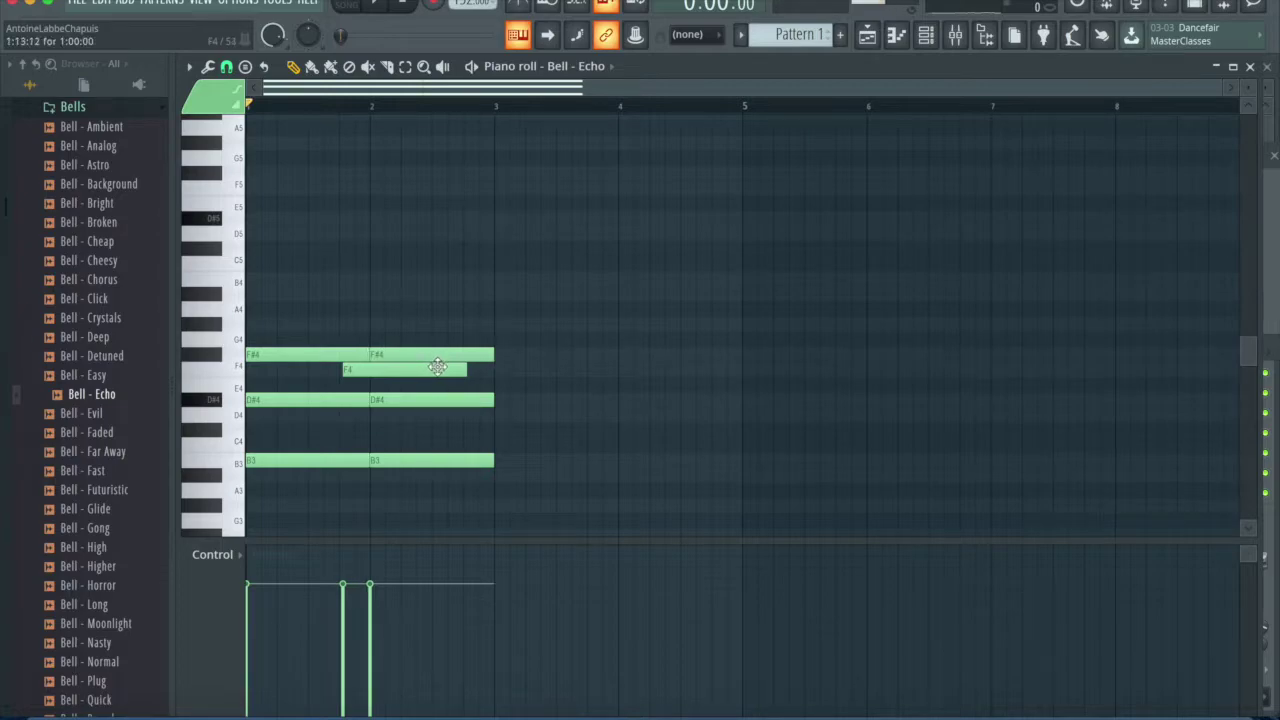
{"action": "key", "text": "space"}
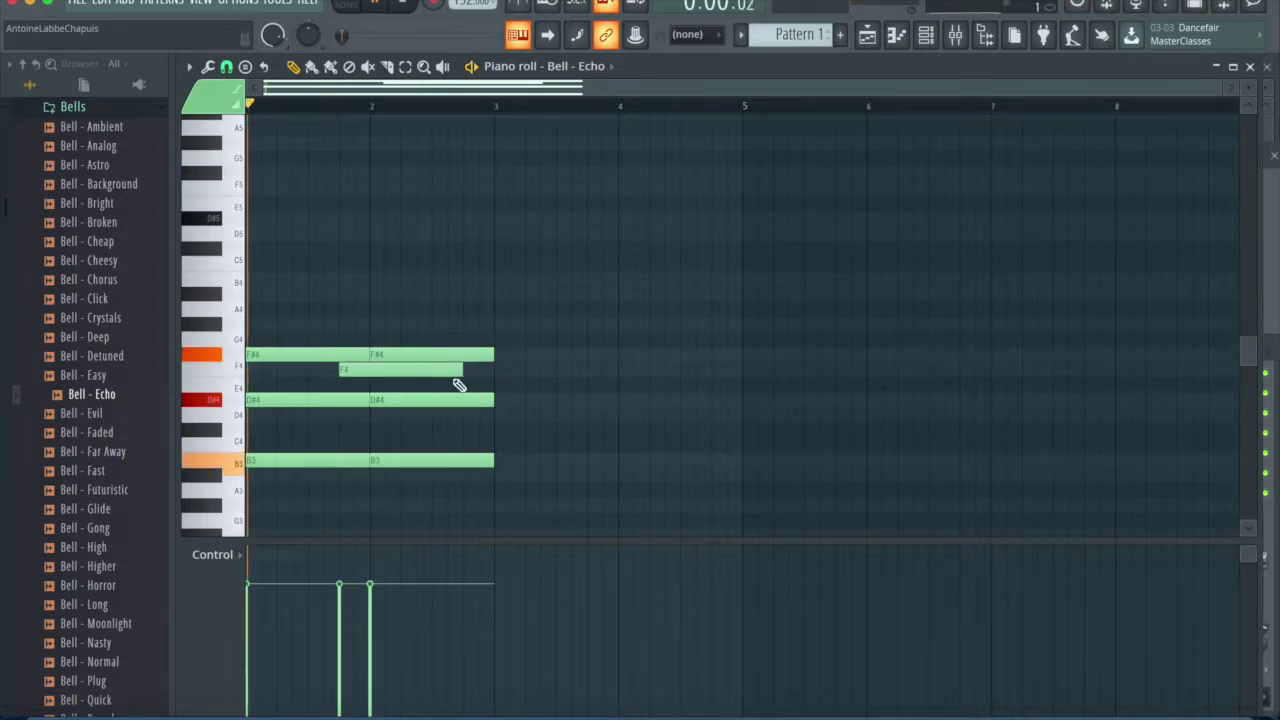
{"action": "left_click_drag", "start_coordinate": [460, 371], "coordinate": [362, 373]}
{"action": "key", "text": "space"}
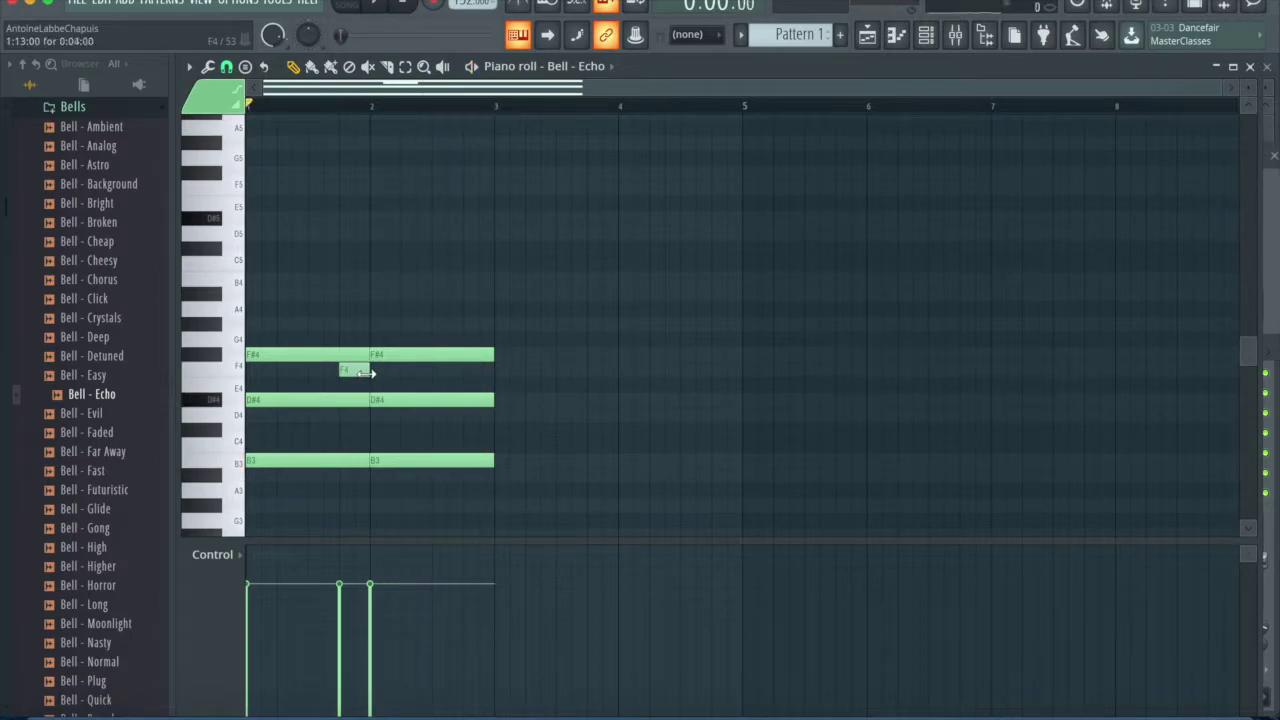
Step: Add a one-beat G#4 note at the end of bar 2 and duplicate the two bars into bars 3 and 4
{"action": "key", "text": "space"}
{"action": "left_click", "coordinate": [461, 328]}
{"action": "mouse_move", "coordinate": [471, 328]}
{"action": "left_mouse_down"}
{"action": "mouse_move", "coordinate": [471, 368]}
{"action": "mouse_move", "coordinate": [481, 319]}
{"action": "left_mouse_up"}
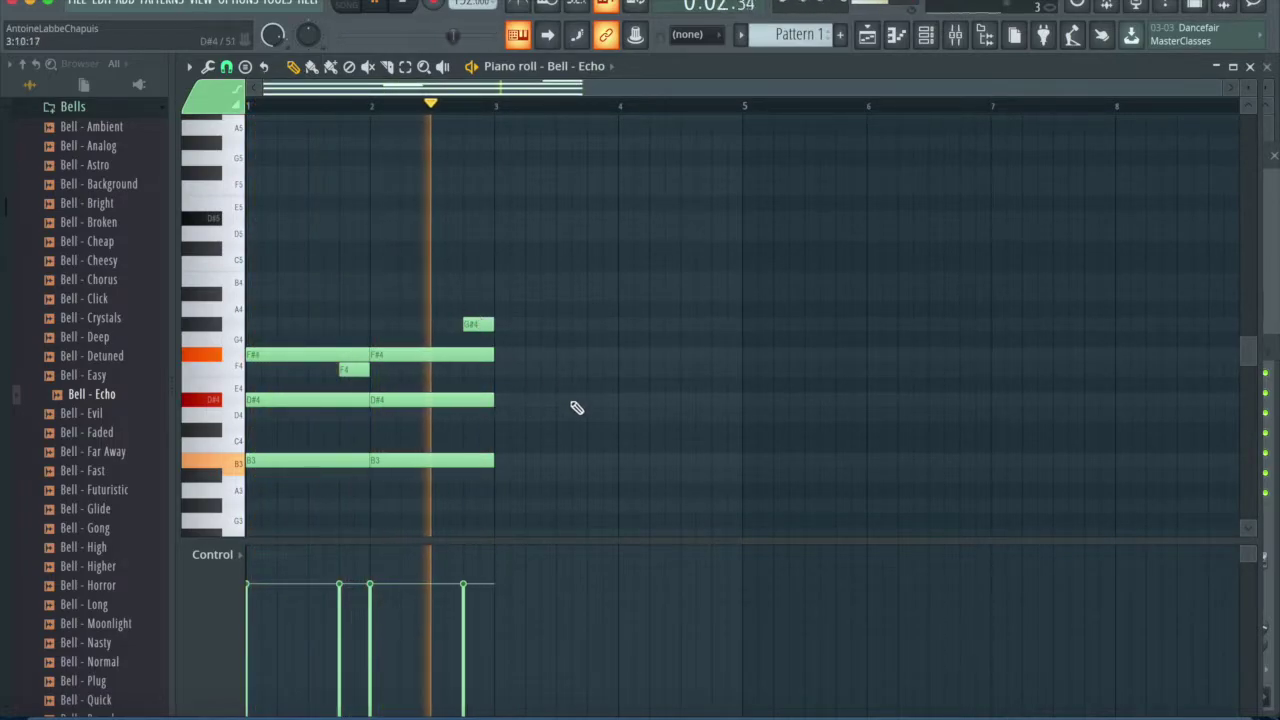
{"action": "key", "text": "ctrl+b"}
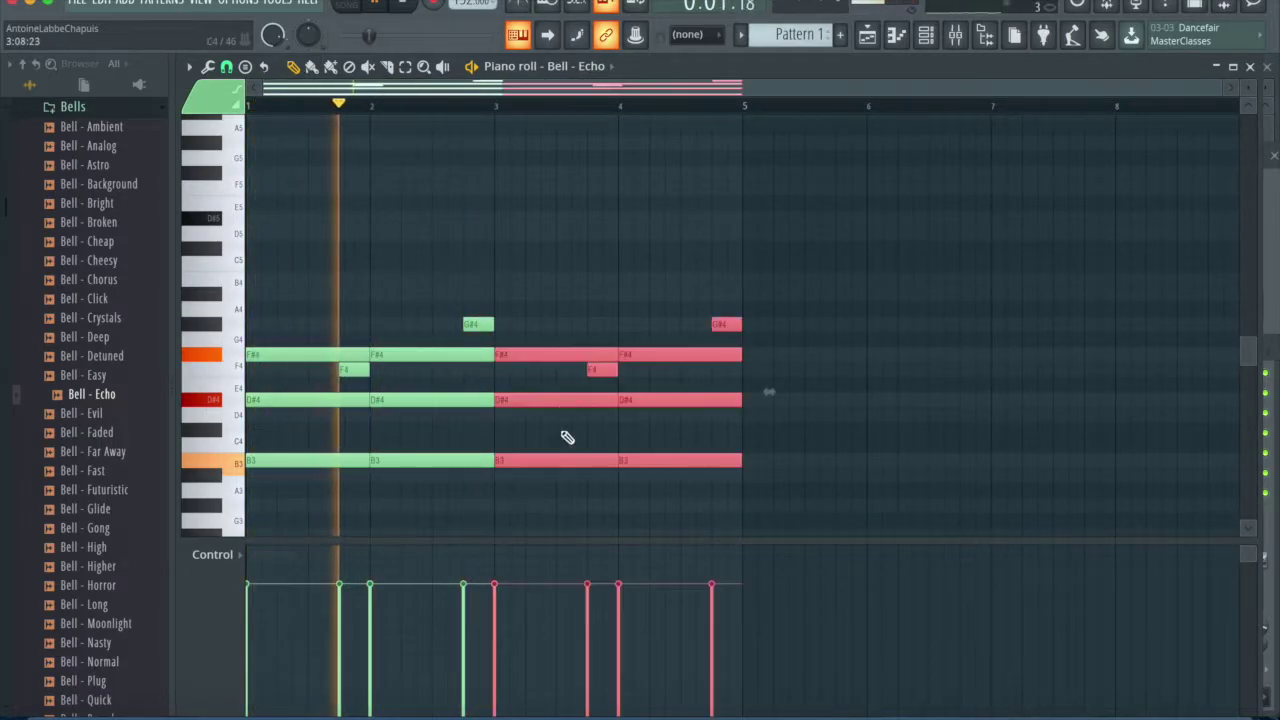
{"action": "left_click", "coordinate": [693, 230]}
{"action": "key", "text": "space"}
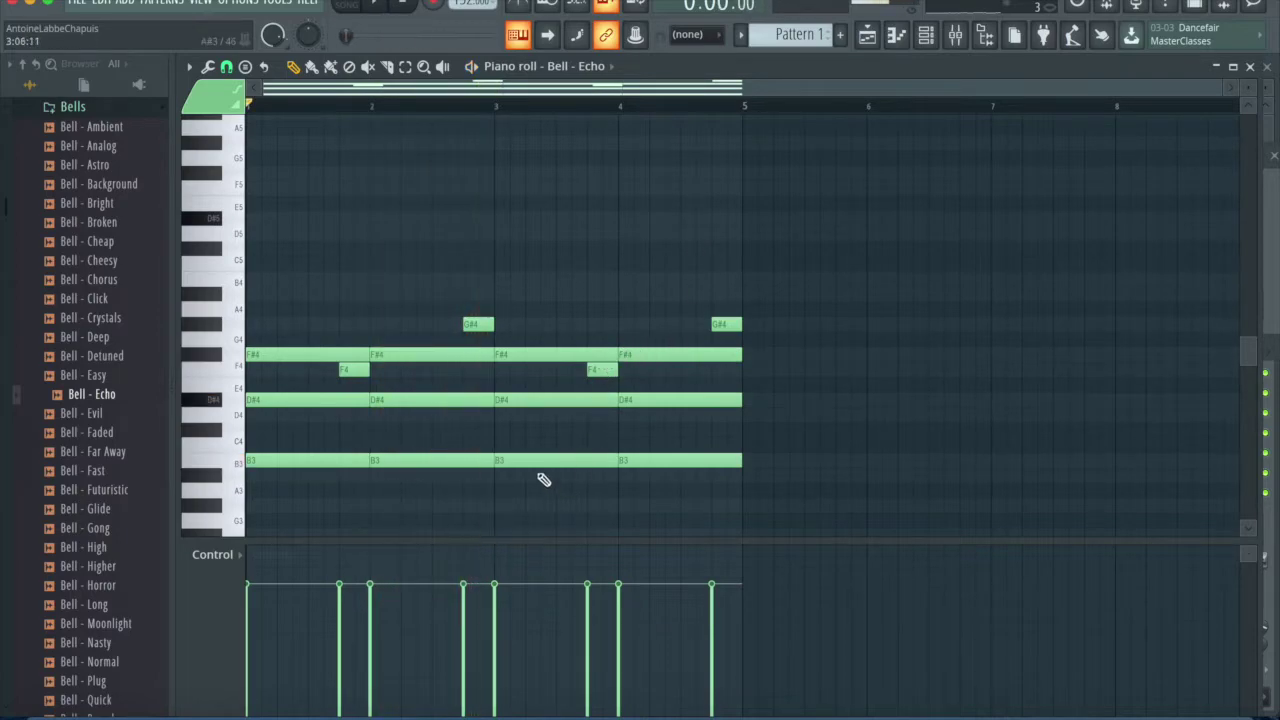
Step: Lower the long B3 notes in bars 3 and 4 to A#3
{"action": "left_click_drag", "start_coordinate": [538, 462], "coordinate": [540, 476]}
{"action": "key", "text": "space"}
{"action": "left_click_drag", "start_coordinate": [666, 460], "coordinate": [668, 476]}
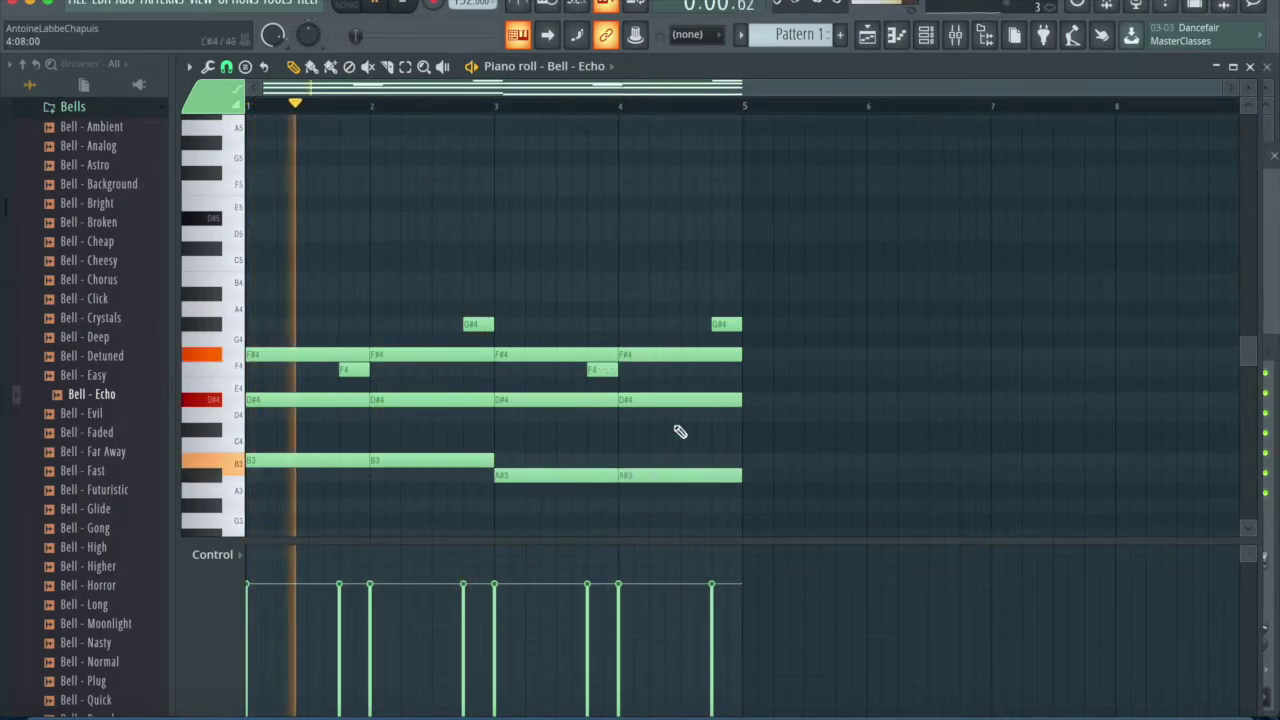
Step: In bar 4, raise the long F#4 note to G#4, move the short closing note to F4, and play the pattern
{"action": "left_click_drag", "start_coordinate": [666, 352], "coordinate": [668, 324]}
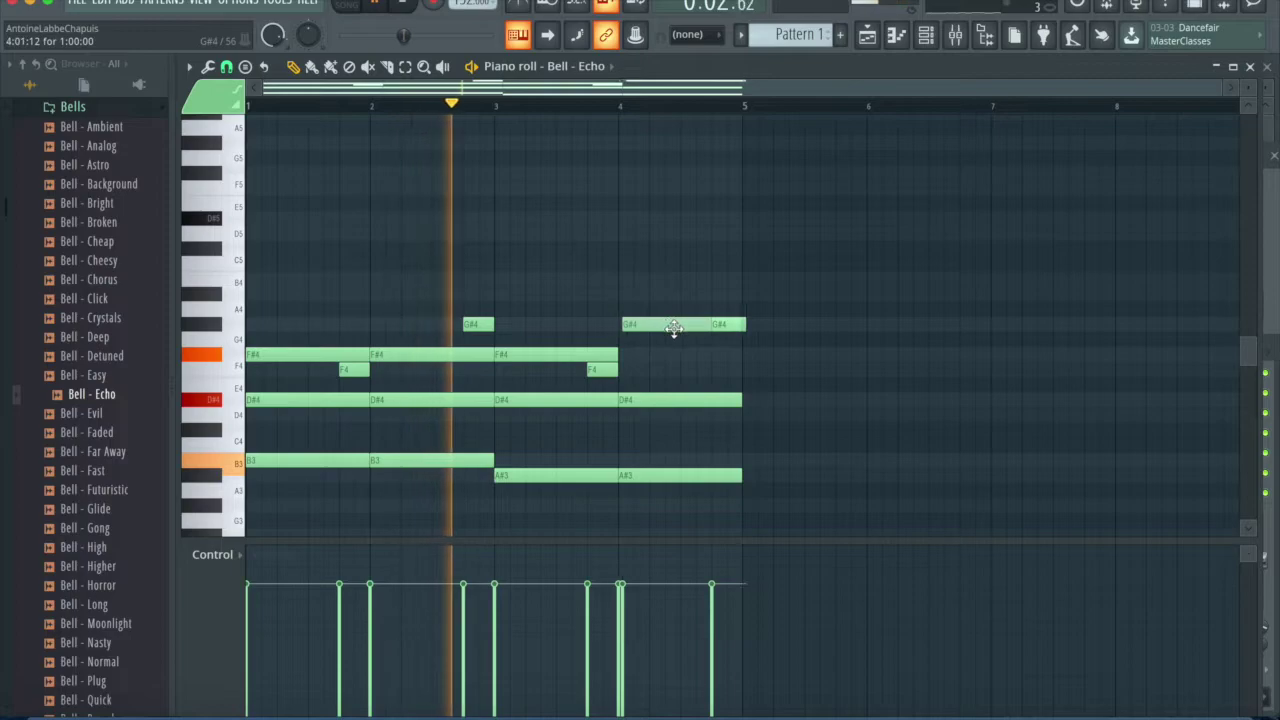
{"action": "key", "text": "space"}
{"action": "left_click", "coordinate": [724, 354]}
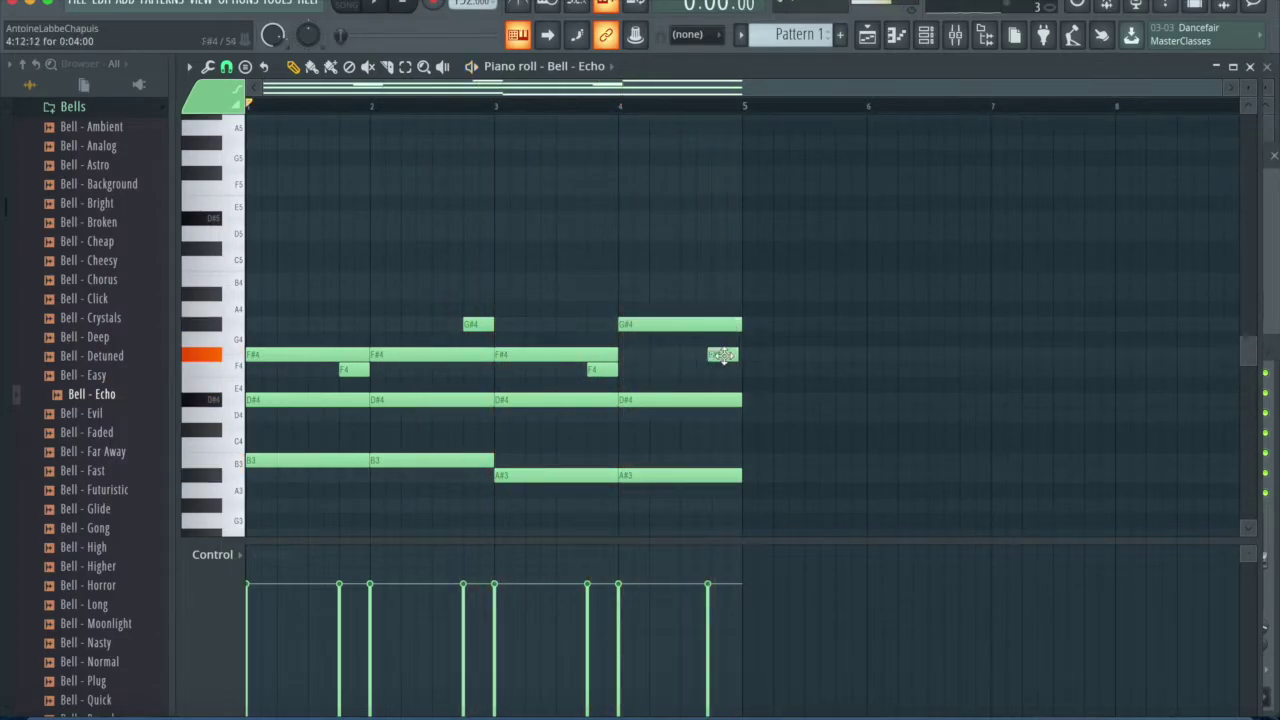
{"action": "key", "text": "space"}
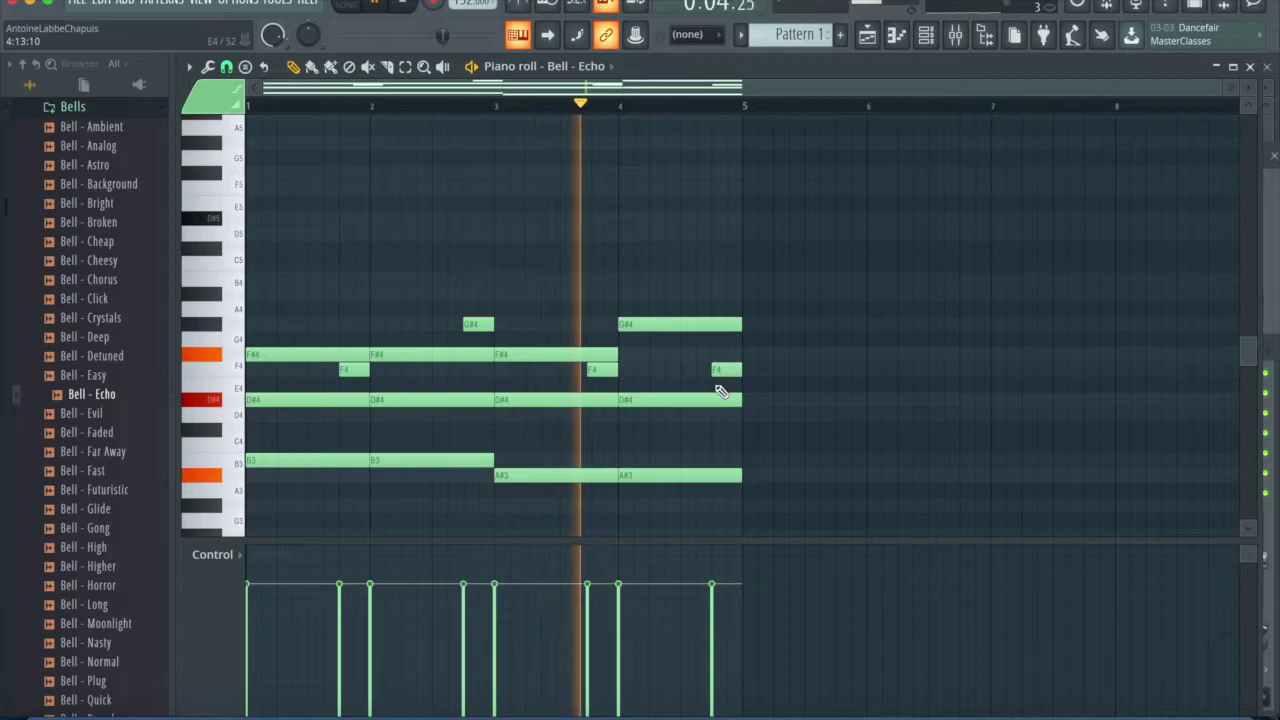
{"action": "key", "text": "space"}
{"action": "mouse_move", "coordinate": [596, 476]}
{"action": "left_mouse_down"}
{"action": "mouse_move", "coordinate": [596, 462]}
{"action": "mouse_move", "coordinate": [596, 477]}
{"action": "left_mouse_up"}
{"action": "key", "text": "space"}
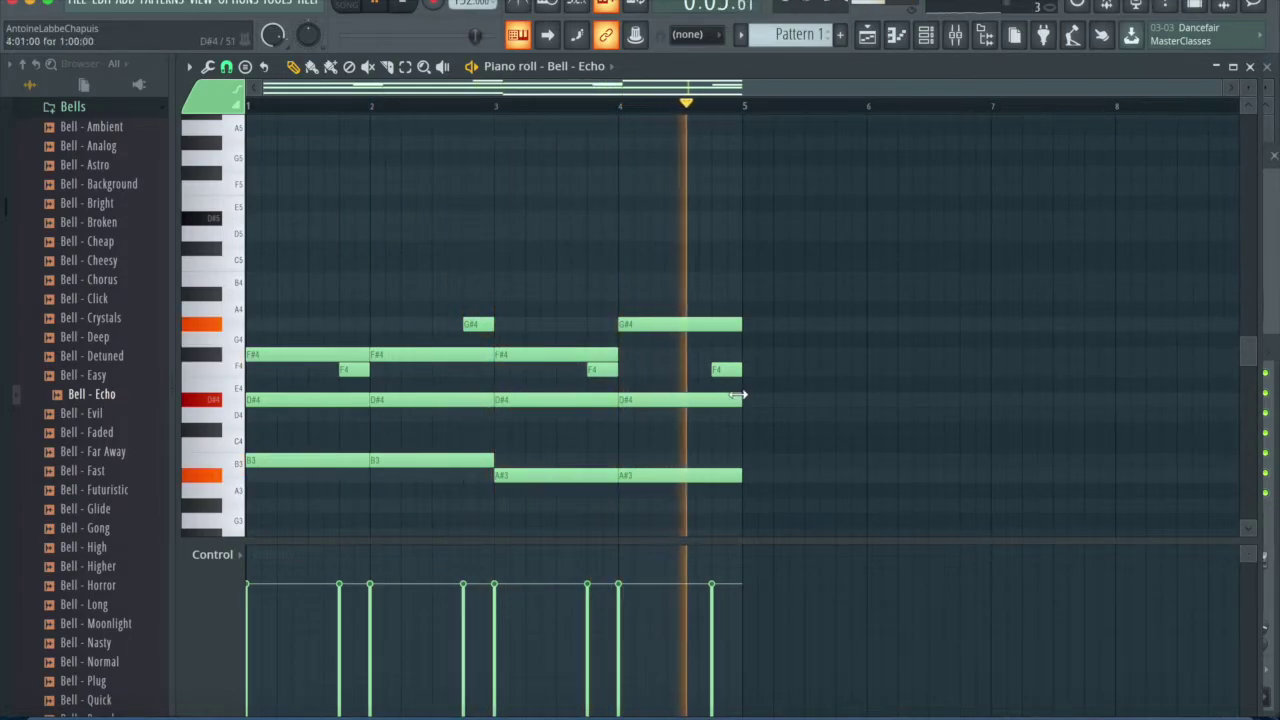
Step: Check the Bell - Echo channel's sample settings from the channel rack, and stop playback after closing them
{"action": "left_click", "coordinate": [926, 35]}
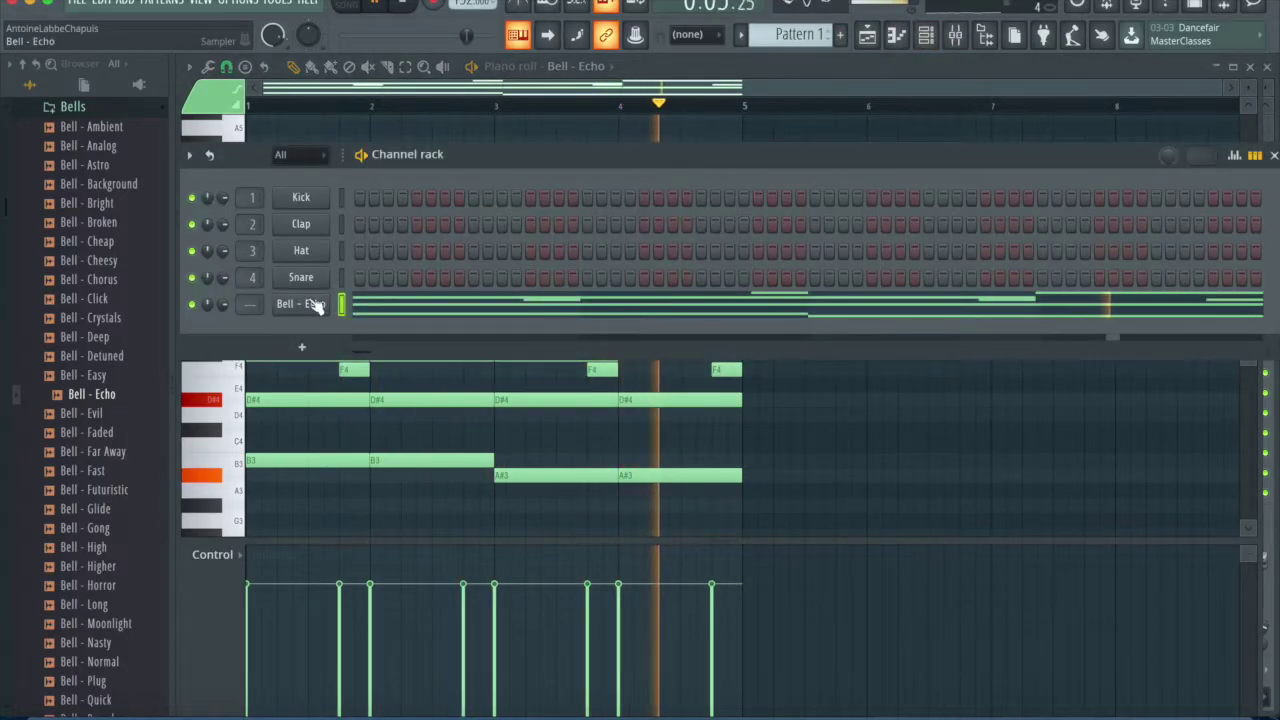
{"action": "left_click", "coordinate": [300, 304]}
{"action": "left_click", "coordinate": [400, 272]}
{"action": "left_click", "coordinate": [342, 276]}
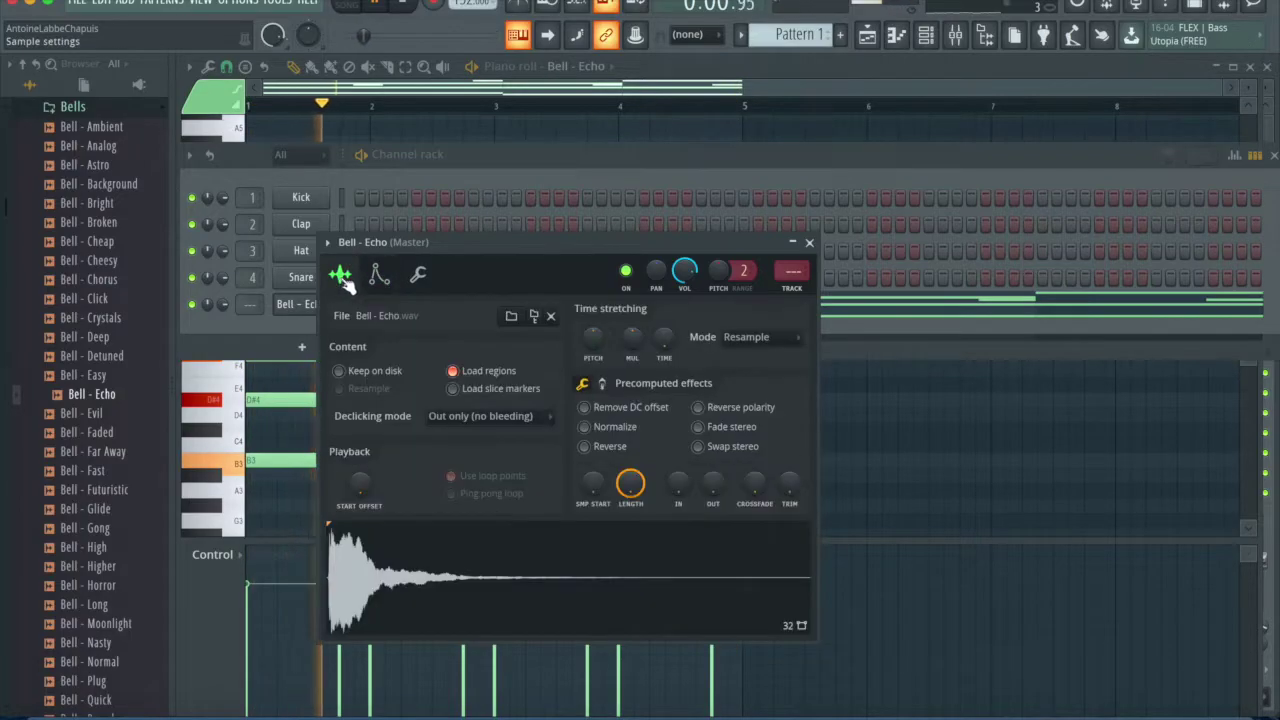
{"action": "left_click", "coordinate": [809, 242]}
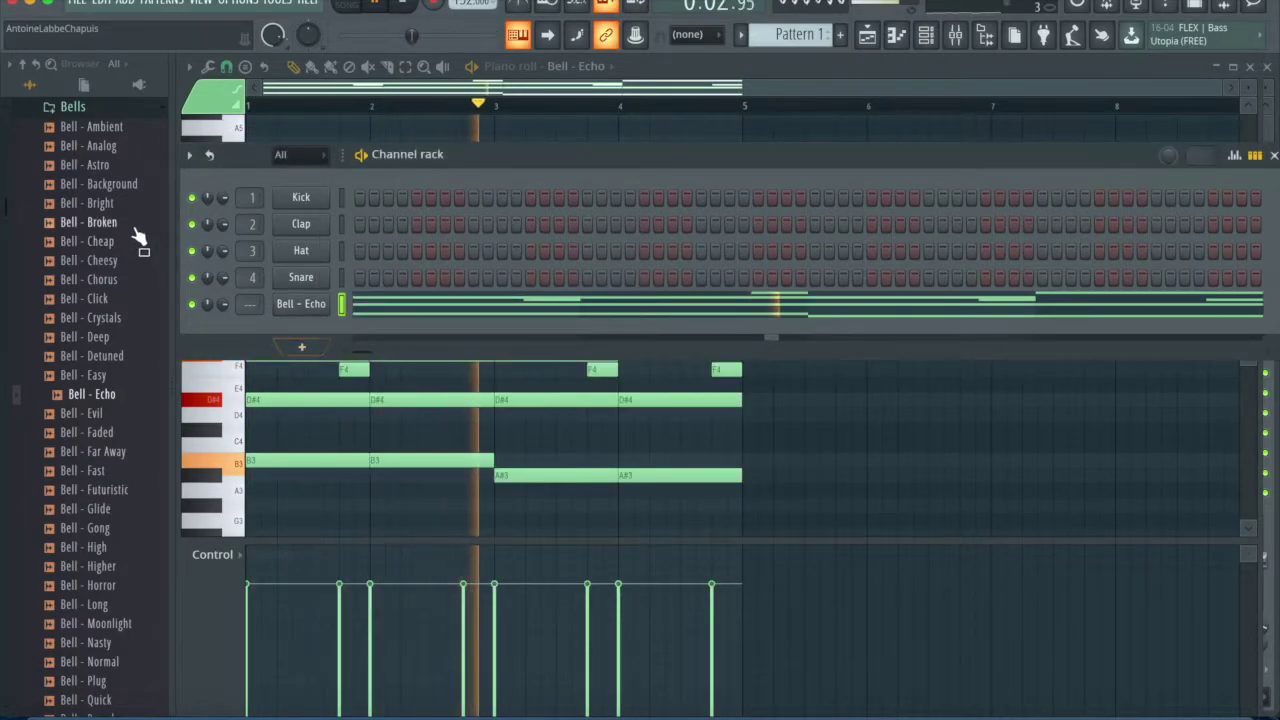
{"action": "key", "text": "space"}
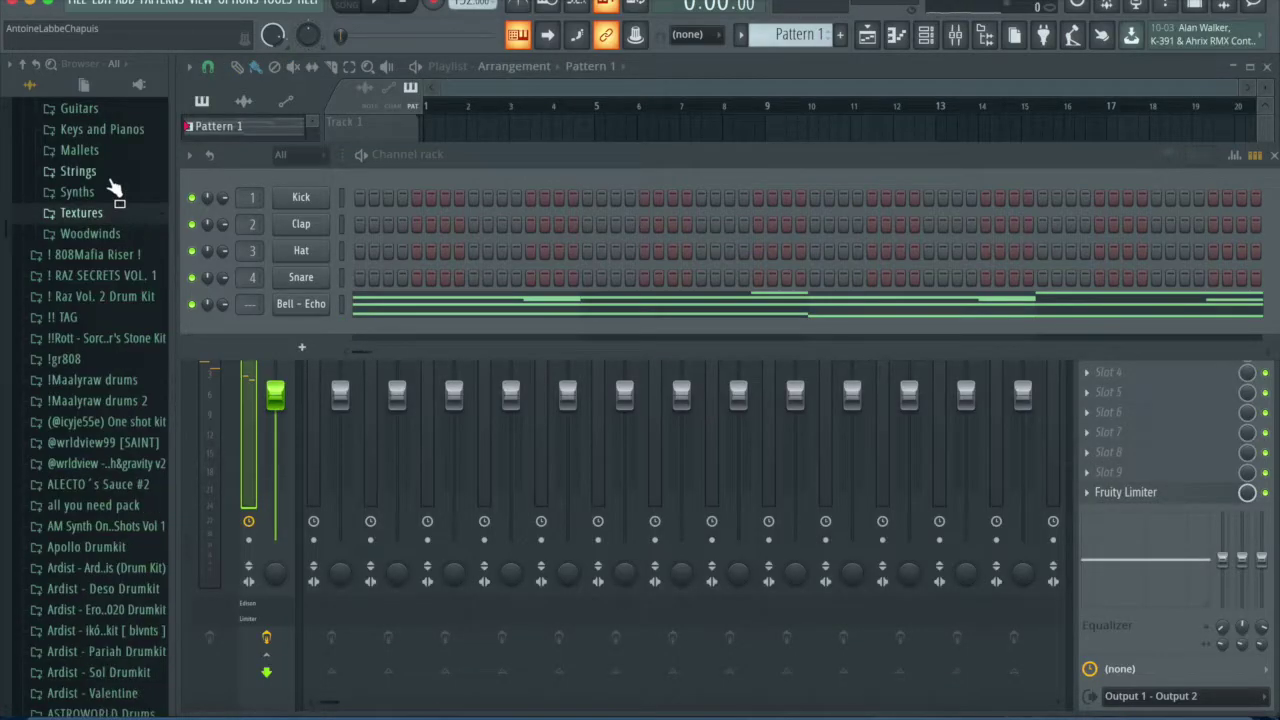
Step: Load mallet - trinity from the Mallets folder as a new channel and place an F#4 note at its pattern start
{"action": "left_click", "coordinate": [110, 151]}
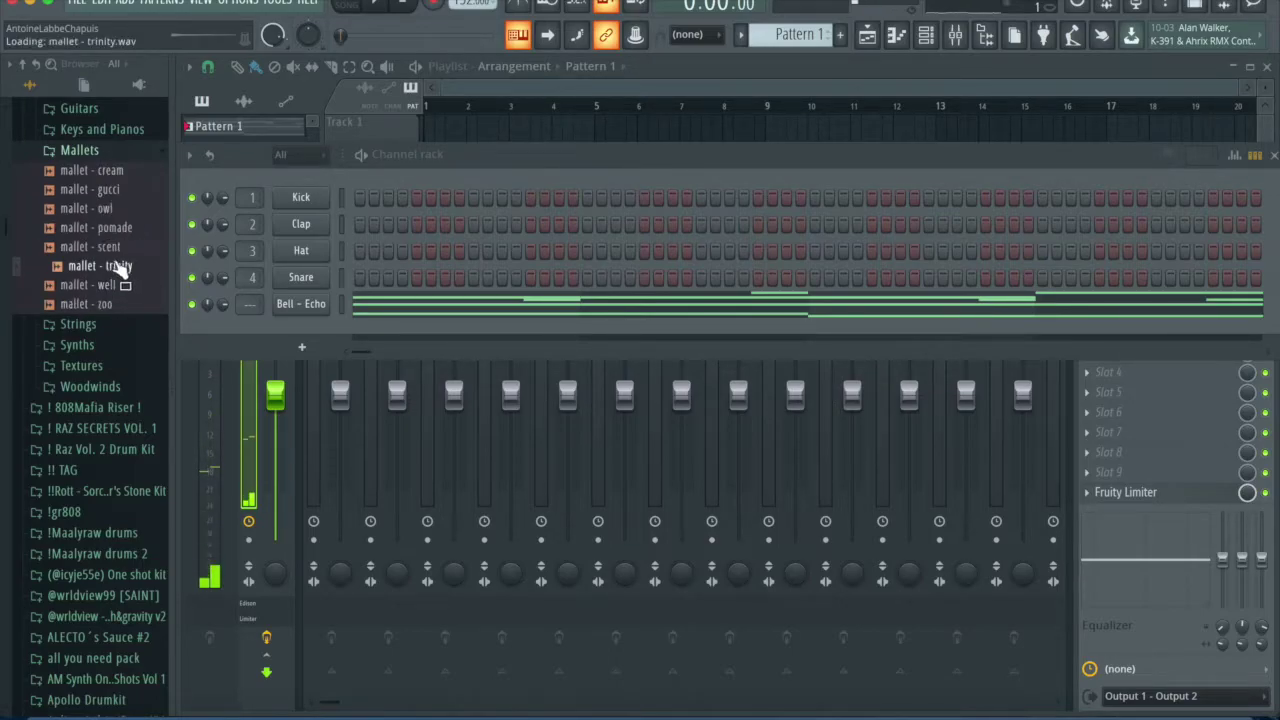
{"action": "left_click_drag", "start_coordinate": [293, 328], "coordinate": [294, 330]}
{"action": "right_click", "coordinate": [294, 330]}
{"action": "left_click", "coordinate": [354, 331]}
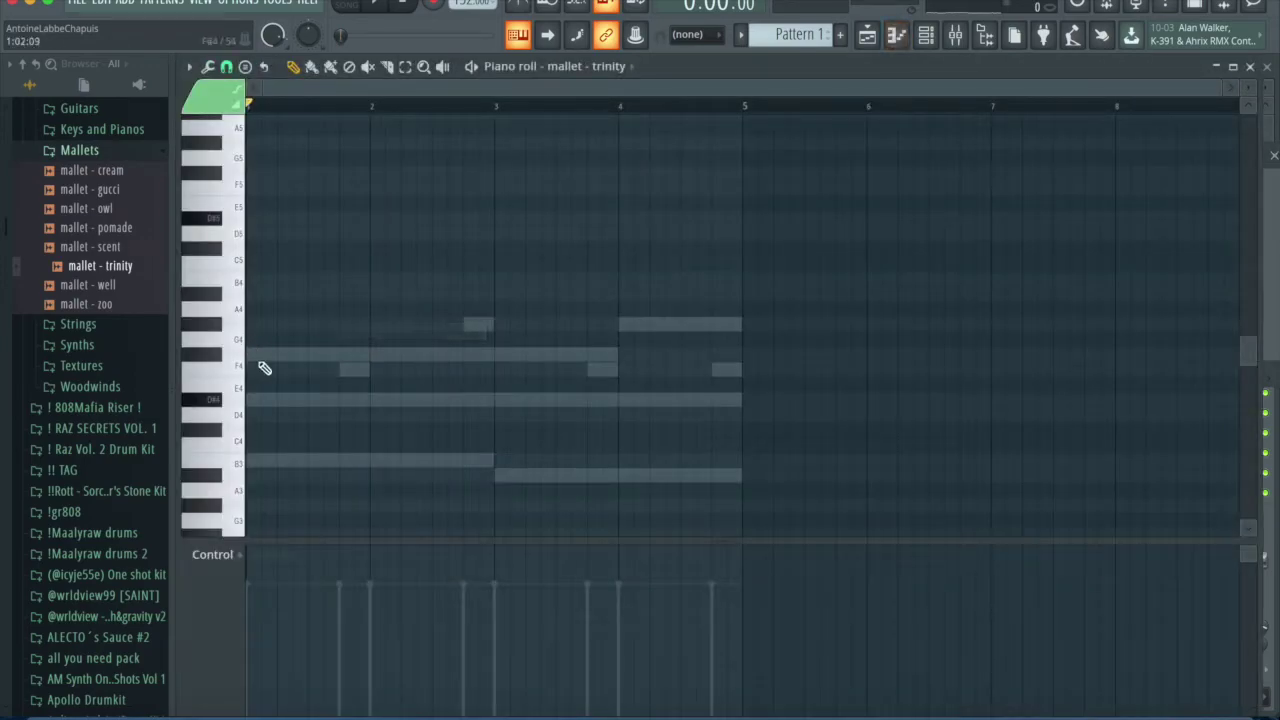
{"action": "key", "text": "space"}
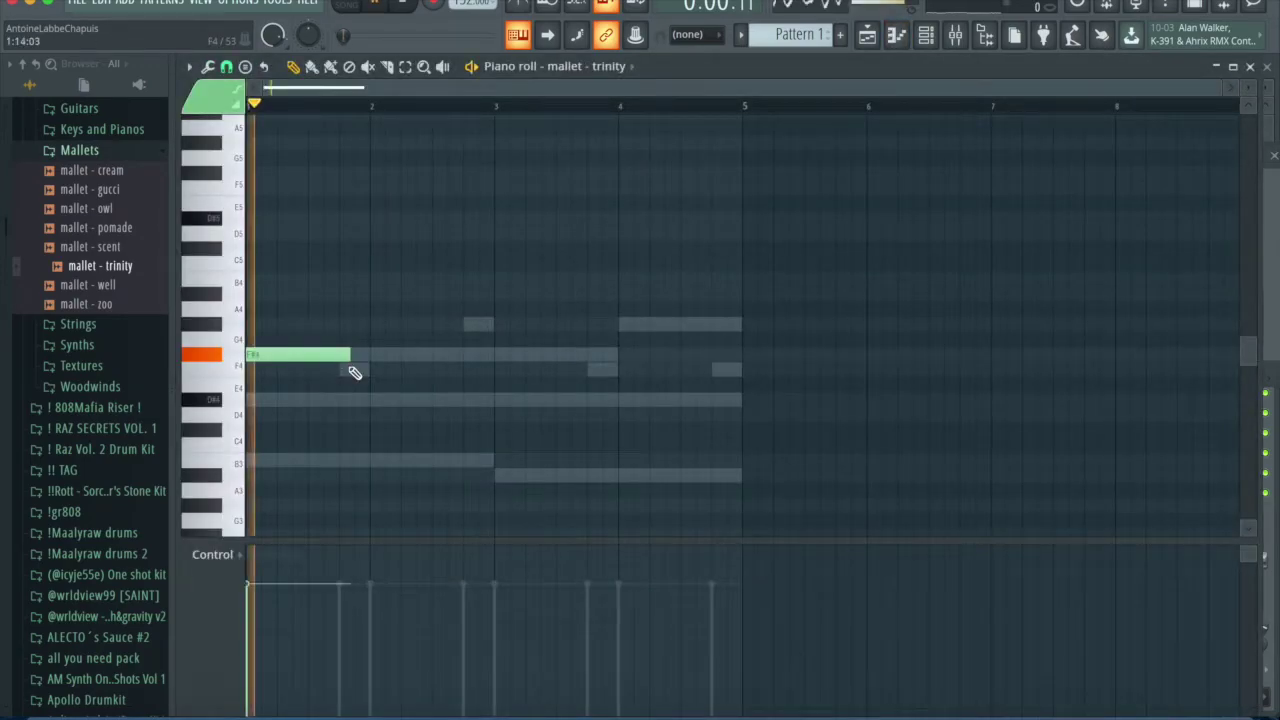
{"action": "key", "text": "space"}
Step: Set the mallet - trinity channel's volume envelope to an immediate attack with a long hold, and check its miscellaneous functions
{"action": "left_click", "coordinate": [925, 35]}
{"action": "left_click", "coordinate": [301, 330]}
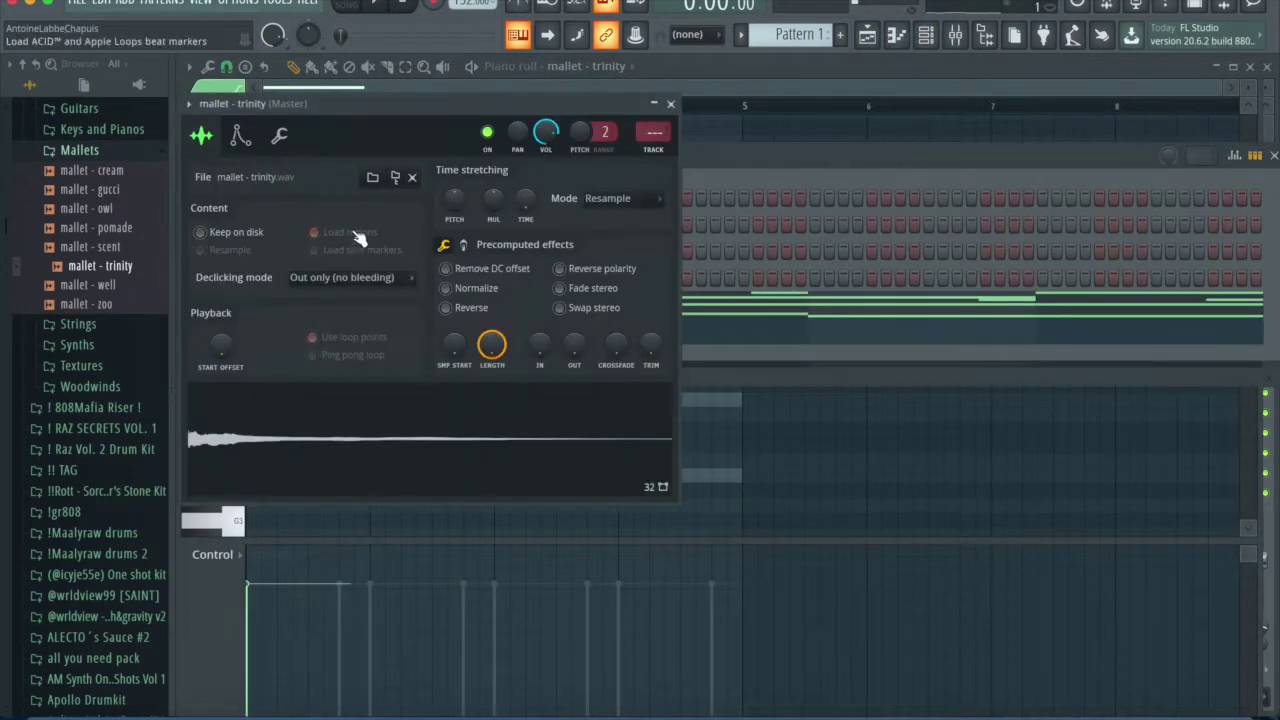
{"action": "left_click", "coordinate": [255, 135]}
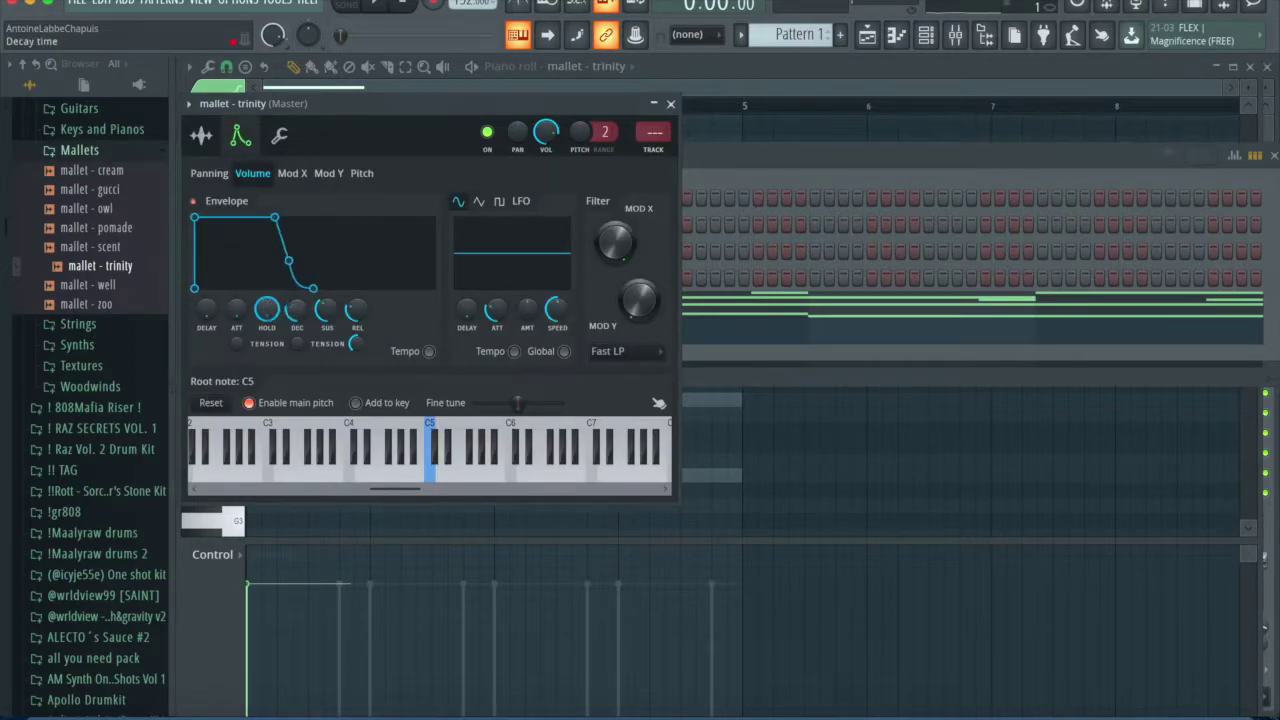
{"action": "left_click", "coordinate": [280, 137]}
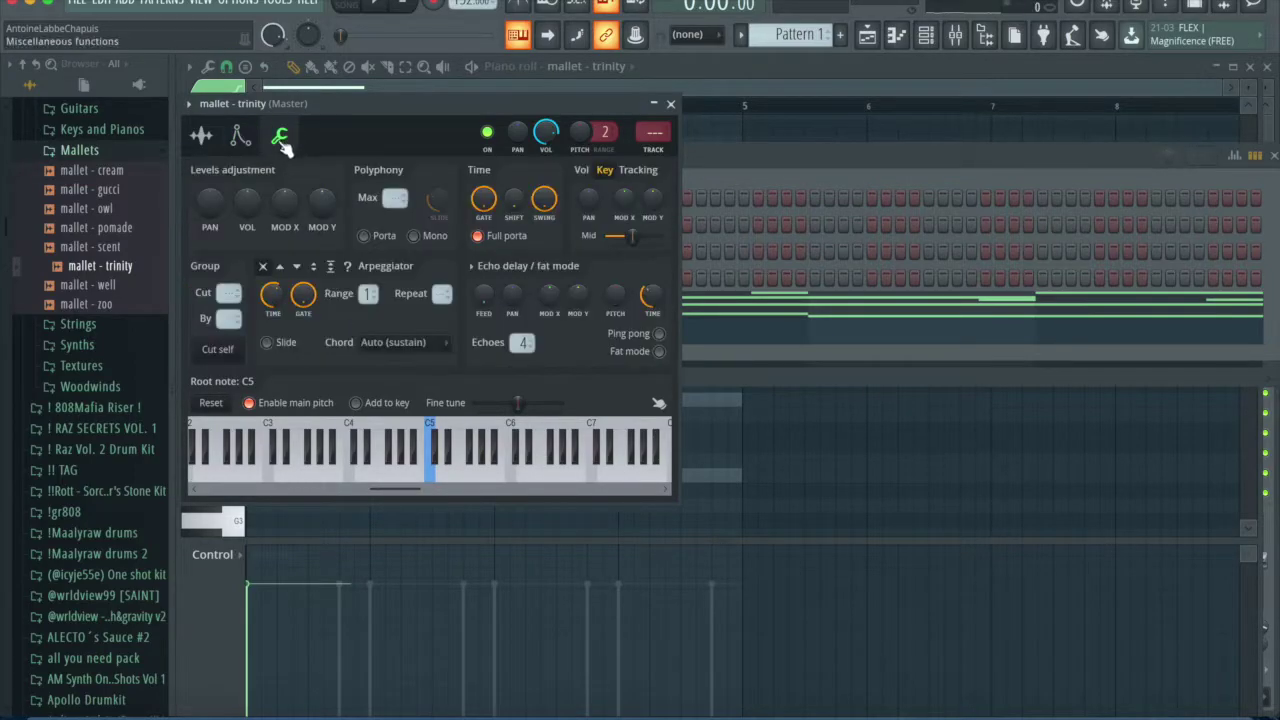
{"action": "left_click", "coordinate": [669, 105]}
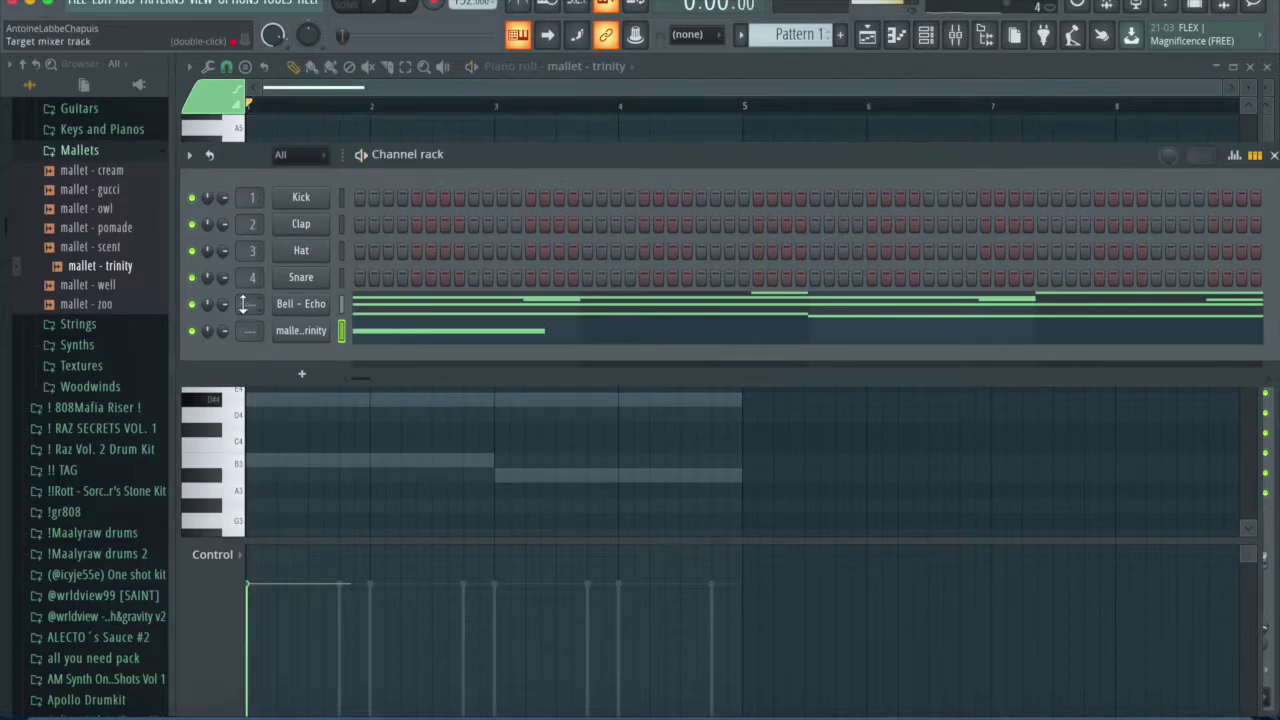
Step: Play the pattern and move the mallet note at the start of bar 1 up to C#5
{"action": "key", "text": "space"}
{"action": "left_click", "coordinate": [366, 335]}
{"action": "left_click", "coordinate": [360, 335]}
{"action": "key", "text": "space"}
{"action": "left_click_drag", "start_coordinate": [272, 322], "coordinate": [266, 246]}
Step: Turn on Normalize in the mallet - trinity channel's sample settings
{"action": "left_click", "coordinate": [900, 35]}
{"action": "left_click", "coordinate": [900, 35]}
{"action": "left_click", "coordinate": [918, 33]}
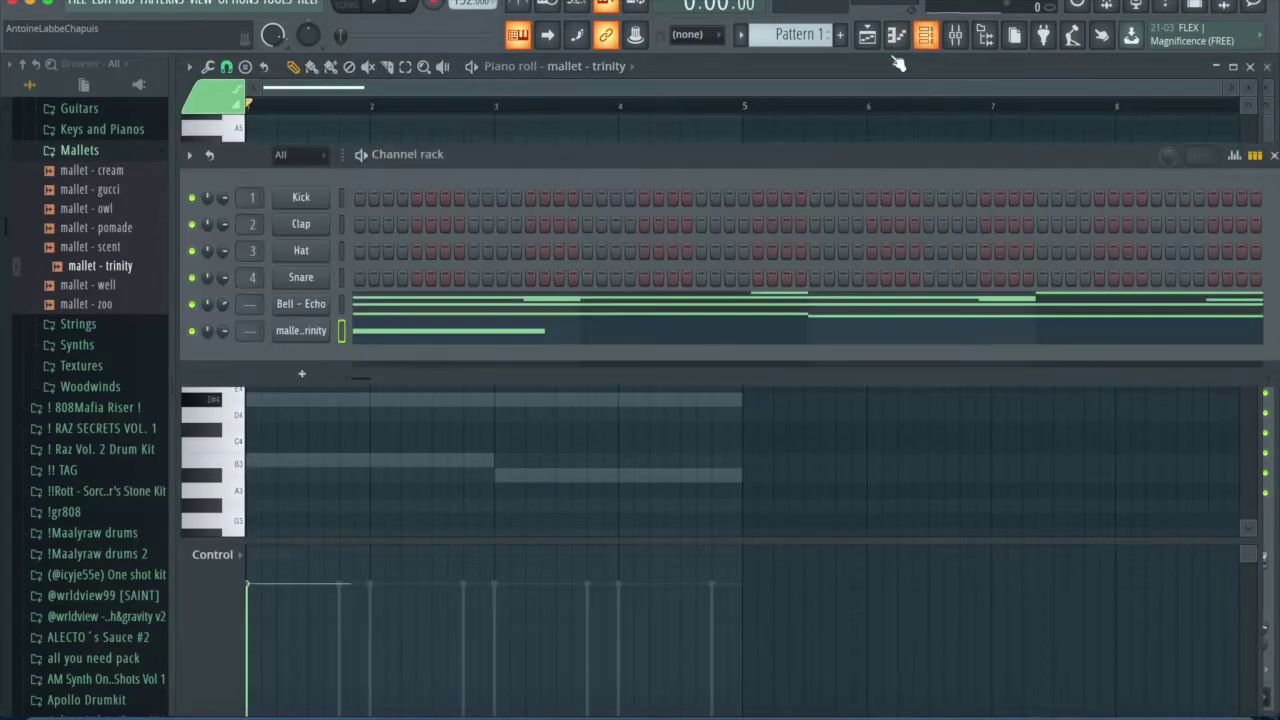
{"action": "left_click", "coordinate": [324, 340]}
{"action": "left_click", "coordinate": [203, 139]}
{"action": "left_click", "coordinate": [456, 290]}
{"action": "left_click", "coordinate": [671, 104]}
Step: Play the pattern with the mallet layer and inspect its note in the piano roll
{"action": "key", "text": "space"}
{"action": "left_click", "coordinate": [427, 336]}
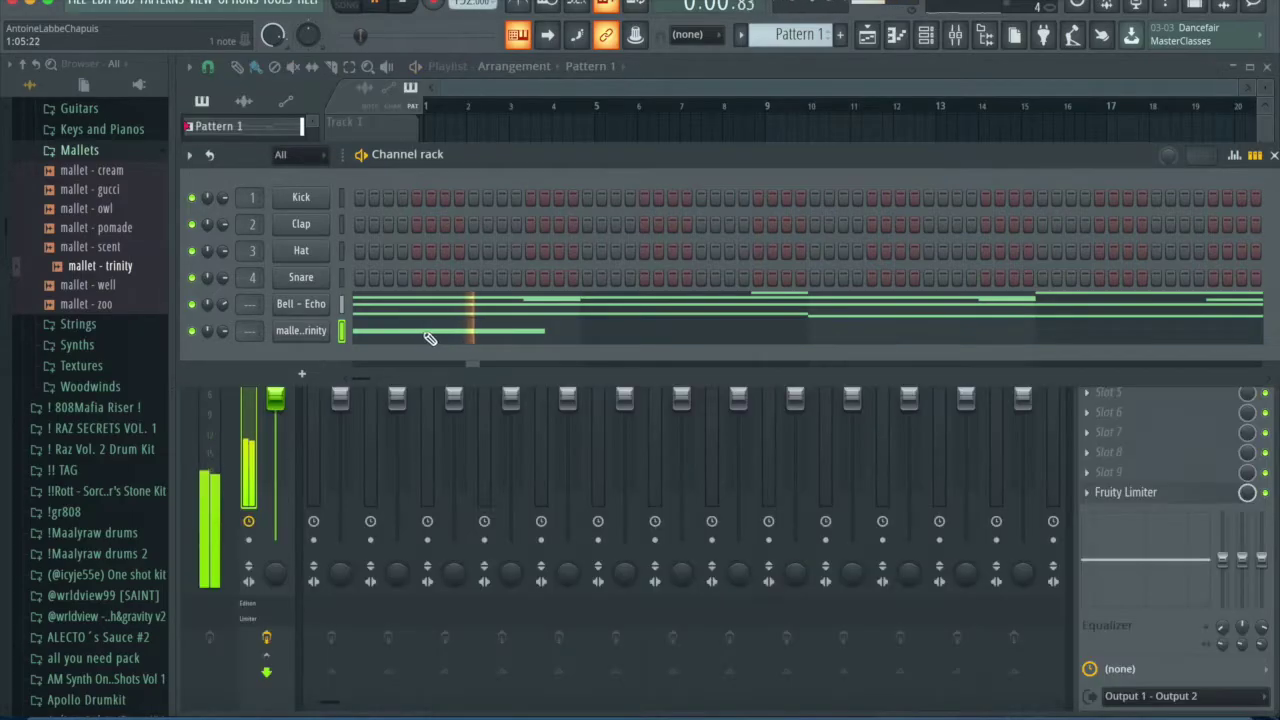
{"action": "left_click", "coordinate": [428, 336]}
{"action": "key", "text": "F6"}
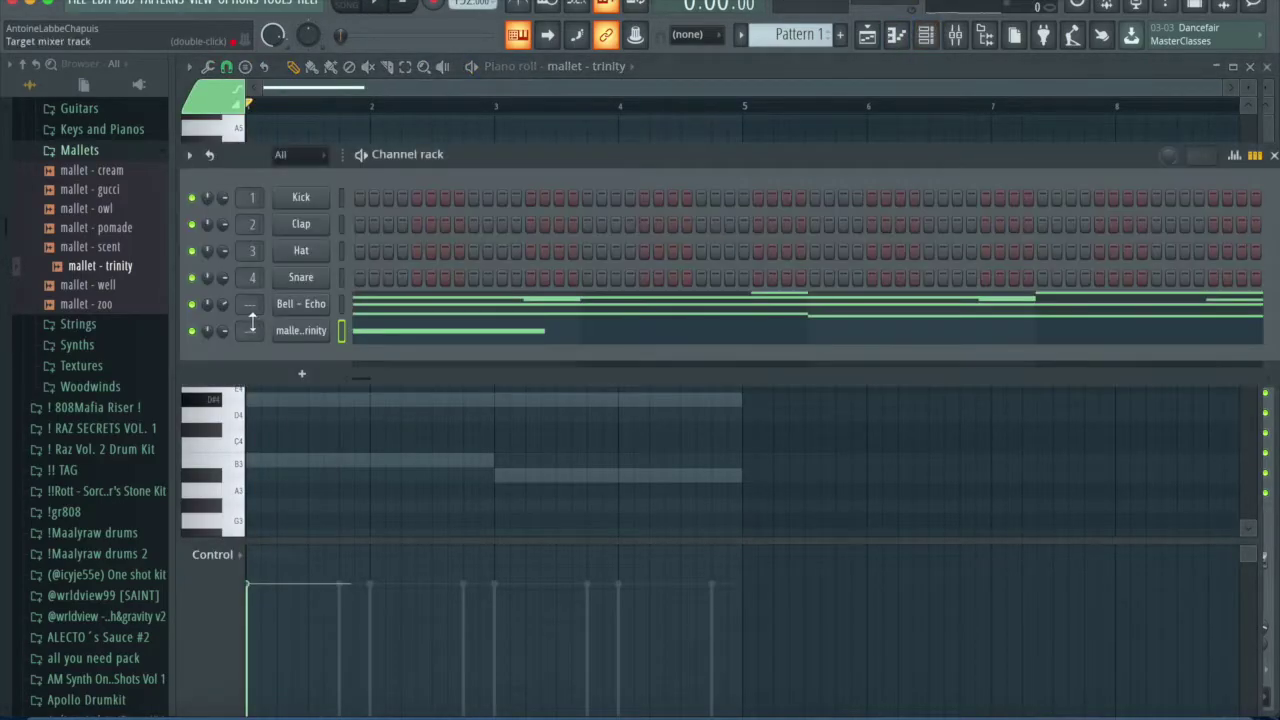
Step: Audition other mallet samples, replace the mallet channel's sample with mallet - owl, and open its sample settings
{"action": "left_click", "coordinate": [288, 334]}
{"action": "key", "text": "Escape"}
{"action": "key", "text": "Escape"}
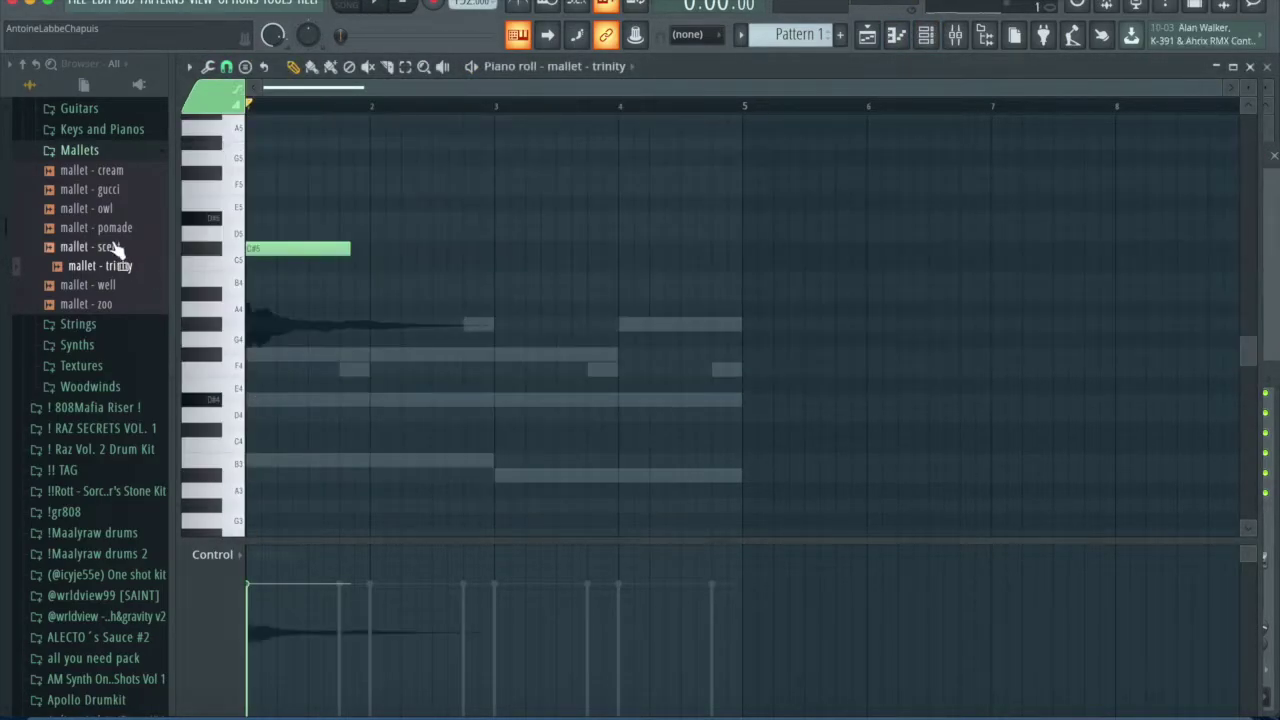
{"action": "left_click", "coordinate": [926, 35]}
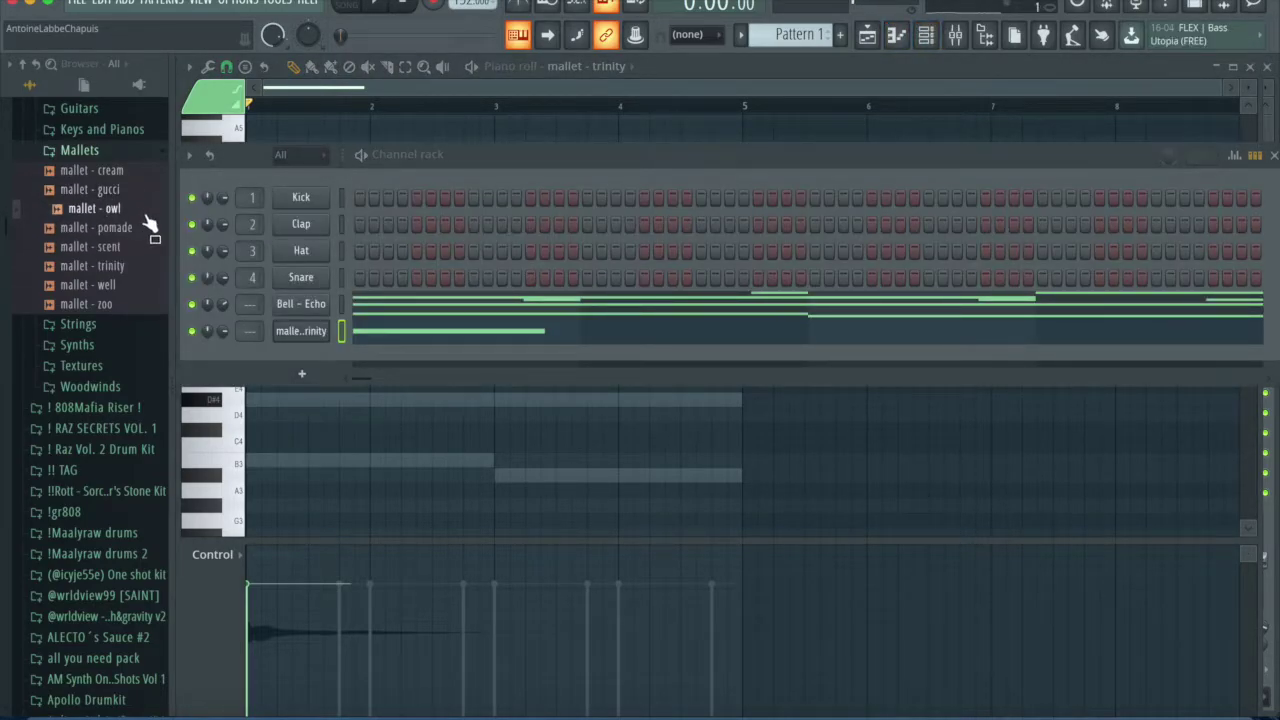
{"action": "left_click", "coordinate": [301, 331]}
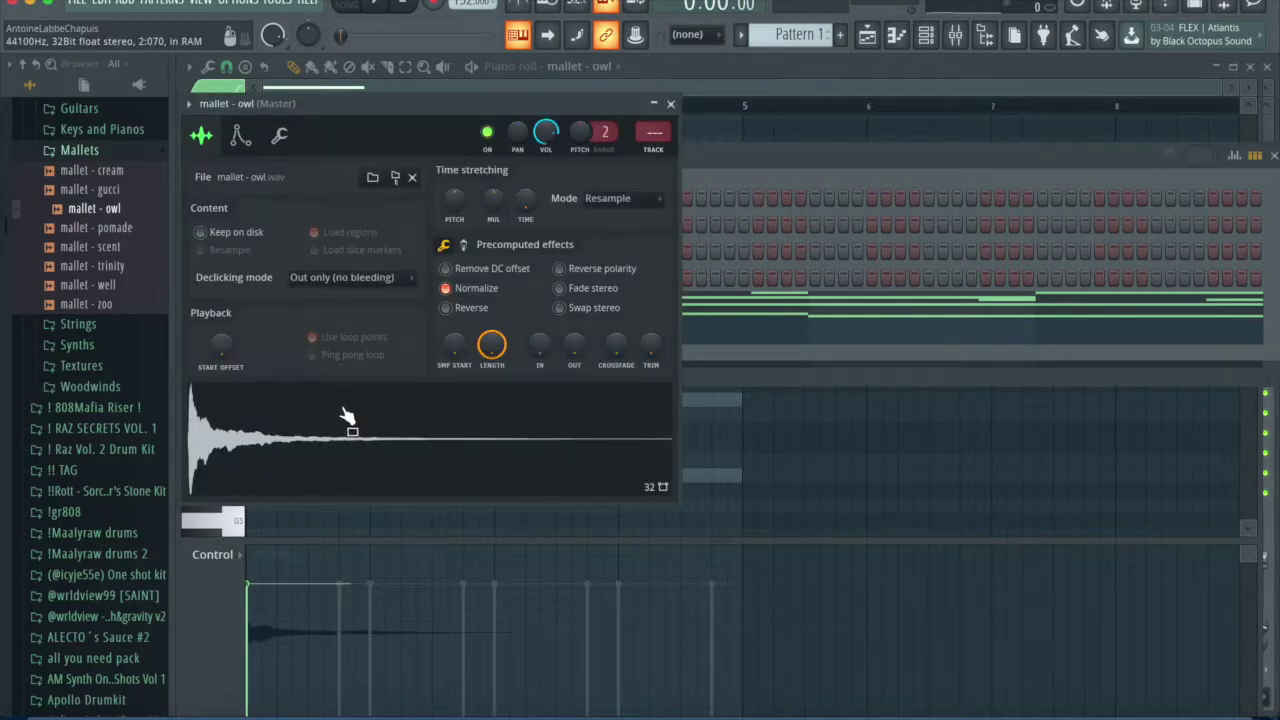
Step: Close the mallet sample settings, move the bar 1 note down to F#4, shorten it to six steps, and play the pattern
{"action": "left_click", "coordinate": [671, 104]}
{"action": "key", "text": "space"}
{"action": "left_click", "coordinate": [630, 340]}
{"action": "key", "text": "space"}
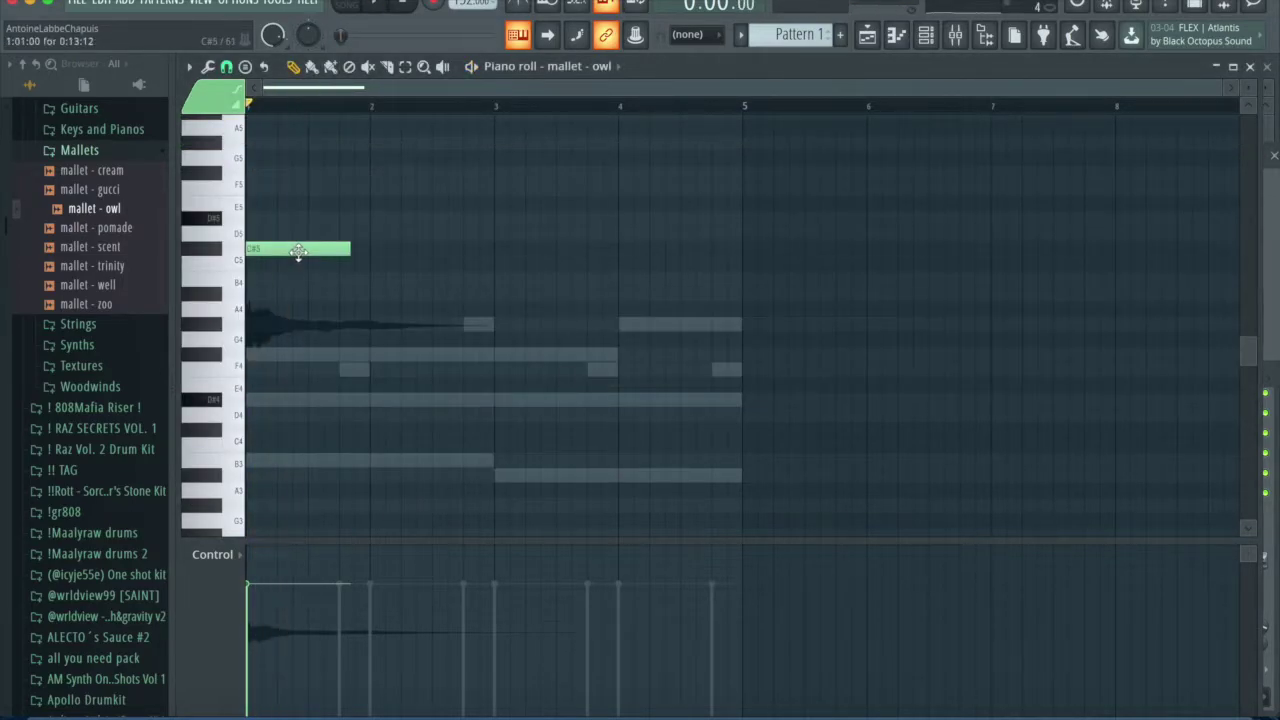
{"action": "left_click_drag", "start_coordinate": [298, 253], "coordinate": [310, 374]}
{"action": "key", "text": "space"}
{"action": "key", "text": "space"}
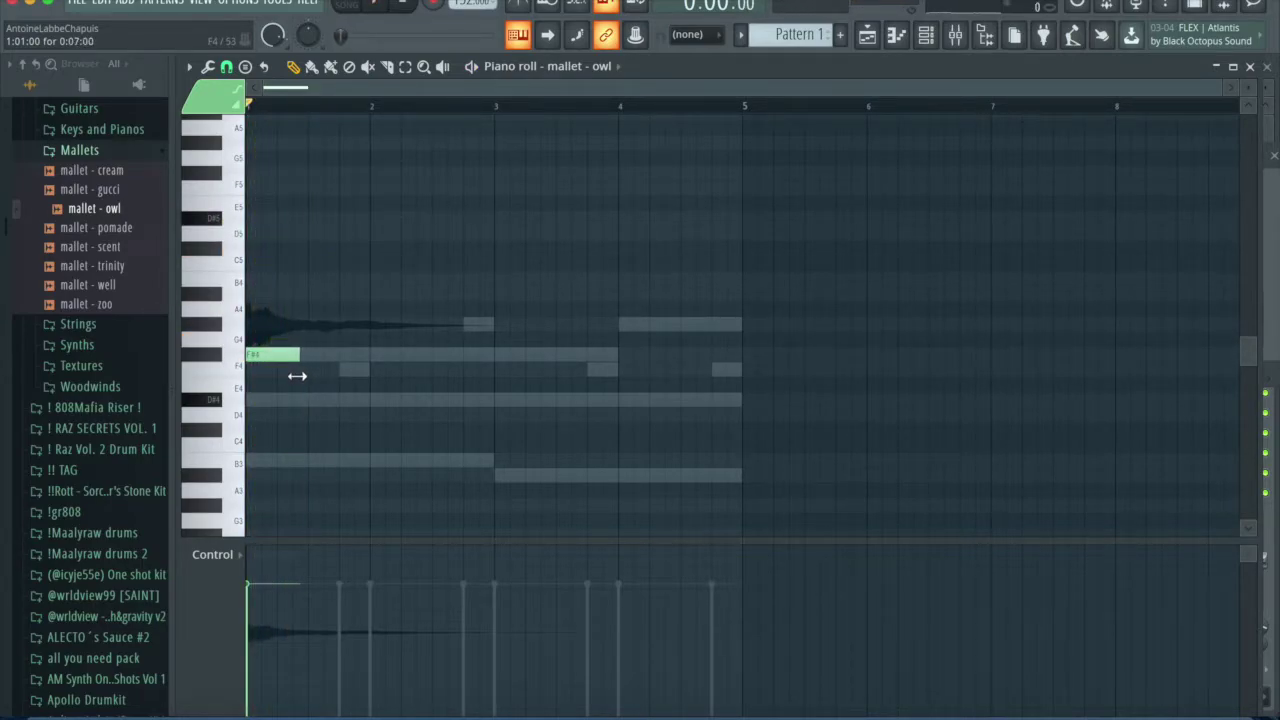
{"action": "key", "text": "space"}
Step: Add a six-step mallet note directly after the F#4 note, place it on D#4, and play the pattern
{"action": "left_click", "coordinate": [300, 413]}
{"action": "key", "text": "space"}
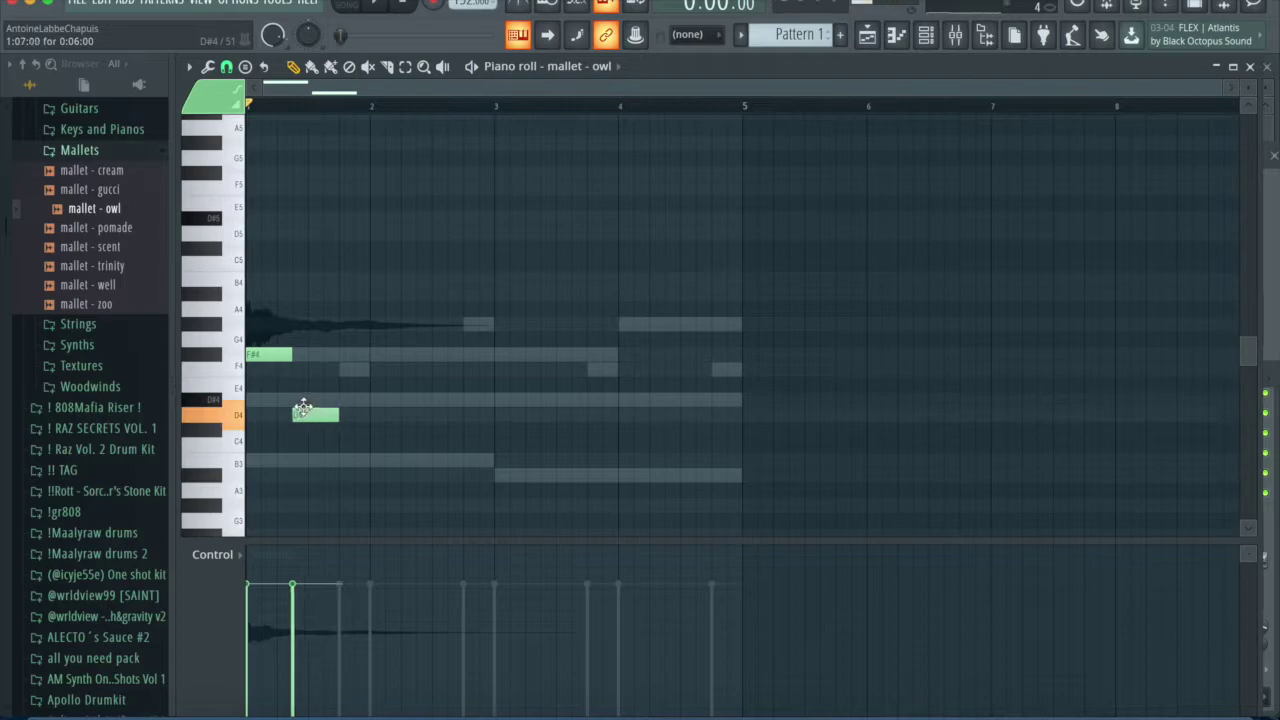
{"action": "key", "text": "space"}
{"action": "left_click_drag", "start_coordinate": [311, 392], "coordinate": [307, 400]}
{"action": "key", "text": "space"}
{"action": "key", "text": "space"}
{"action": "key", "text": "space"}
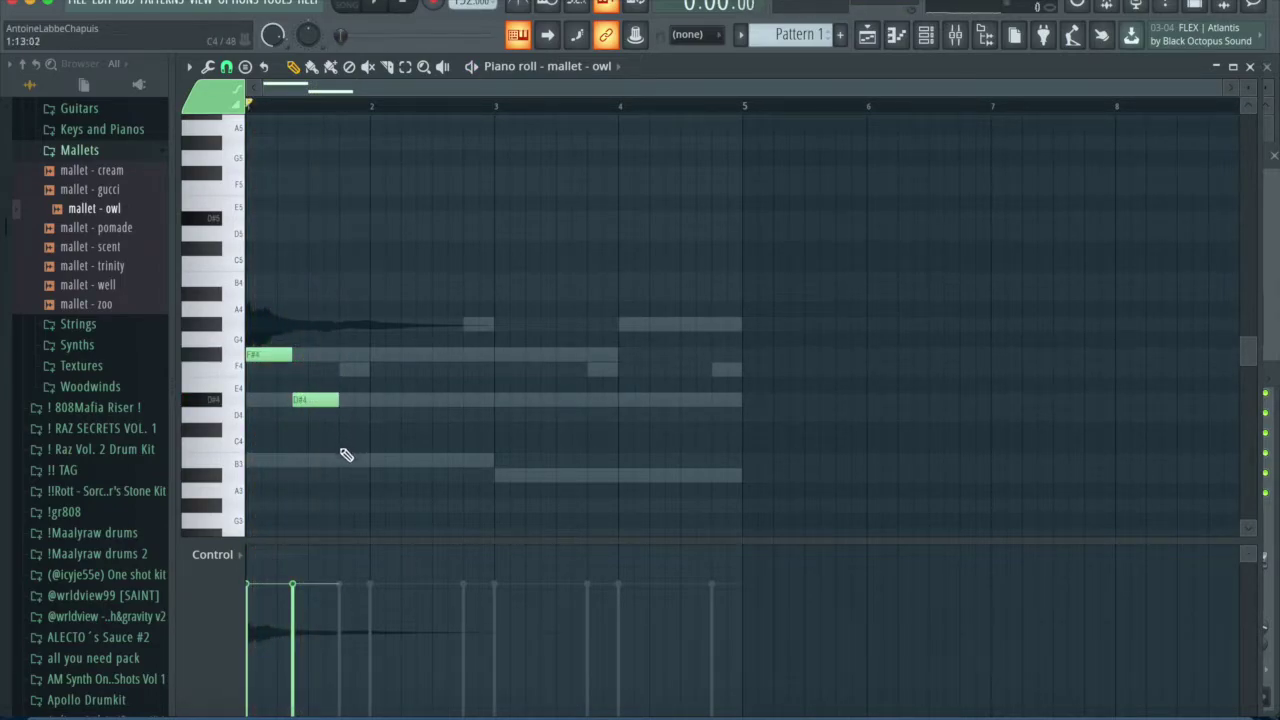
Step: Add a four-step note on F4 at the end of bar 1 and play the pattern
{"action": "key", "text": "space"}
{"action": "left_click_drag", "start_coordinate": [384, 416], "coordinate": [369, 418]}
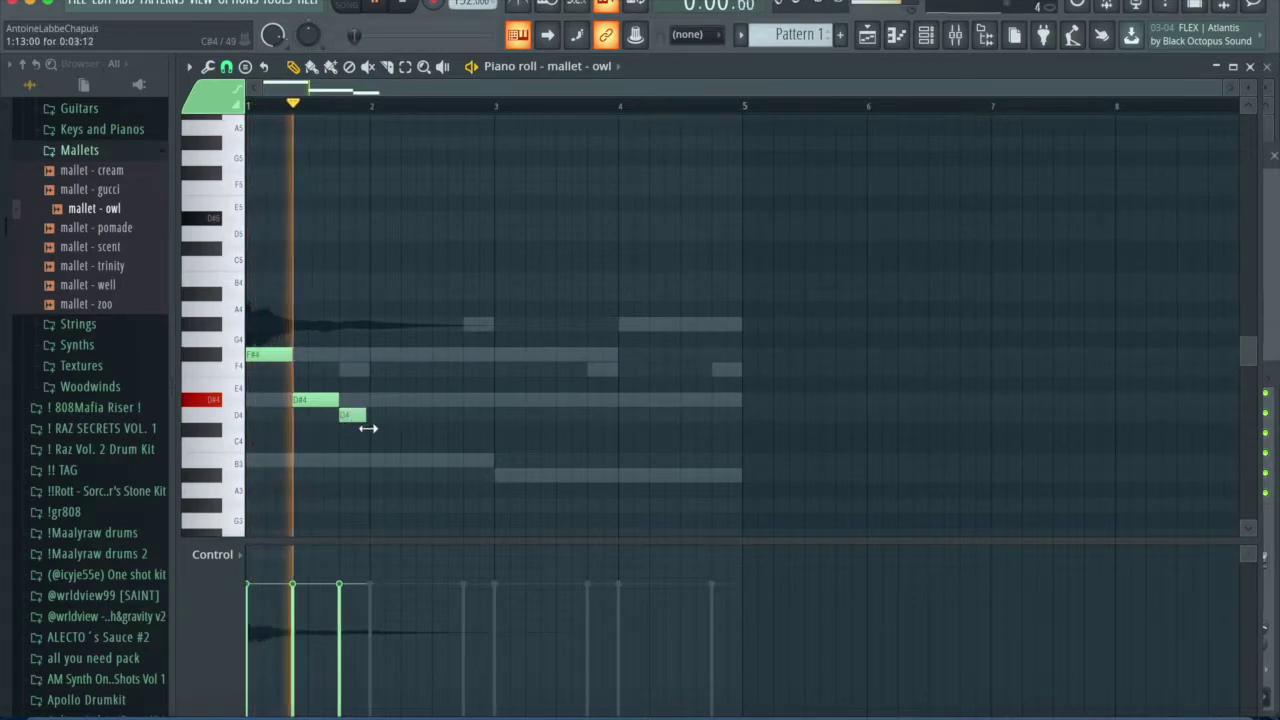
{"action": "key", "text": "space"}
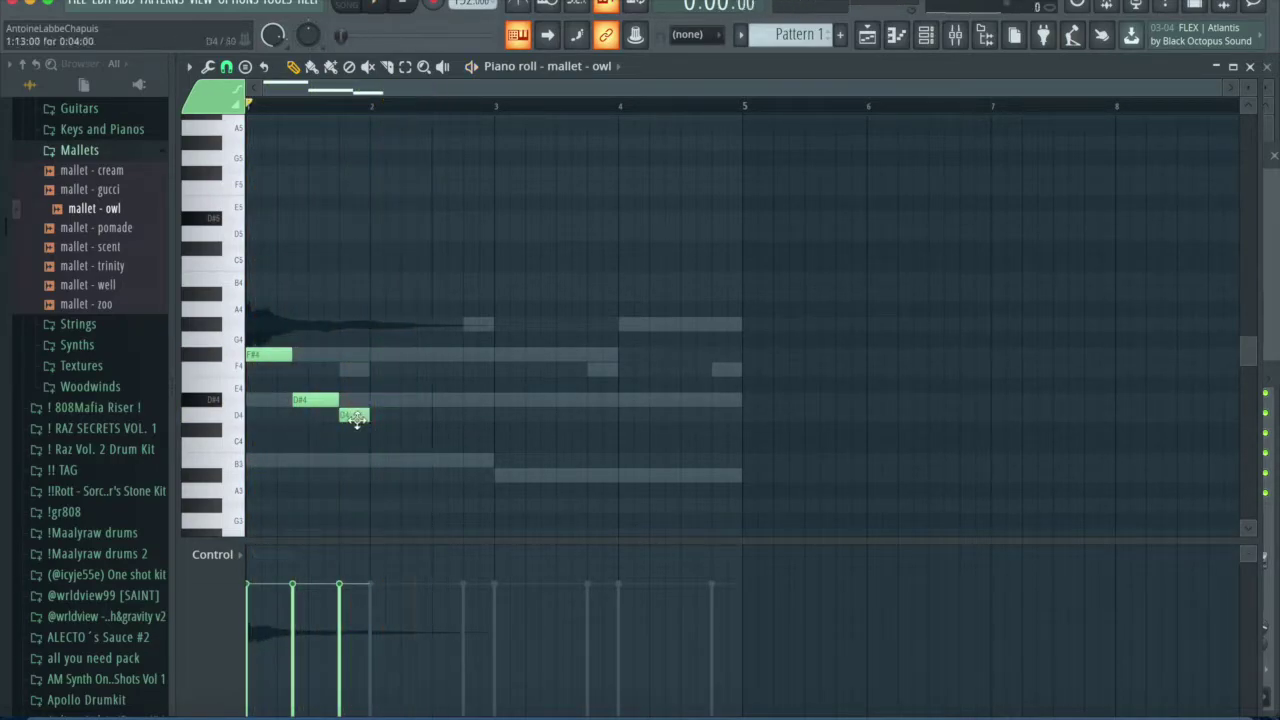
{"action": "left_click_drag", "start_coordinate": [359, 384], "coordinate": [356, 384]}
{"action": "key", "text": "space"}
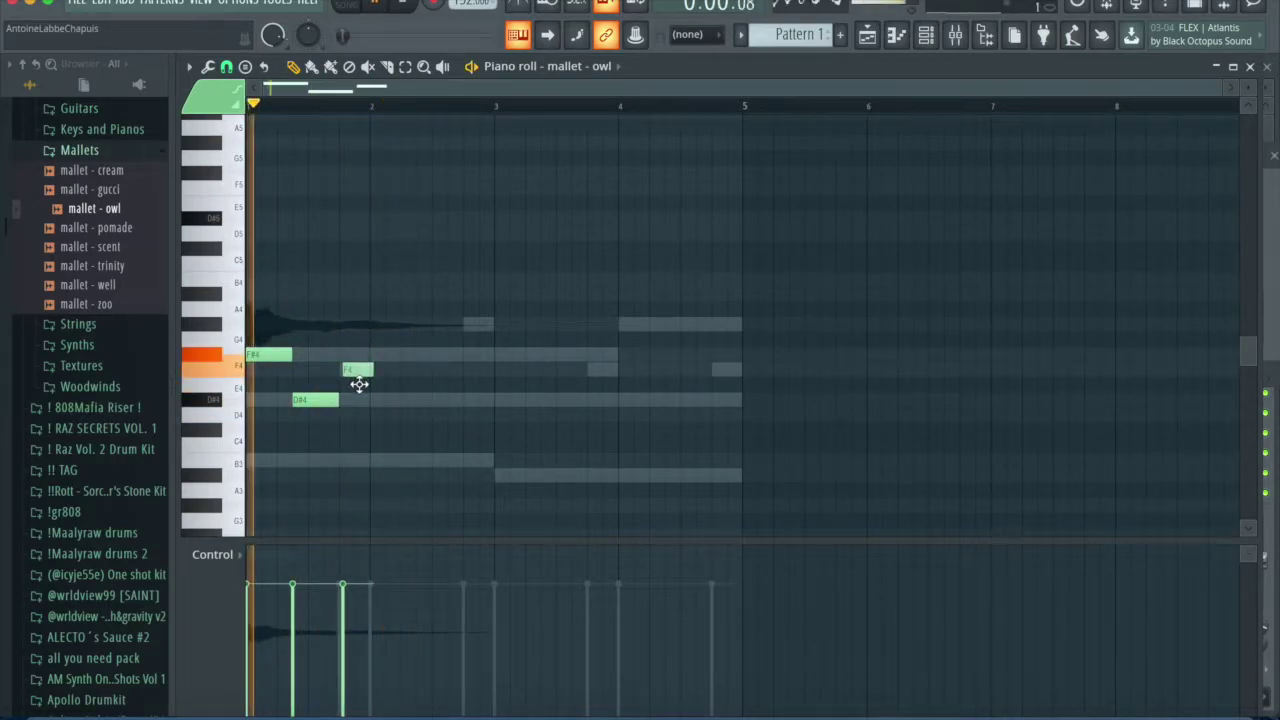
{"action": "key", "text": "space"}
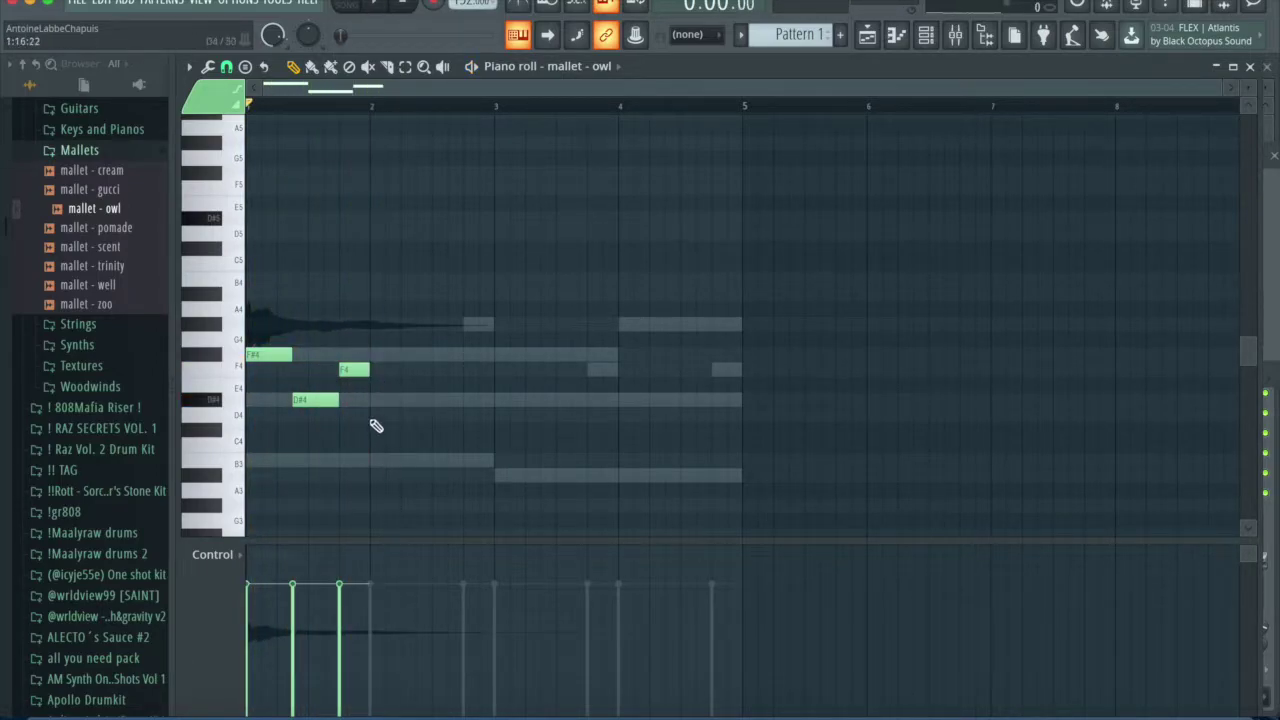
Step: Add an eight-step B3 note at the start of bar 2 and two-step G#4 and F#4 notes at its end
{"action": "left_click", "coordinate": [374, 417]}
{"action": "key", "text": "space"}
{"action": "left_click_drag", "start_coordinate": [400, 417], "coordinate": [431, 420]}
{"action": "key", "text": "space"}
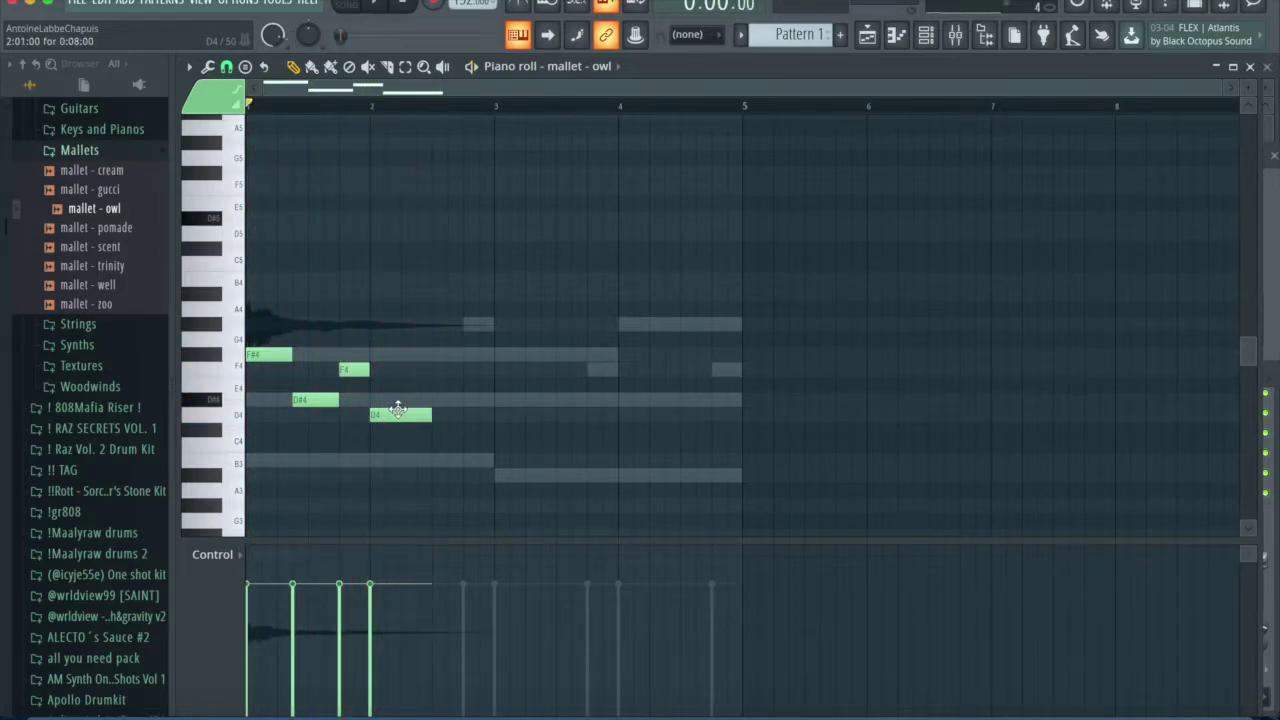
{"action": "left_click_drag", "start_coordinate": [401, 462], "coordinate": [395, 463]}
{"action": "key", "text": "space"}
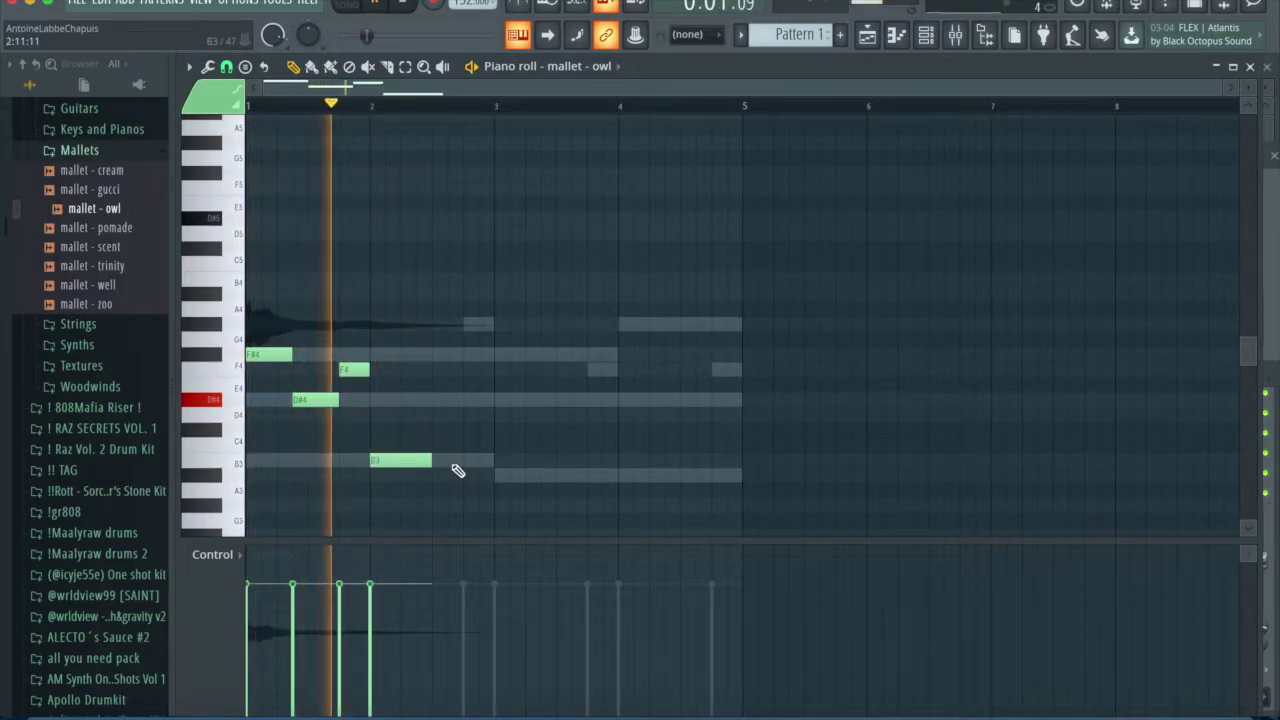
{"action": "key", "text": "space"}
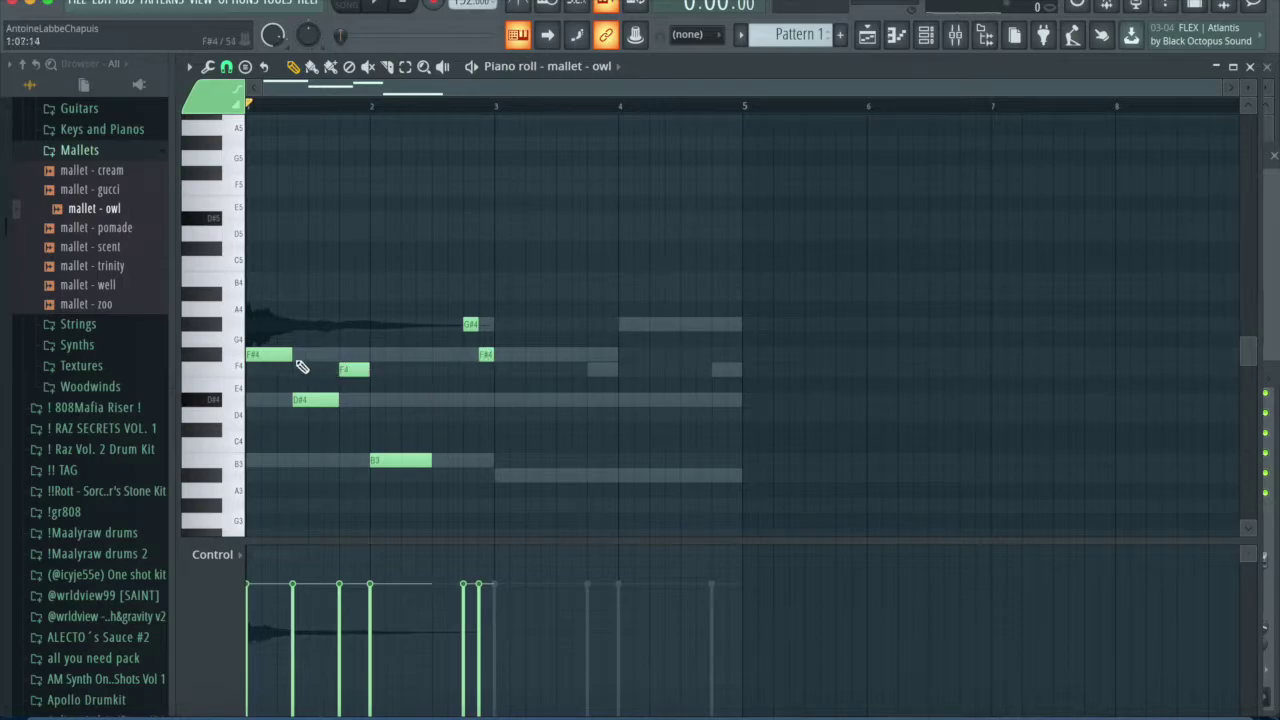
Step: Duplicate the two-bar mallet melody into bars 3 and 4 and play it
{"action": "key", "text": "ctrl+b"}
{"action": "key", "text": "space"}
{"action": "key", "text": "ctrl+d"}
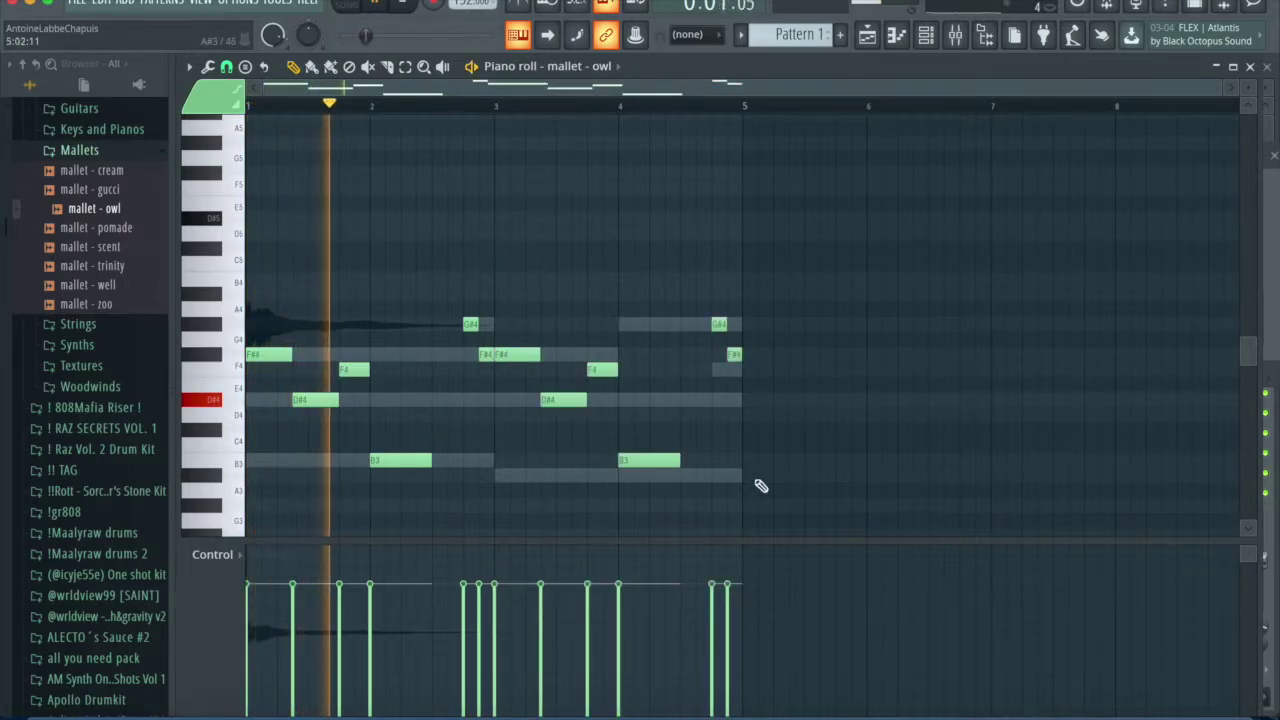
Step: Try the mallet melody one octave higher during playback and move it back down an octave
{"action": "key", "text": "space"}
{"action": "key", "text": "ctrl+Up"}
{"action": "key", "text": "space"}
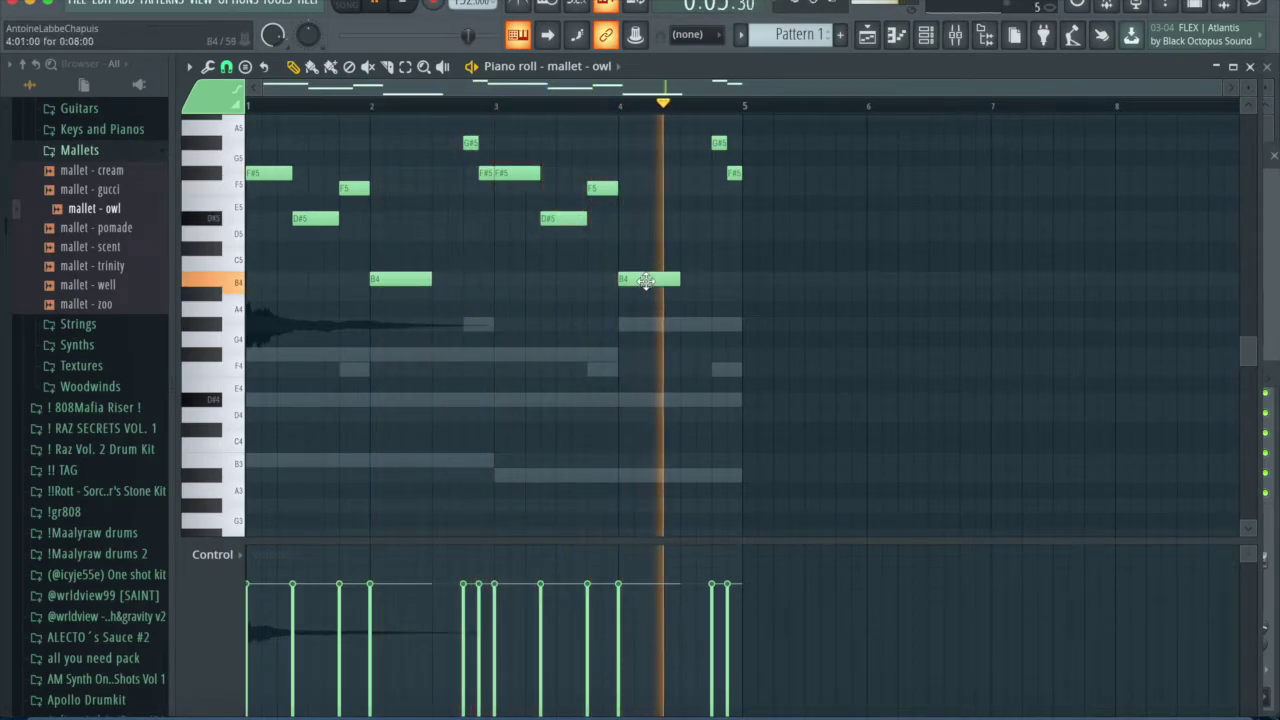
{"action": "key", "text": "ctrl+Down"}
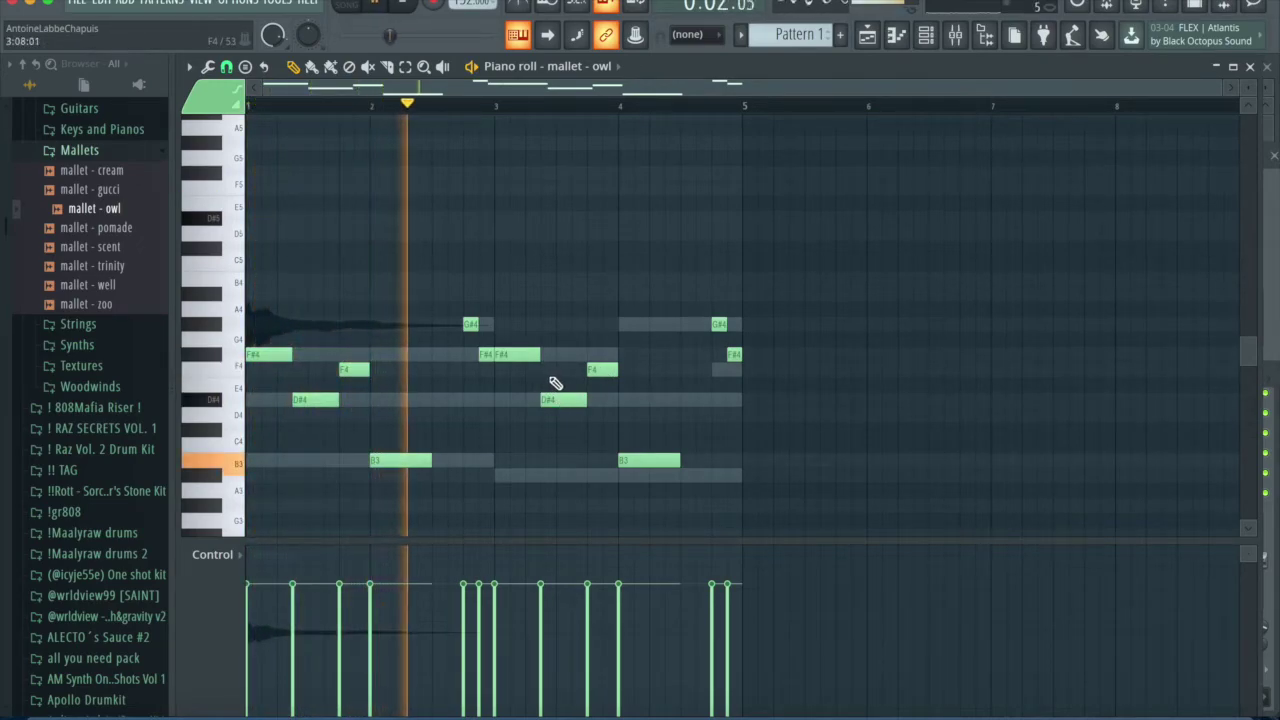
Step: Change the two short notes at the end of bar 4 to F4 followed by G#4, checking the variation in playback
{"action": "key", "text": "space"}
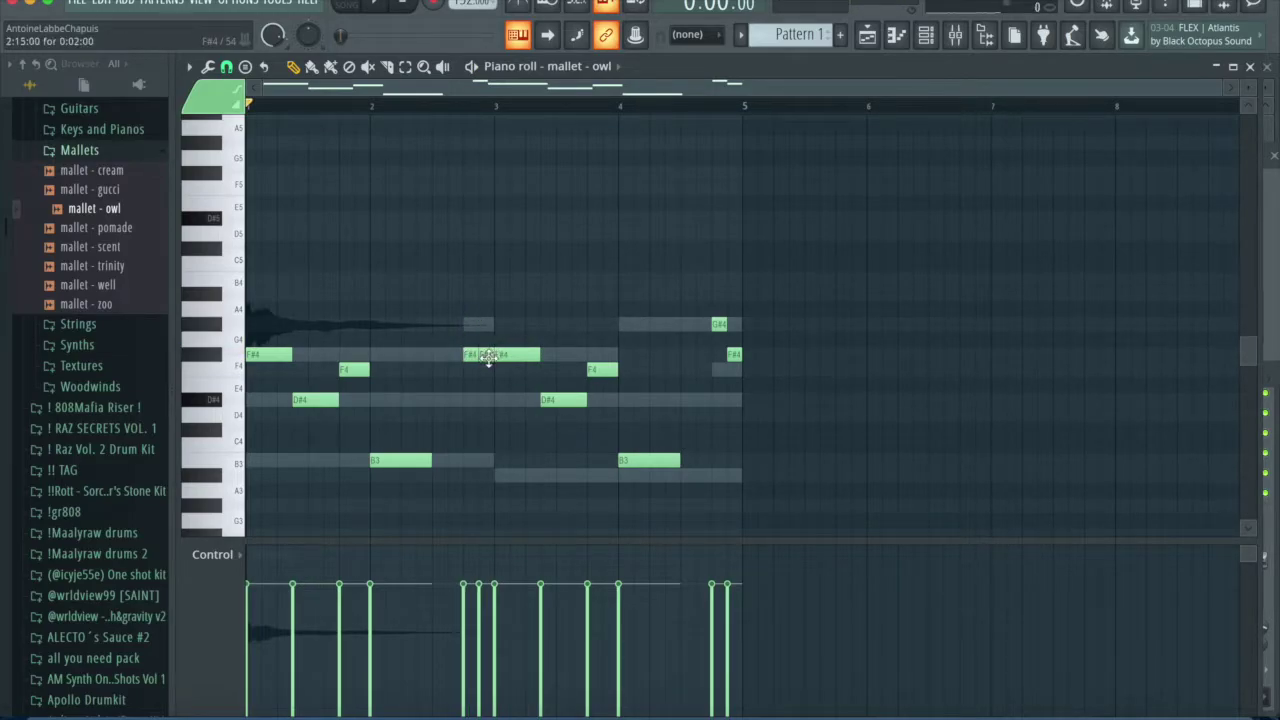
{"action": "key", "text": "space"}
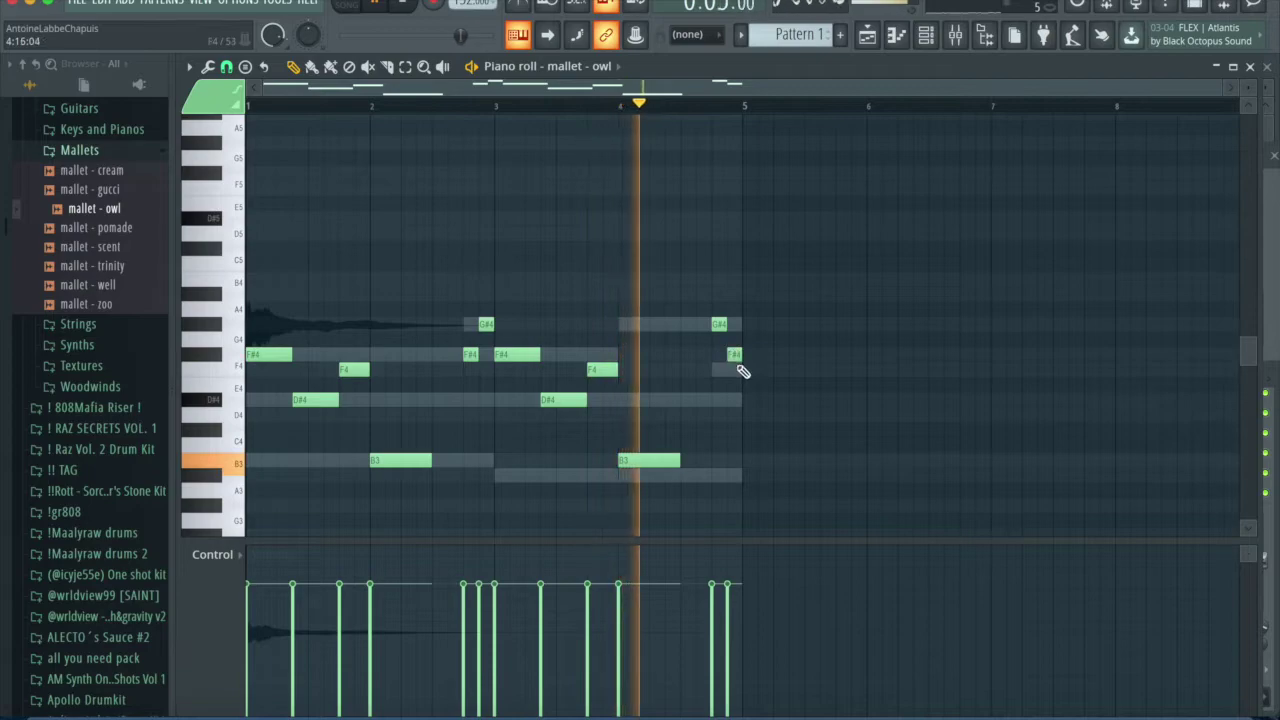
{"action": "left_click_drag", "start_coordinate": [736, 360], "coordinate": [734, 371]}
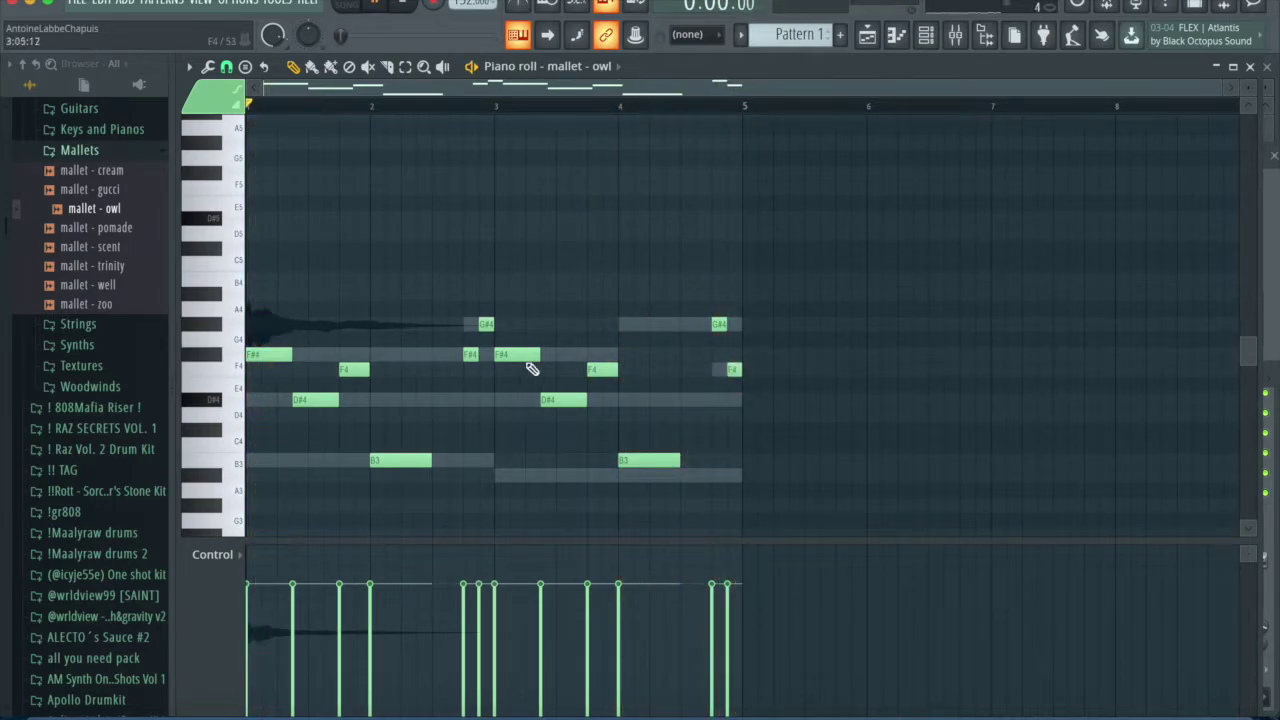
{"action": "mouse_move", "coordinate": [470, 356]}
{"action": "left_mouse_down"}
{"action": "mouse_move", "coordinate": [471, 325]}
{"action": "mouse_move", "coordinate": [490, 356]}
{"action": "left_mouse_up"}
{"action": "key", "text": "space"}
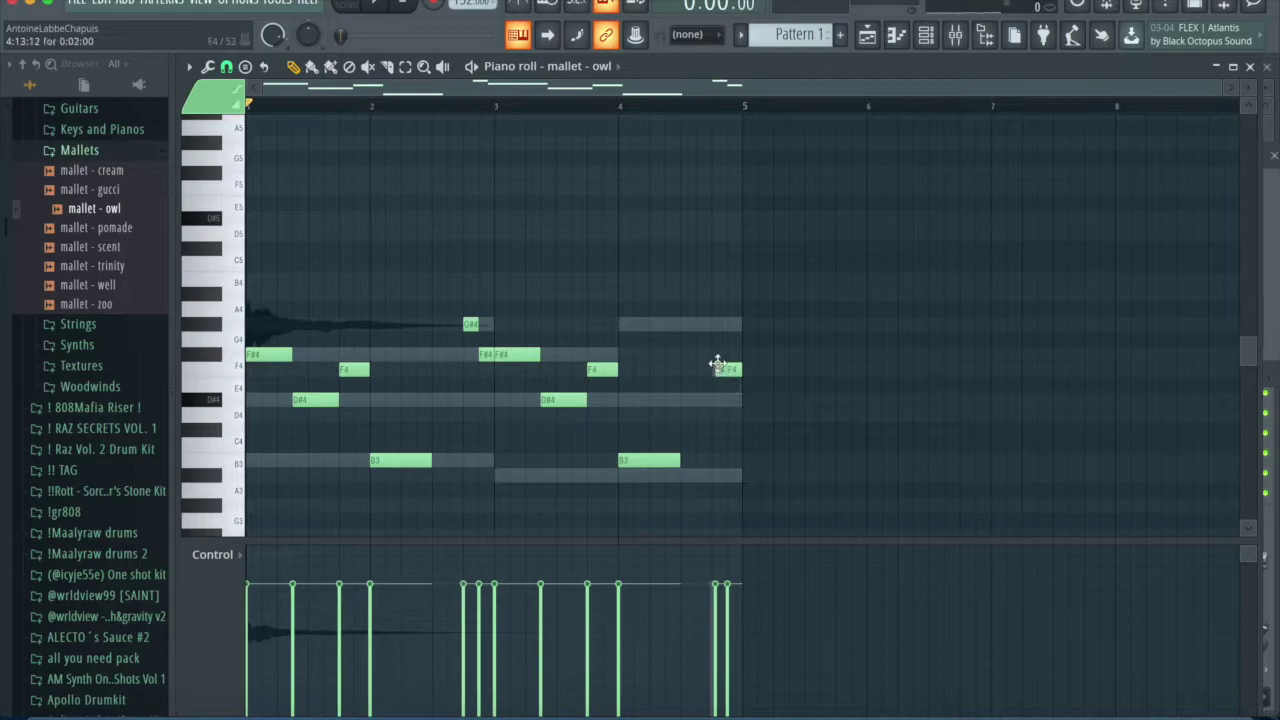
{"action": "key", "text": "space"}
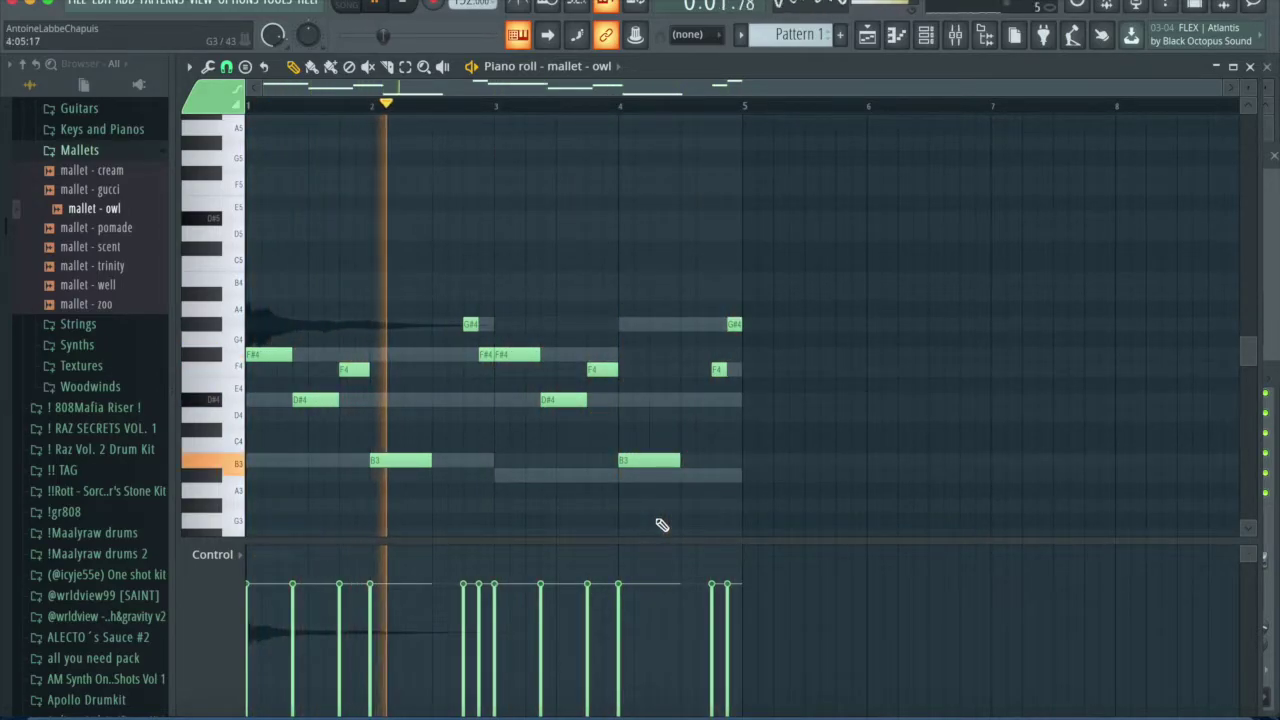
Step: Replace the mallet - owl sample in the channel rack with Key - Astro from the Shoe one-shot kit's Keys folder
{"action": "key", "text": "F6"}
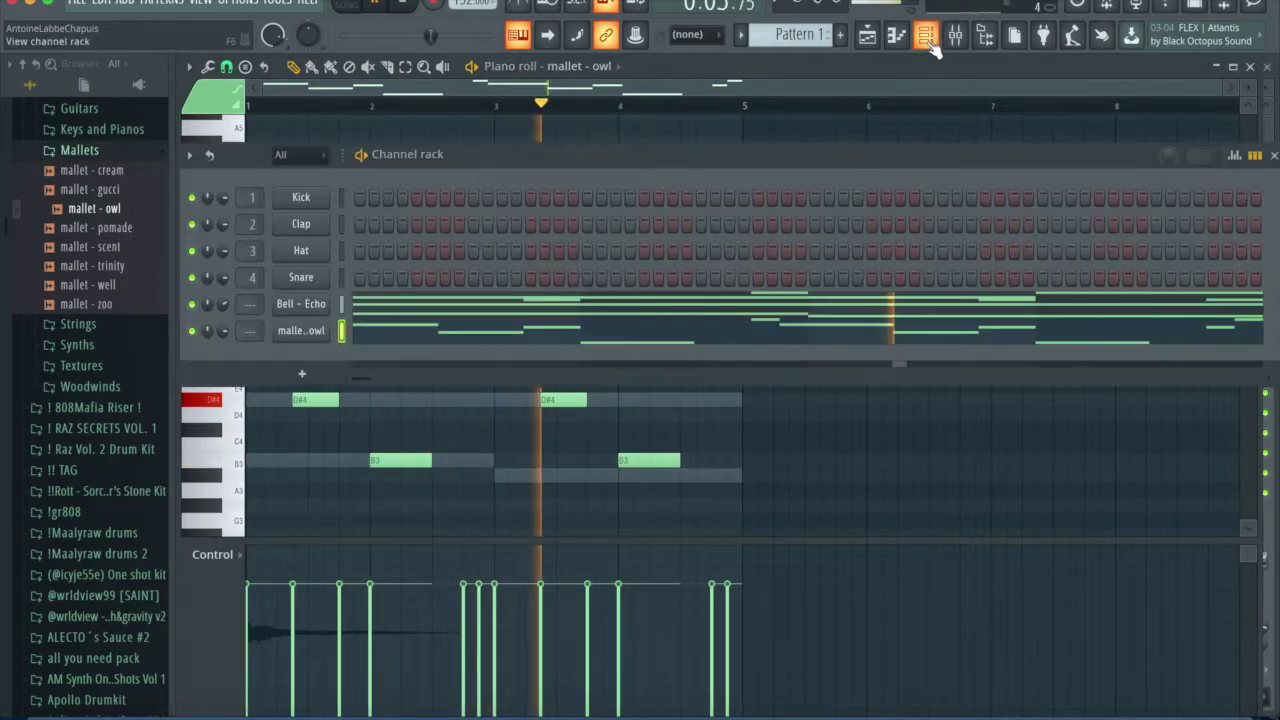
{"action": "key", "text": "space"}
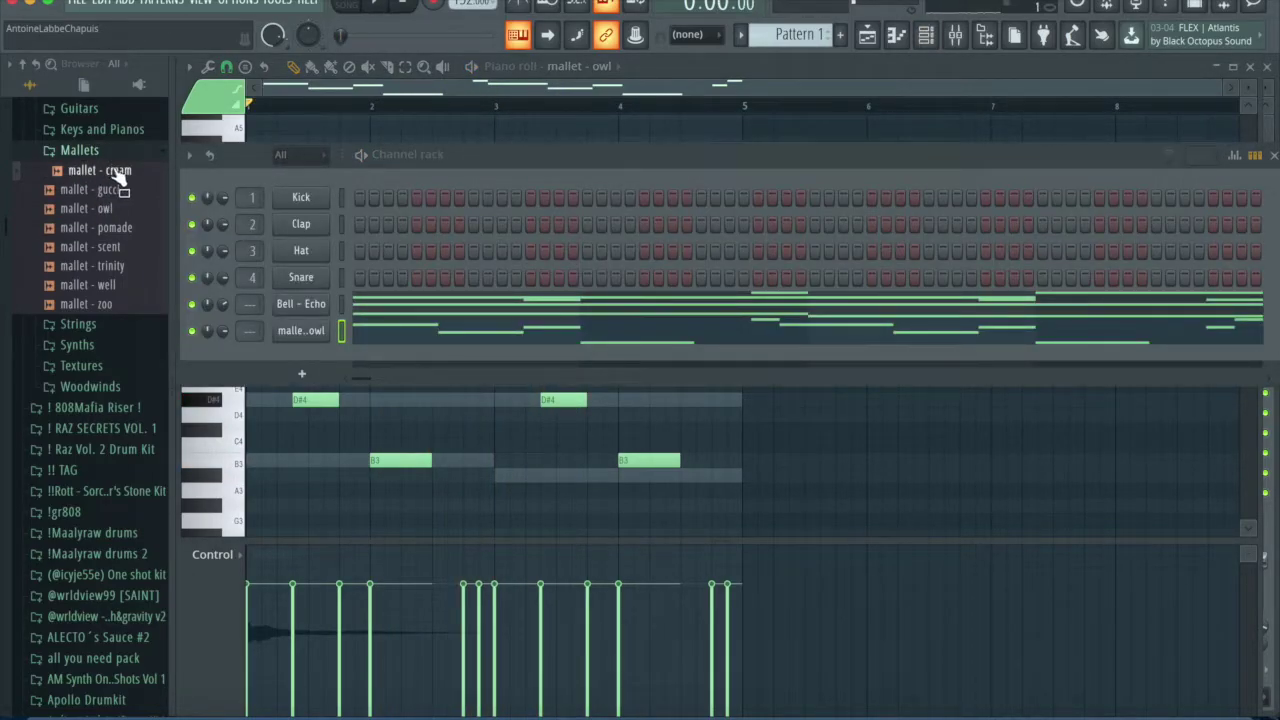
{"action": "scroll", "coordinate": [140, 330], "scroll_direction": "up", "scroll_amount": 5}
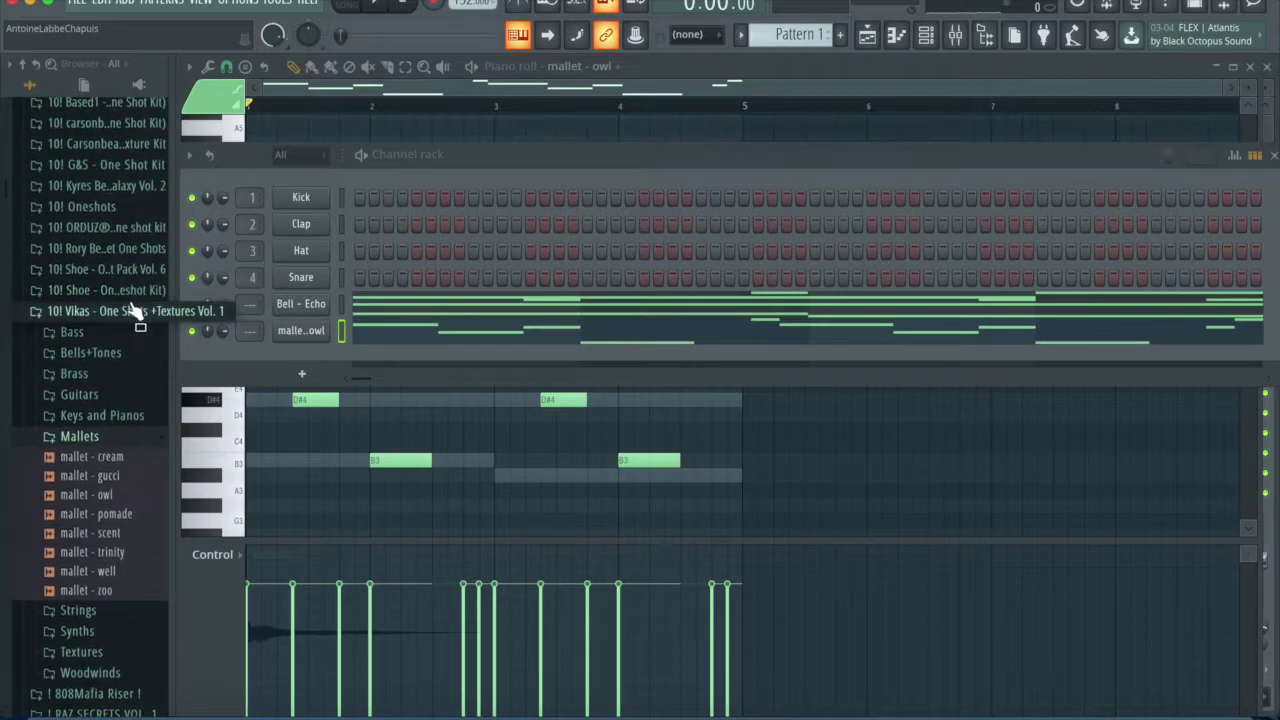
{"action": "left_click", "coordinate": [132, 305]}
{"action": "left_click", "coordinate": [138, 295]}
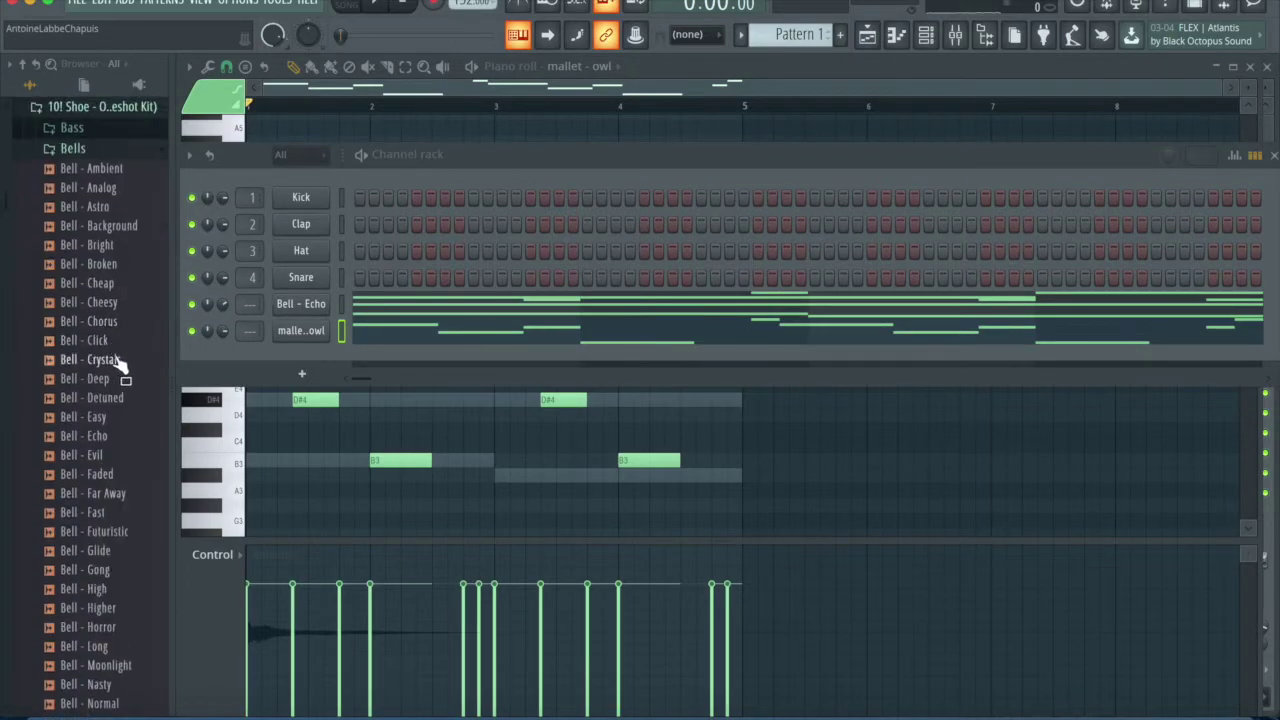
{"action": "left_click", "coordinate": [96, 152]}
{"action": "left_click", "coordinate": [104, 233]}
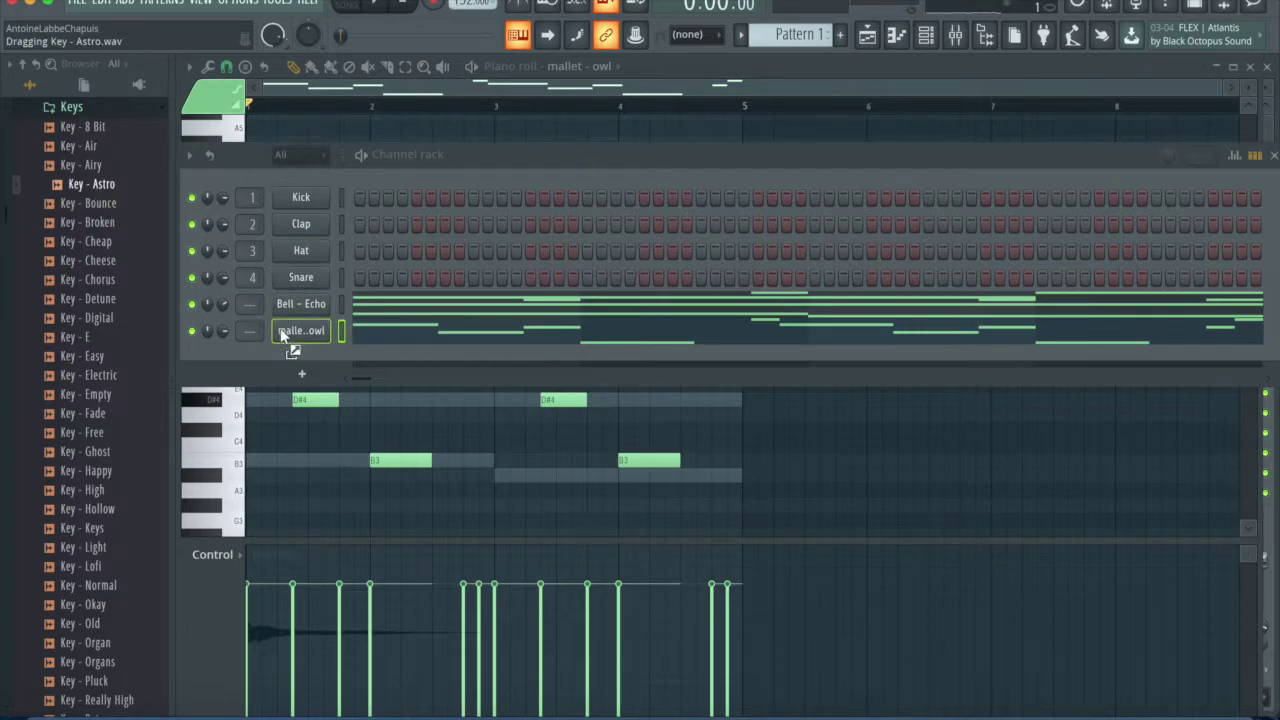
Step: Transpose the Key - Astro melody up one octave in the piano roll and play the pattern
{"action": "key", "text": "space"}
{"action": "right_click", "coordinate": [439, 412]}
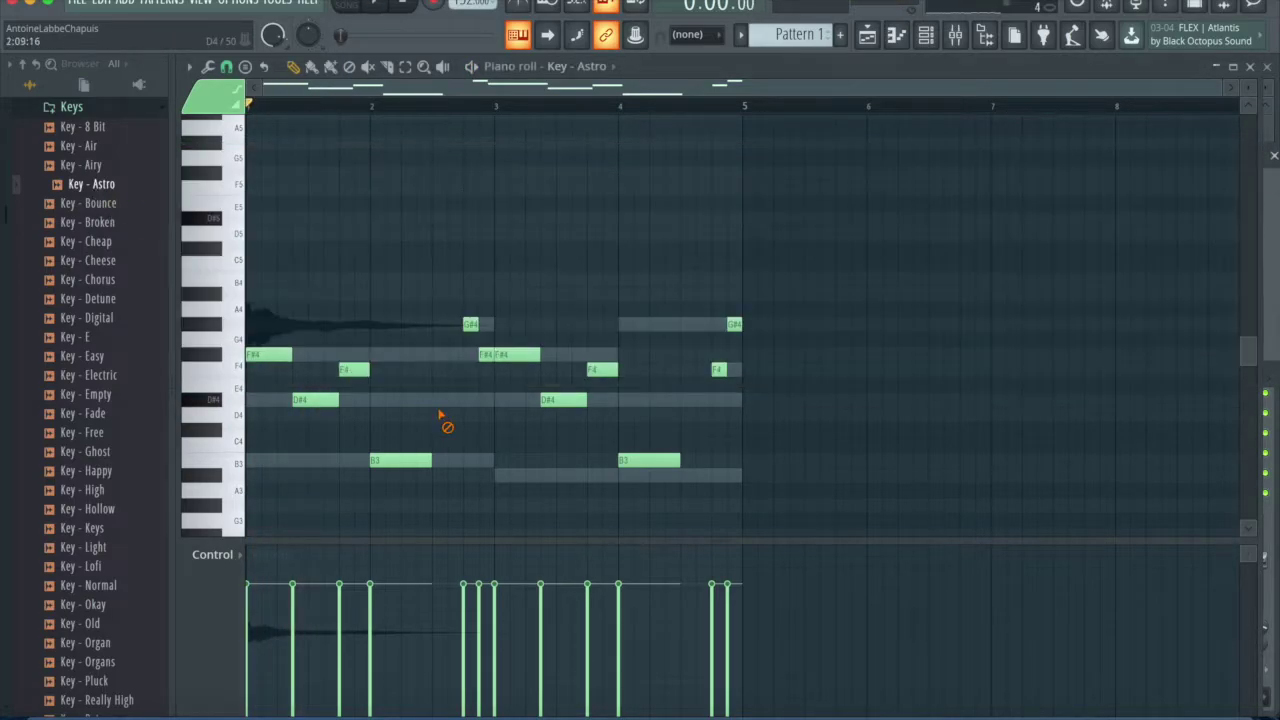
{"action": "key", "text": "ctrl+Up"}
{"action": "key", "text": "space"}
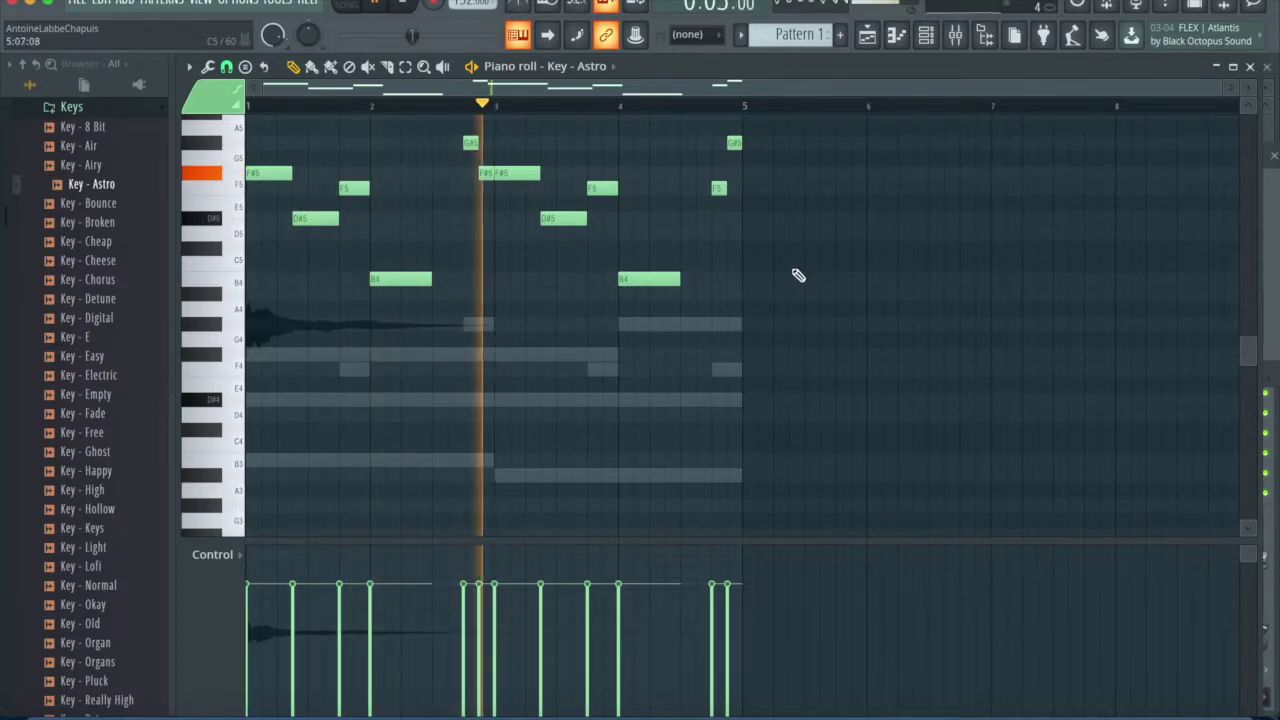
Step: Replace the Key - Astro sample with Bell - Astro from the kit's Bells folder and play the pattern
{"action": "key", "text": "space"}
{"action": "left_click", "coordinate": [938, 42]}
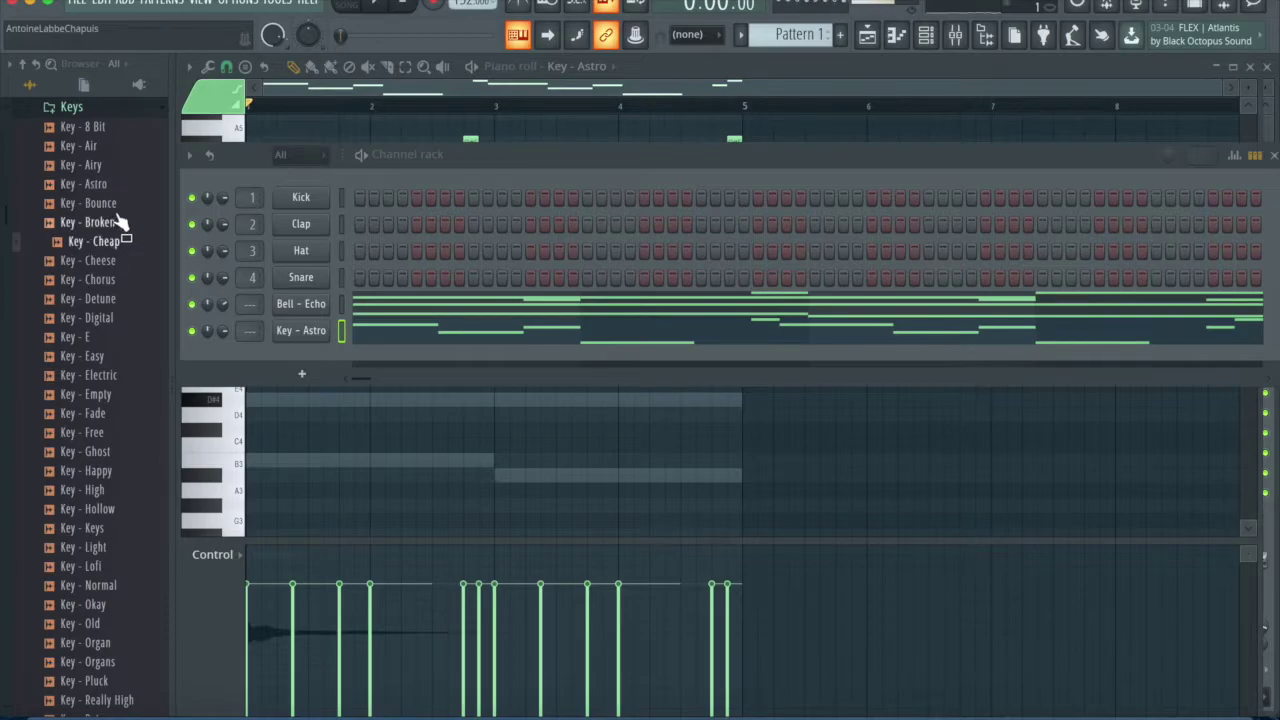
{"action": "left_click", "coordinate": [123, 107]}
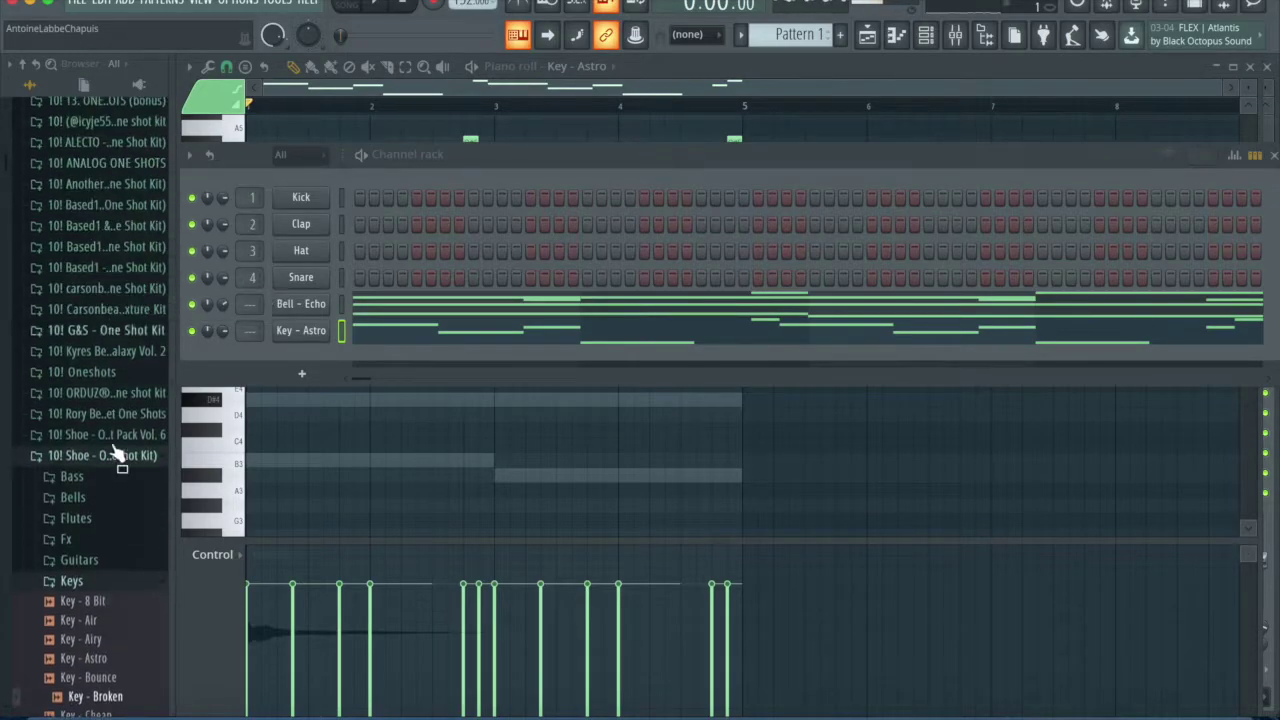
{"action": "left_click", "coordinate": [100, 514]}
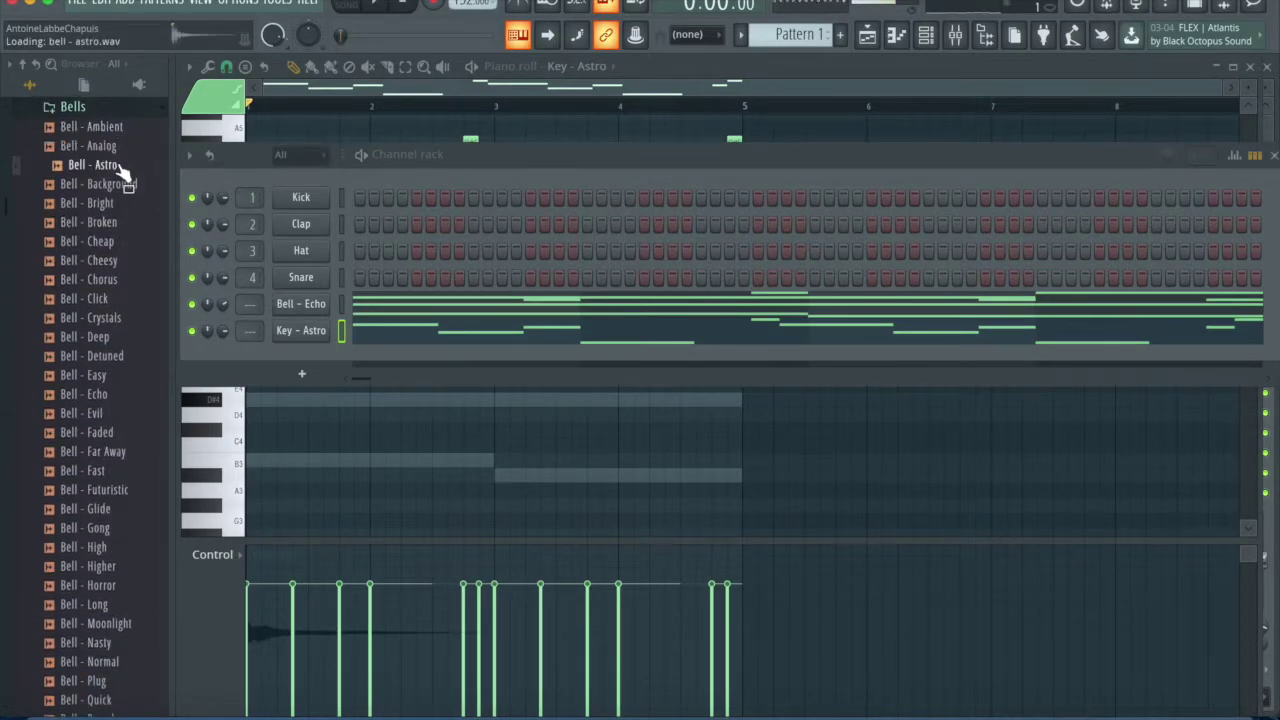
{"action": "left_click_drag", "start_coordinate": [291, 332], "coordinate": [298, 333]}
{"action": "key", "text": "space"}
Step: Lengthen the B4 notes in bars 2 and 4 to twelve steps each and play the pattern
{"action": "key", "text": "F6"}
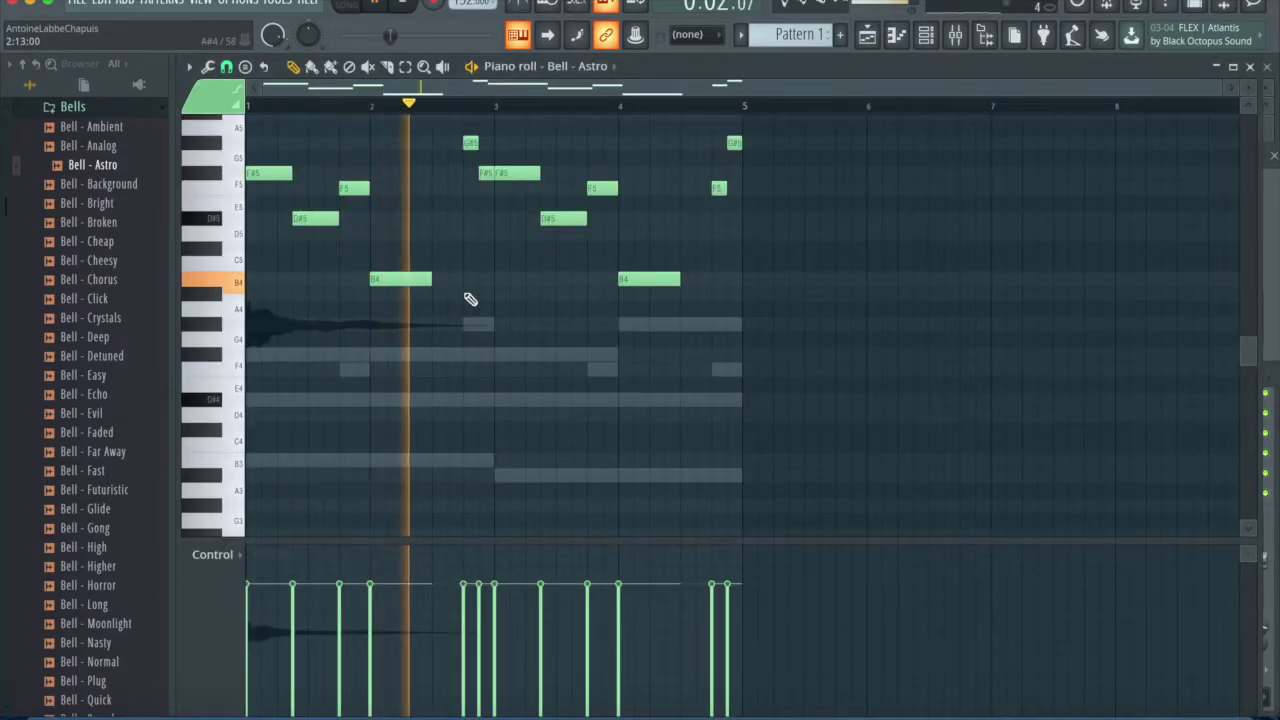
{"action": "key", "text": "space"}
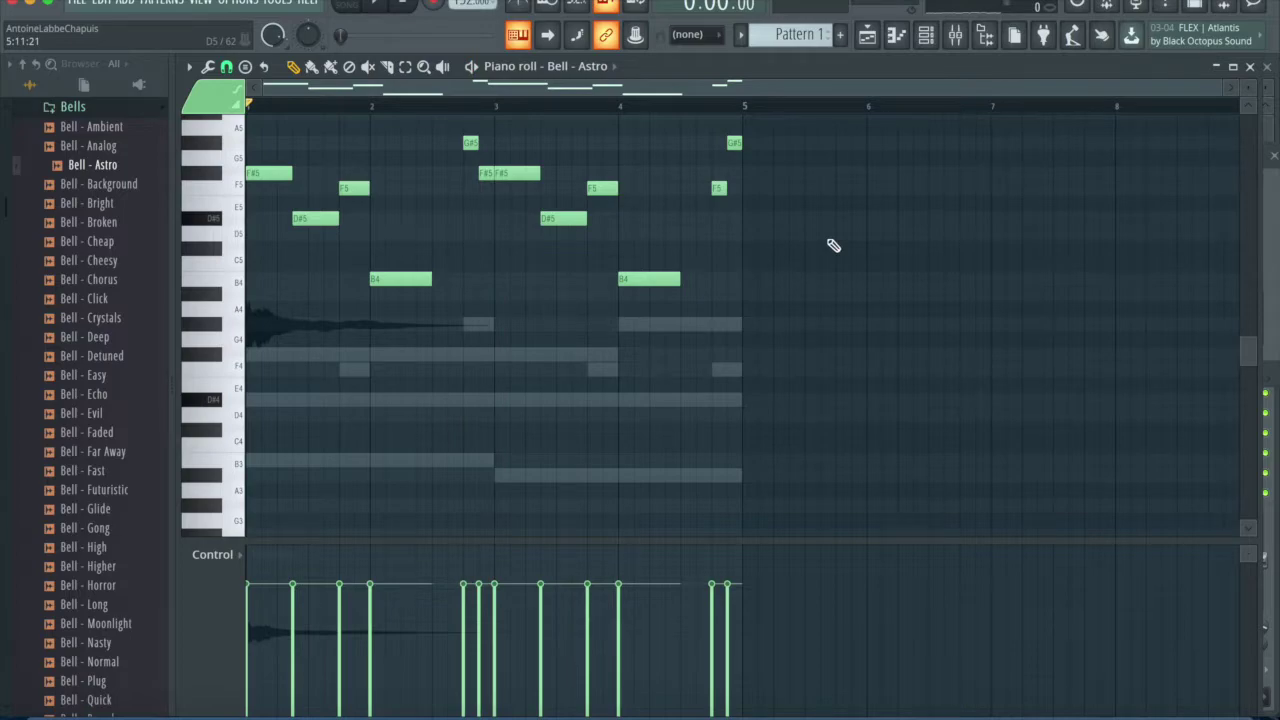
{"action": "key", "text": "space"}
Step: Add Flute - Fire Staccato from the Shoe one-shot kit's Flutes folder as a new channel
{"action": "left_click", "coordinate": [926, 34]}
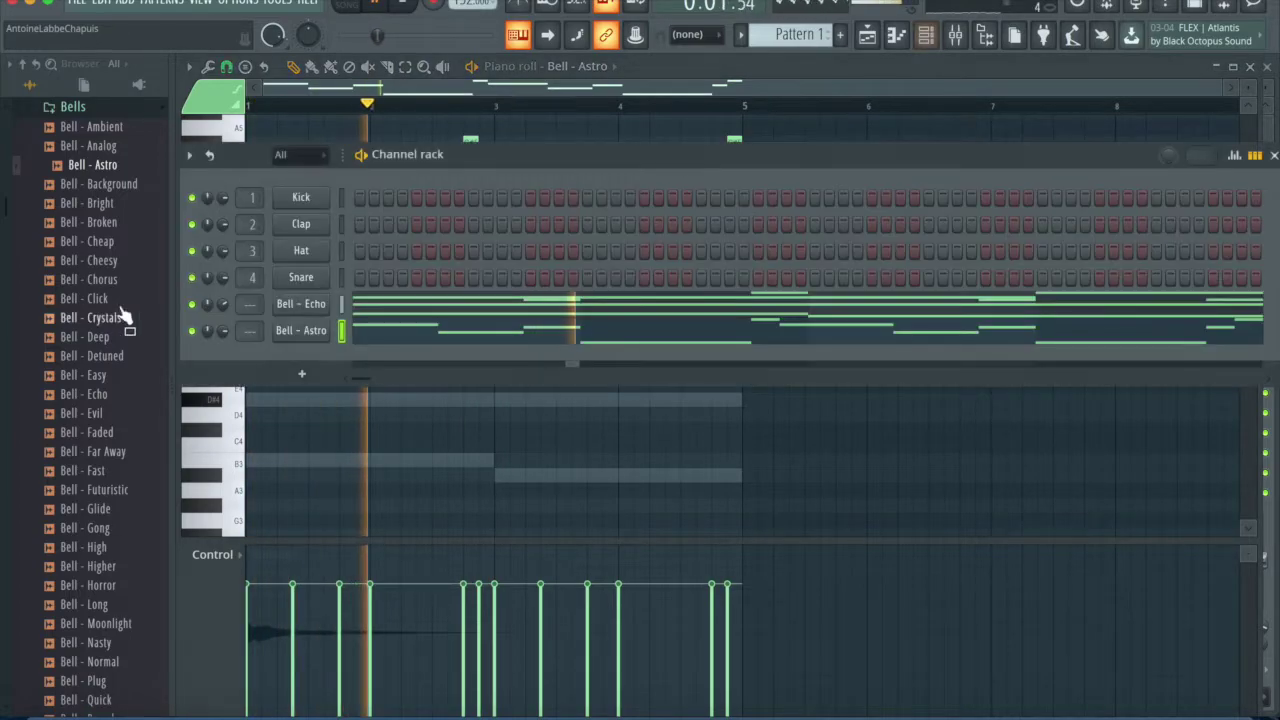
{"action": "left_click", "coordinate": [125, 106]}
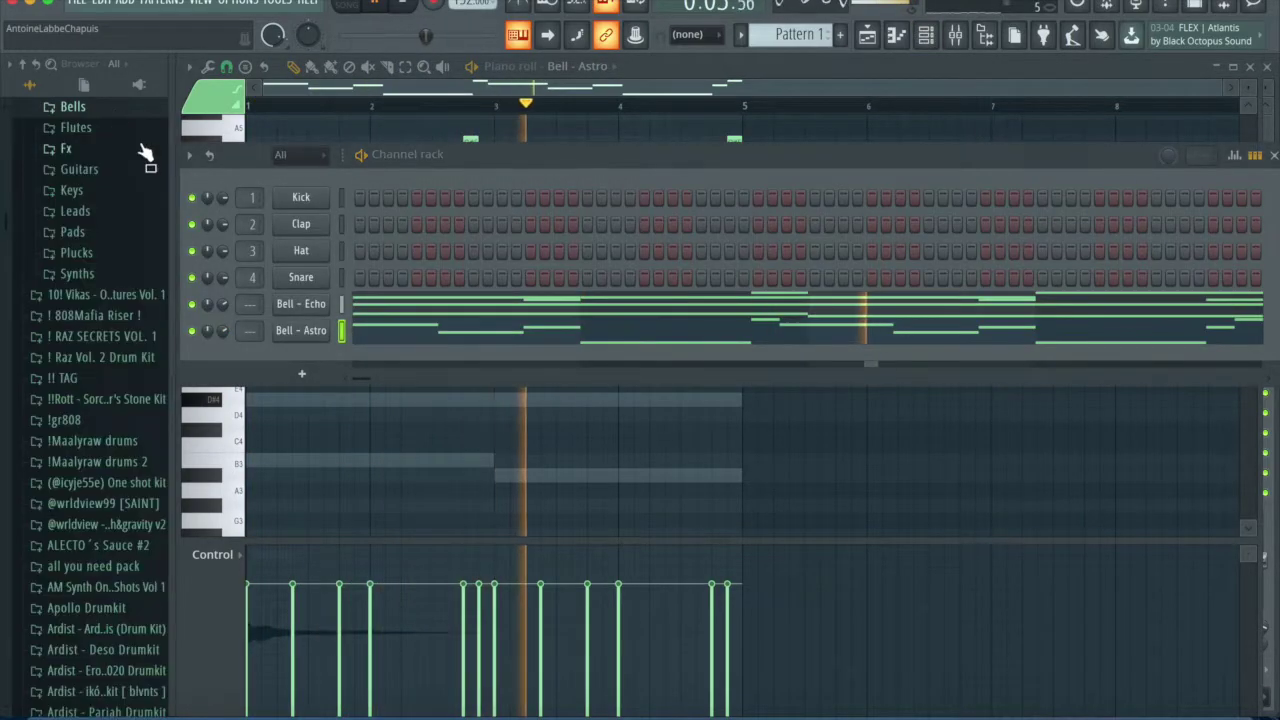
{"action": "scroll", "coordinate": [92, 380], "scroll_direction": "up", "scroll_amount": 3}
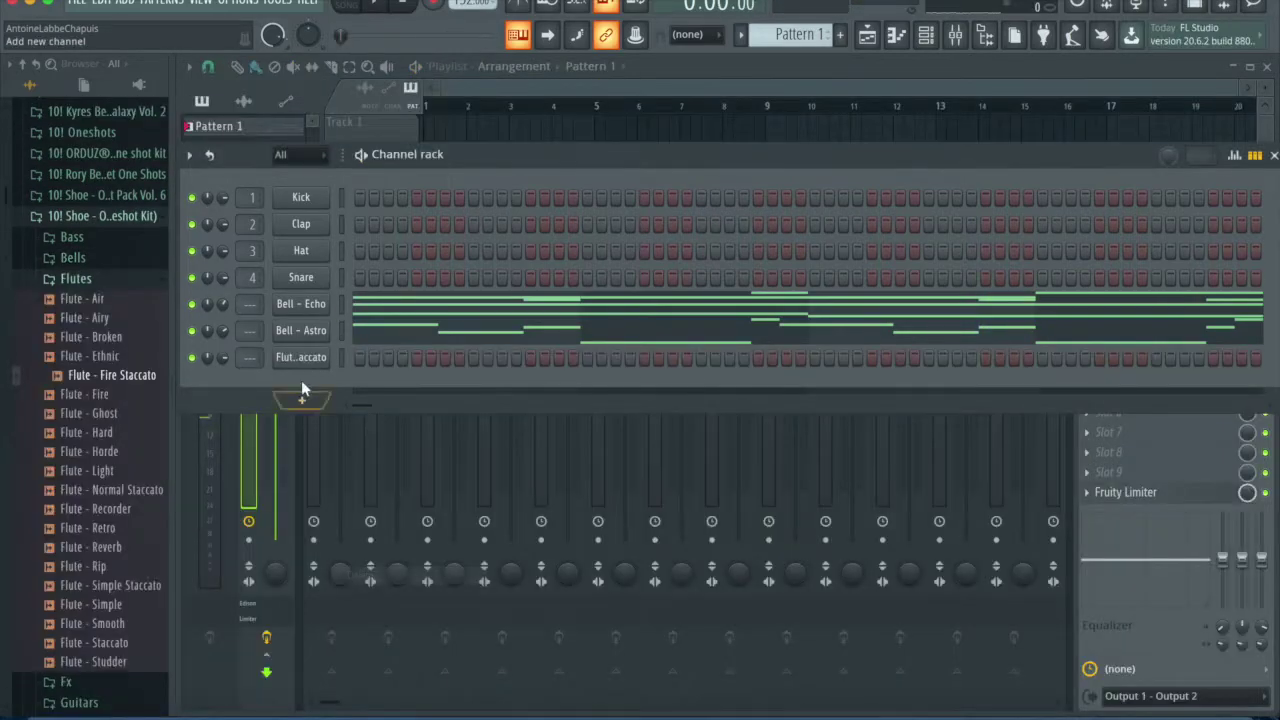
Step: Detect the pitch regions of the Flute - Fire Staccato sample in Edison and set the channel to cut itself
{"action": "left_click", "coordinate": [301, 357]}
{"action": "right_click", "coordinate": [354, 484]}
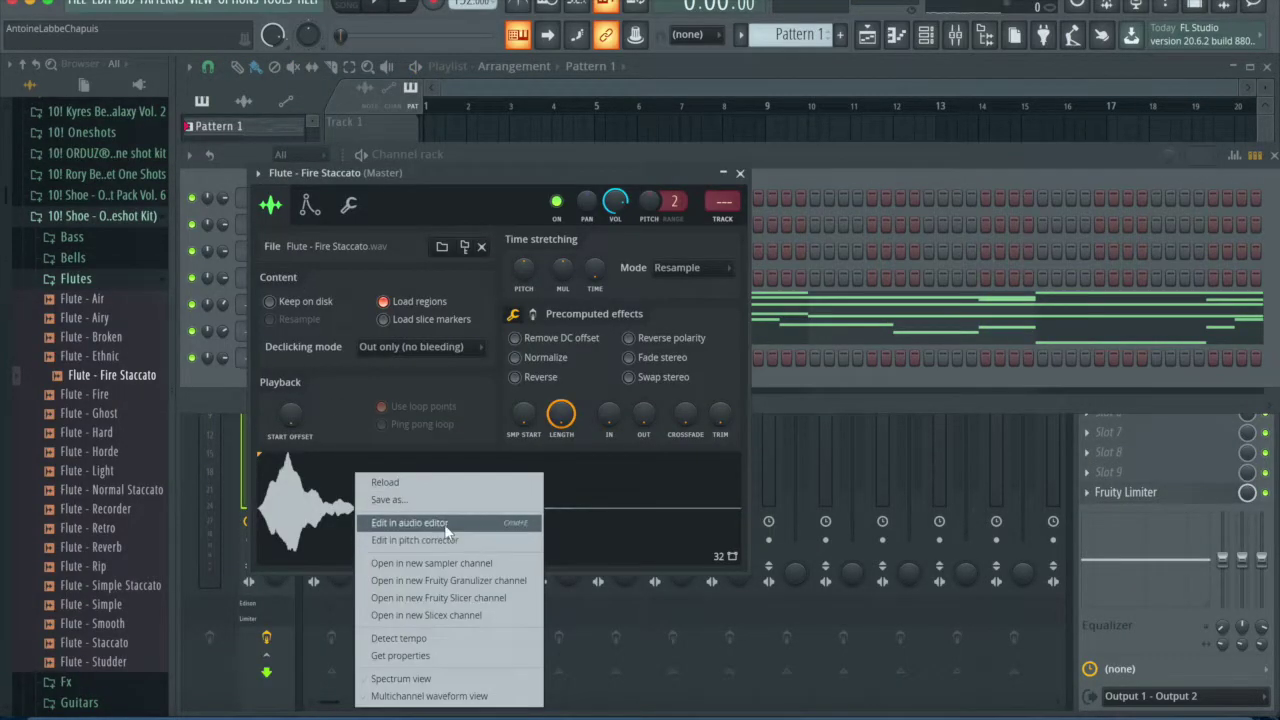
{"action": "left_click", "coordinate": [395, 523]}
{"action": "left_click", "coordinate": [355, 228]}
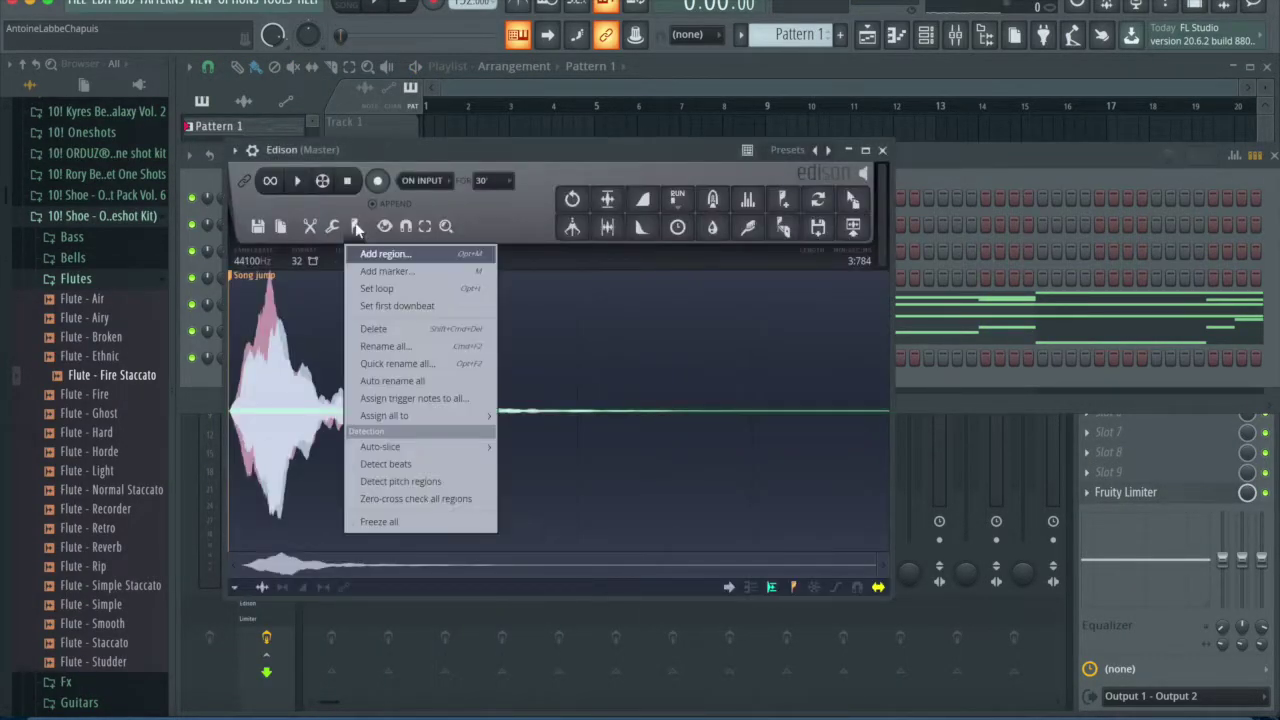
{"action": "left_click", "coordinate": [400, 481]}
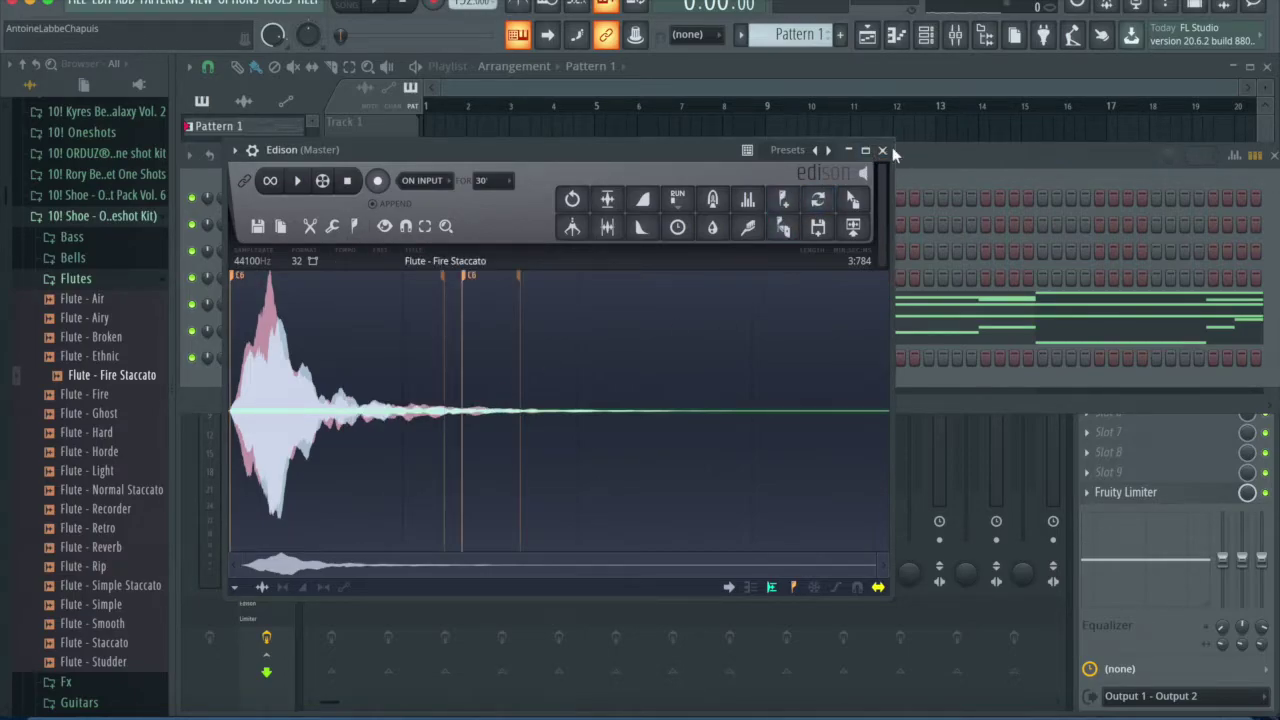
{"action": "left_click", "coordinate": [883, 150]}
{"action": "left_click", "coordinate": [437, 163]}
{"action": "left_click", "coordinate": [348, 204]}
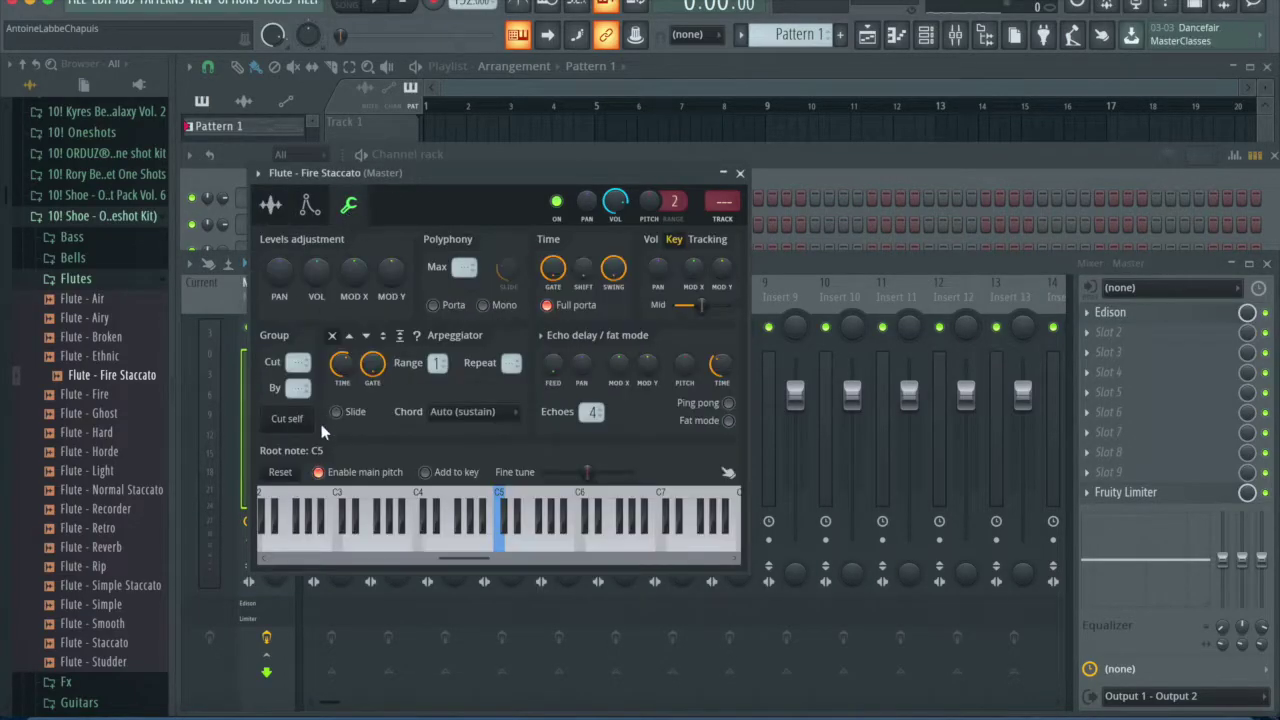
{"action": "left_click", "coordinate": [741, 174]}
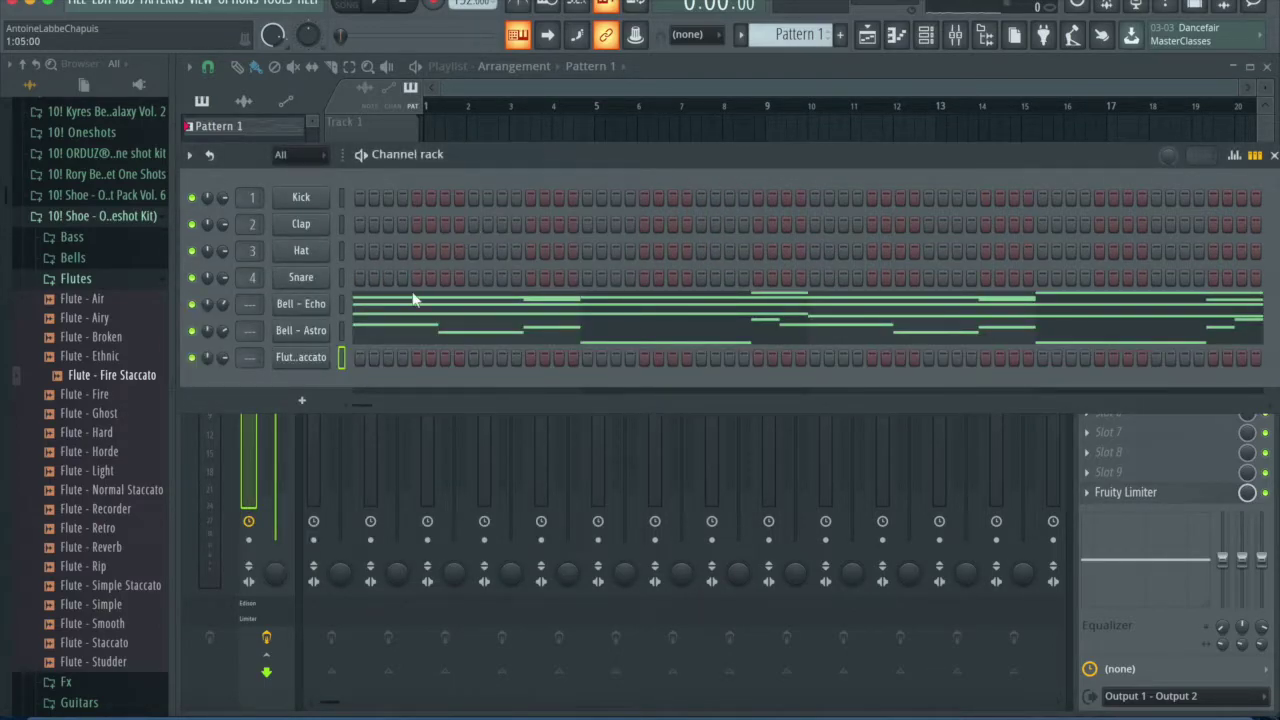
Step: Draw flute notes F#5, F5, D#5 and G#5 across bars 1 and 2, and start bar 3 on A#5
{"action": "right_click", "coordinate": [297, 362]}
{"action": "left_click", "coordinate": [391, 363]}
{"action": "left_click_drag", "start_coordinate": [250, 356], "coordinate": [420, 219]}
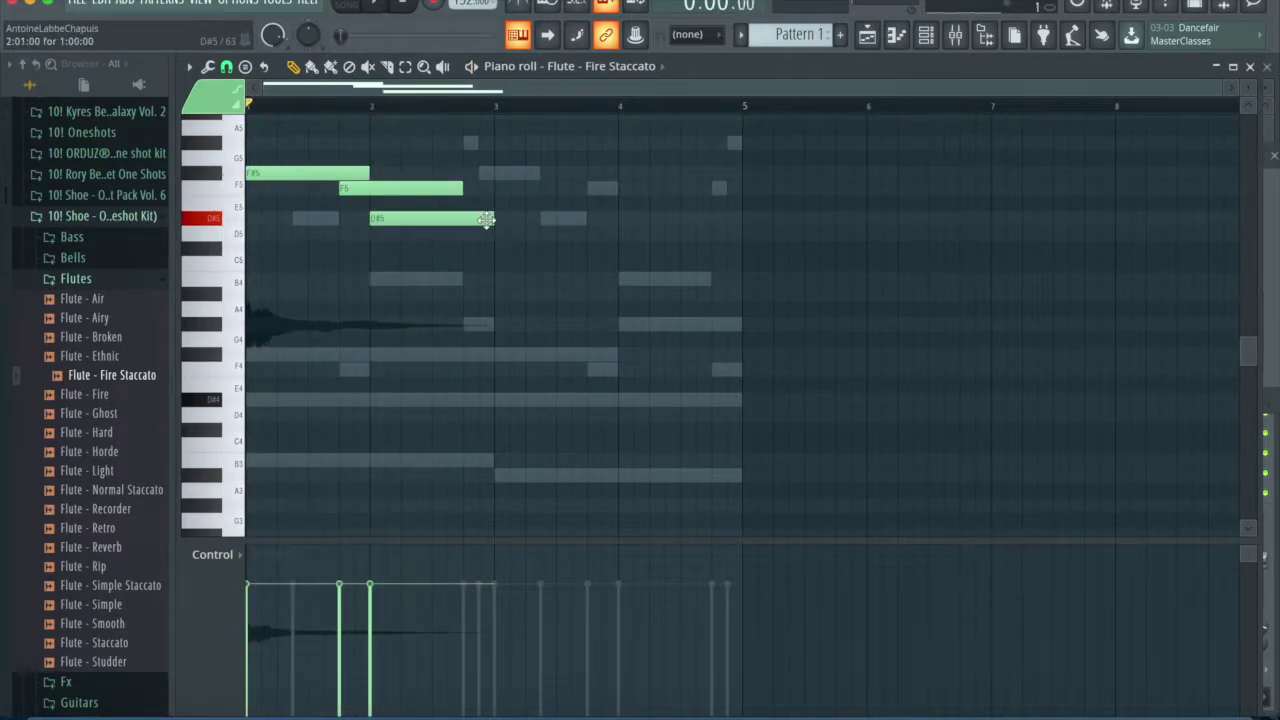
{"action": "scroll", "coordinate": [524, 204], "scroll_direction": "up", "scroll_amount": 3}
{"action": "left_click", "coordinate": [510, 301]}
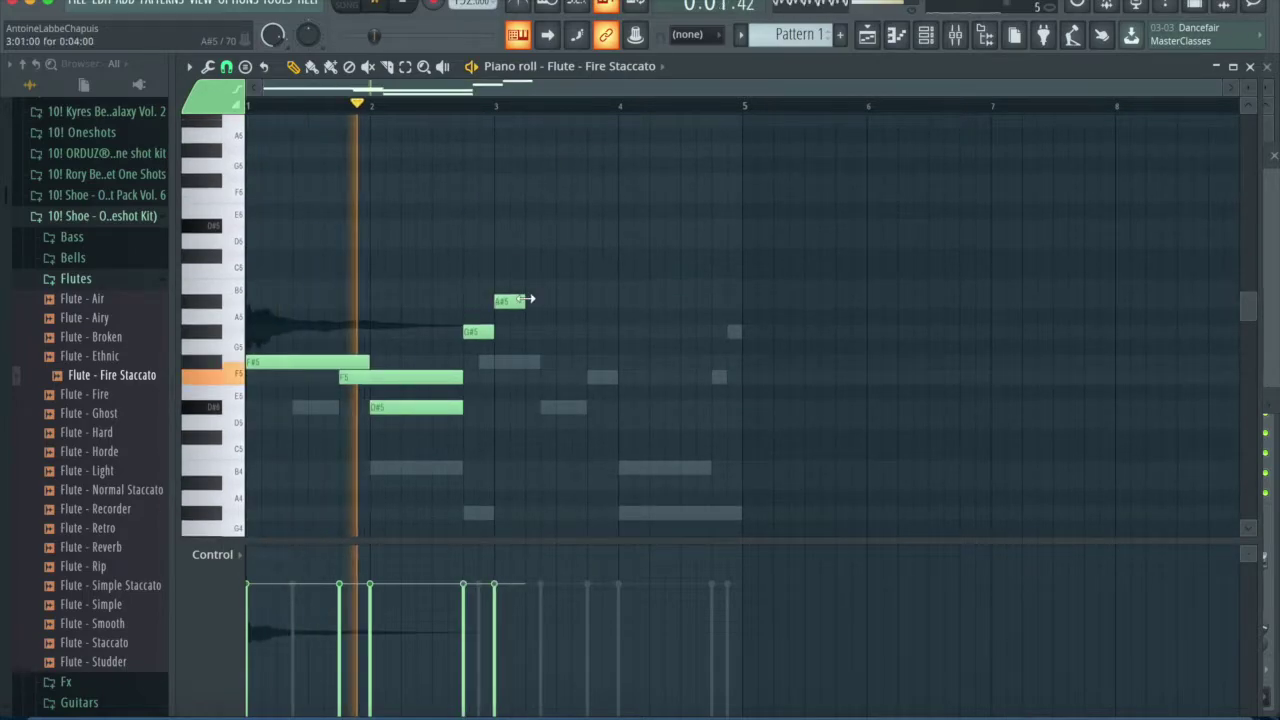
Step: Complete the flute melody with B5 and G#5 ending bar 3 and A#5, D6 and B5 in bar 4, and play it
{"action": "left_click_drag", "start_coordinate": [619, 301], "coordinate": [710, 297]}
{"action": "left_click", "coordinate": [596, 287]}
{"action": "left_click", "coordinate": [718, 242]}
{"action": "left_click_drag", "start_coordinate": [802, 242], "coordinate": [721, 245]}
{"action": "left_click", "coordinate": [733, 287]}
{"action": "key", "text": "space"}
{"action": "key", "text": "super+l"}
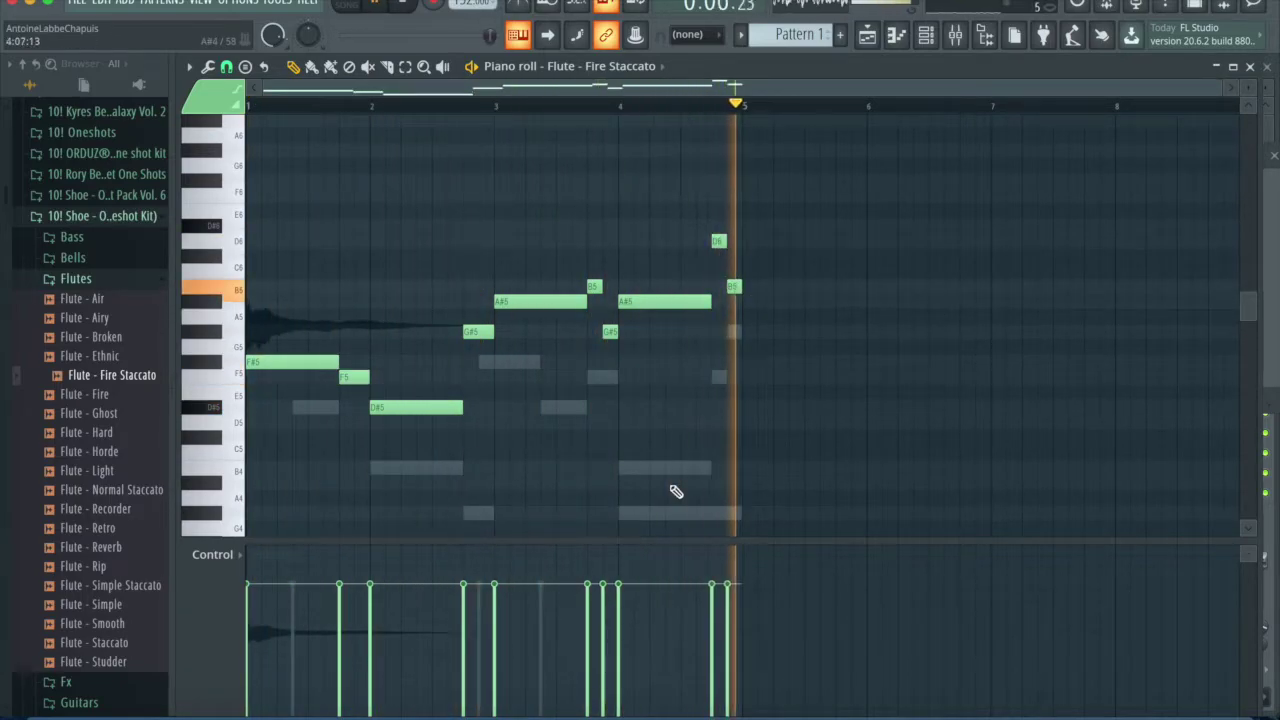
Step: Change the last two flute notes in bar 4 to B5 and G#5, and lengthen both short B5 notes to four steps
{"action": "left_click_drag", "start_coordinate": [718, 242], "coordinate": [721, 303]}
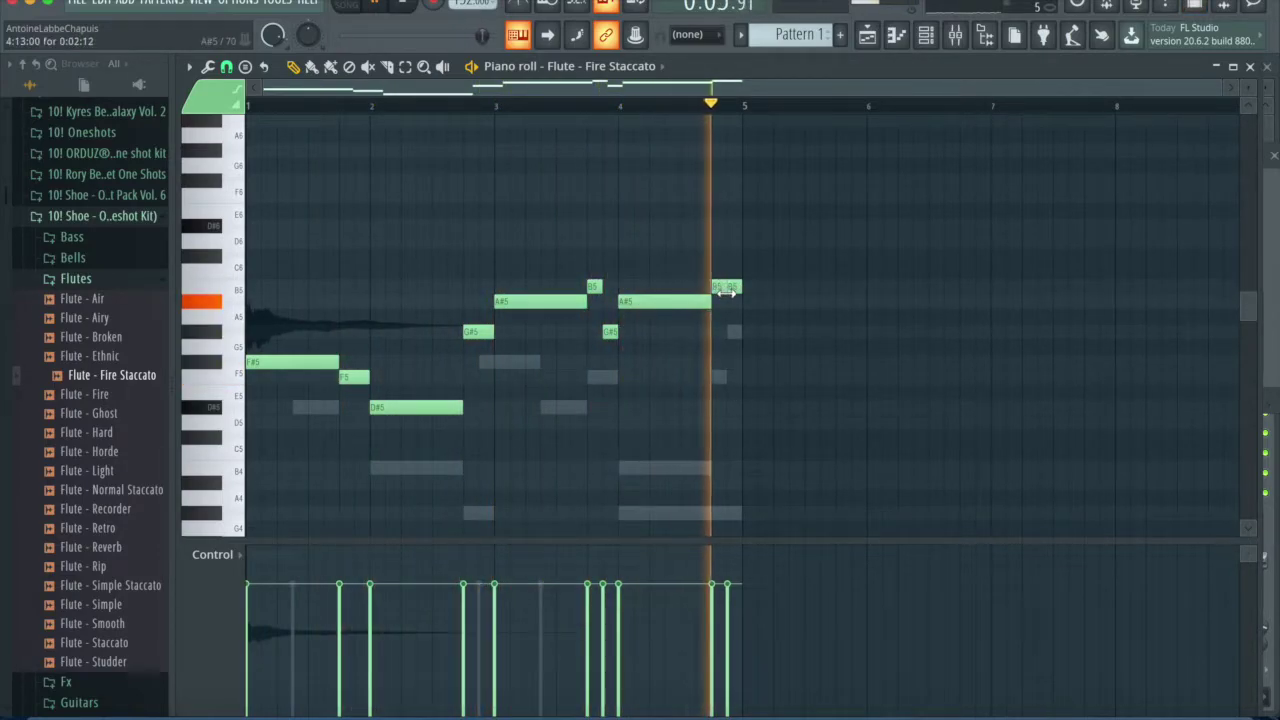
{"action": "left_click_drag", "start_coordinate": [724, 289], "coordinate": [722, 377]}
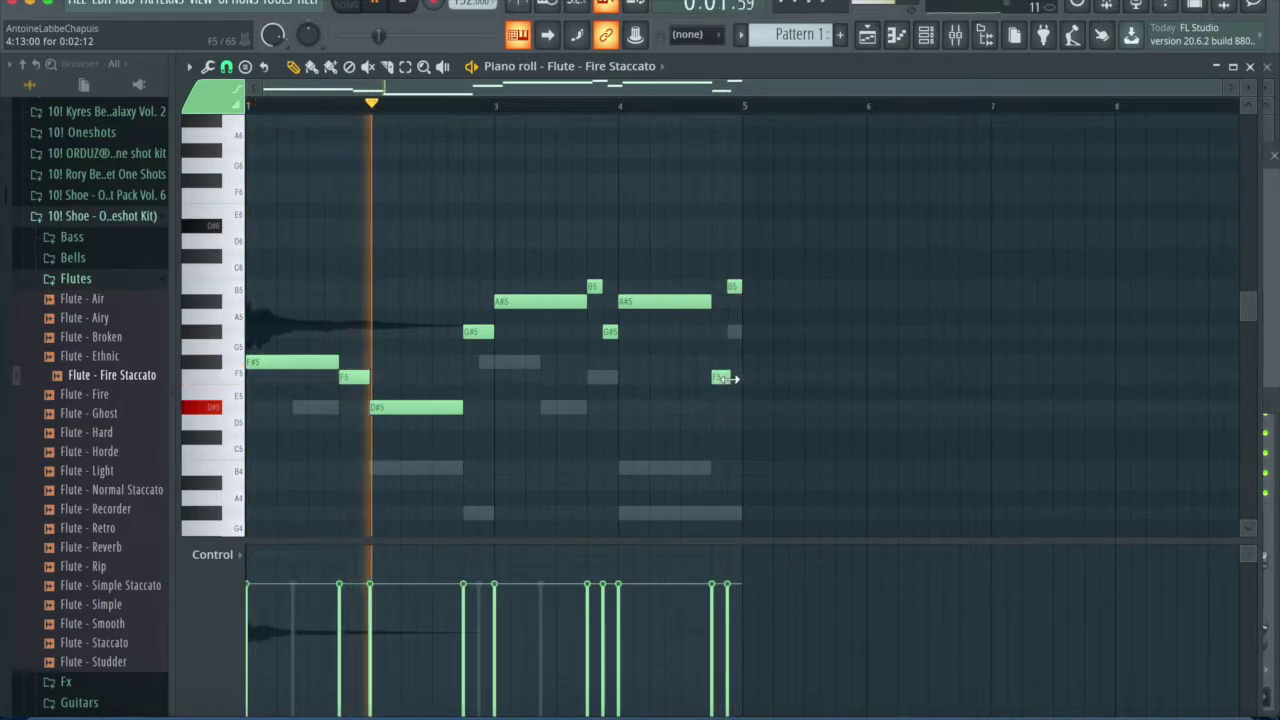
{"action": "left_click_drag", "start_coordinate": [728, 287], "coordinate": [728, 334]}
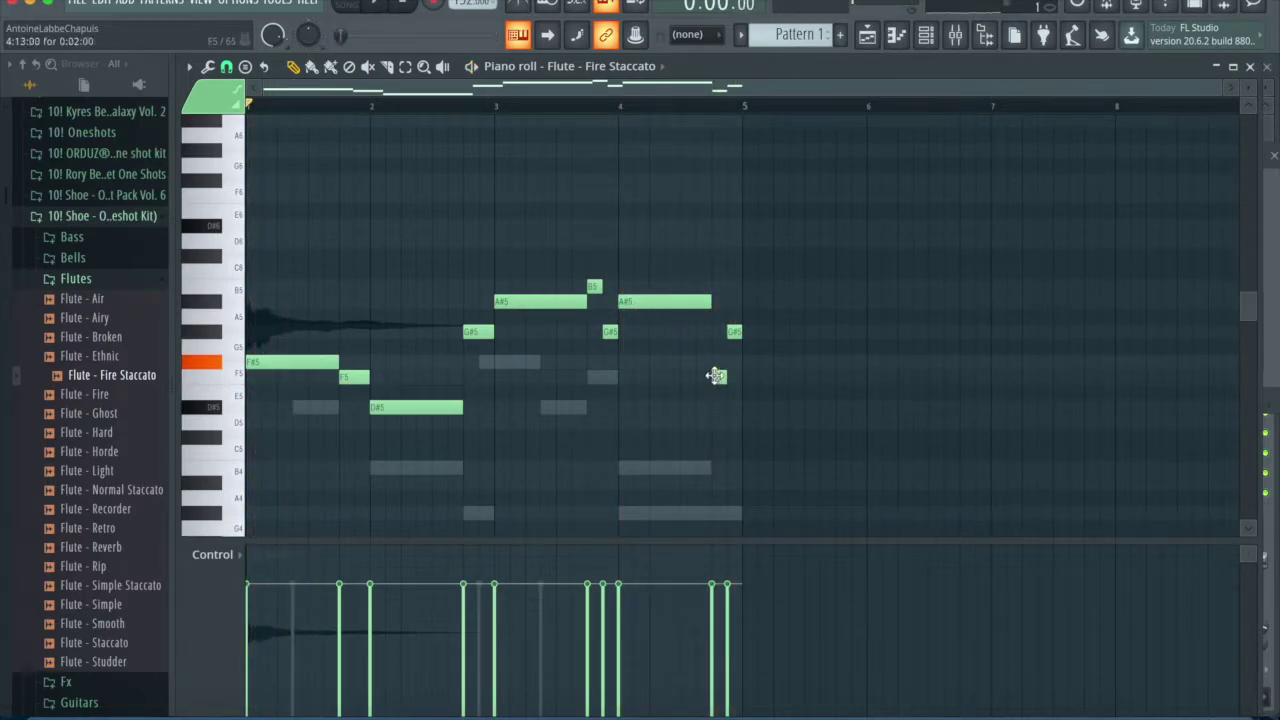
{"action": "left_click_drag", "start_coordinate": [712, 301], "coordinate": [712, 287]}
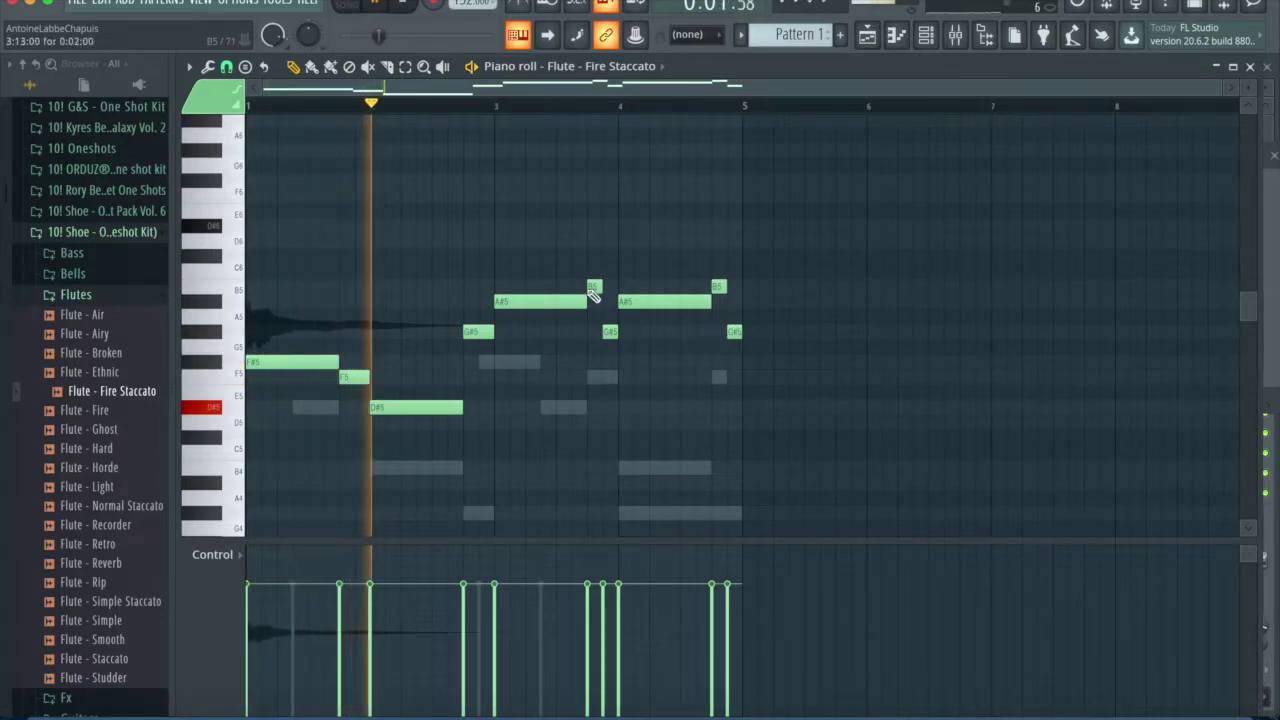
{"action": "left_click_drag", "start_coordinate": [601, 288], "coordinate": [618, 288]}
{"action": "left_click_drag", "start_coordinate": [726, 288], "coordinate": [740, 290]}
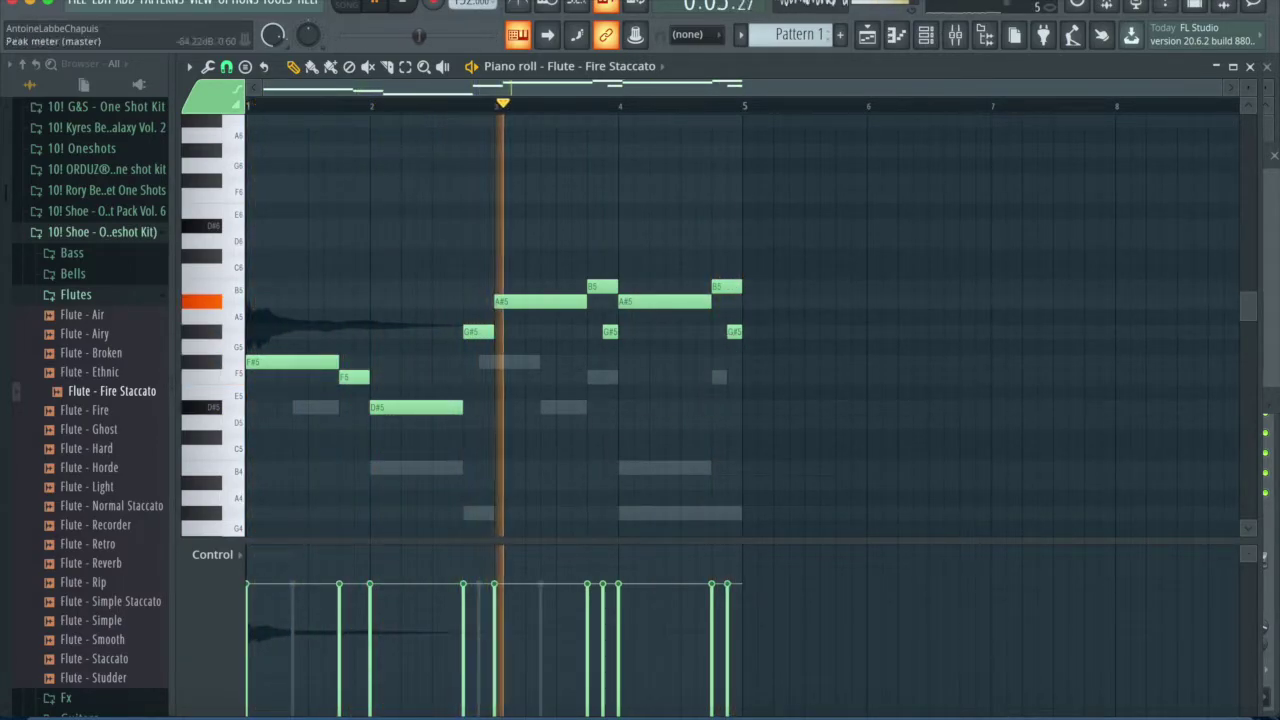
Step: Set the Bell - Astro channel's volume to about 57% and play the pattern
{"action": "left_click", "coordinate": [952, 38]}
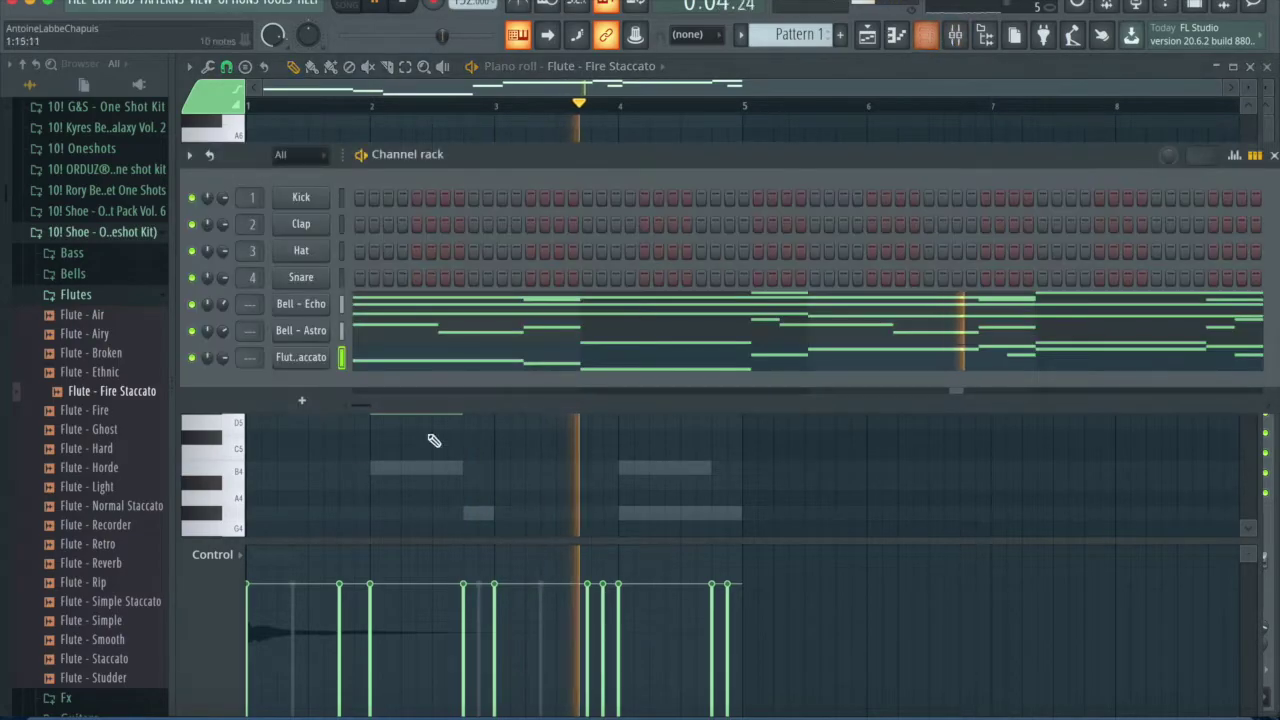
{"action": "right_click", "coordinate": [193, 331]}
{"action": "key", "text": "space"}
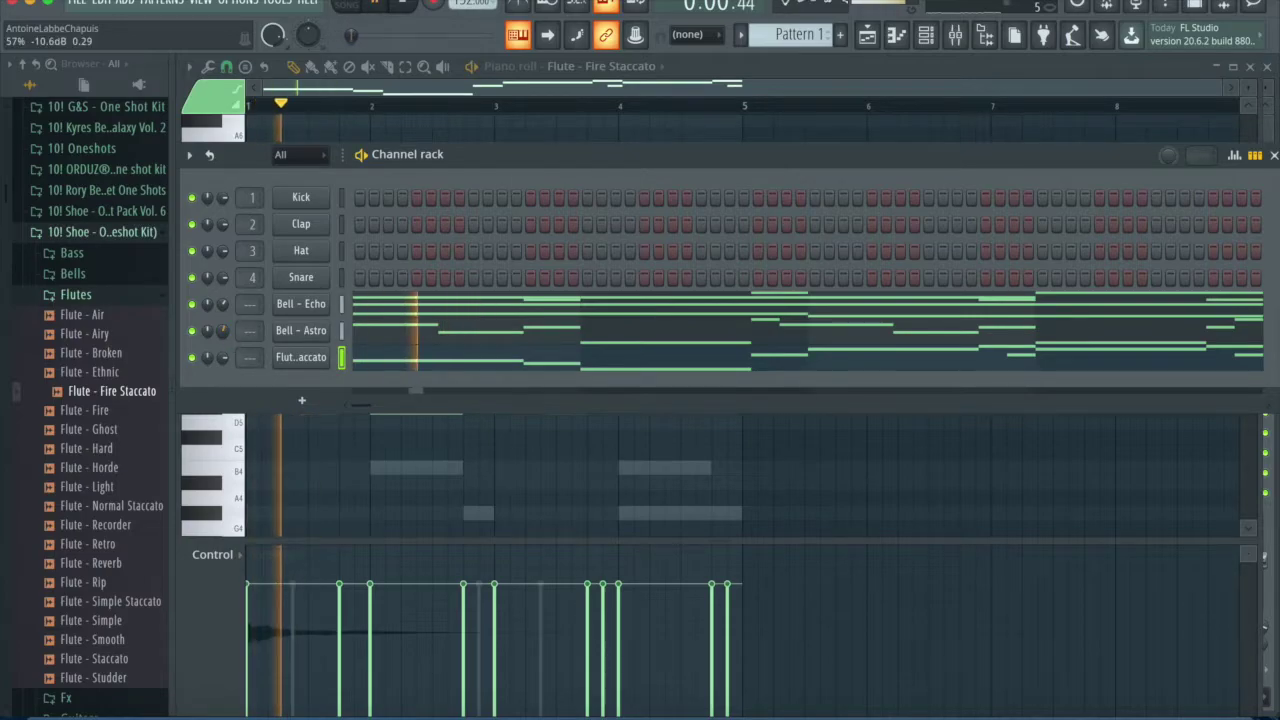
Step: Add Pad - Bells from the Shoe one-shot kit's Pads folder as a new channel
{"action": "left_click", "coordinate": [138, 300]}
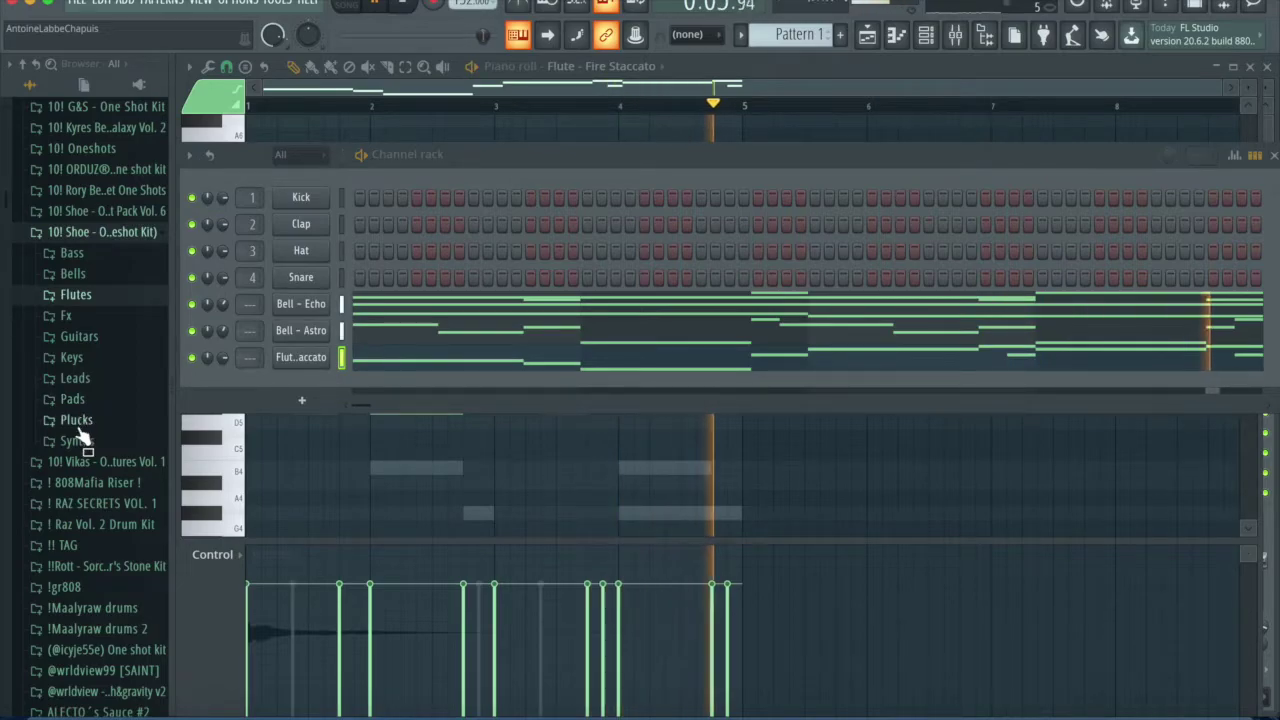
{"action": "left_click", "coordinate": [90, 399]}
{"action": "key", "text": "space"}
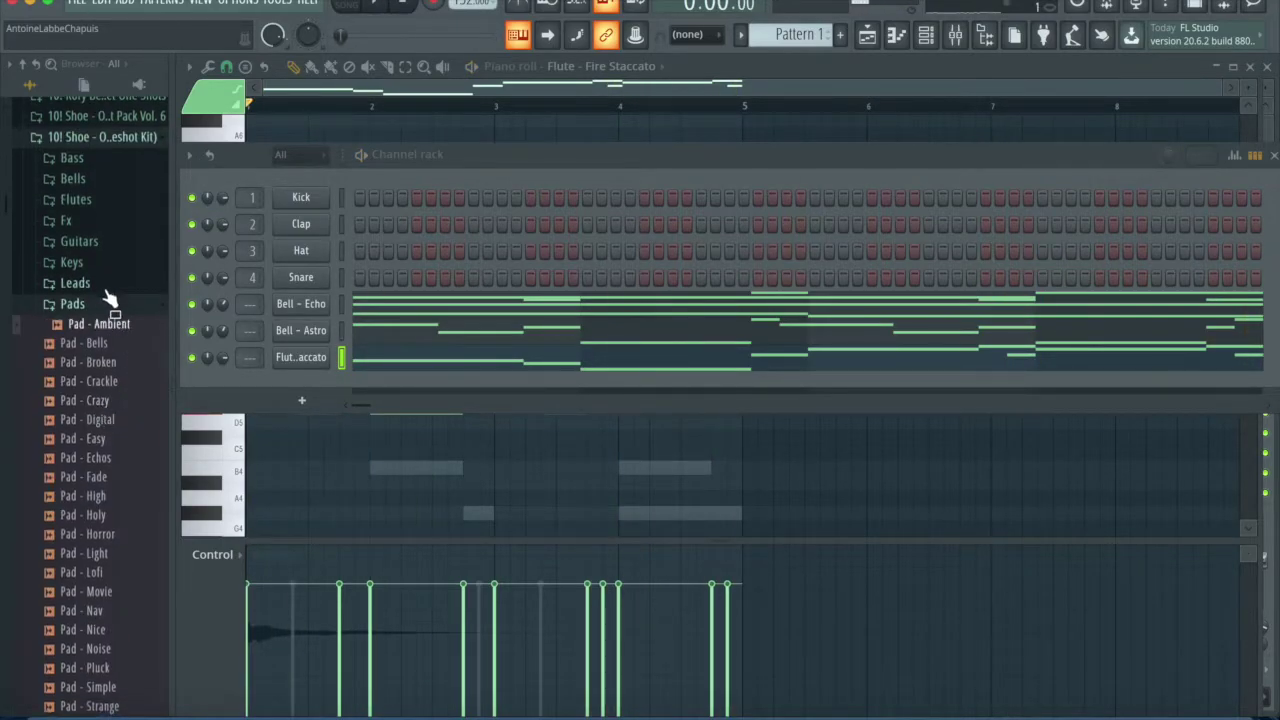
{"action": "left_click_drag", "start_coordinate": [314, 396], "coordinate": [310, 392]}
Step: Detect the pitch regions of the Pad - Bells sample in Edison and set the channel to cut itself
{"action": "right_click", "coordinate": [346, 551]}
{"action": "left_click", "coordinate": [431, 524]}
{"action": "left_click", "coordinate": [356, 228]}
{"action": "left_click", "coordinate": [404, 481]}
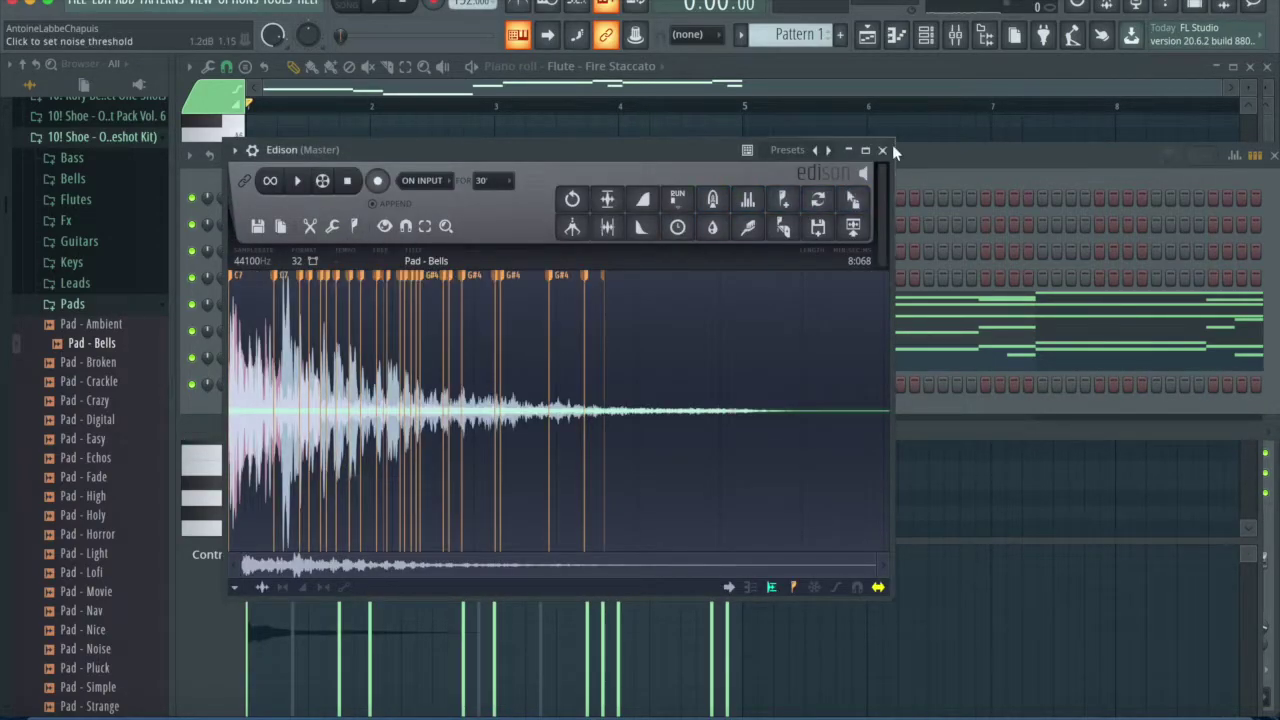
{"action": "left_click", "coordinate": [885, 149]}
{"action": "left_click", "coordinate": [333, 228]}
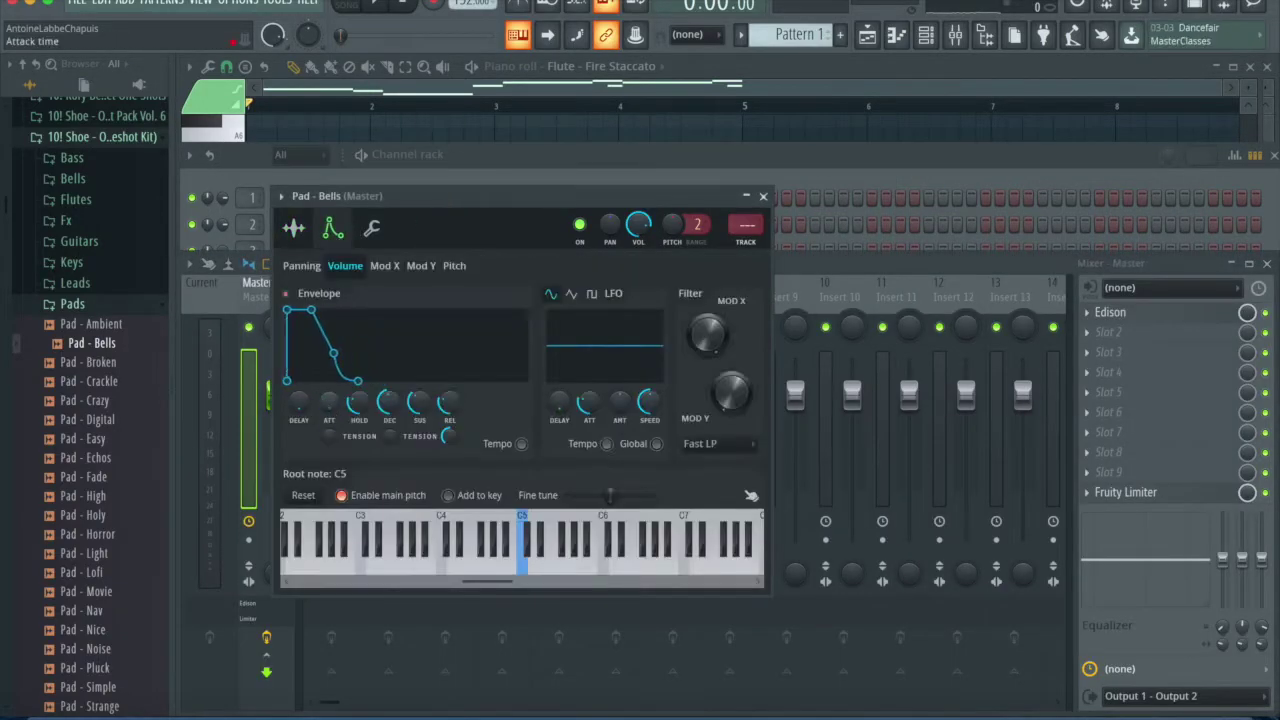
{"action": "left_click", "coordinate": [371, 228]}
{"action": "left_click", "coordinate": [294, 228]}
{"action": "left_click", "coordinate": [763, 196]}
Step: Draw two-bar pad notes in the Pad - Bells piano roll, B4 over bars 1-2 and A#4 over bars 3-4
{"action": "right_click", "coordinate": [308, 384]}
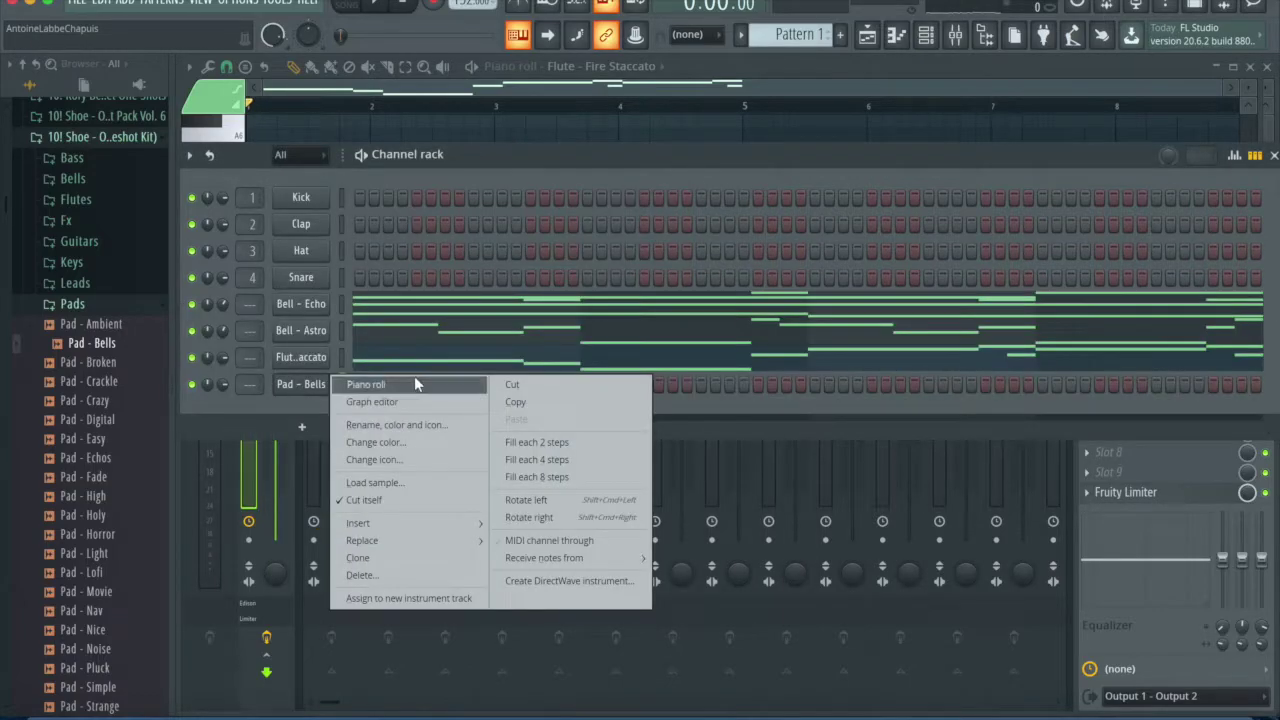
{"action": "left_click", "coordinate": [366, 384]}
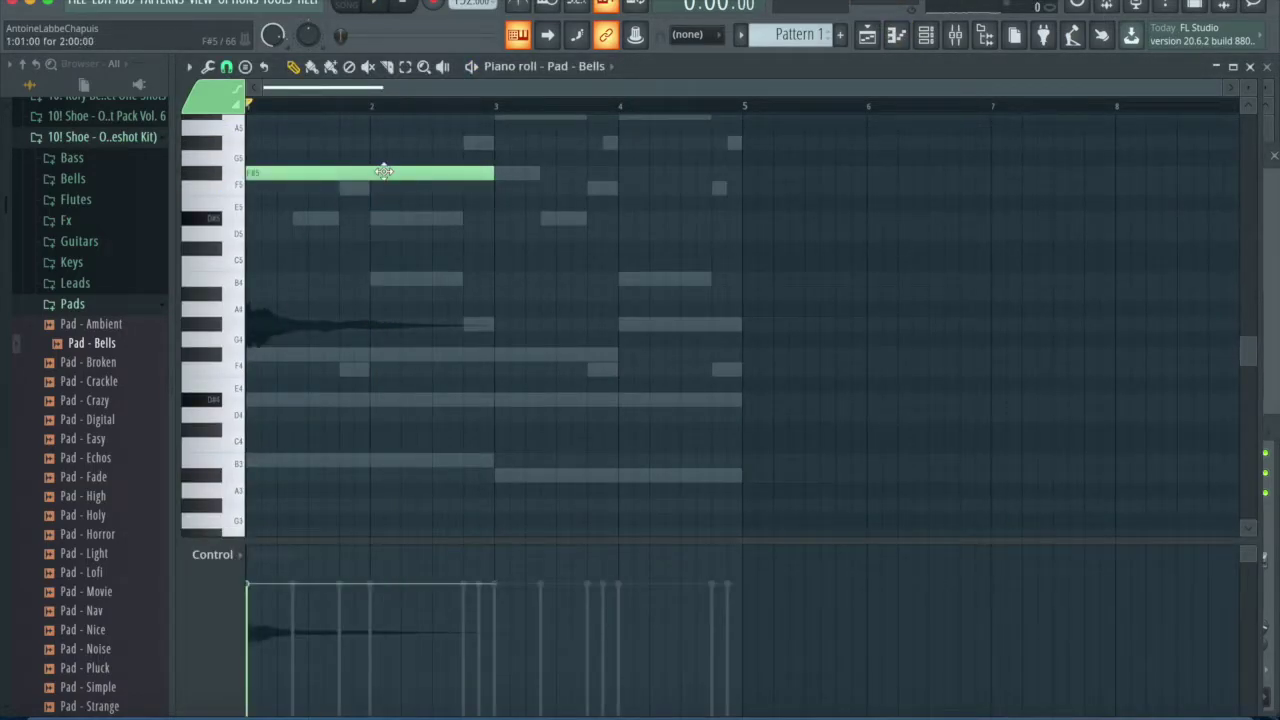
{"action": "left_click_drag", "start_coordinate": [387, 172], "coordinate": [387, 279]}
{"action": "key", "text": "space"}
{"action": "left_click", "coordinate": [501, 294]}
Step: Check the Pad - Bells channel's settings and play the pattern with all layers
{"action": "left_click", "coordinate": [926, 35]}
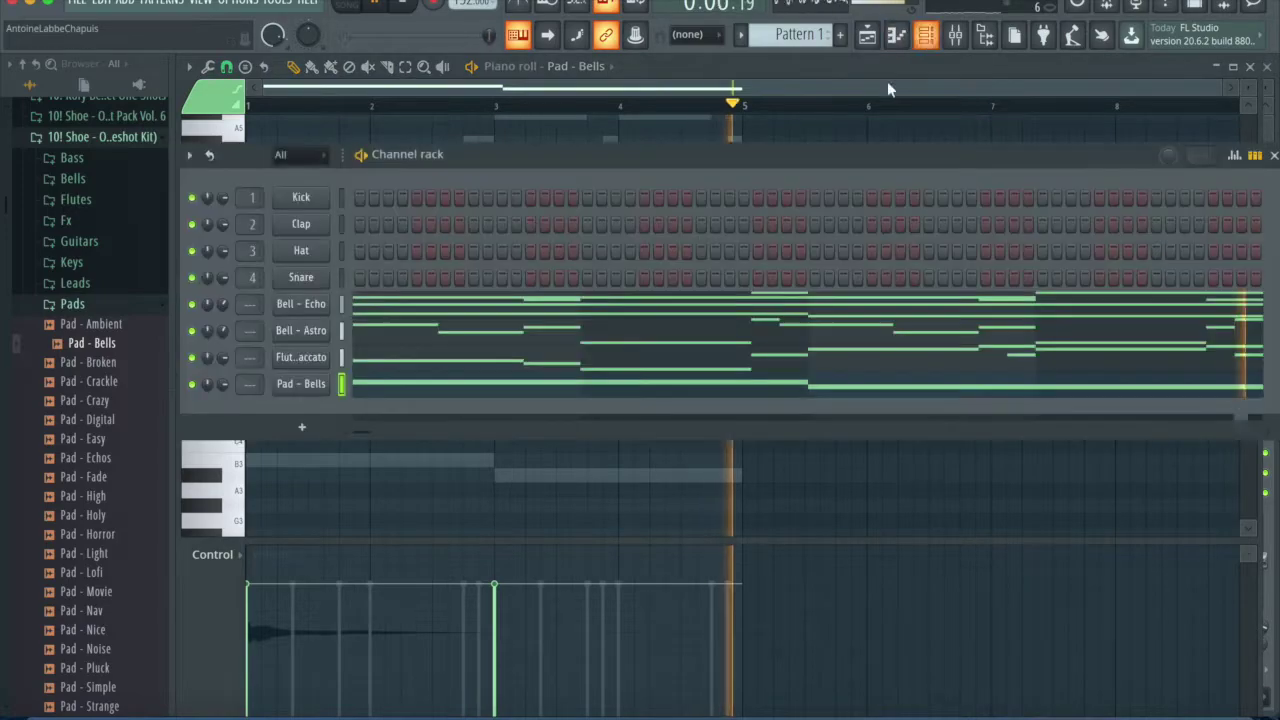
{"action": "key", "text": "space"}
{"action": "left_click", "coordinate": [308, 384]}
{"action": "left_click", "coordinate": [371, 228]}
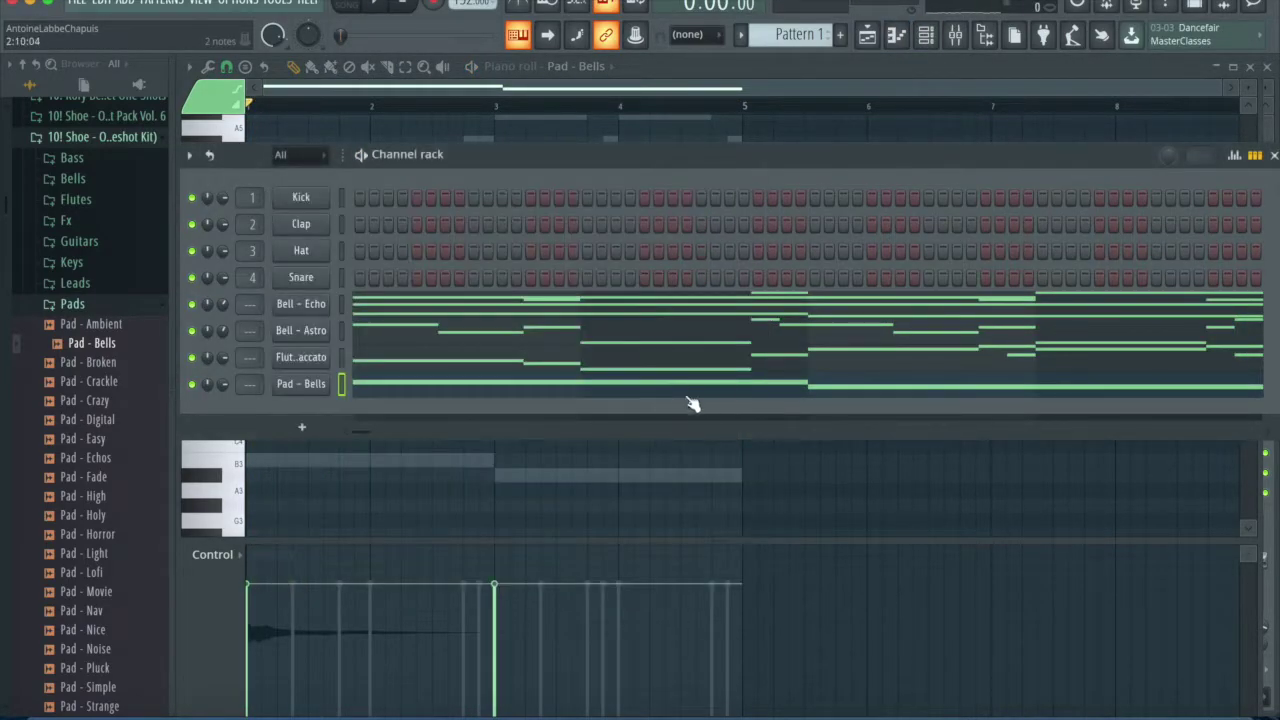
{"action": "left_click", "coordinate": [308, 386]}
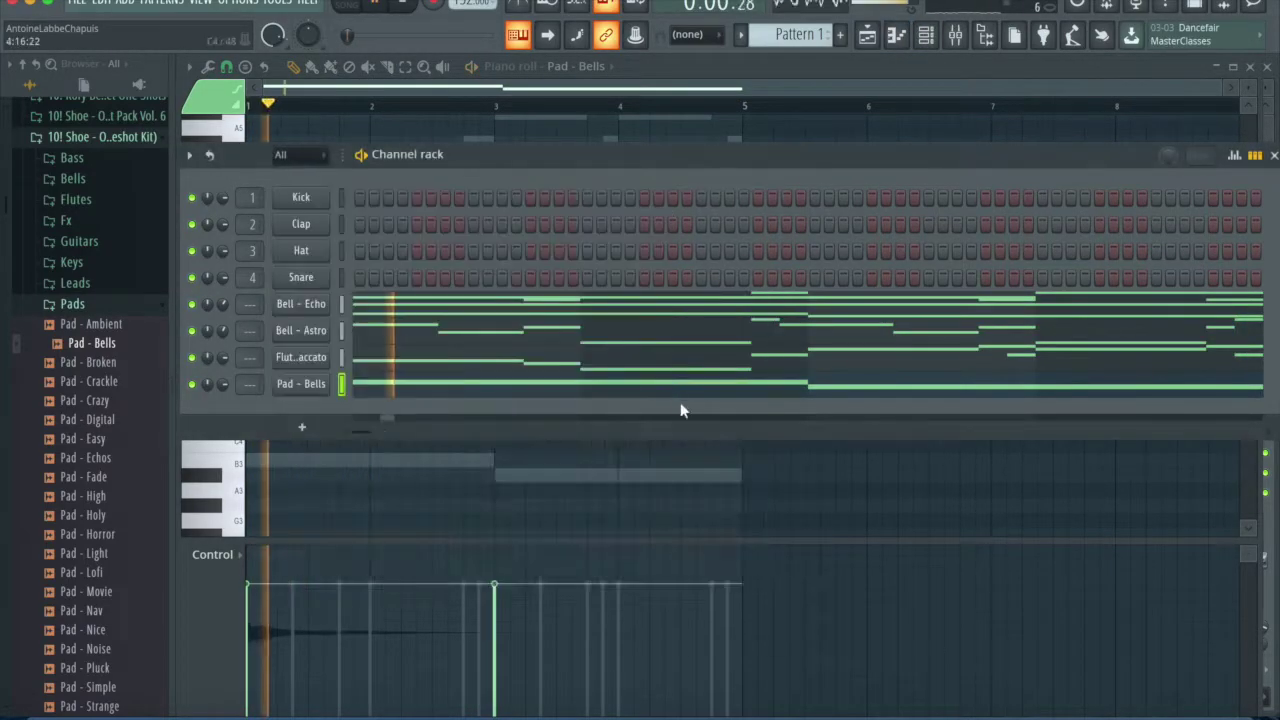
Step: Redraw the pad's B4 note across bars 1 and 2 and play the pattern
{"action": "key", "text": "F6"}
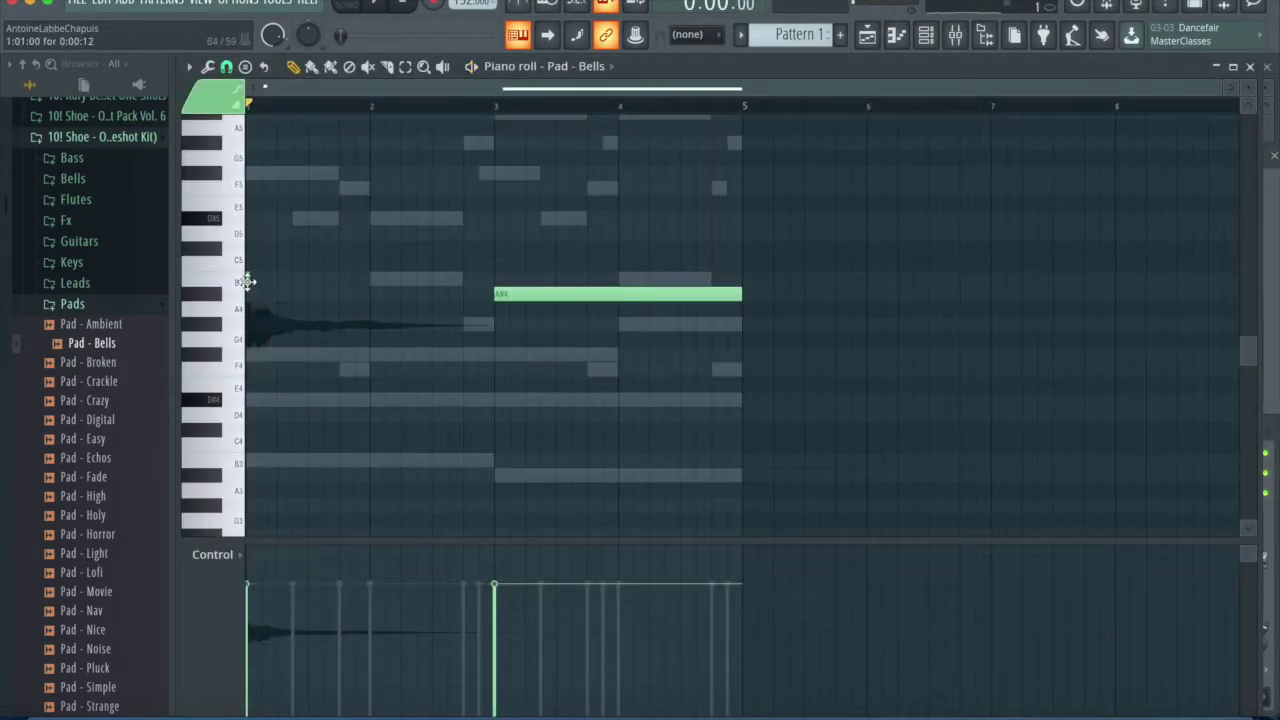
{"action": "key", "text": "space"}
{"action": "left_click_drag", "start_coordinate": [437, 286], "coordinate": [494, 286]}
{"action": "key", "text": "F6"}
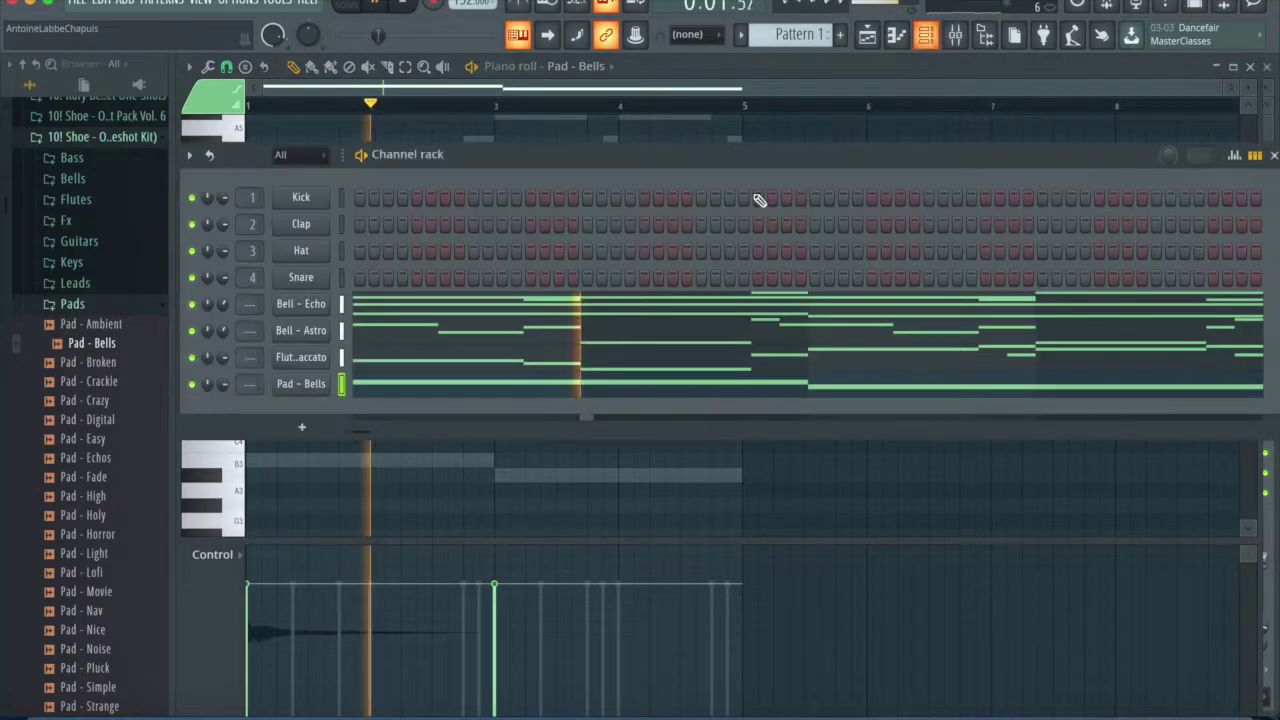
{"action": "key", "text": "space"}
Step: Transpose the Pad - Bells notes down one octave and adjust the channel's volume while the pattern plays
{"action": "key", "text": "F7"}
{"action": "key", "text": "F7"}
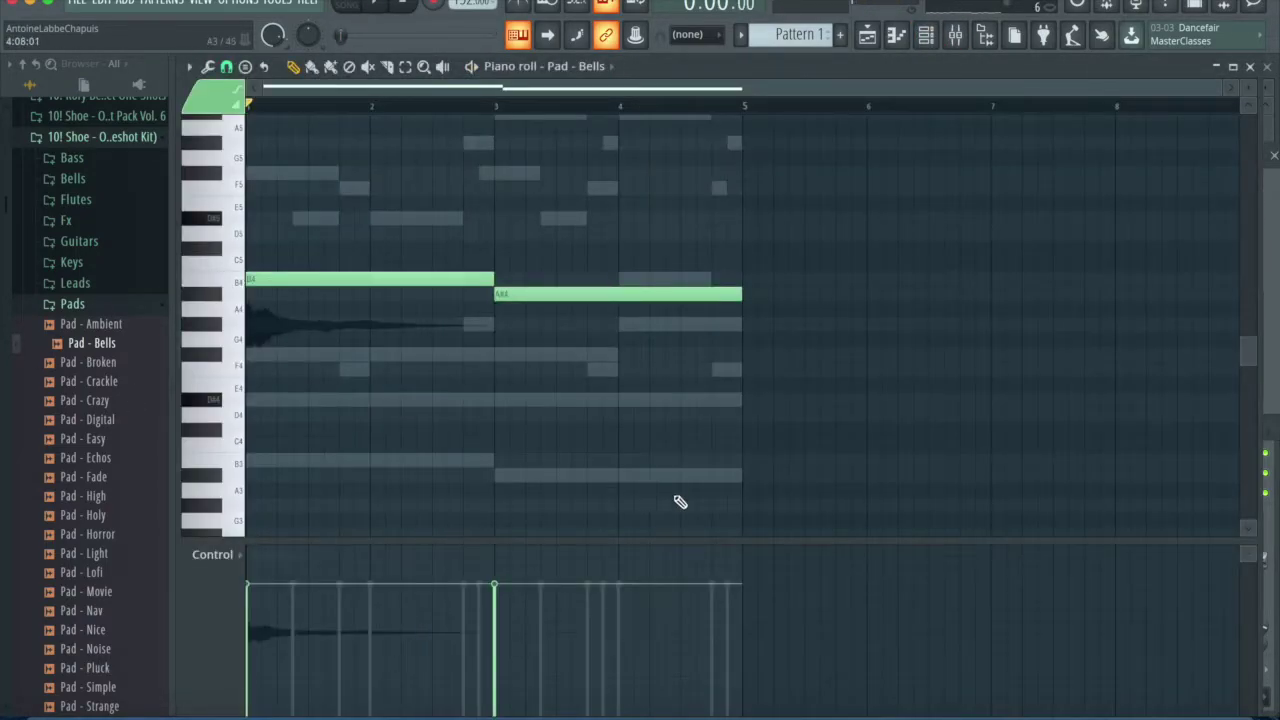
{"action": "key", "text": "ctrl+Down"}
{"action": "key", "text": "space"}
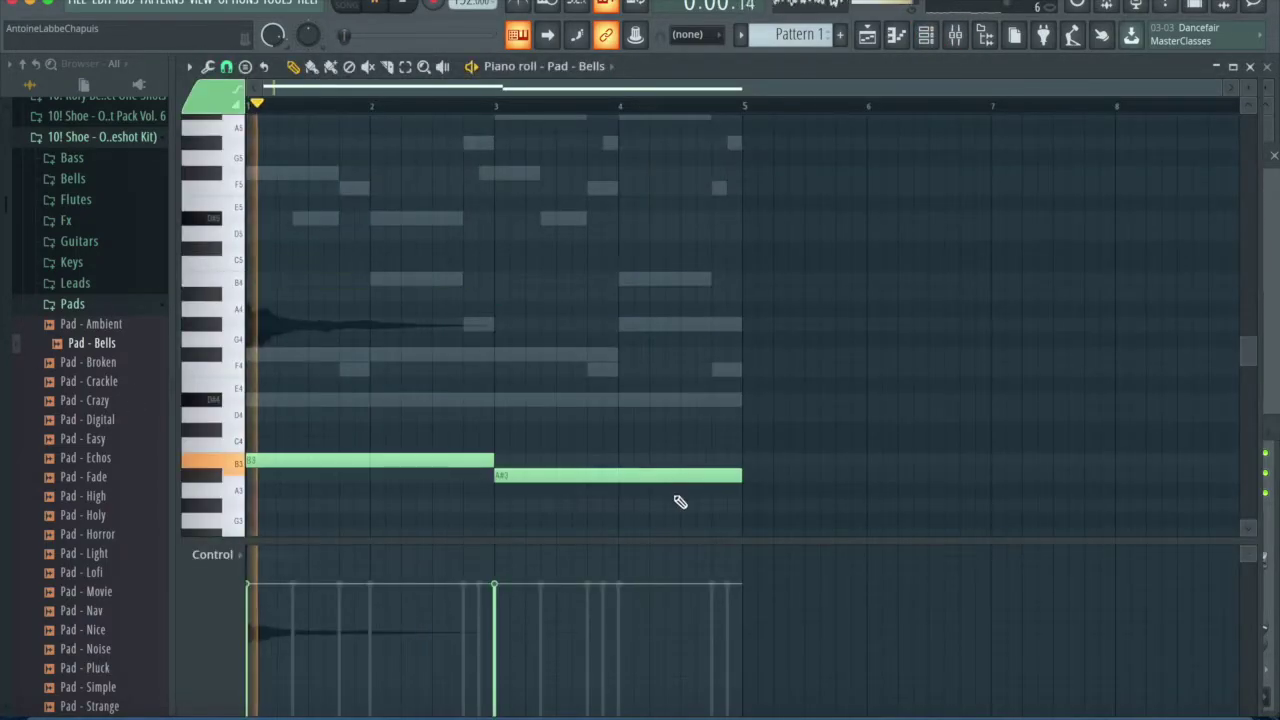
{"action": "left_click", "coordinate": [925, 36]}
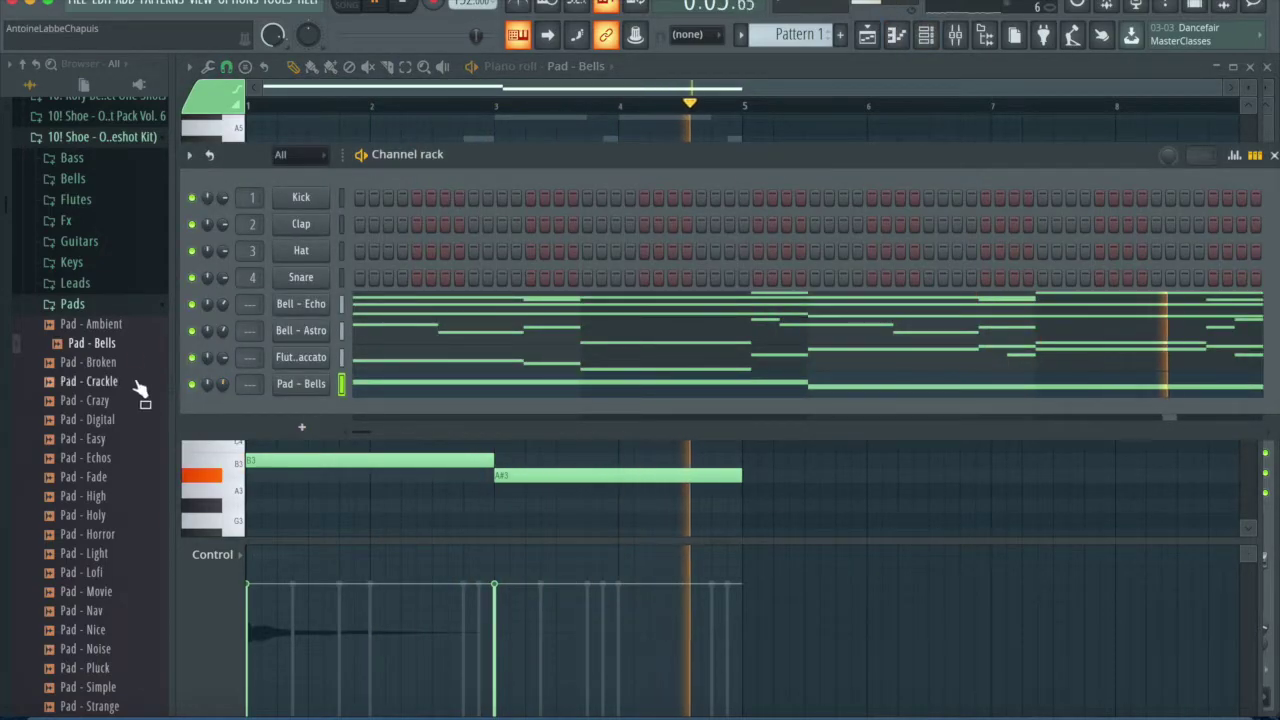
Step: Browse the Fx folder of the Shoe one-shot kit and preview sounds such as Fx - Rumble
{"action": "left_click", "coordinate": [119, 300]}
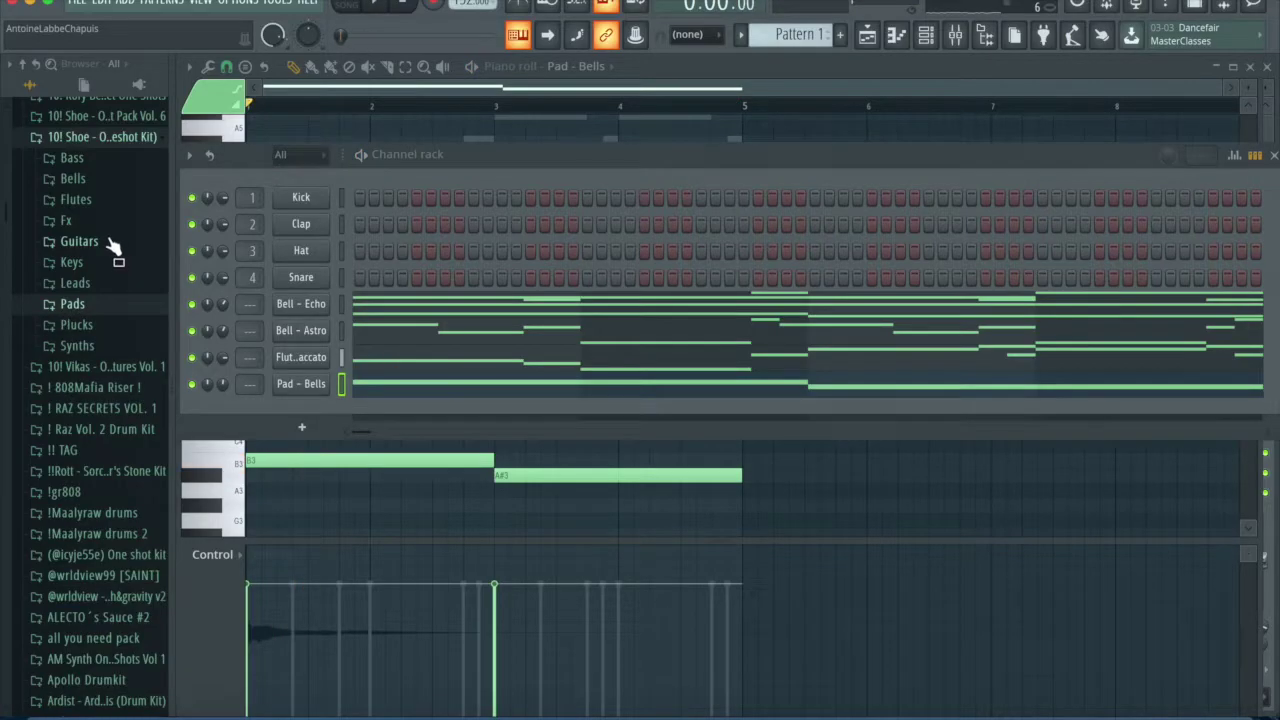
{"action": "left_click", "coordinate": [106, 243]}
{"action": "left_click", "coordinate": [106, 243]}
{"action": "left_click", "coordinate": [94, 225]}
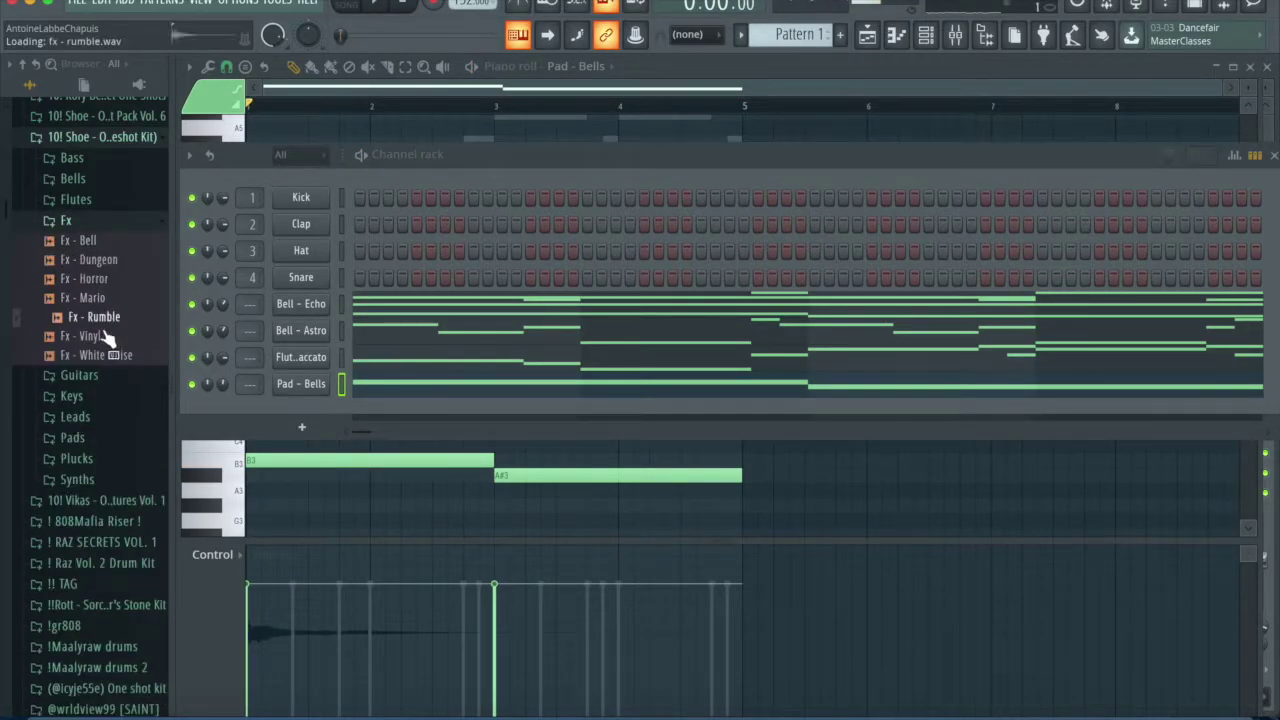
Step: Preview samples from the Bells folder of Shoe - One Shot Pack Vol. 6 against the pattern
{"action": "left_click", "coordinate": [118, 136]}
{"action": "left_click", "coordinate": [110, 116]}
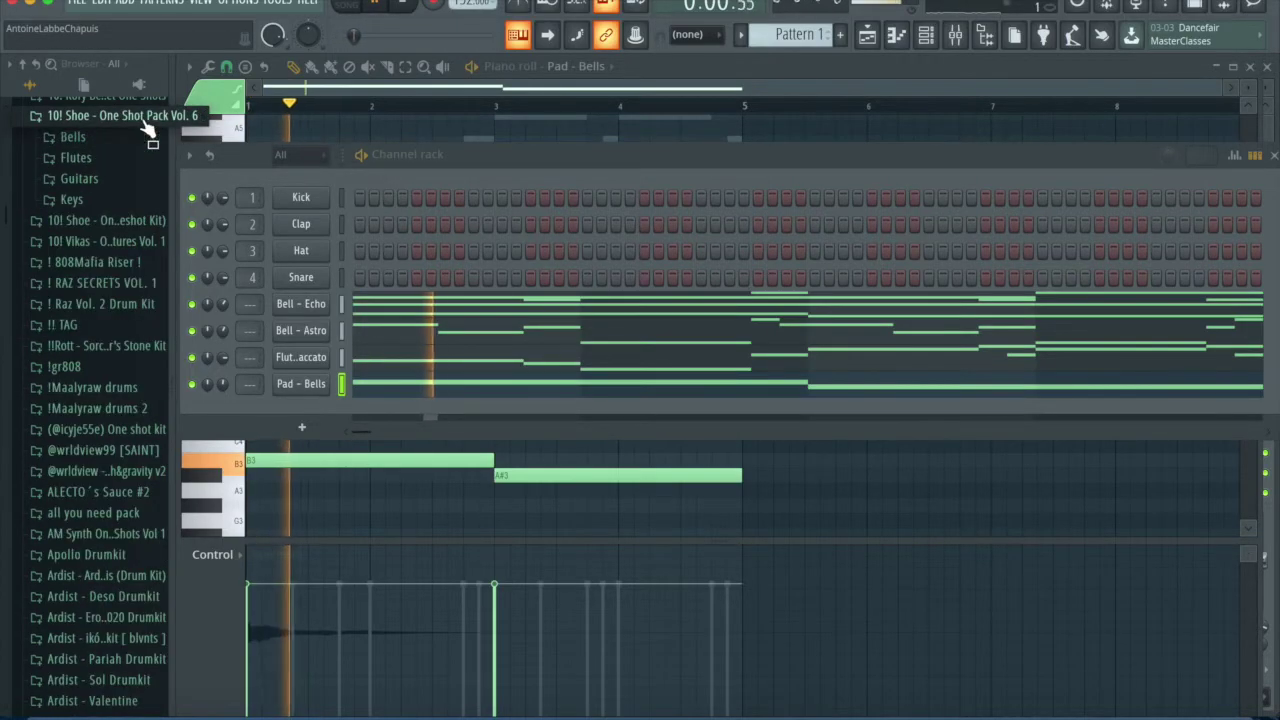
{"action": "left_click", "coordinate": [88, 137]}
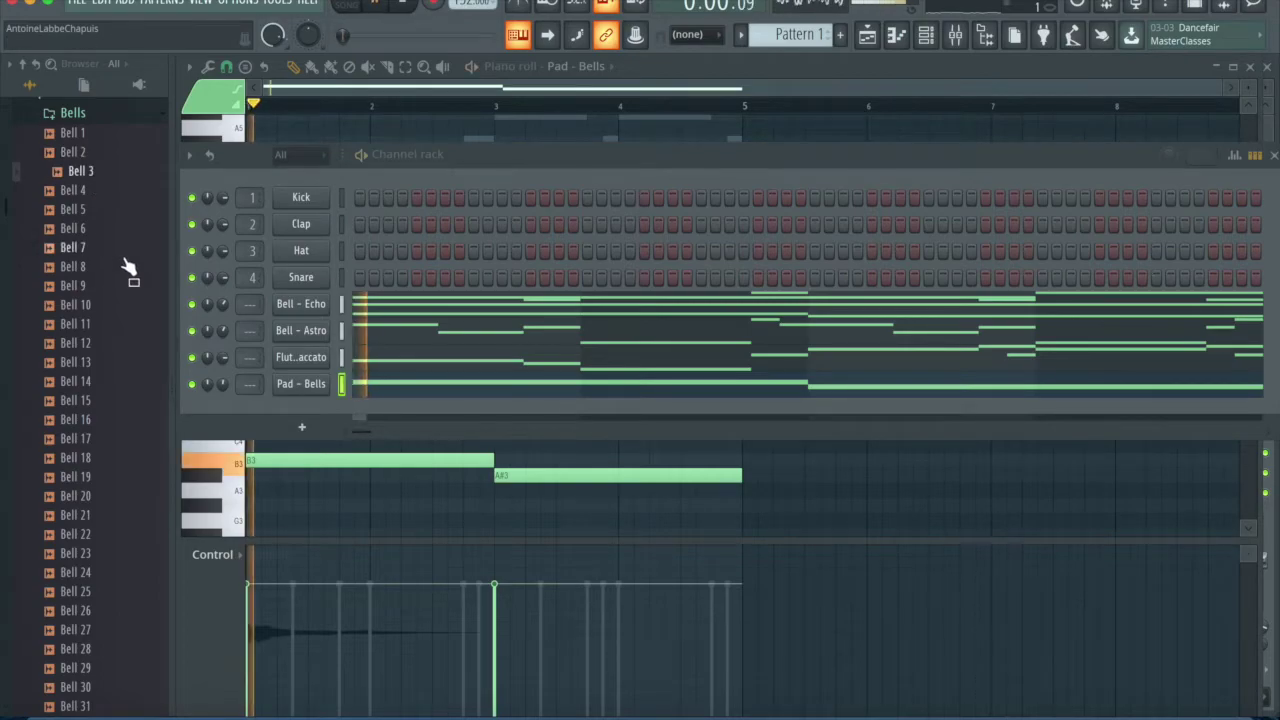
{"action": "left_click", "coordinate": [80, 118]}
{"action": "scroll", "coordinate": [80, 165], "scroll_direction": "up", "scroll_amount": 1}
{"action": "scroll", "coordinate": [100, 210], "scroll_direction": "up", "scroll_amount": 2}
{"action": "left_click", "coordinate": [110, 219]}
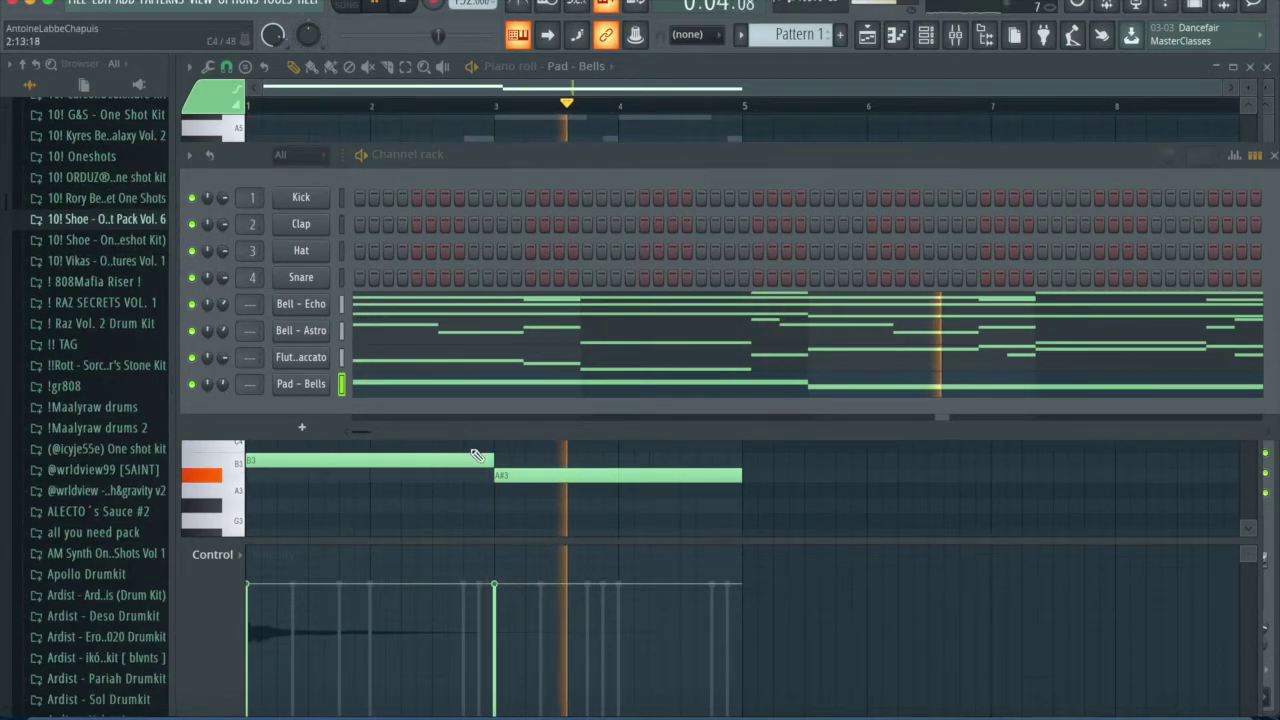
{"action": "left_click", "coordinate": [108, 219]}
{"action": "key", "text": "space"}
Step: Replace the Bell - Astro channel's sample with Bell - Background from the Shoe one-shot kit's Bells folder
{"action": "left_click", "coordinate": [105, 237]}
{"action": "left_click", "coordinate": [92, 120]}
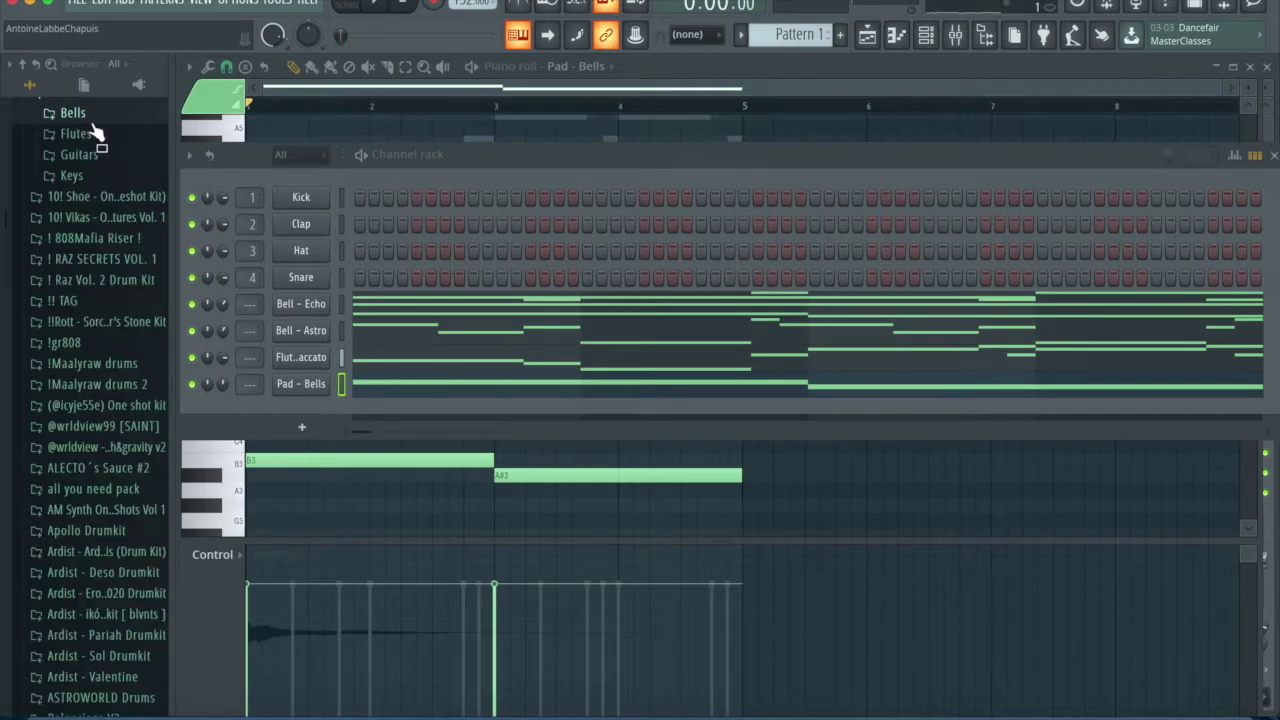
{"action": "left_click", "coordinate": [90, 120]}
{"action": "left_click", "coordinate": [91, 117]}
{"action": "left_click", "coordinate": [90, 200]}
{"action": "left_click", "coordinate": [75, 240]}
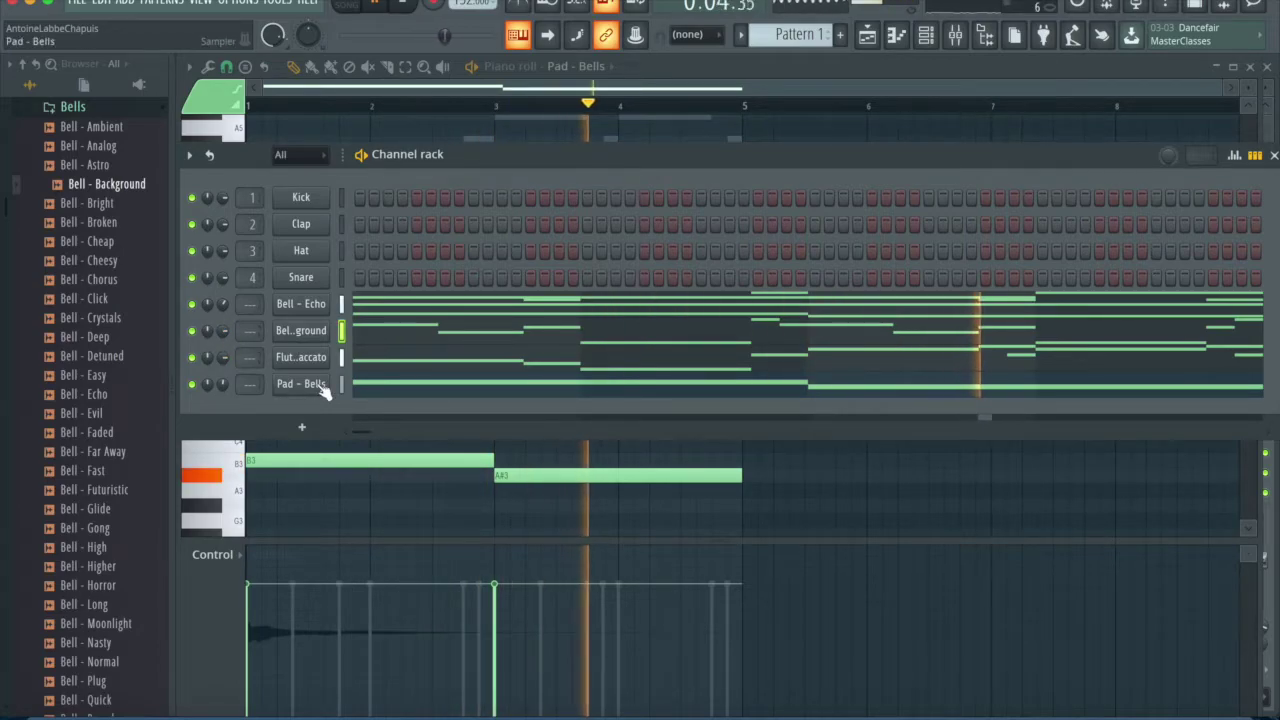
Step: Clear the Bell - Background channel's cut group numbers and check its sample and volume envelope settings during playback
{"action": "left_click", "coordinate": [312, 334]}
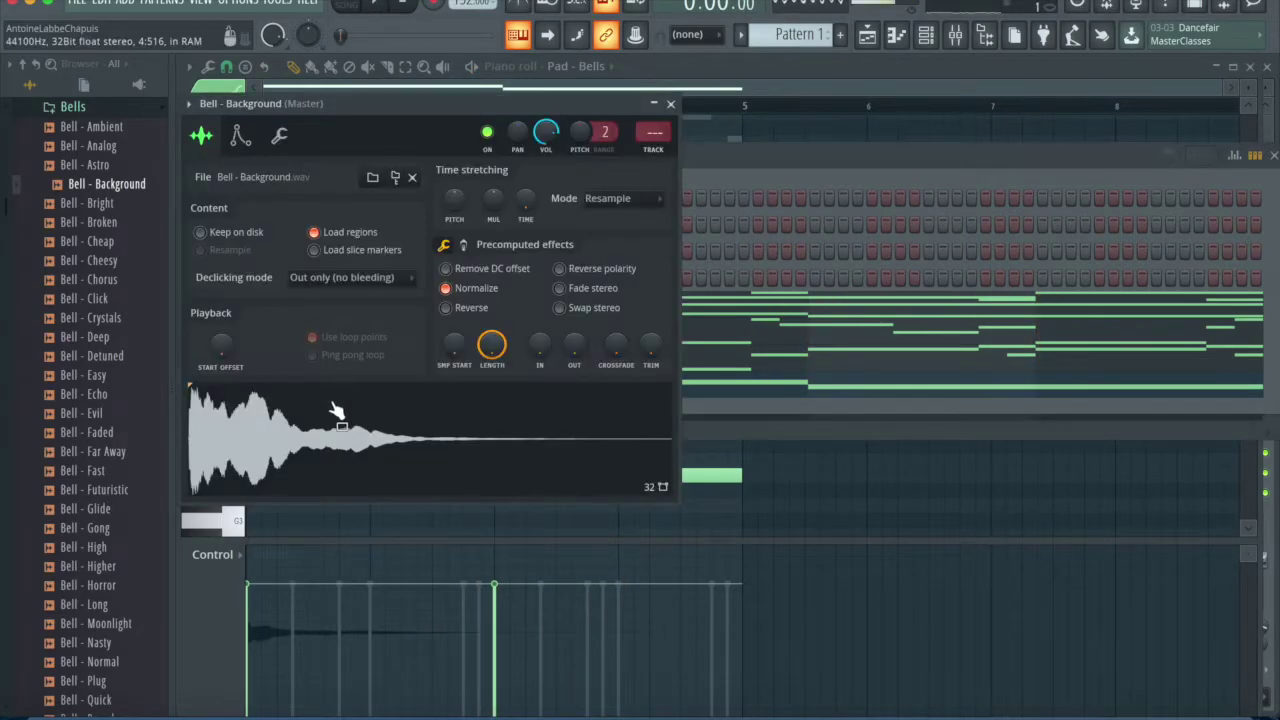
{"action": "left_click", "coordinate": [672, 106]}
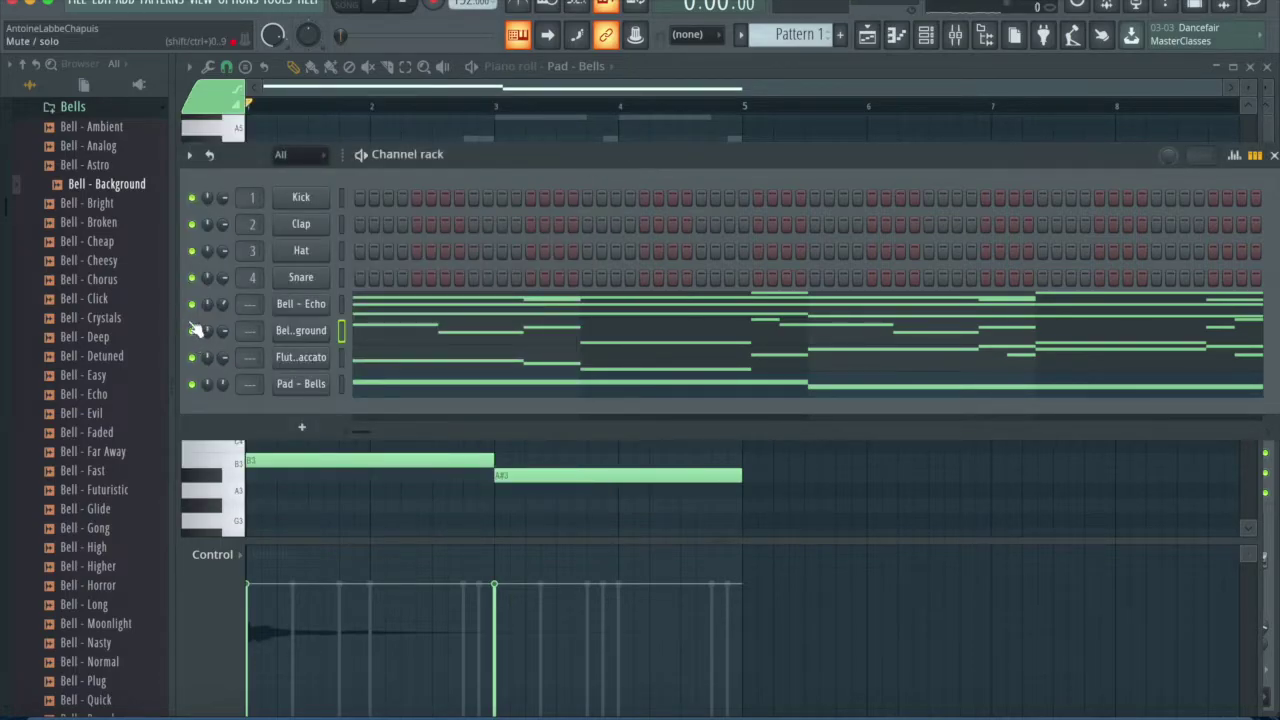
{"action": "left_click", "coordinate": [334, 334]}
{"action": "left_click", "coordinate": [280, 137]}
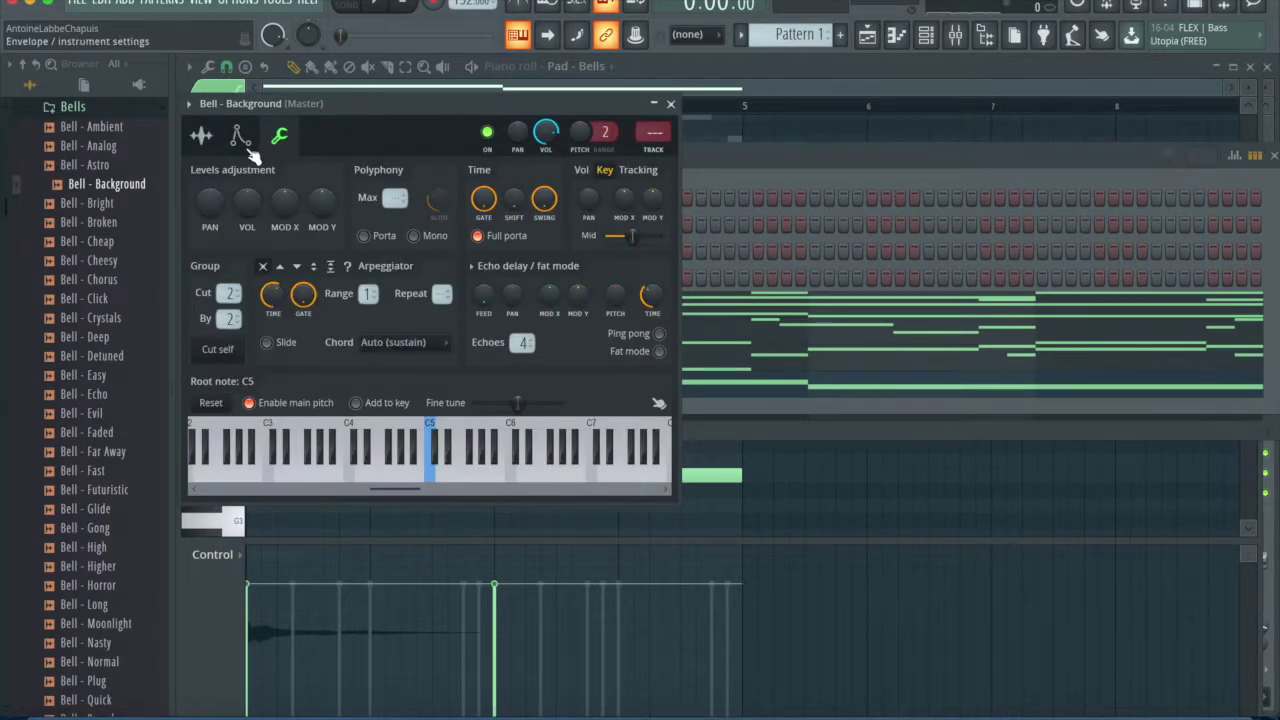
{"action": "left_click", "coordinate": [241, 139]}
{"action": "key", "text": "space"}
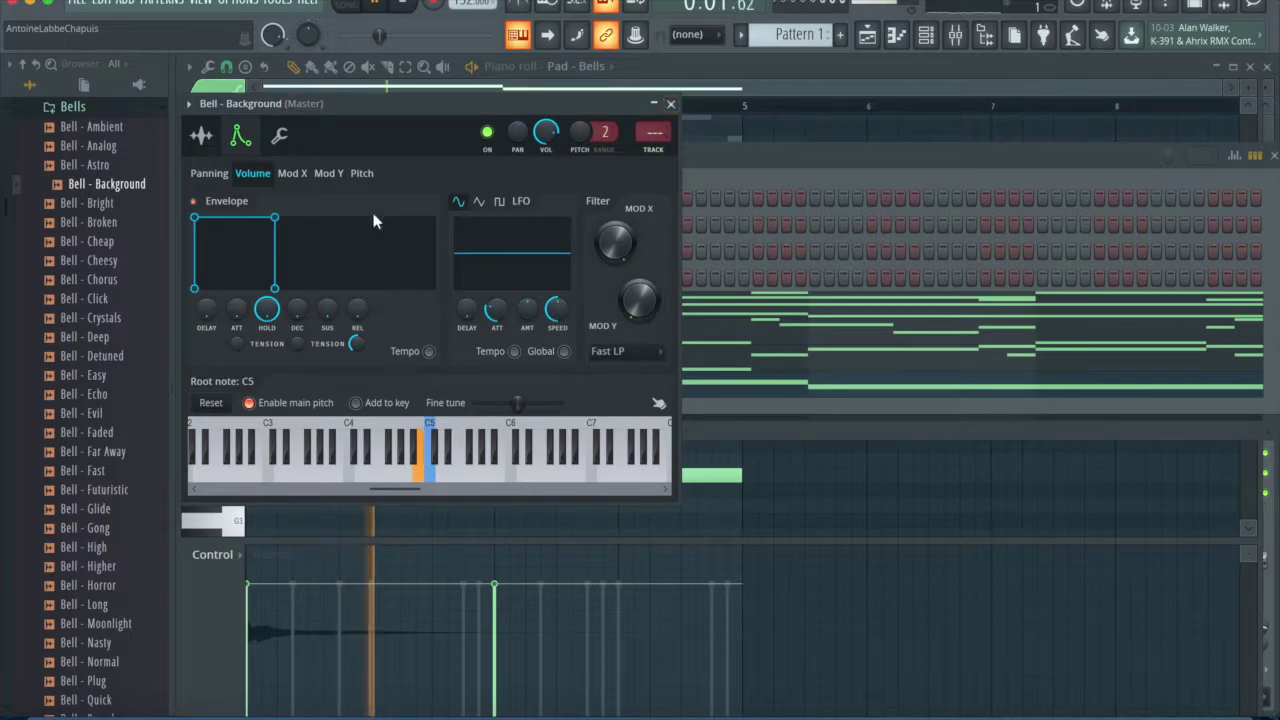
{"action": "left_click", "coordinate": [280, 137]}
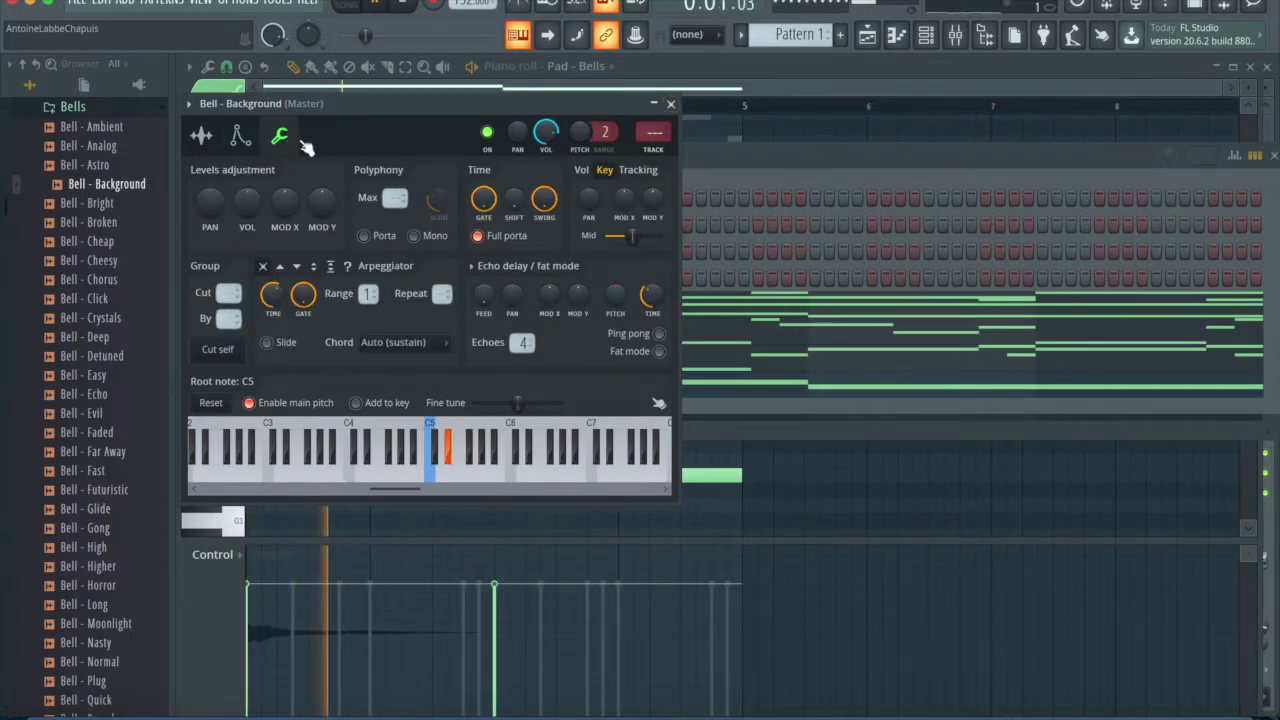
Step: Reset the hold, decay, sustain and release of Bell - Background's volume envelope to their defaults
{"action": "left_click", "coordinate": [241, 137]}
{"action": "key", "text": "space"}
{"action": "right_click", "coordinate": [267, 313]}
{"action": "left_click", "coordinate": [300, 327]}
{"action": "right_click", "coordinate": [297, 311]}
{"action": "left_click", "coordinate": [328, 314]}
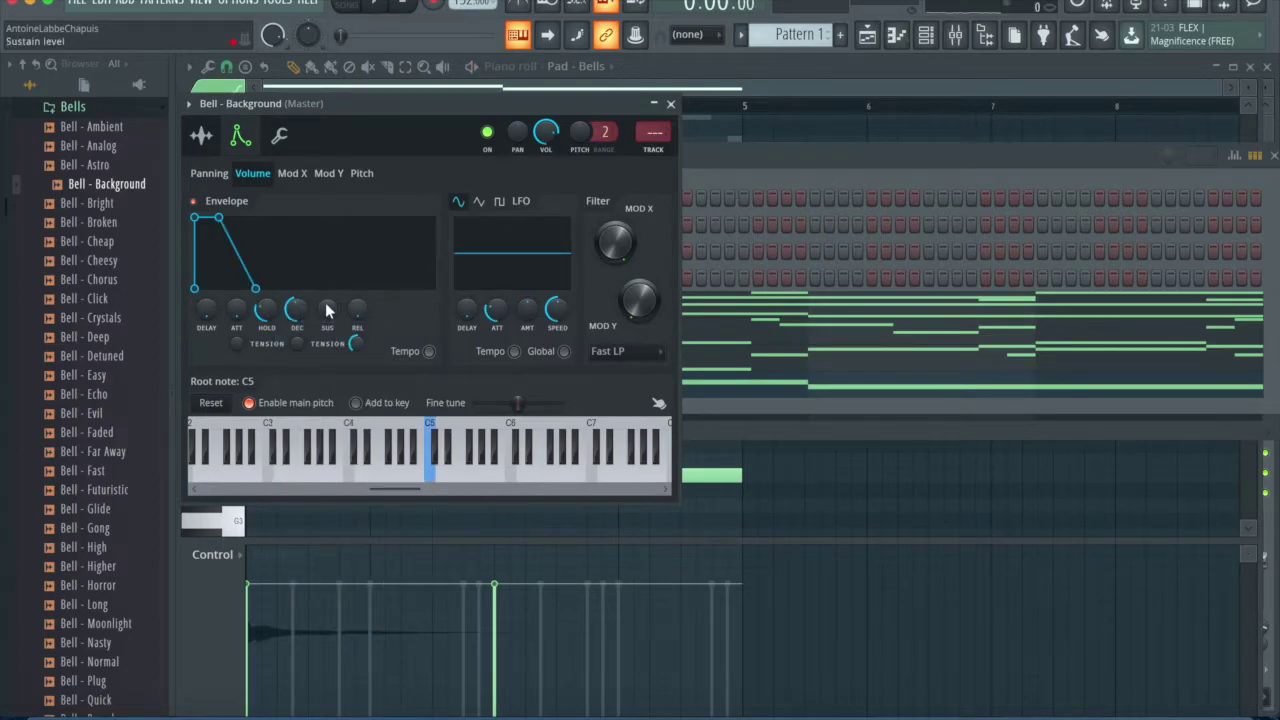
{"action": "right_click", "coordinate": [326, 307]}
{"action": "left_click", "coordinate": [357, 320]}
{"action": "right_click", "coordinate": [357, 309]}
{"action": "left_click", "coordinate": [380, 316]}
{"action": "right_click", "coordinate": [236, 310]}
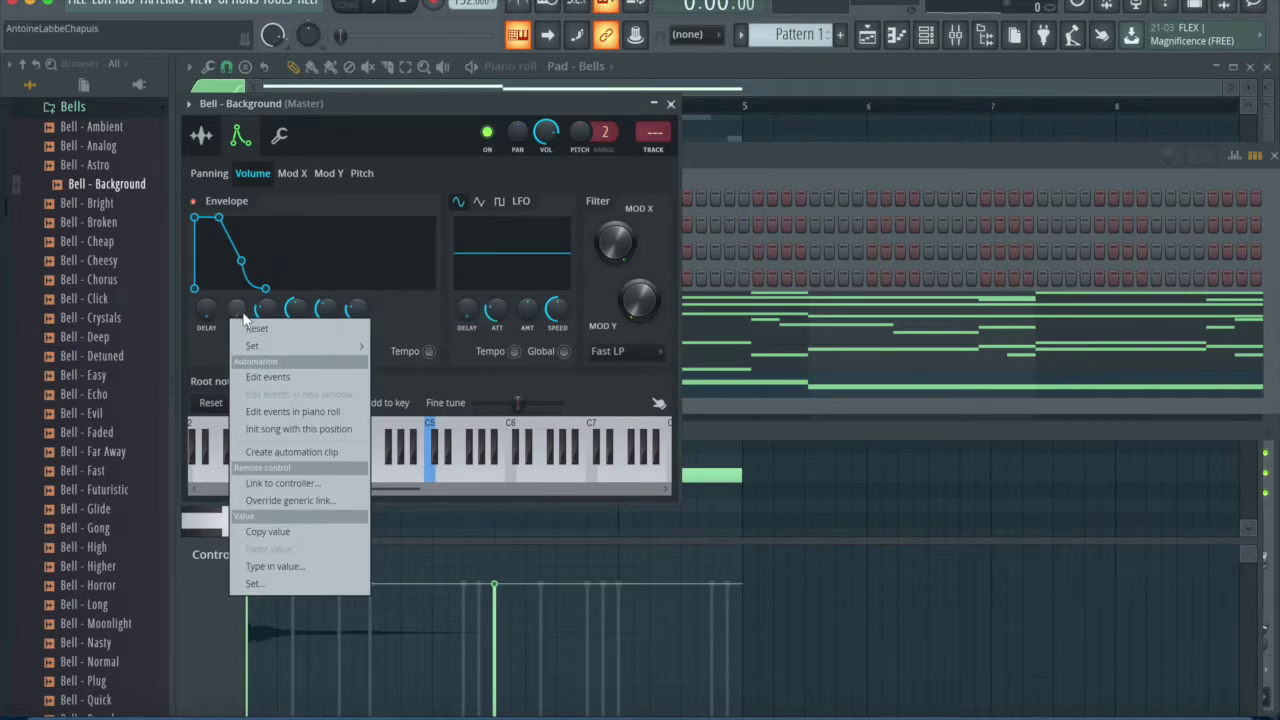
{"action": "left_click", "coordinate": [271, 318]}
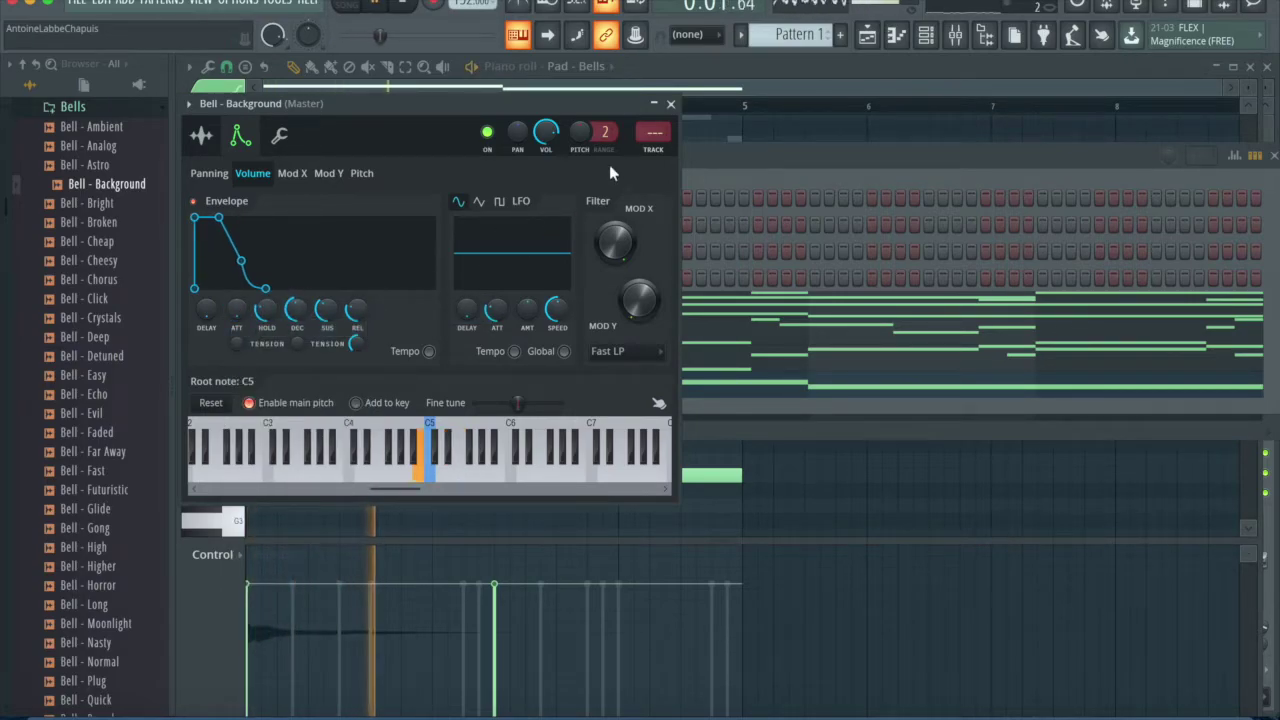
Step: Listen to the Bell - Background channel soloed and recheck its volume envelope
{"action": "left_click", "coordinate": [671, 105]}
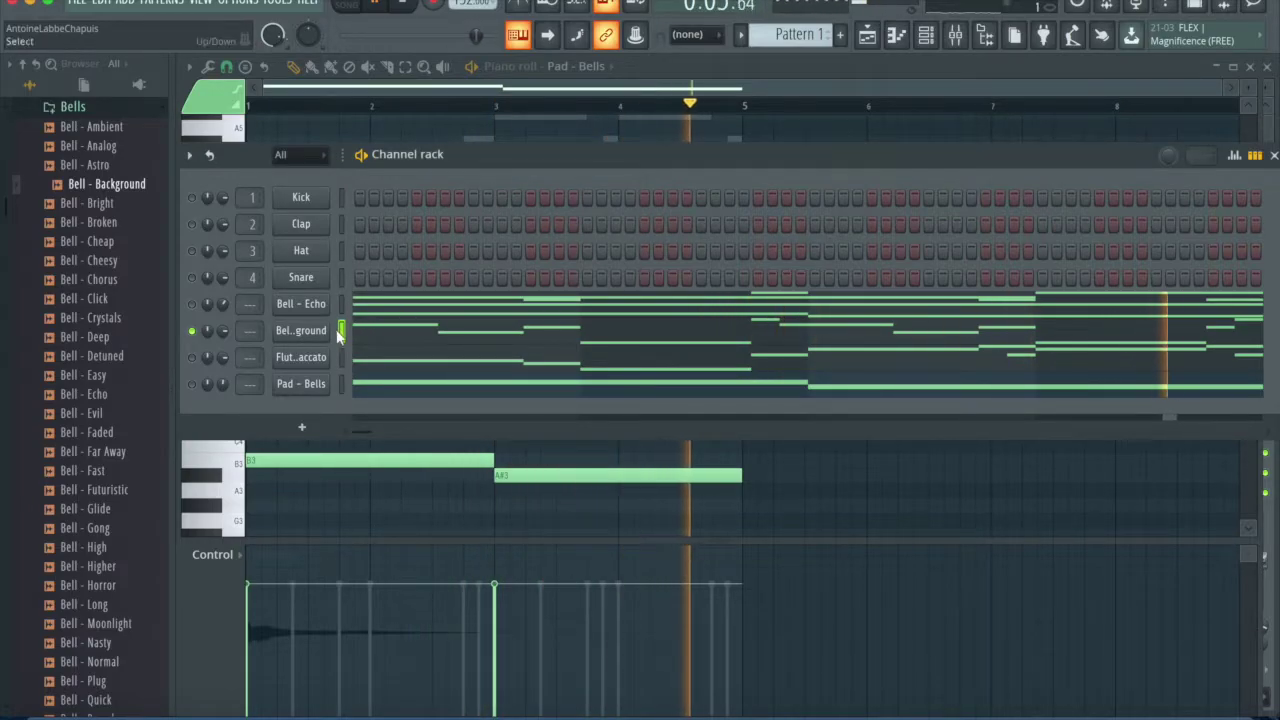
{"action": "right_click", "coordinate": [191, 331]}
{"action": "left_click", "coordinate": [294, 332]}
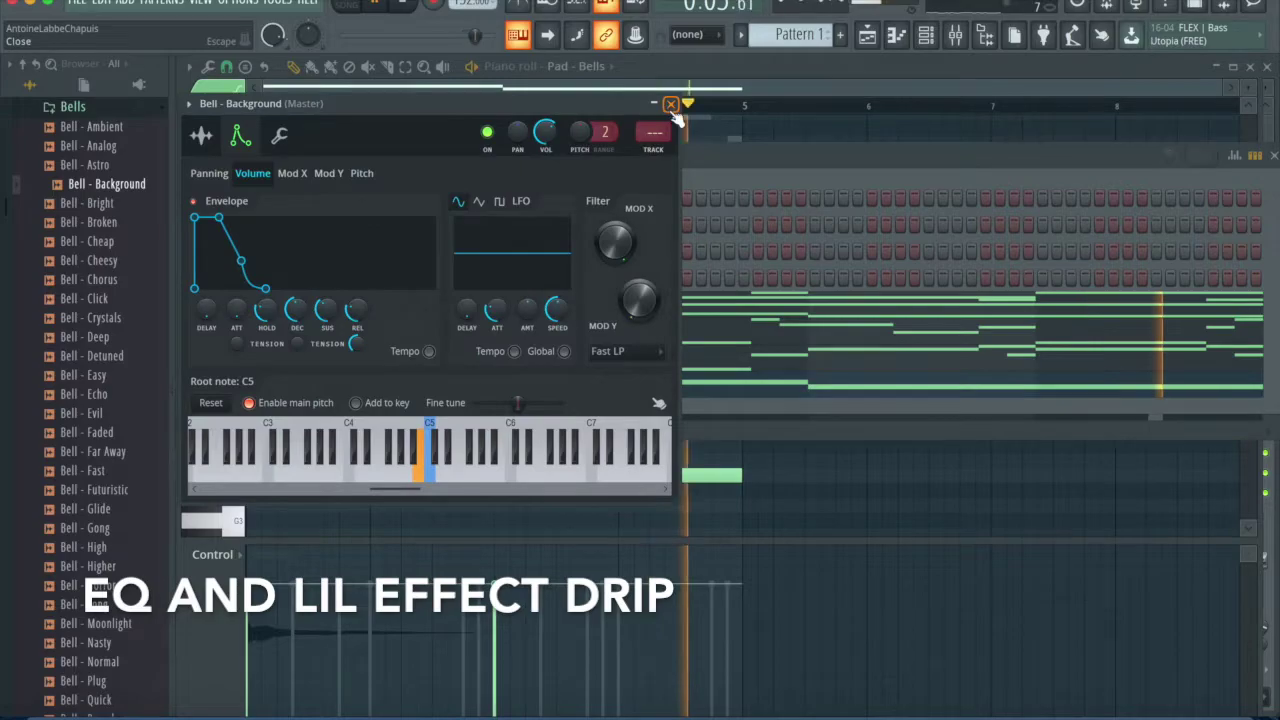
{"action": "left_click", "coordinate": [670, 105]}
Step: Select the Bell - Echo, Bell - Background, flute and Pad - Bells channels and route them to mixer inserts 1 to 4
{"action": "right_click", "coordinate": [341, 357]}
{"action": "right_click", "coordinate": [341, 384]}
{"action": "right_click", "coordinate": [341, 304]}
{"action": "left_click", "coordinate": [955, 35]}
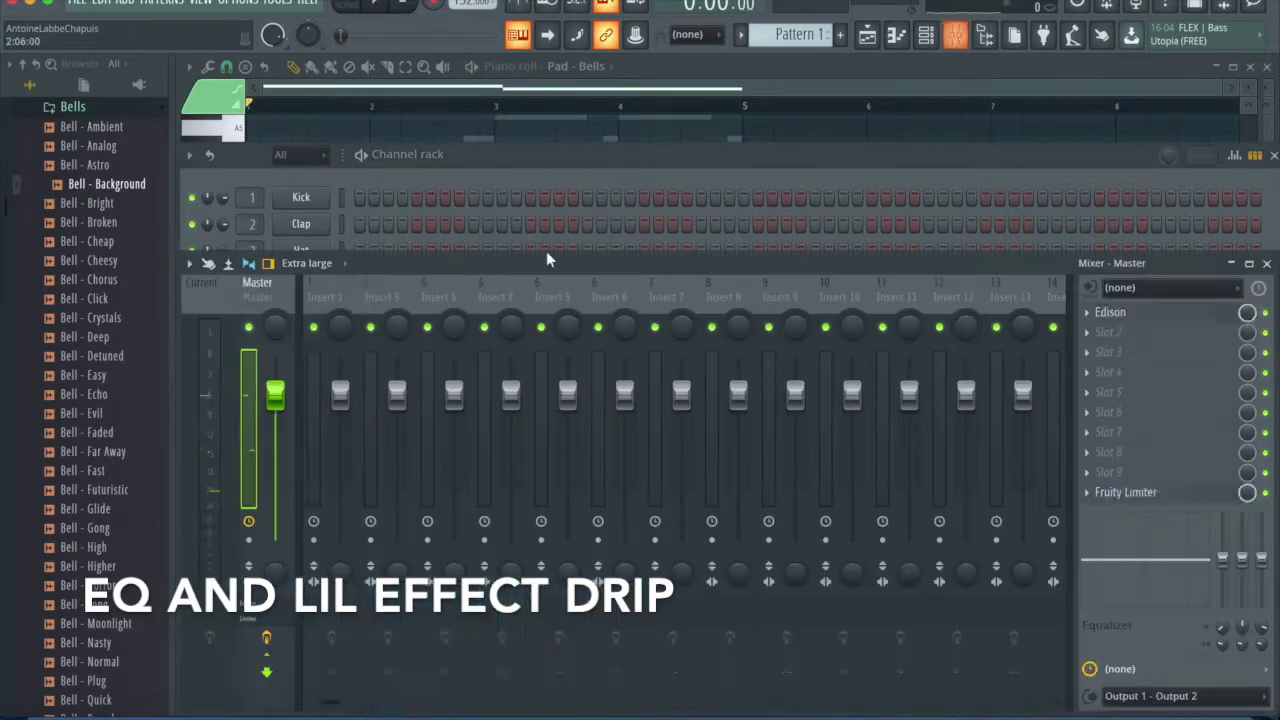
{"action": "right_click", "coordinate": [331, 298]}
{"action": "mouse_move", "coordinate": [508, 438]}
{"action": "left_click", "coordinate": [640, 457]}
Step: Add Fruity Parametric EQ 2 to all four melody tracks, plus Reeverb 2 on Bell - Background, Love Philter on the flute and Chorus on the pad
{"action": "key", "text": "space"}
{"action": "left_click", "coordinate": [1098, 314]}
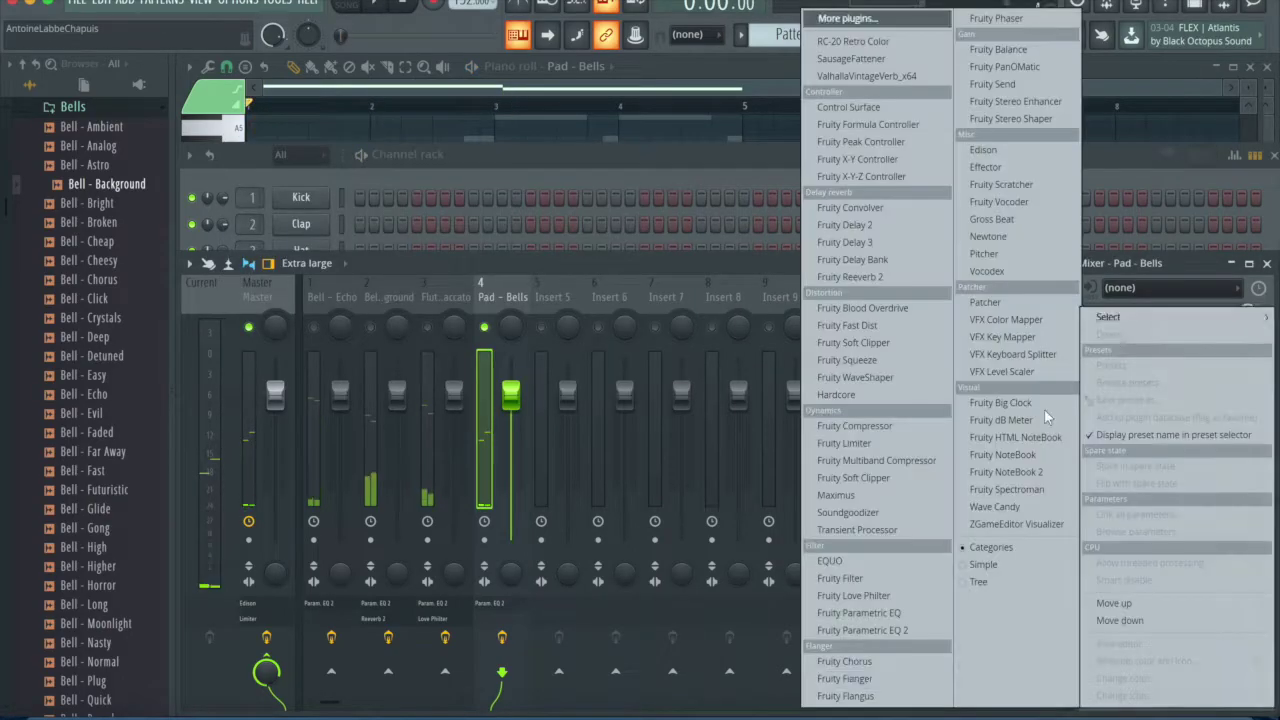
{"action": "left_click", "coordinate": [690, 175]}
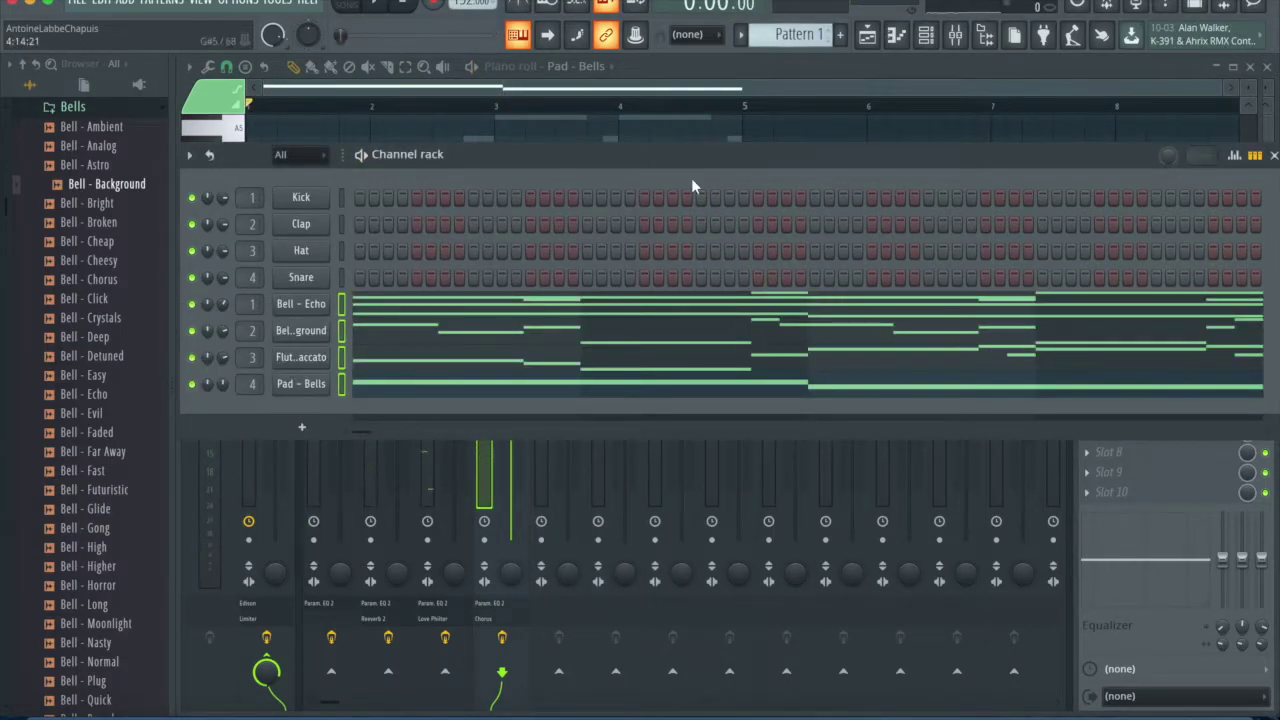
Step: Adjust the flute channel's volume and compare the mix with the flute and Bell - Background switched off and on
{"action": "left_click", "coordinate": [962, 42]}
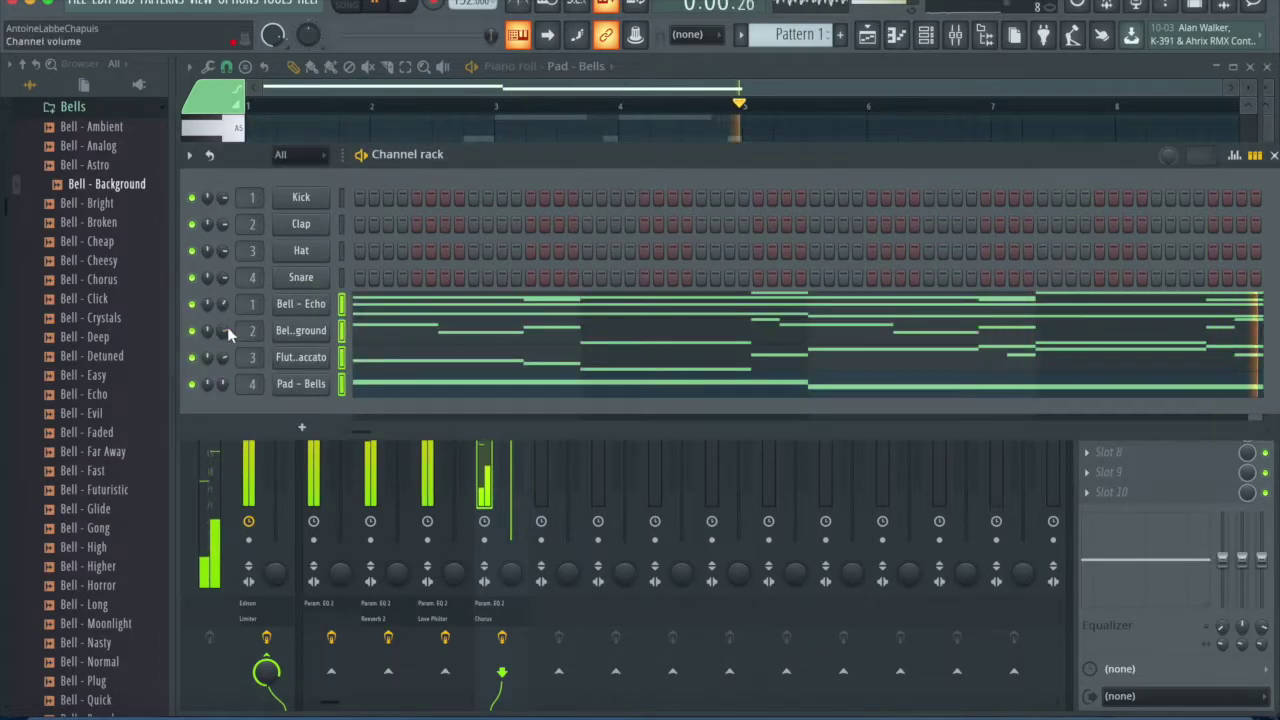
{"action": "left_click_drag", "start_coordinate": [223, 357], "coordinate": [223, 372]}
{"action": "left_click", "coordinate": [191, 358]}
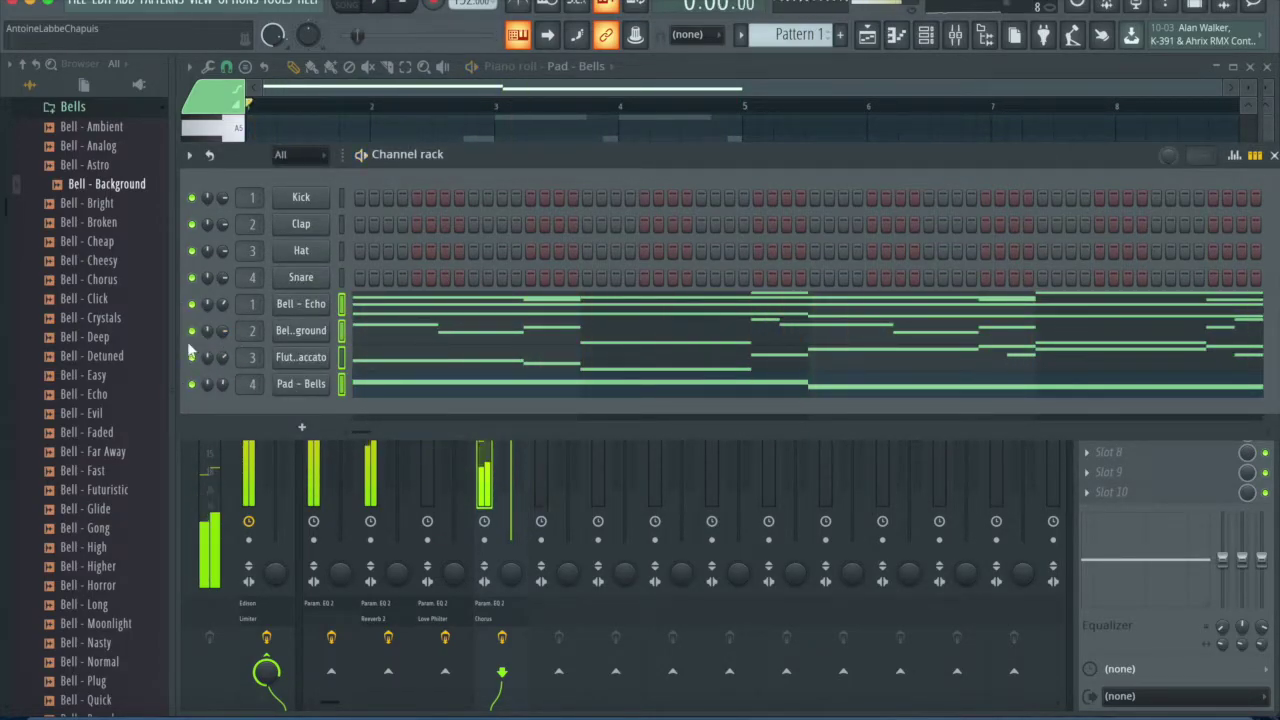
{"action": "left_click", "coordinate": [193, 331]}
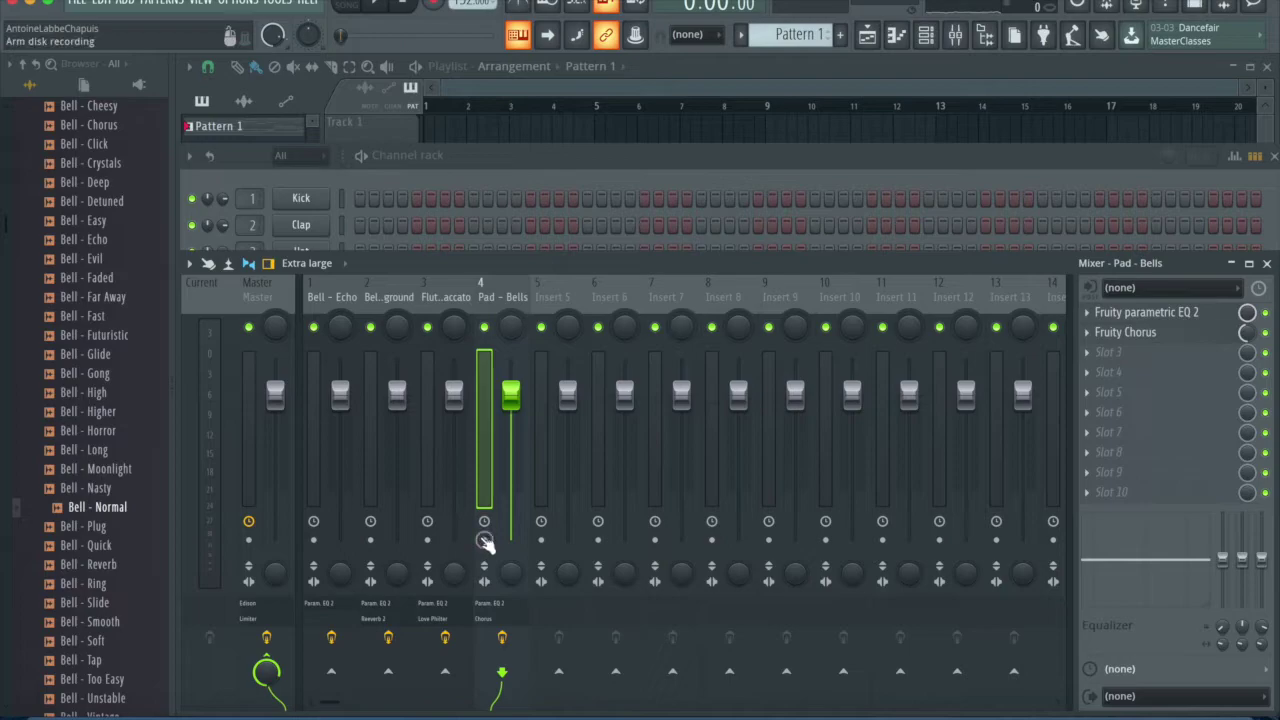
Step: Arm the Pad - Bells, flute, Bell - Background and Bell - Echo mixer tracks for disk recording and dismiss the render dialog
{"action": "left_click", "coordinate": [484, 540]}
{"action": "left_click", "coordinate": [427, 540]}
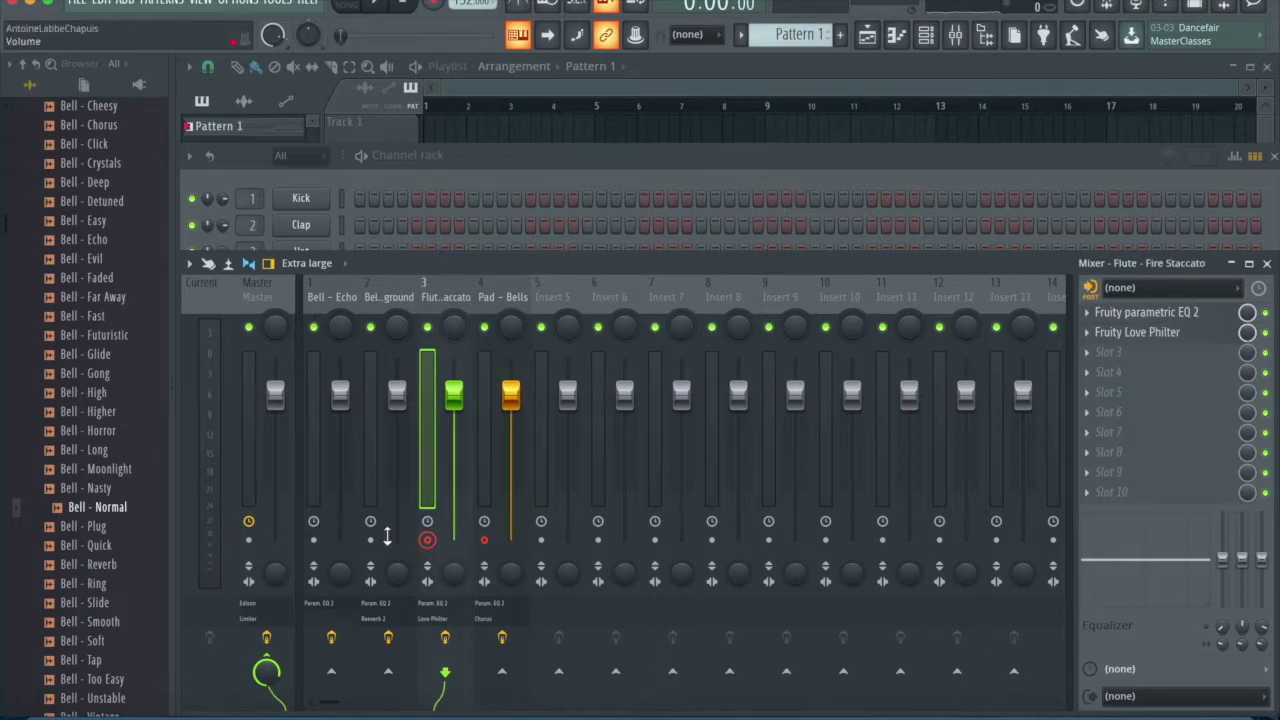
{"action": "left_click", "coordinate": [370, 540]}
{"action": "left_click", "coordinate": [313, 540]}
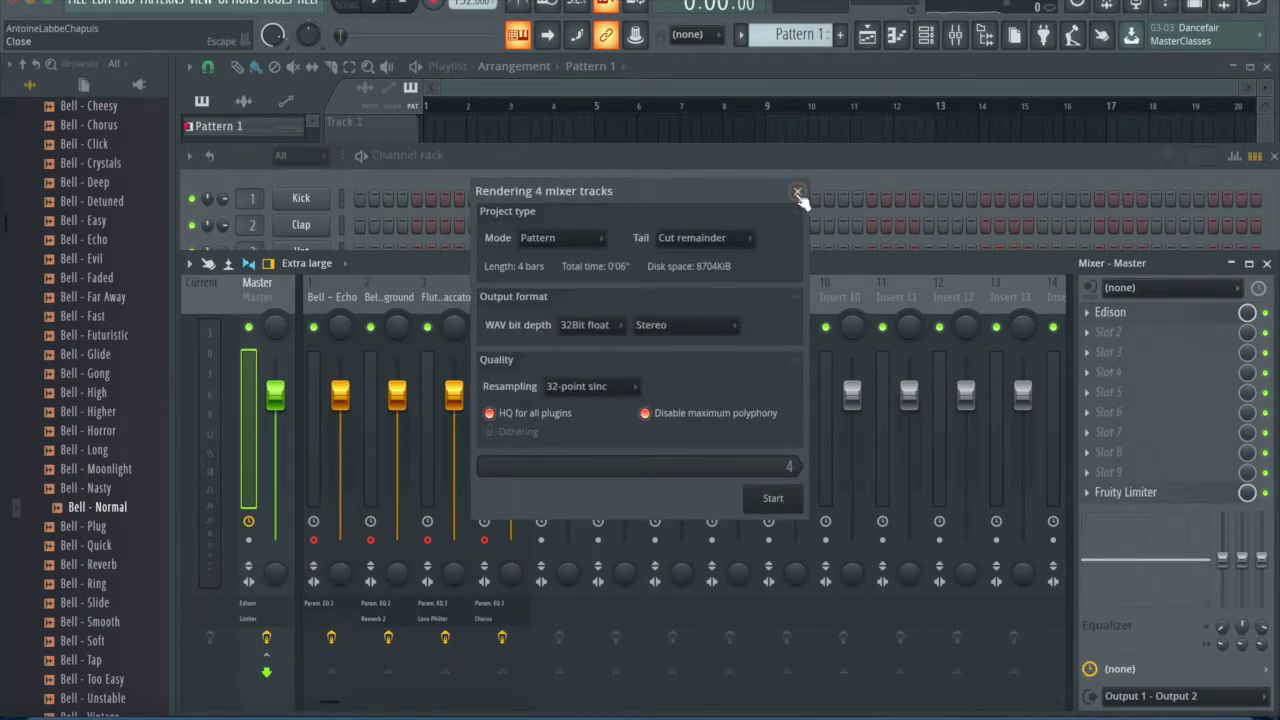
{"action": "left_click", "coordinate": [796, 194]}
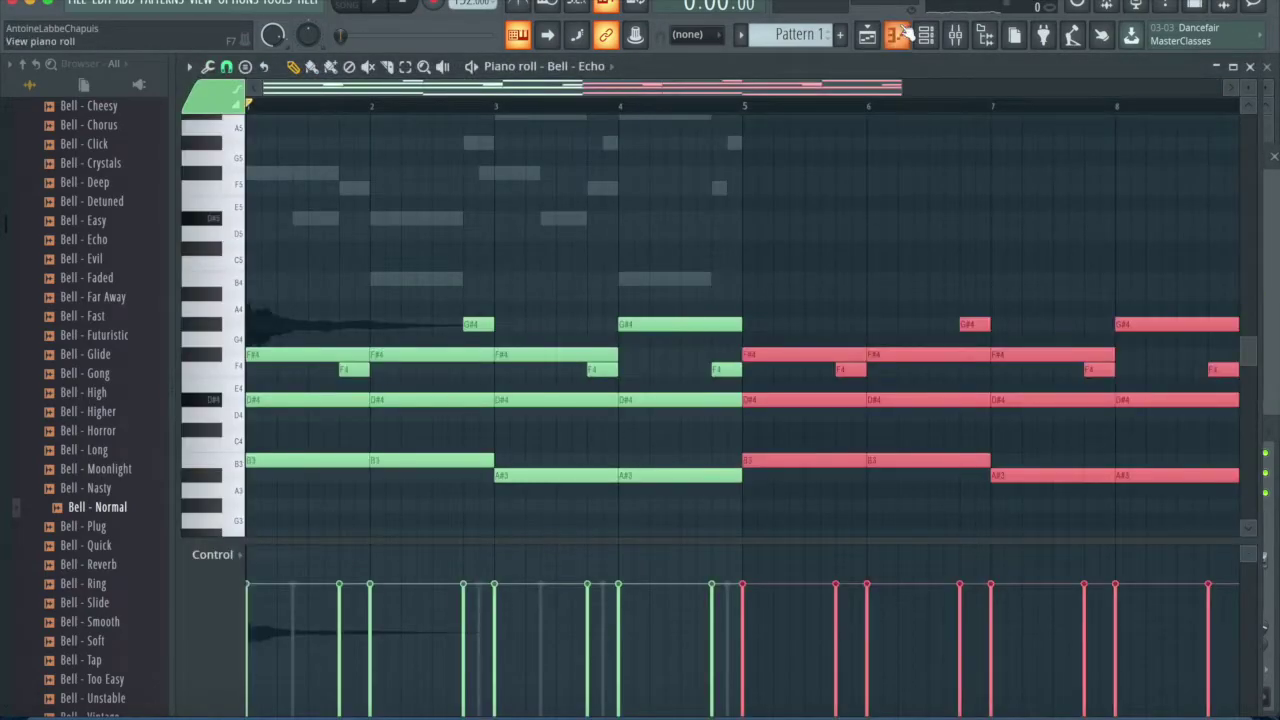
Step: Duplicate the four-bar note sequences of all four melody channels into bars 5 to 8
{"action": "key", "text": "F6"}
{"action": "left_click", "coordinate": [608, 331]}
{"action": "key", "text": "ctrl+b"}
{"action": "left_click", "coordinate": [925, 35]}
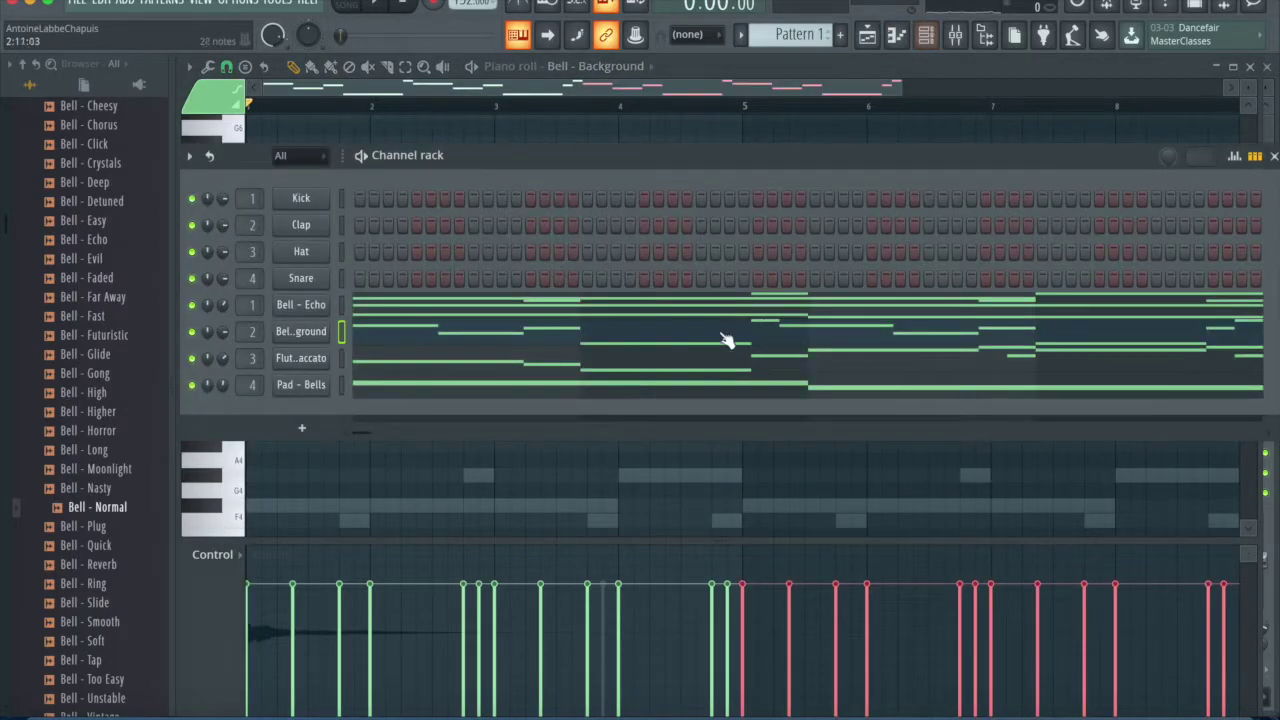
{"action": "left_click", "coordinate": [729, 357]}
{"action": "key", "text": "ctrl+b"}
{"action": "left_click", "coordinate": [925, 35]}
{"action": "left_click", "coordinate": [742, 386]}
{"action": "key", "text": "ctrl+b"}
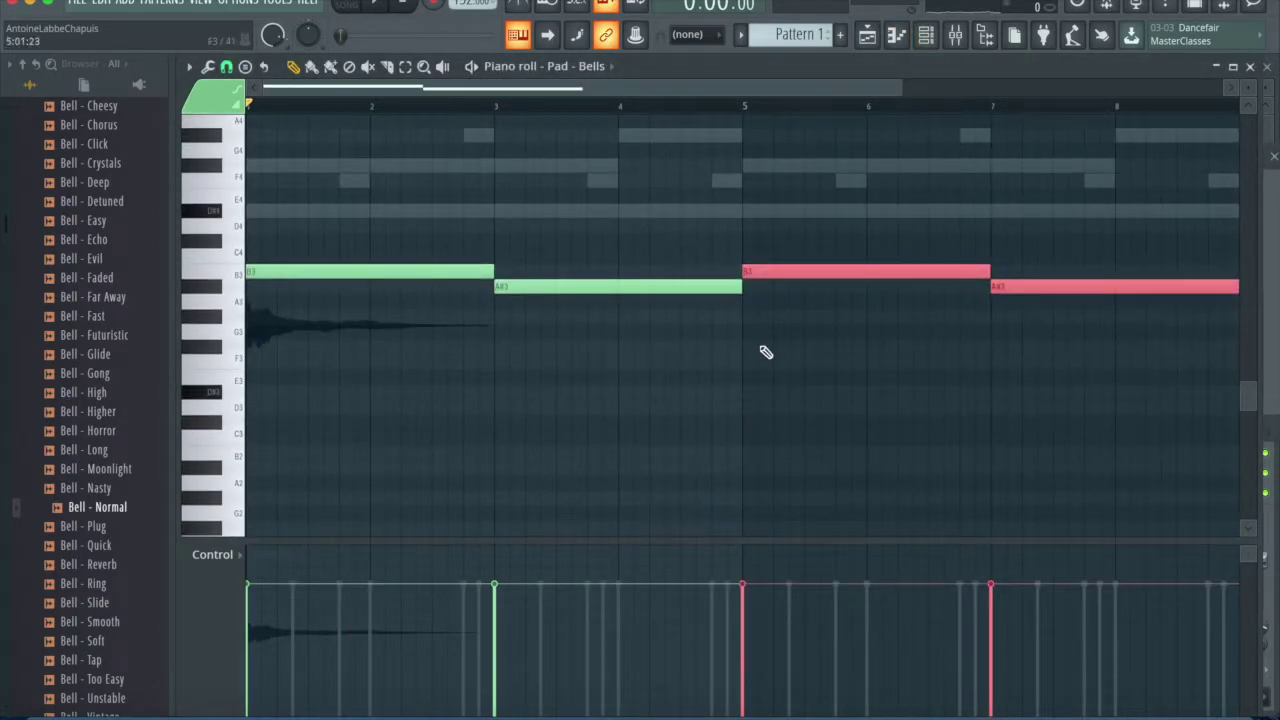
Step: Render the four armed mixer tracks to audio and lay the clips on playlist tracks 1 to 4 up to bar 25
{"action": "left_click", "coordinate": [955, 37]}
{"action": "key", "text": "ctrl+alt+r"}
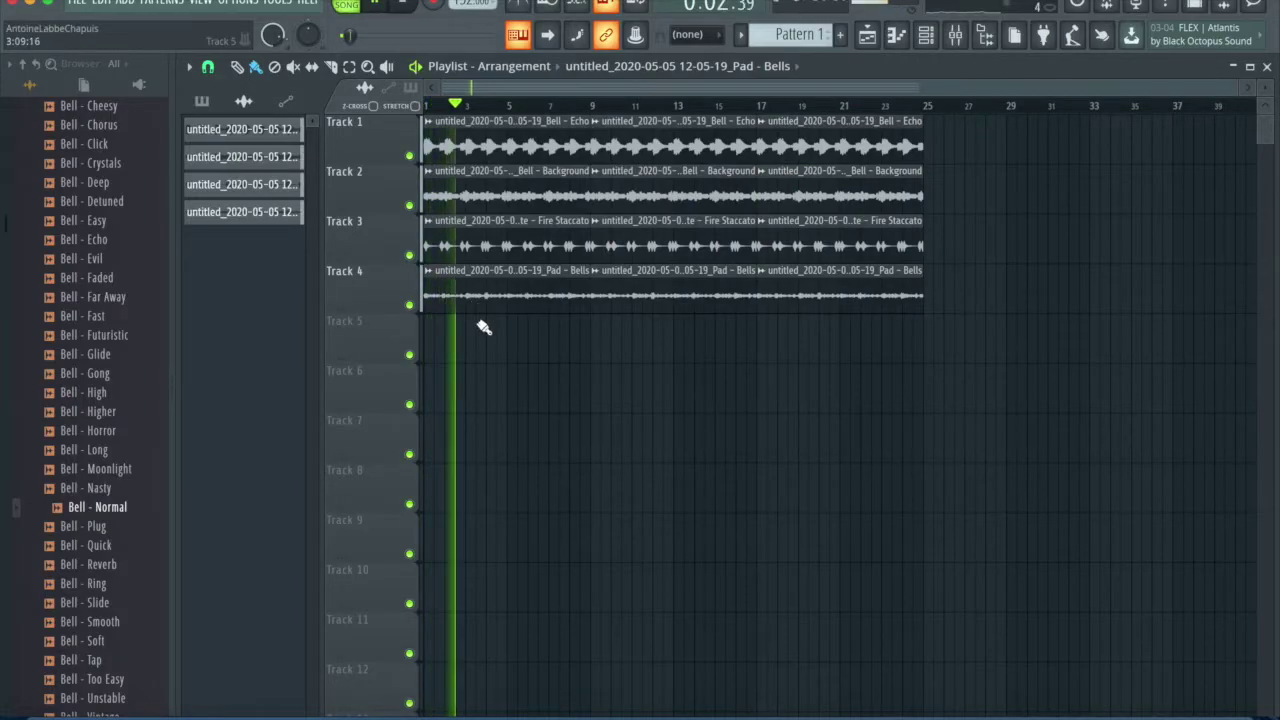
Step: Toggle the mute and solo state of the Pad - Bells playlist track while the arrangement plays
{"action": "left_click", "coordinate": [409, 305]}
{"action": "left_click", "coordinate": [410, 305]}
{"action": "left_click", "coordinate": [418, 304], "text": "ctrl"}
{"action": "left_click", "coordinate": [410, 305], "text": "ctrl"}
{"action": "left_click", "coordinate": [410, 305], "text": "ctrl"}
Step: Try the first eight bars without the Pad - Bells clip and without the flute clip, restoring each one
{"action": "right_click", "coordinate": [464, 295]}
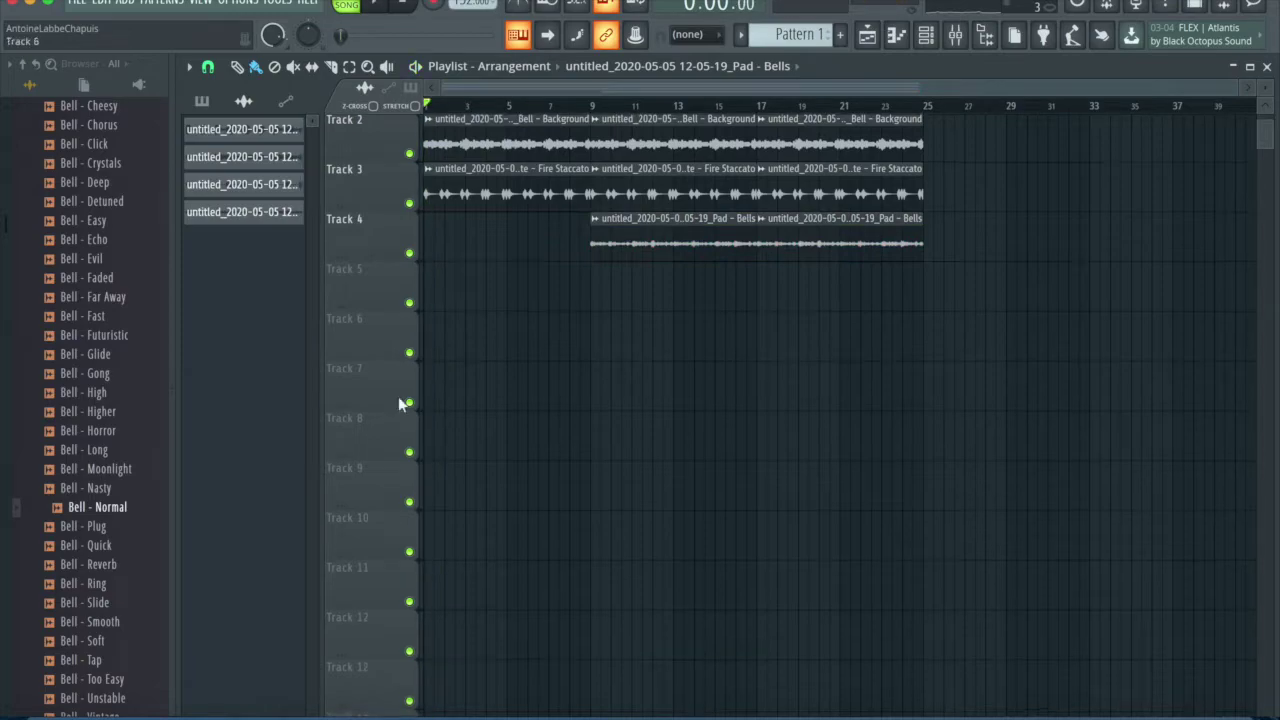
{"action": "key", "text": "space"}
{"action": "key", "text": "space"}
{"action": "right_click", "coordinate": [518, 243]}
{"action": "key", "text": "space"}
{"action": "key", "text": "space"}
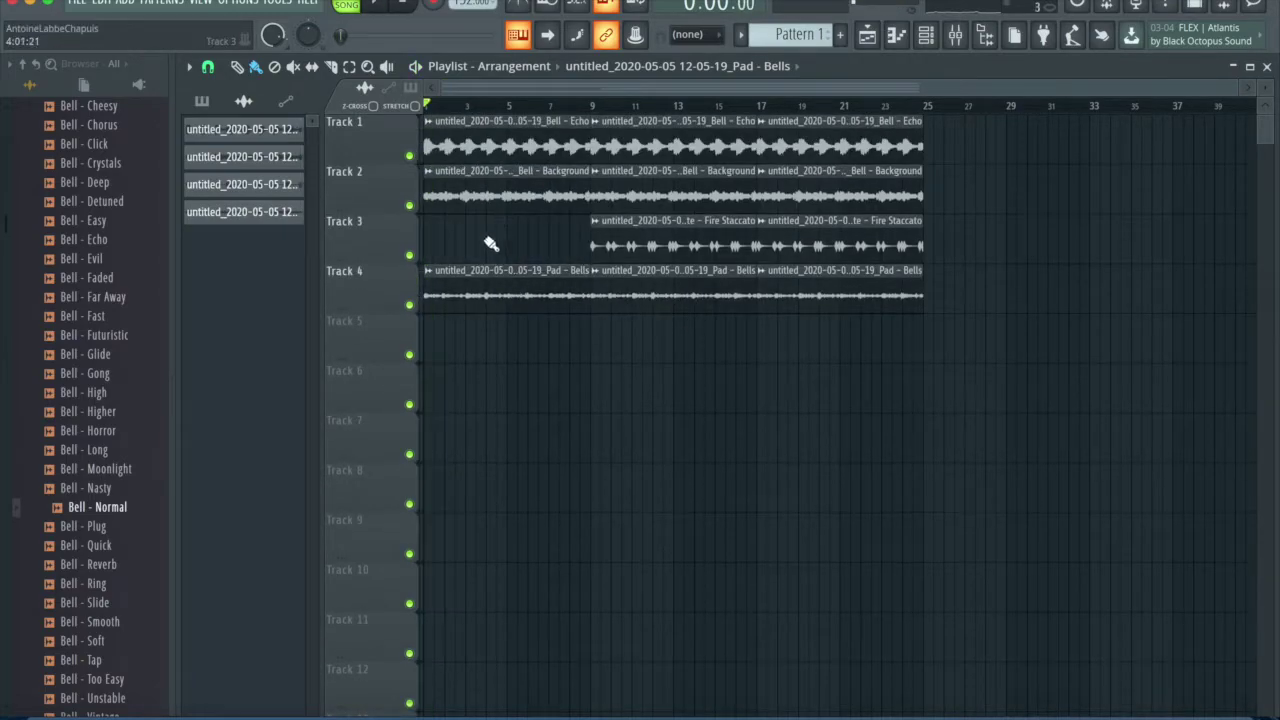
{"action": "key", "text": "super+z"}
Step: Delete the Bell - Background clips from bars 1 to 16 and the flute clip from bars 9 to 16, and play the arrangement
{"action": "right_click", "coordinate": [497, 196]}
{"action": "key", "text": "space"}
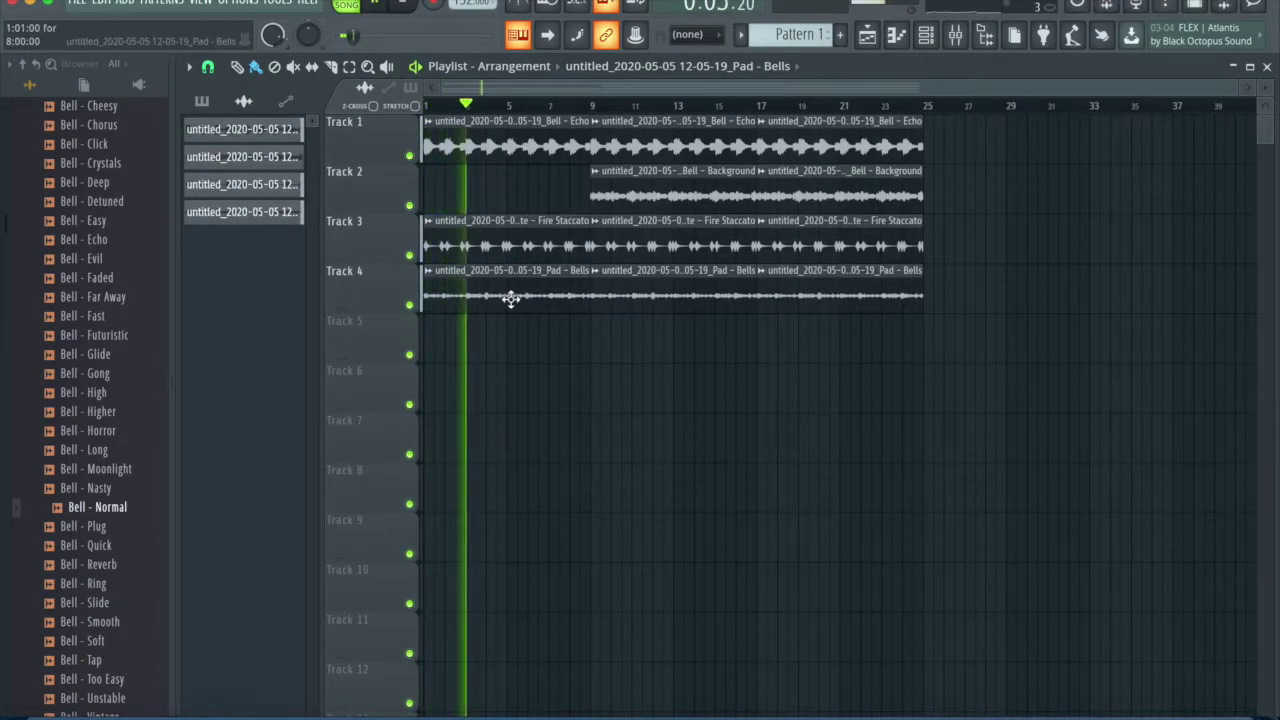
{"action": "right_click", "coordinate": [650, 245]}
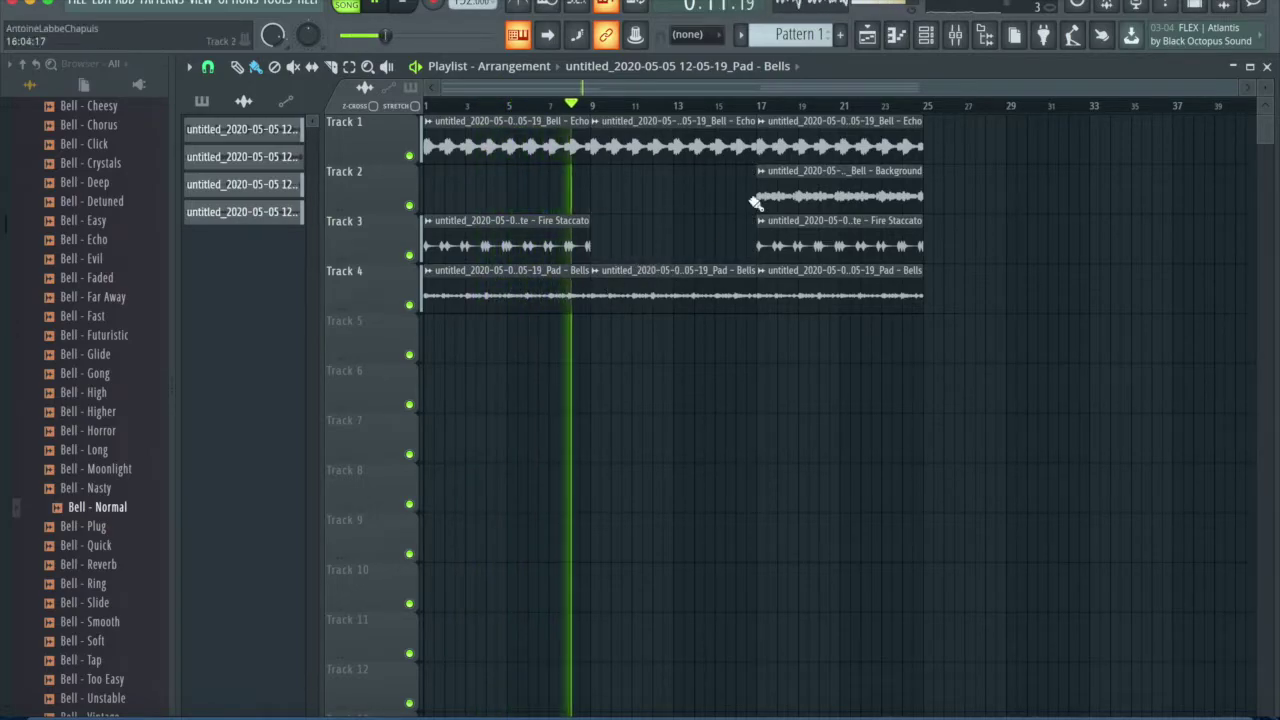
{"action": "right_click", "coordinate": [686, 193]}
{"action": "left_click", "coordinate": [726, 105]}
{"action": "scroll", "coordinate": [765, 233], "scroll_direction": "up", "scroll_amount": 2}
{"action": "scroll", "coordinate": [765, 233], "scroll_direction": "down", "scroll_amount": 2}
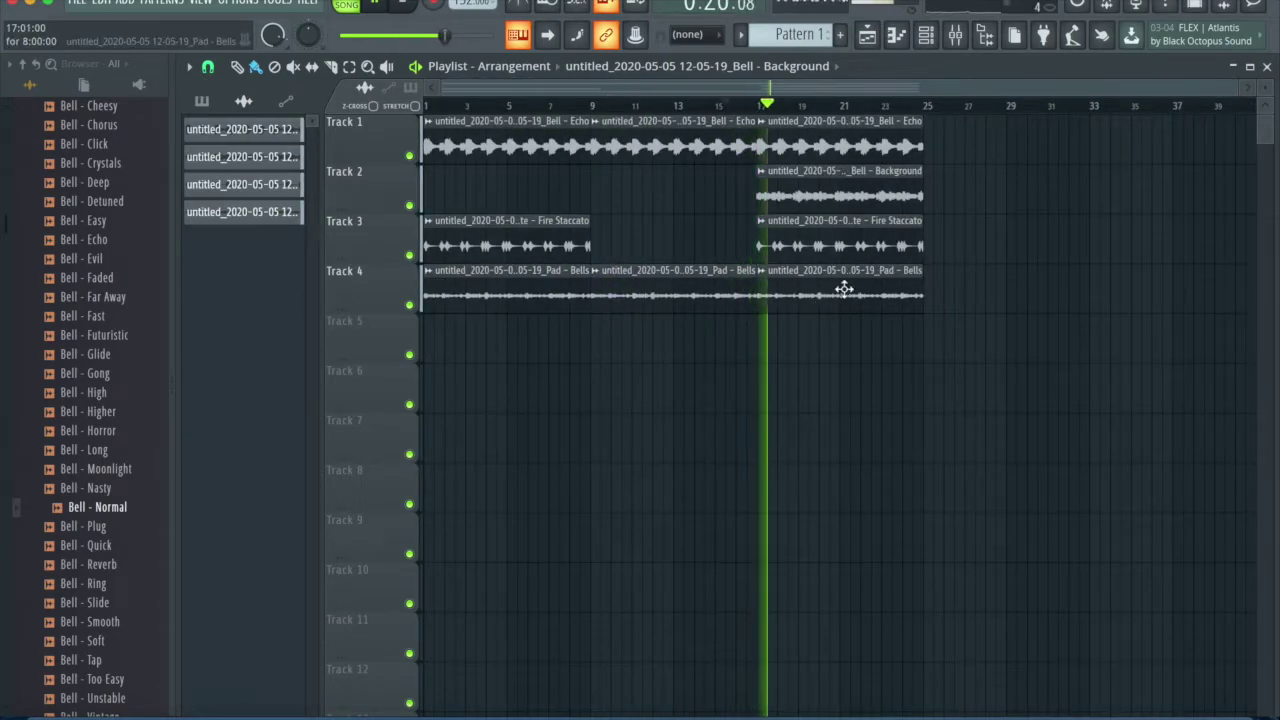
Step: Try an additional Bell - Echo clip on Track 1 at bar 25 and play the arrangement
{"action": "left_click", "coordinate": [989, 143]}
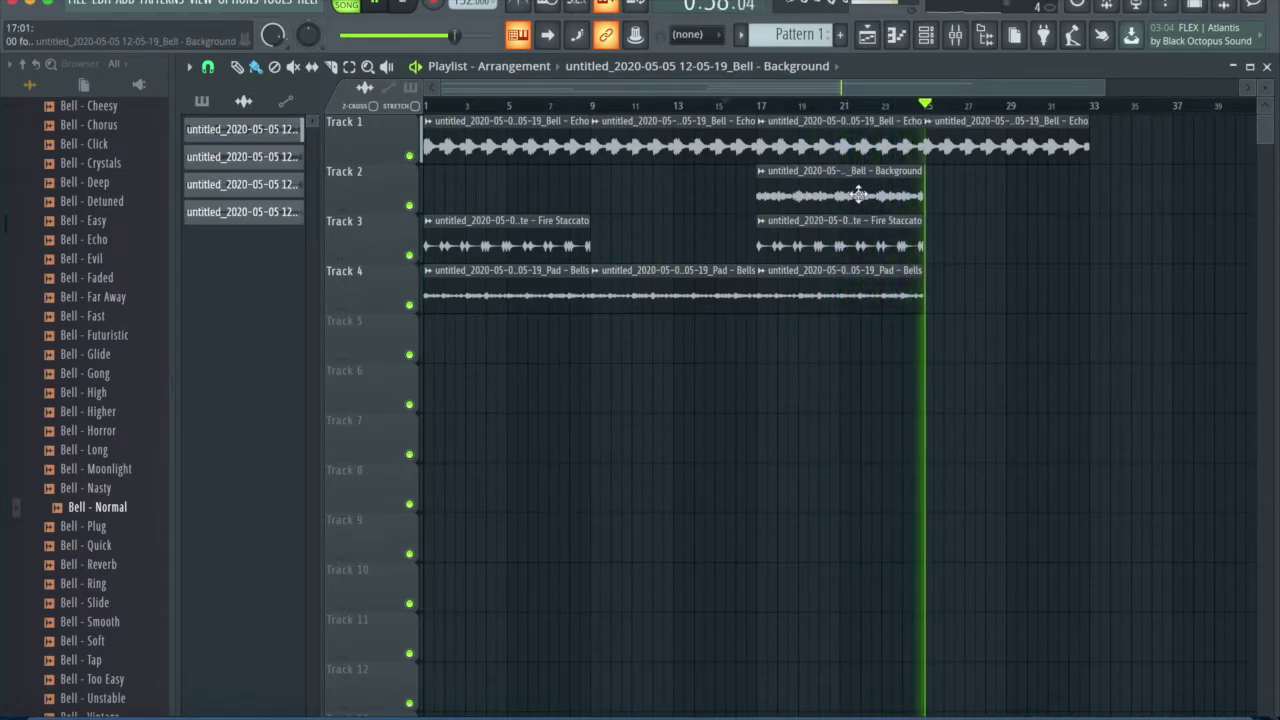
{"action": "key", "text": "space"}
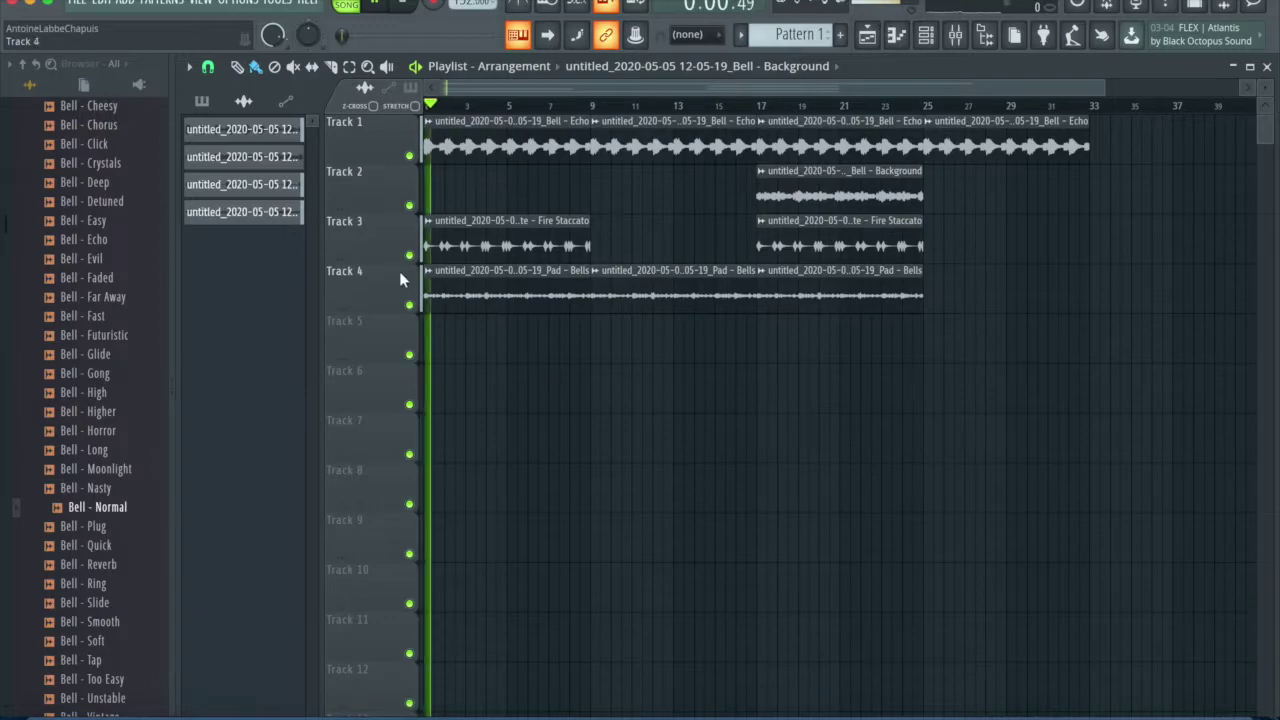
Step: Adjust the volume of the flute and Bell - Background audio clips while playing parts of the arrangement
{"action": "double_click", "coordinate": [505, 245]}
{"action": "left_click", "coordinate": [671, 104]}
{"action": "left_click", "coordinate": [762, 106]}
{"action": "double_click", "coordinate": [831, 197]}
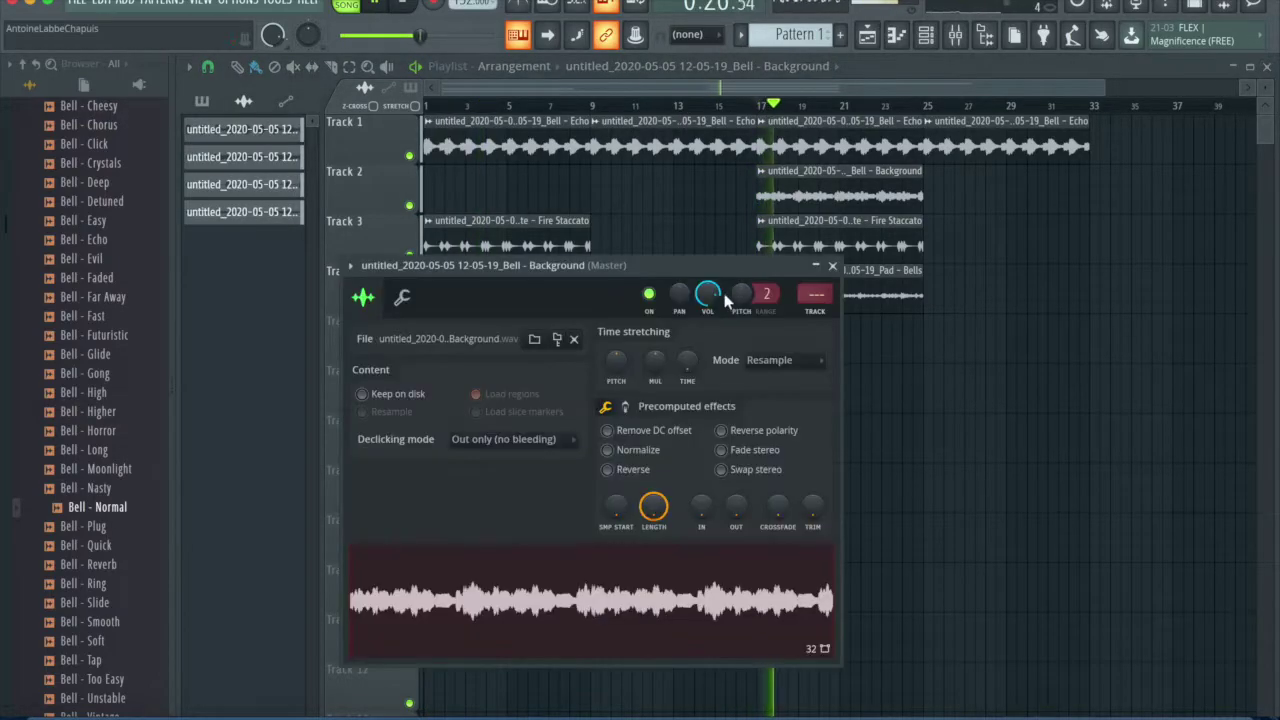
{"action": "left_click", "coordinate": [833, 268]}
{"action": "key", "text": "ctrl+a"}
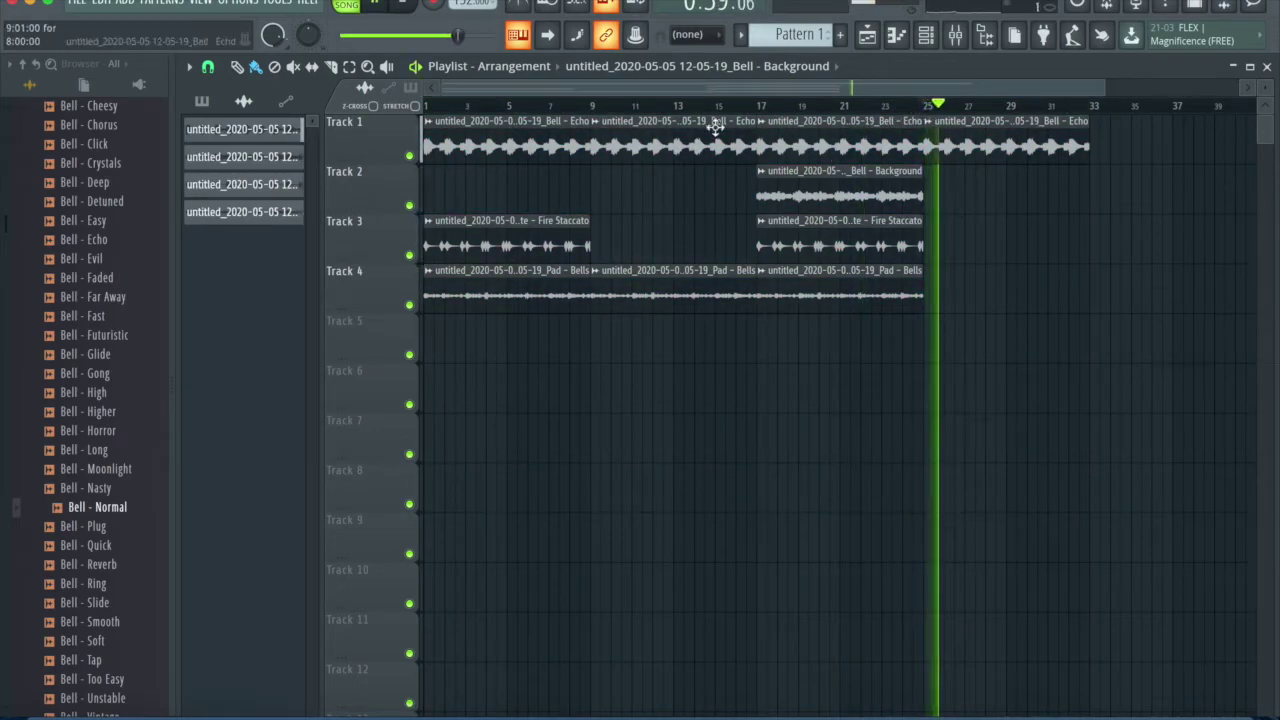
{"action": "left_click", "coordinate": [592, 106]}
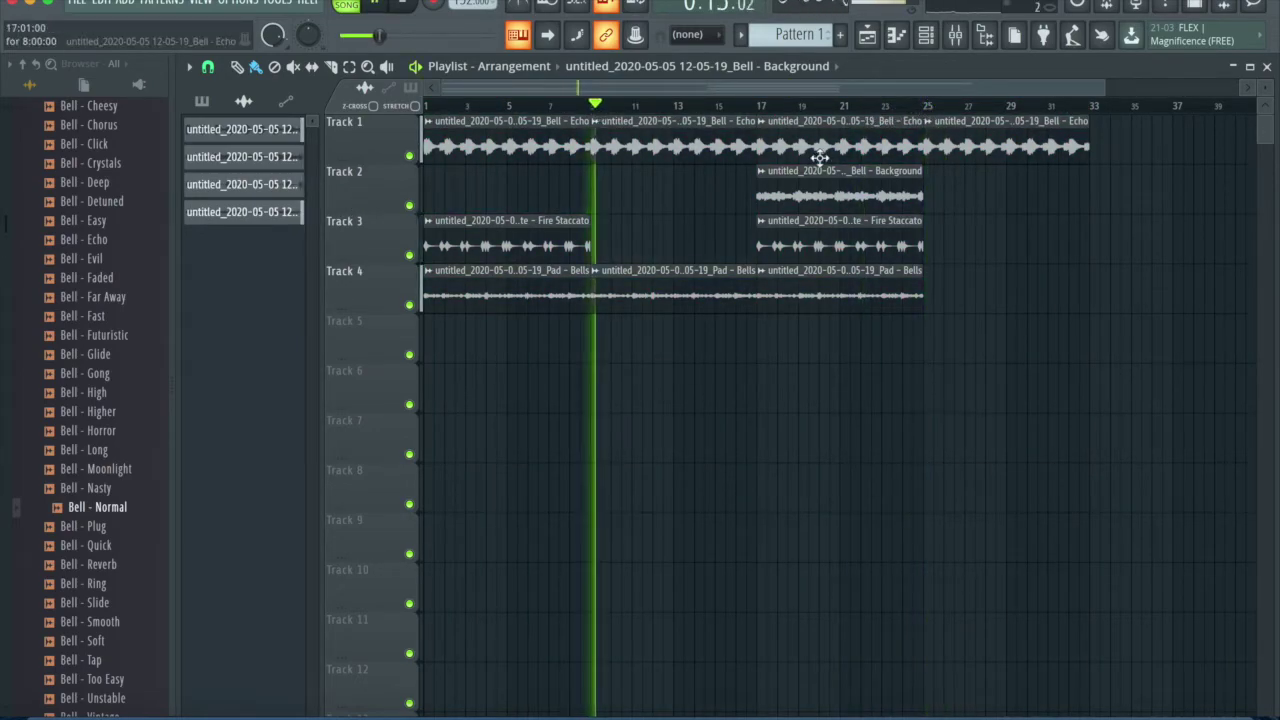
Step: Delete the Bell - Echo clip at bar 25 and check the volume of the Pad - Bells clip
{"action": "right_click", "coordinate": [991, 143]}
{"action": "double_click", "coordinate": [677, 270]}
{"action": "key", "text": "space"}
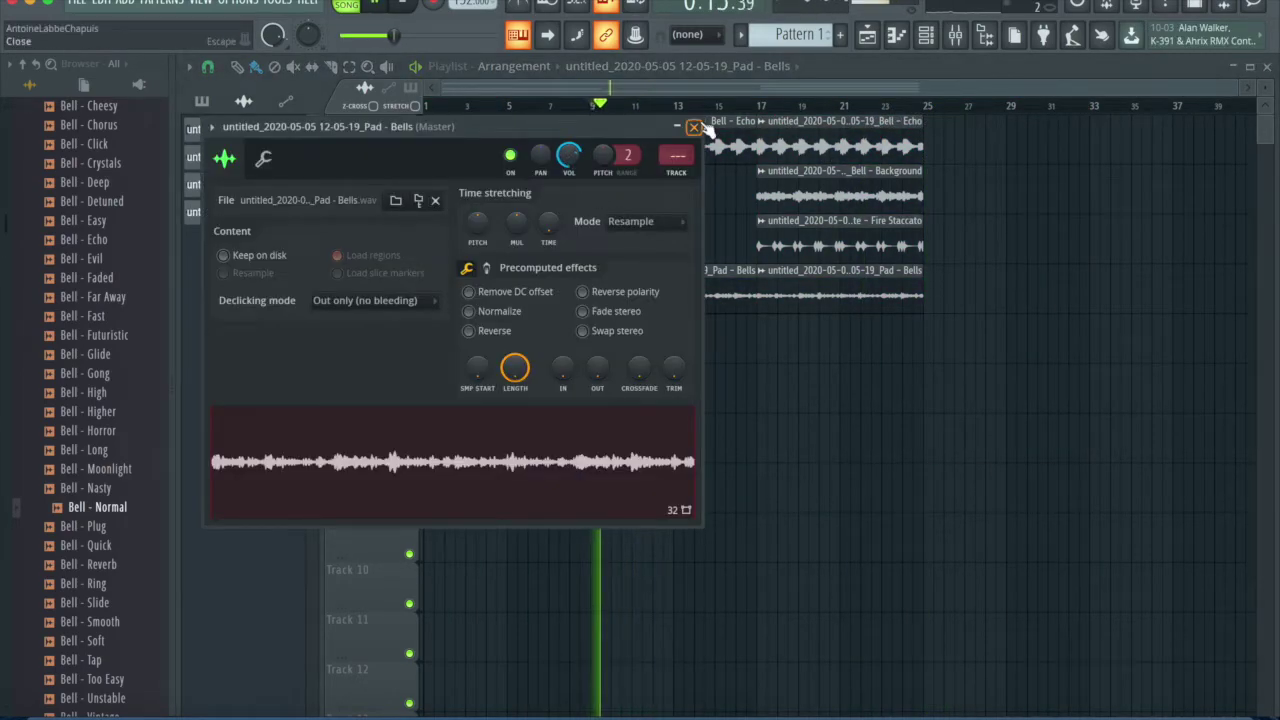
{"action": "left_click", "coordinate": [694, 127]}
Step: Select the whole arrangement and render the Master mixer track to an audio clip
{"action": "key", "text": "ctrl+a"}
{"action": "key", "text": "F9"}
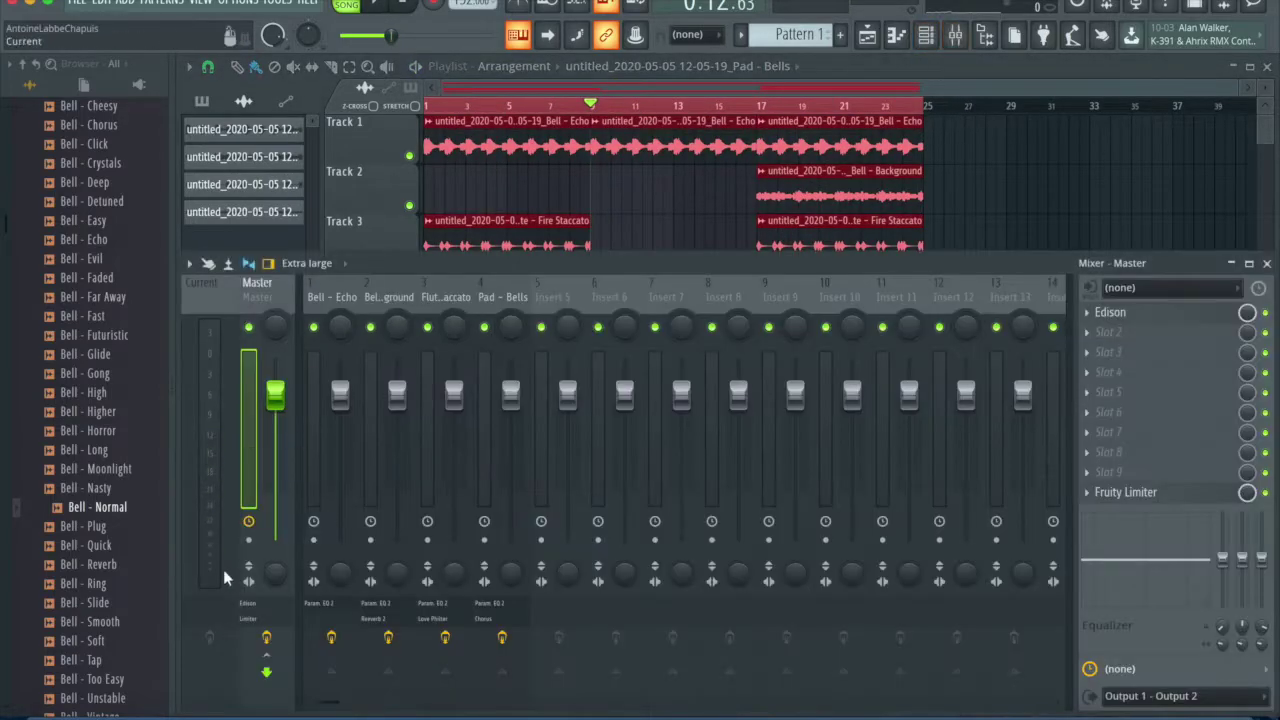
{"action": "key", "text": "ctrl+alt+r"}
{"action": "left_click", "coordinate": [780, 503]}
Step: Route the rendered Master audio channel to mixer track 5 and start playback
{"action": "left_click", "coordinate": [928, 36]}
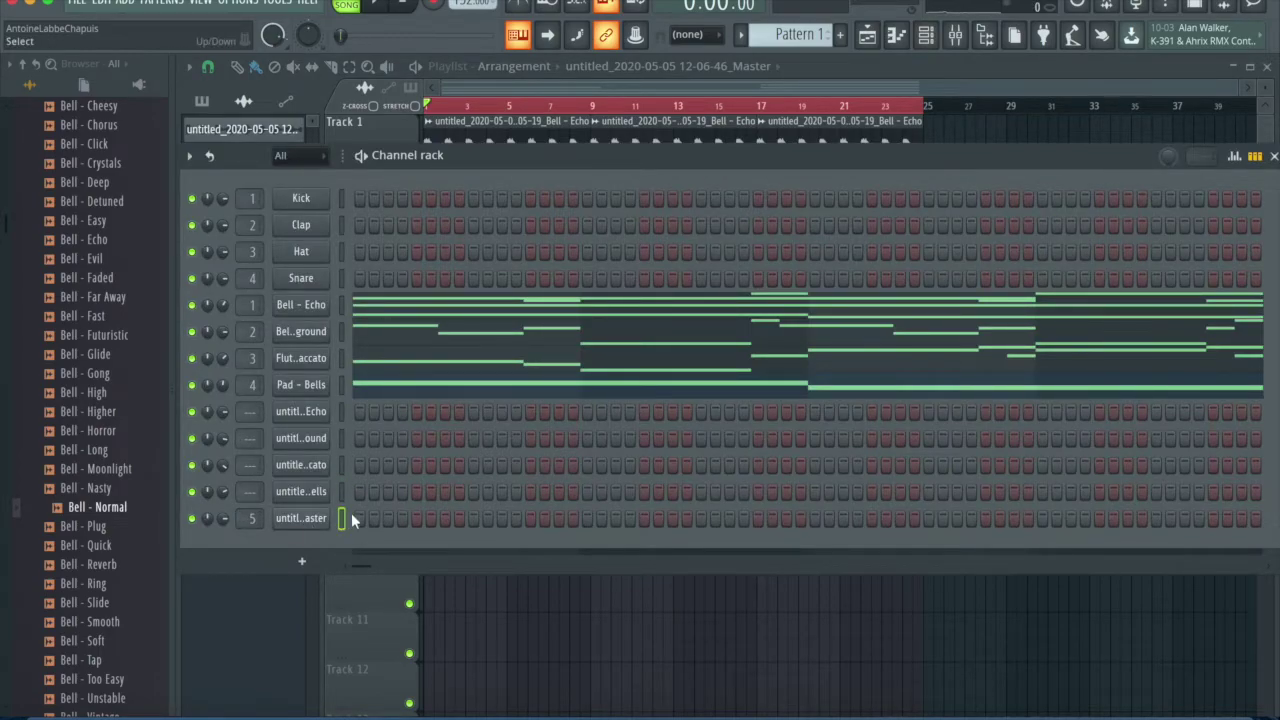
{"action": "left_click", "coordinate": [969, 34]}
{"action": "right_click", "coordinate": [586, 338]}
{"action": "mouse_move", "coordinate": [650, 440]}
{"action": "left_click", "coordinate": [828, 437]}
{"action": "left_click", "coordinate": [575, 165]}
{"action": "left_click", "coordinate": [302, 600]}
{"action": "right_click", "coordinate": [548, 329]}
{"action": "key", "text": "space"}
Step: Mute playlist tracks 1 to 4 and play only the rendered Master clip on Track 5
{"action": "left_click", "coordinate": [867, 36]}
{"action": "left_click", "coordinate": [409, 305]}
{"action": "left_click", "coordinate": [409, 255]}
{"action": "left_click", "coordinate": [409, 205]}
{"action": "left_click", "coordinate": [409, 155]}
{"action": "key", "text": "space"}
{"action": "key", "text": "space"}
Step: Load RC-20 Retro Color on mixer track 5 with a modified Vinyl 1 preset: Distort 21 %, Digital 6 %, Space on, Noise off
{"action": "left_click", "coordinate": [955, 36]}
{"action": "key", "text": "space"}
{"action": "left_click", "coordinate": [1090, 316]}
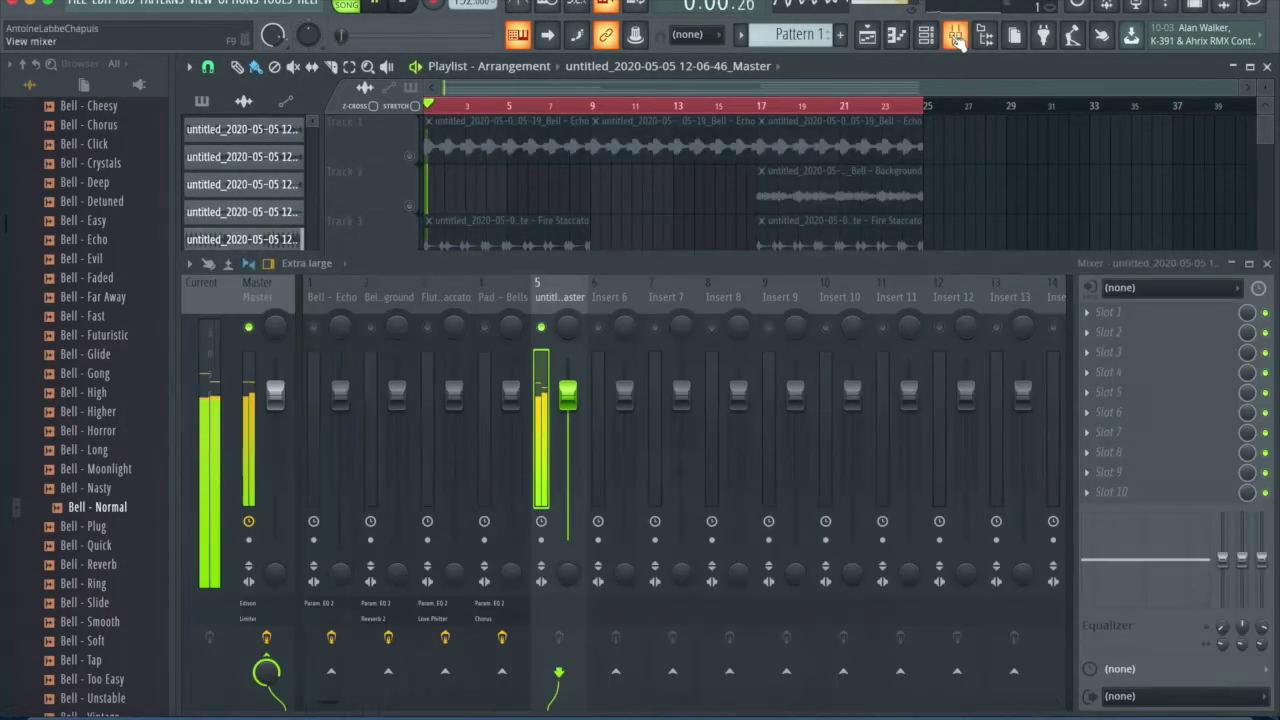
{"action": "left_click", "coordinate": [852, 41]}
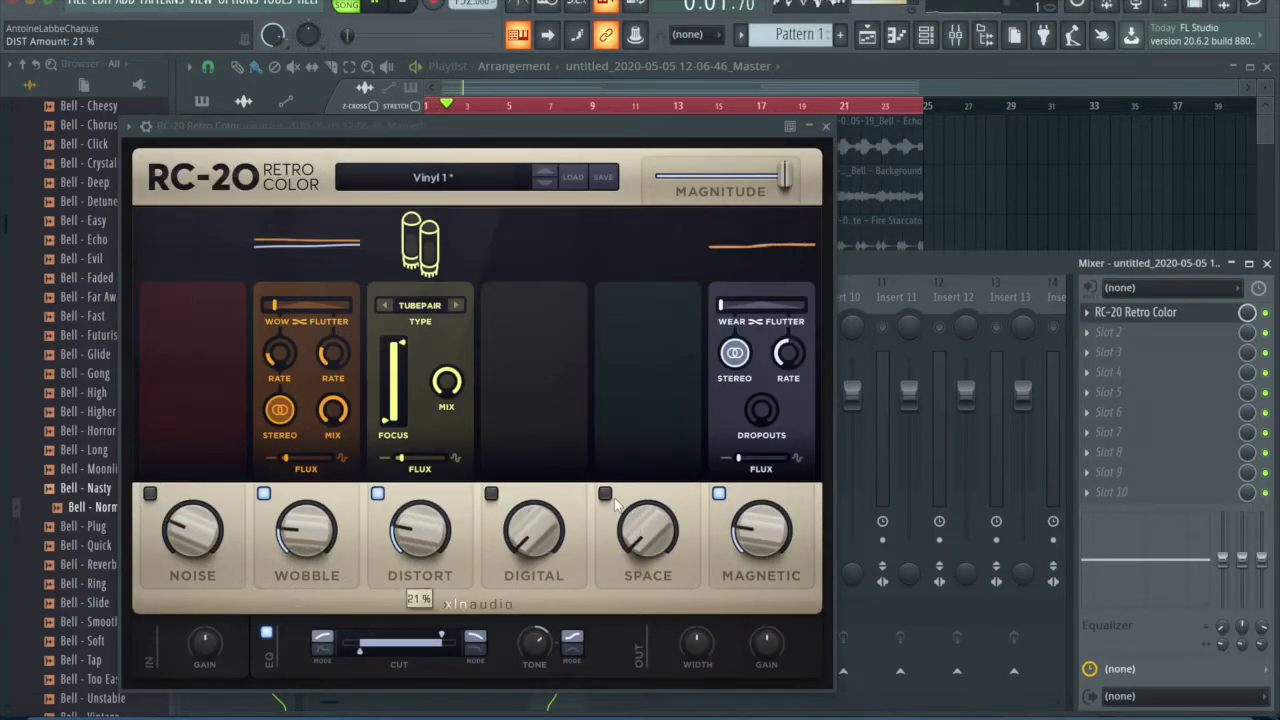
{"action": "left_click", "coordinate": [606, 494]}
{"action": "left_click", "coordinate": [491, 494]}
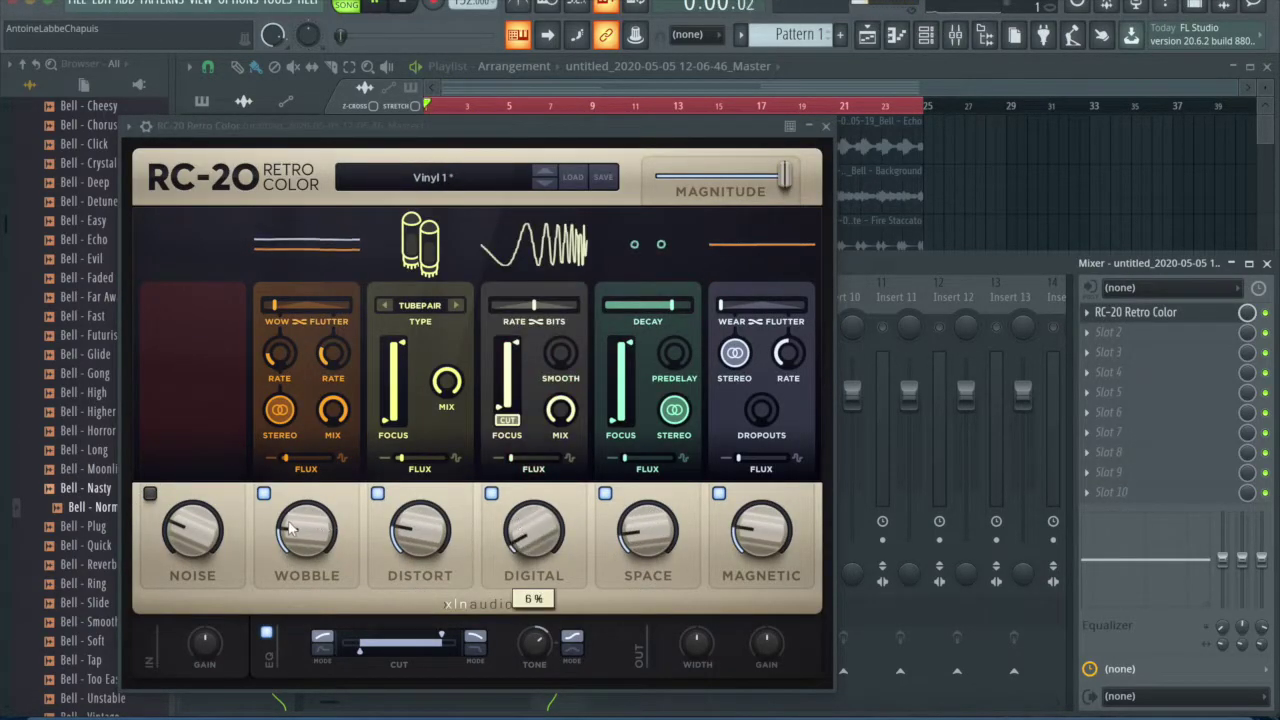
{"action": "left_click", "coordinate": [827, 128]}
Step: Add Fruity Chorus in the second effect slot of mixer track 5 with a mix level of 24%
{"action": "left_click", "coordinate": [1087, 332]}
{"action": "mouse_move", "coordinate": [1124, 315]}
{"action": "left_click", "coordinate": [863, 660]}
{"action": "left_click", "coordinate": [757, 265]}
{"action": "left_click_drag", "start_coordinate": [1247, 332], "coordinate": [1247, 408]}
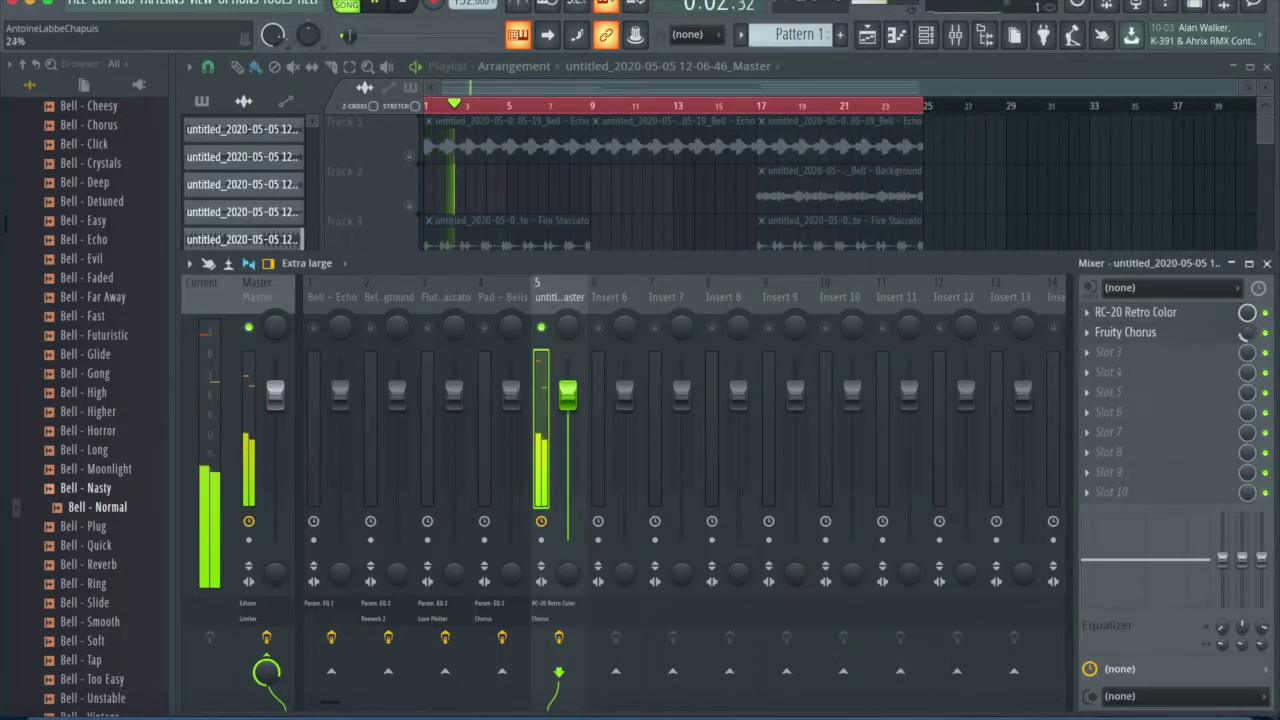
{"action": "left_click", "coordinate": [1100, 335]}
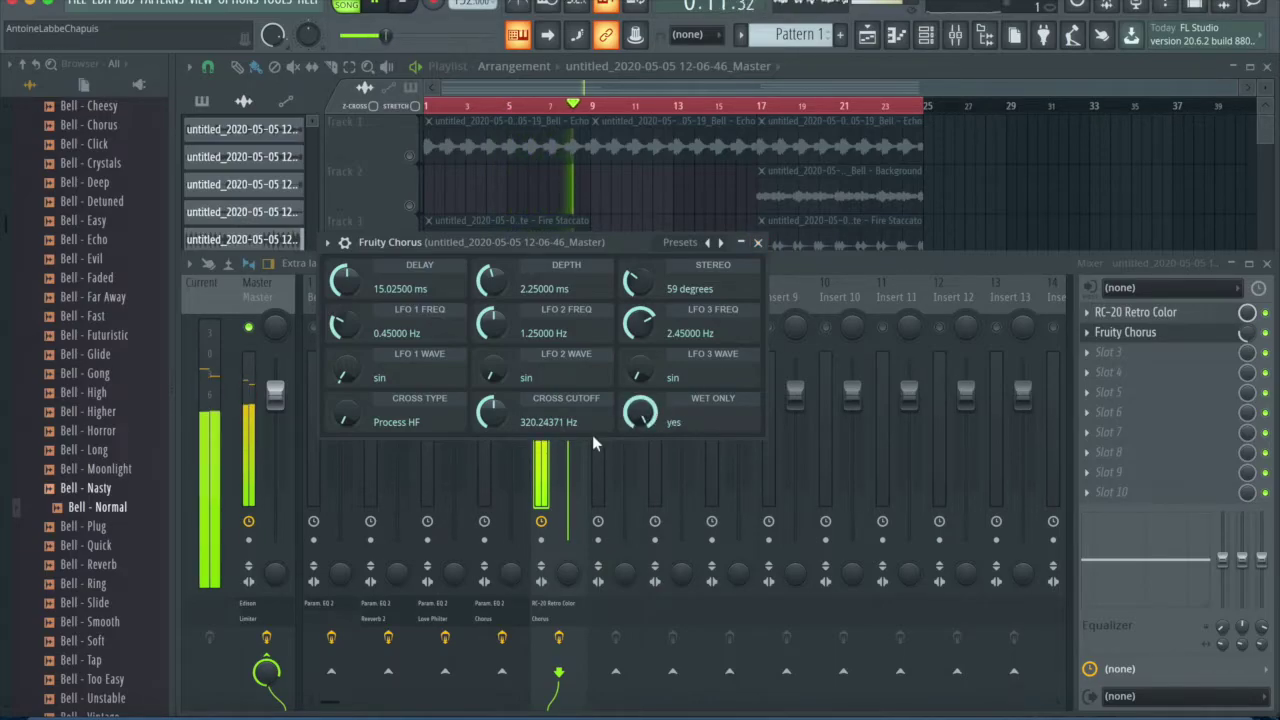
{"action": "left_click", "coordinate": [758, 243]}
Step: Play the Master clip from bar 17 and switch off the Space and Distort modules of RC-20 Retro Color
{"action": "key", "text": "F9"}
{"action": "left_click", "coordinate": [762, 106]}
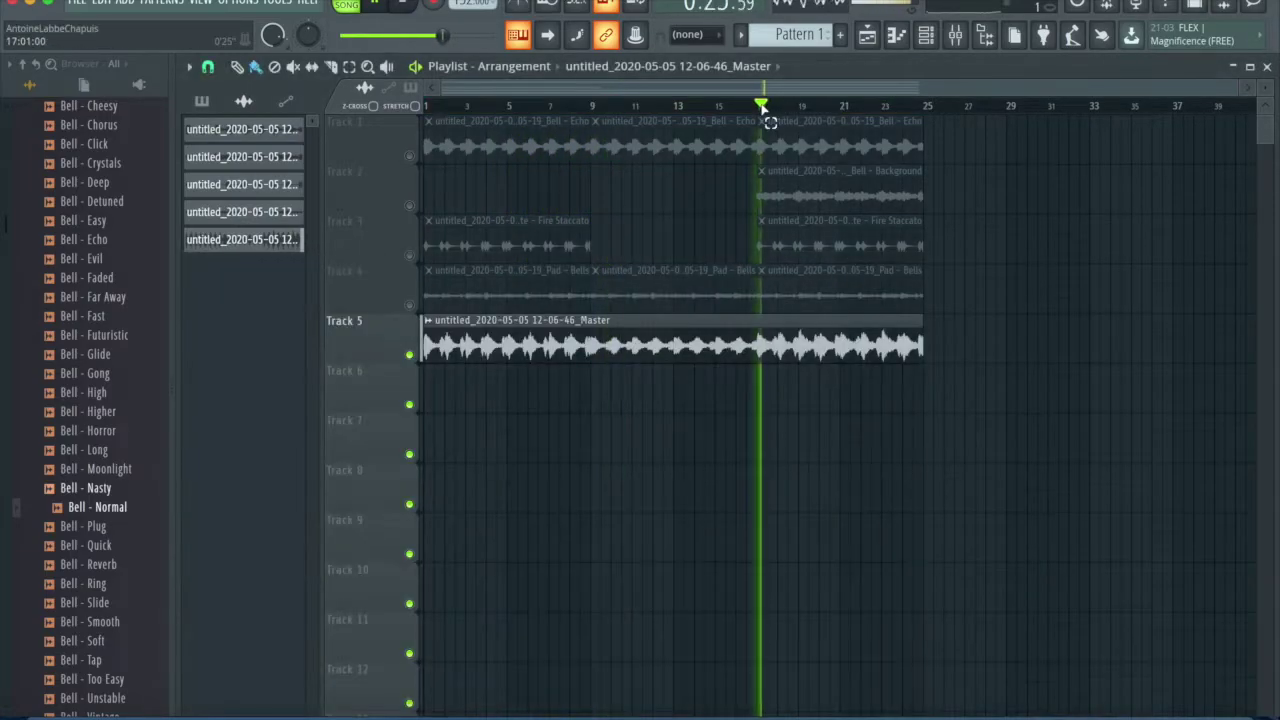
{"action": "left_click", "coordinate": [955, 36]}
{"action": "left_click", "coordinate": [1140, 313]}
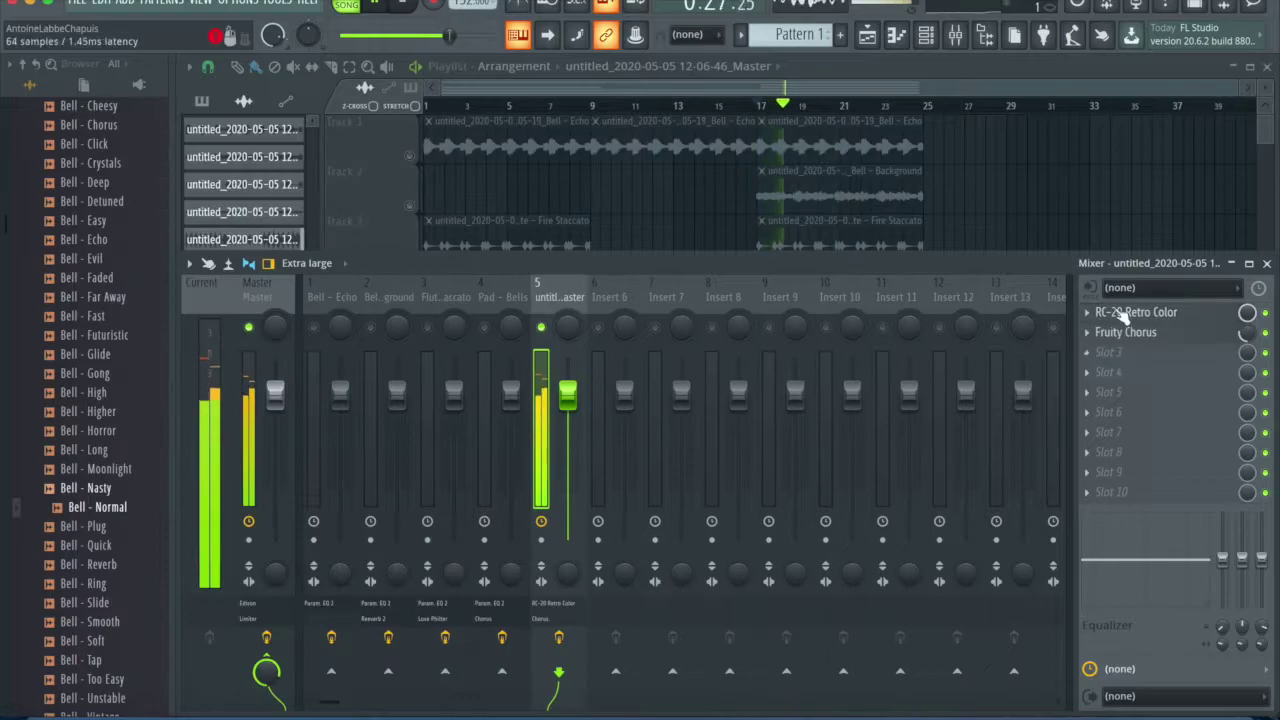
{"action": "left_click", "coordinate": [1140, 312]}
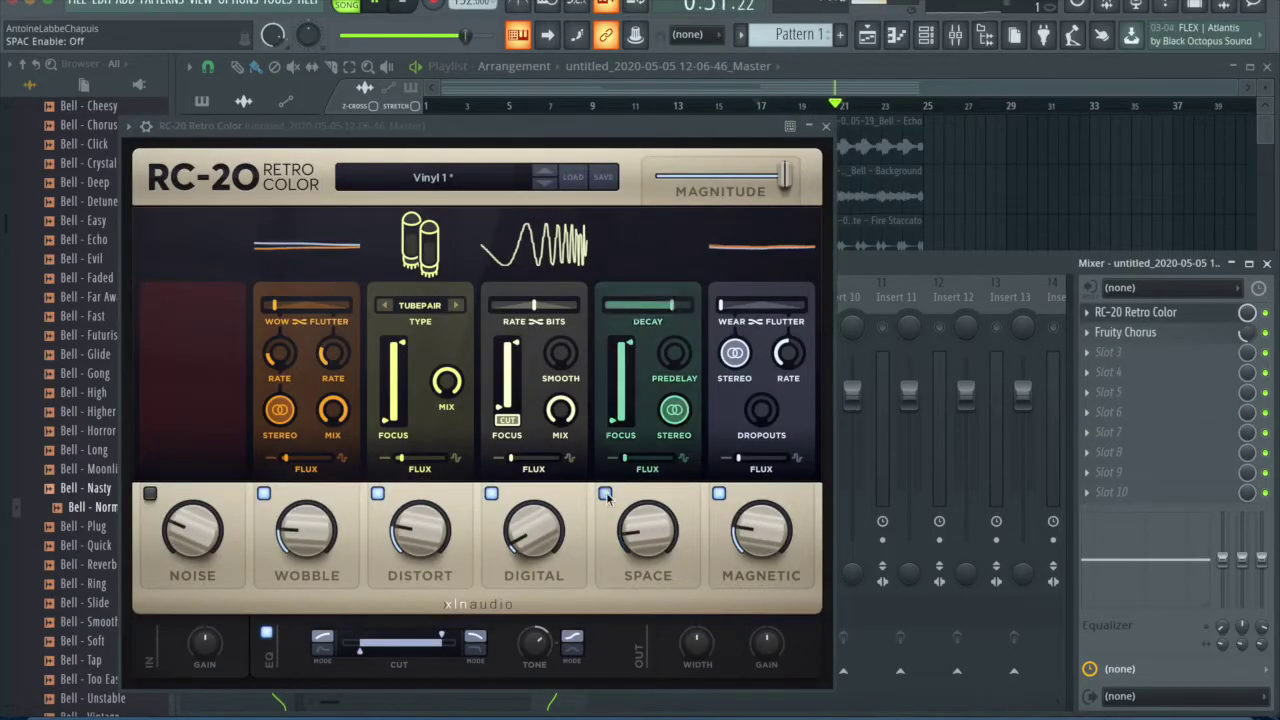
{"action": "left_click", "coordinate": [605, 494]}
{"action": "left_click", "coordinate": [377, 494]}
{"action": "left_click", "coordinate": [377, 494]}
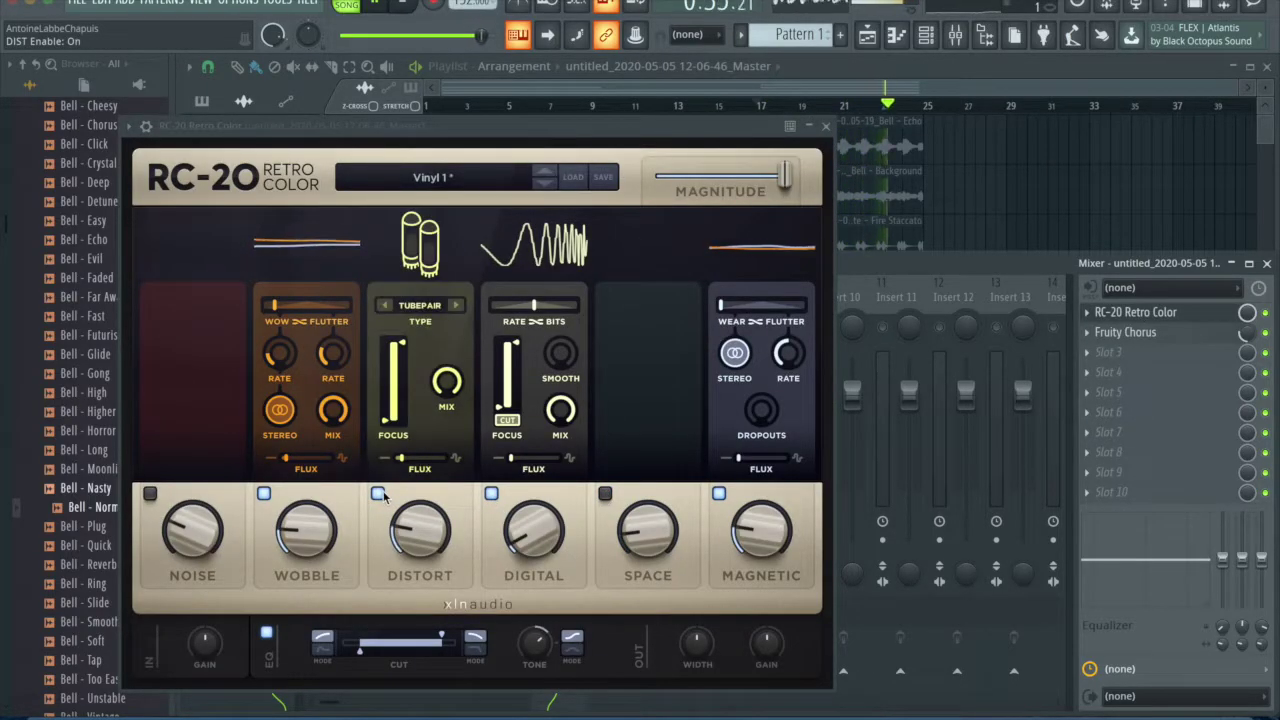
{"action": "left_click", "coordinate": [377, 494]}
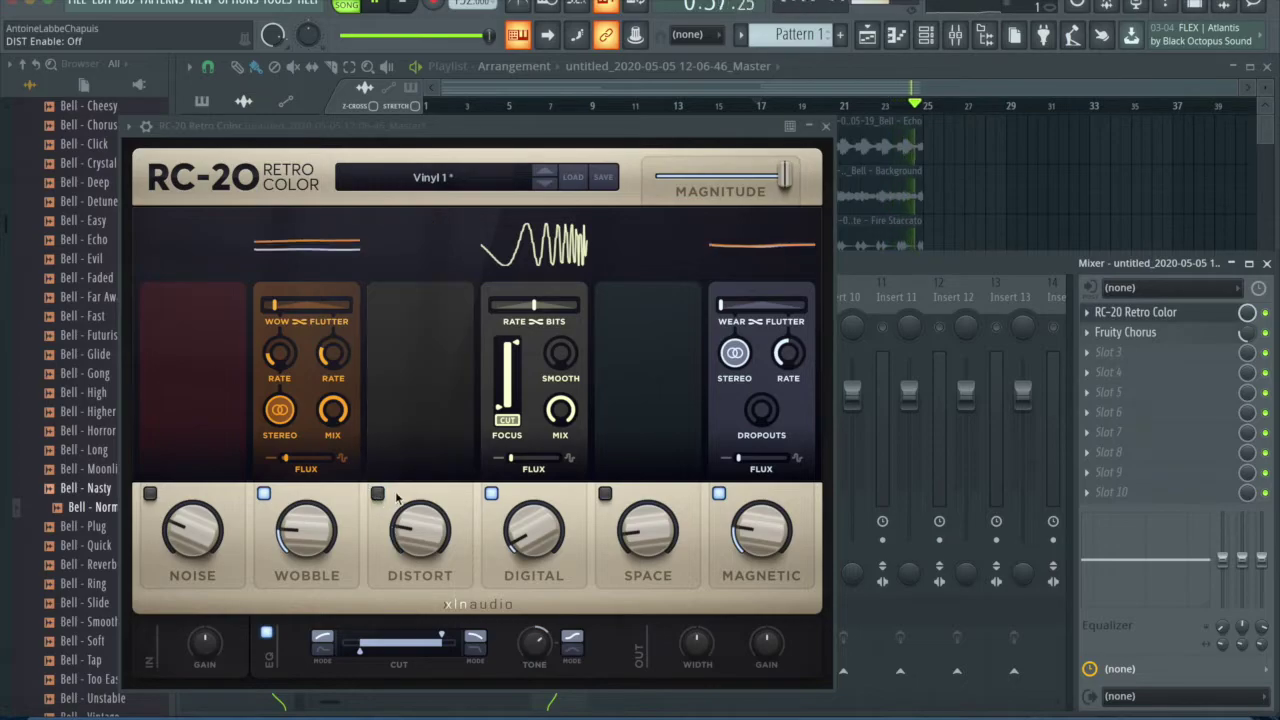
{"action": "left_click", "coordinate": [827, 127]}
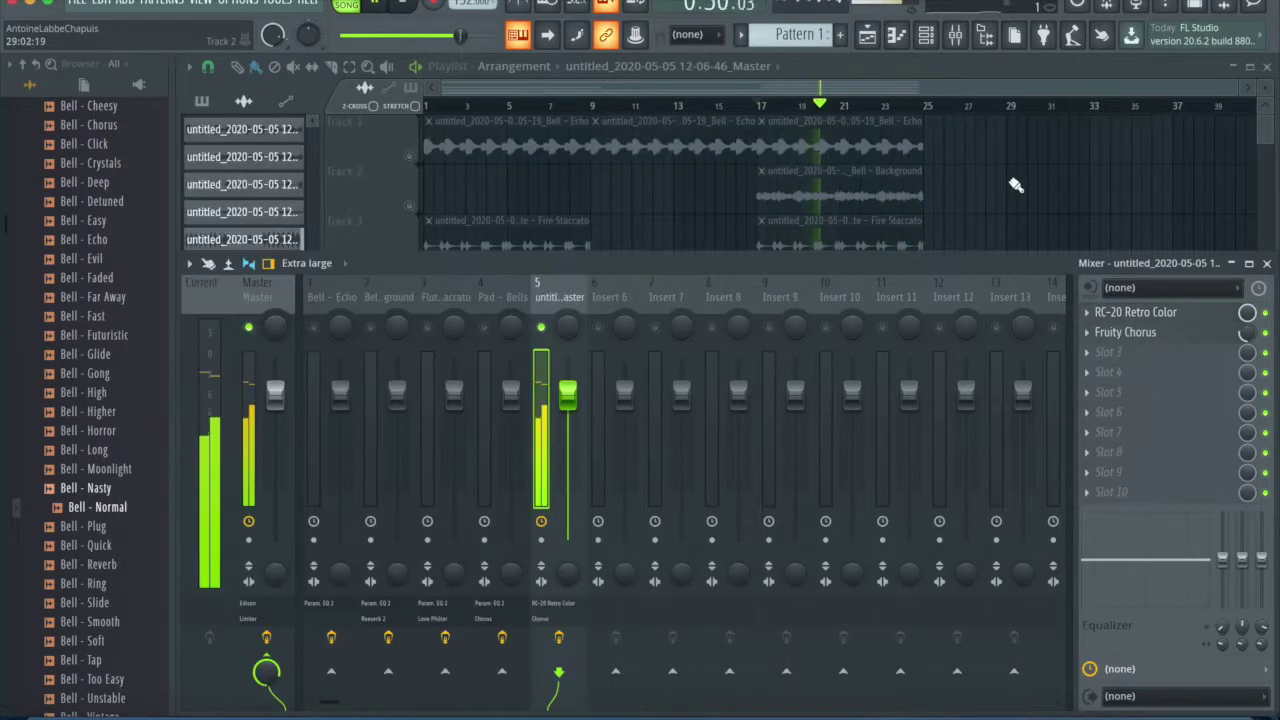
{"action": "left_click", "coordinate": [1108, 353]}
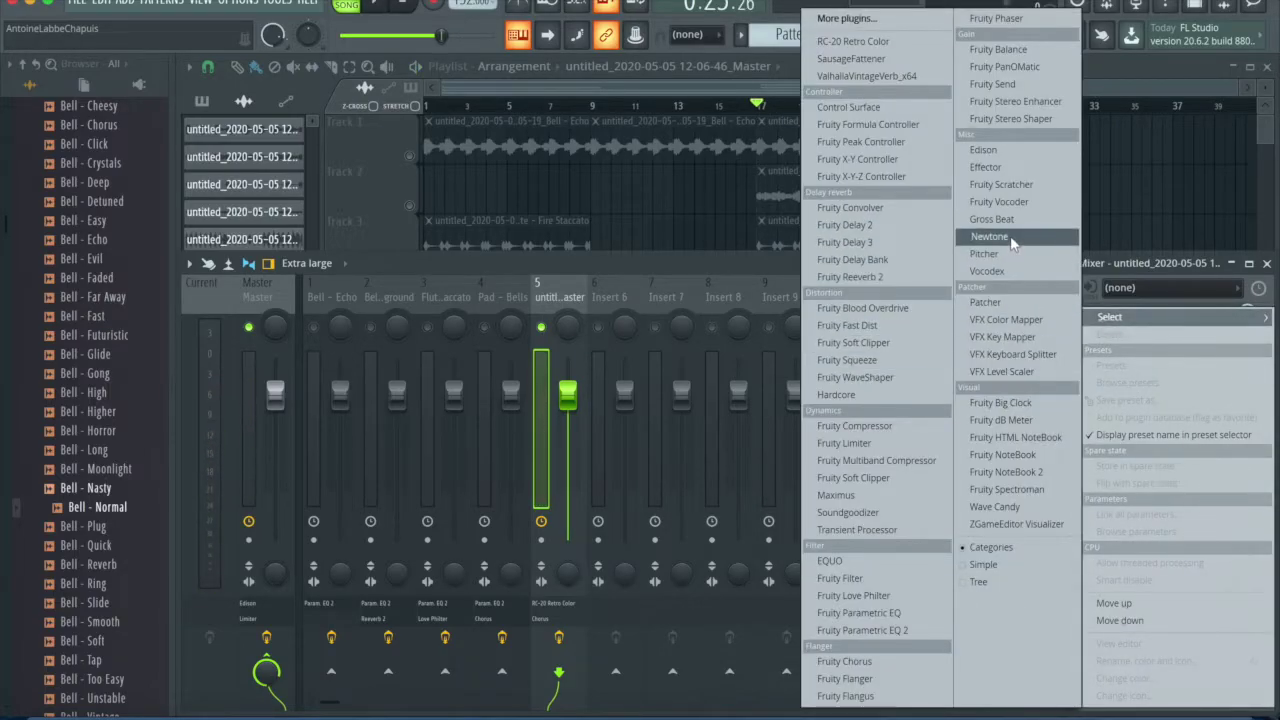
{"action": "left_click", "coordinate": [1146, 157]}
{"action": "left_click", "coordinate": [1113, 166]}
{"action": "left_click_drag", "start_coordinate": [973, 344], "coordinate": [820, 366]}
{"action": "left_click", "coordinate": [818, 368], "text": "ctrl"}
Step: Try pitching the rendered Master clip by +200 and -200 cents with the Auto stretch mode
{"action": "double_click", "coordinate": [641, 344]}
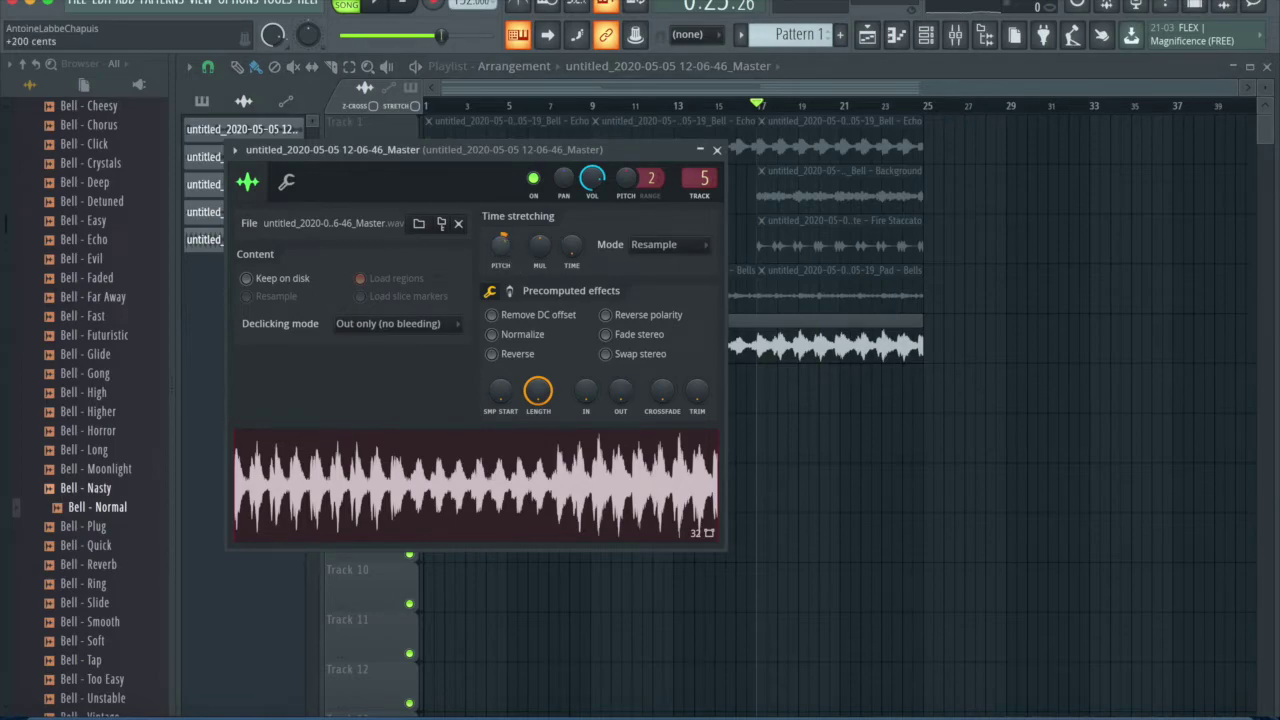
{"action": "key", "text": "space"}
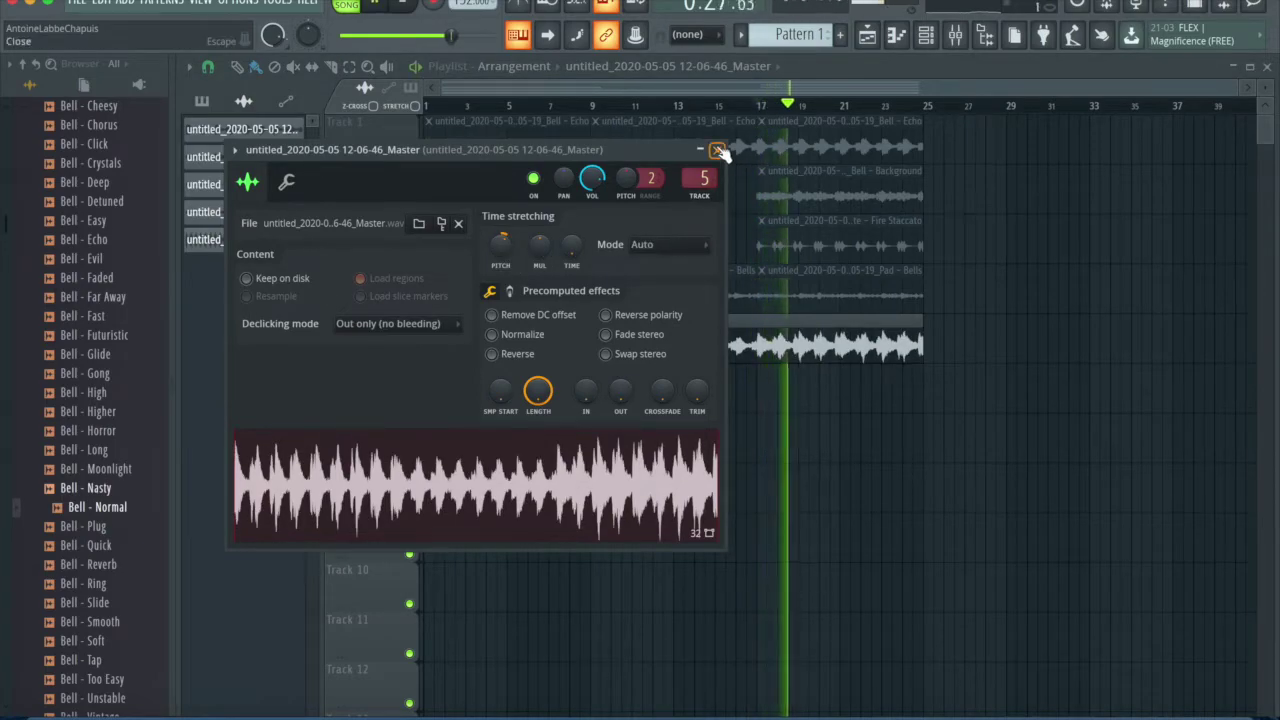
{"action": "left_click", "coordinate": [718, 151]}
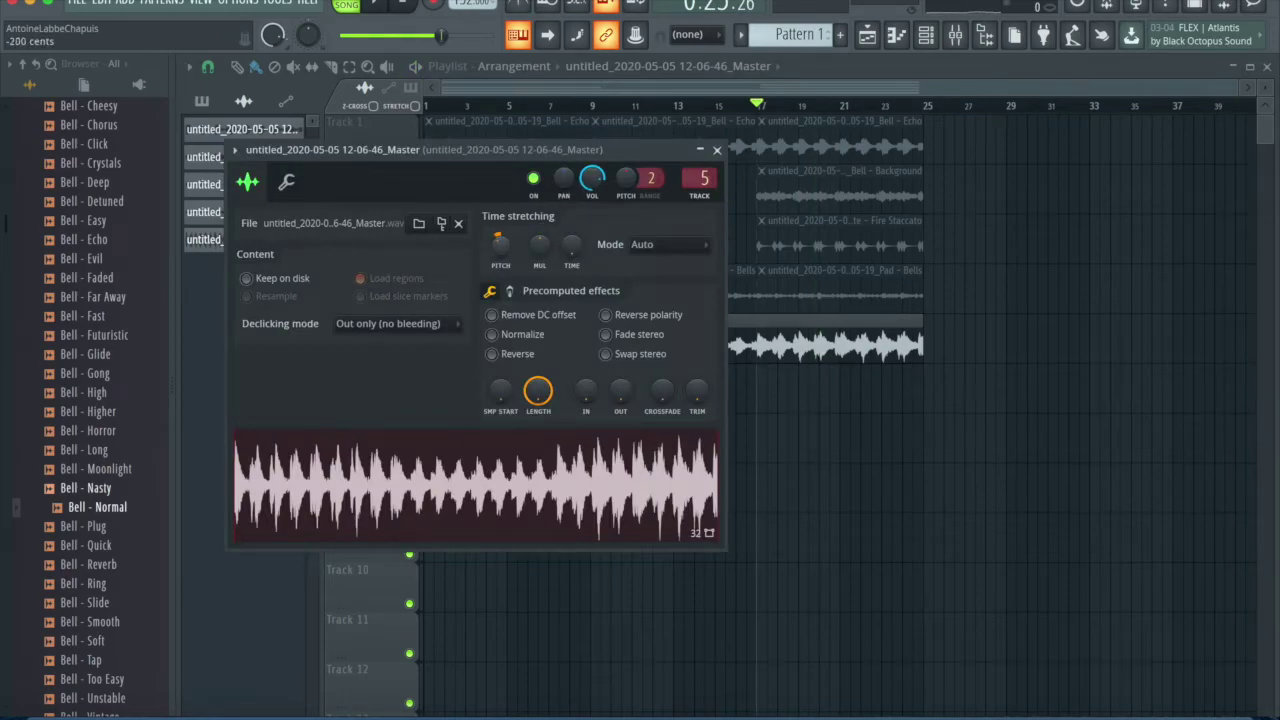
{"action": "left_click", "coordinate": [716, 151]}
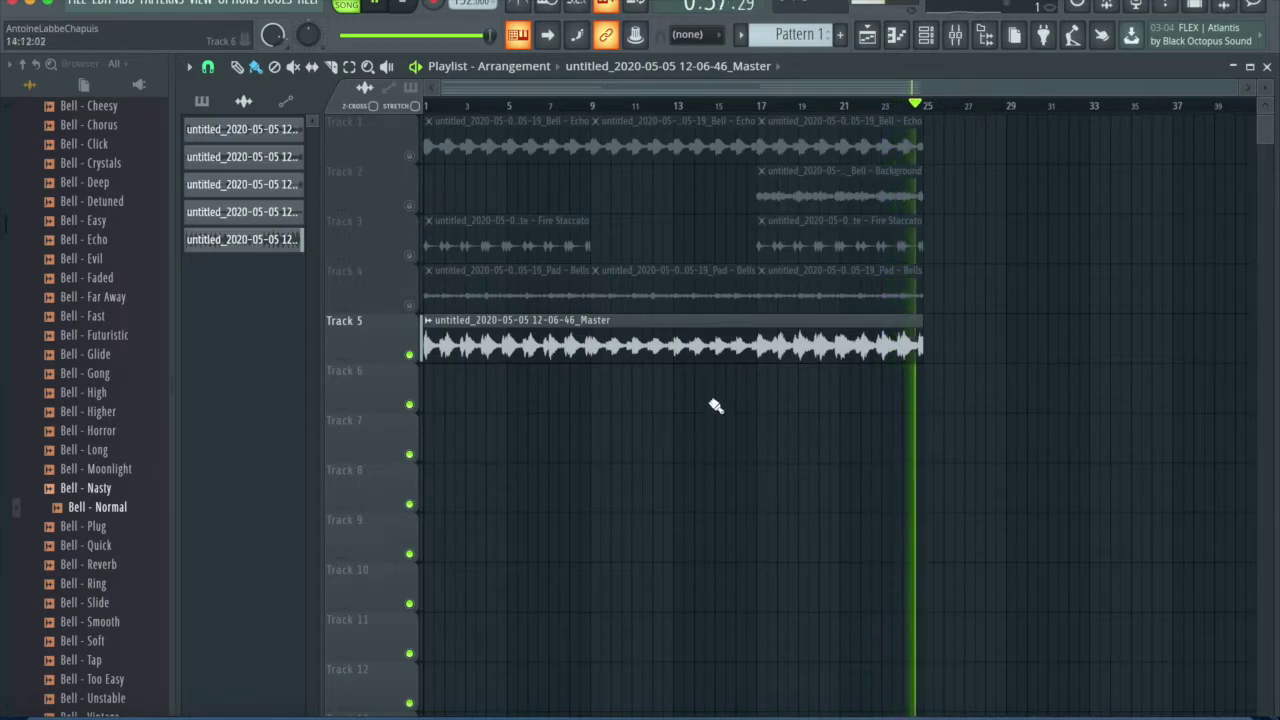
Step: Delete the rendered Master clip from Track 5 and unmute playlist tracks 1 to 4
{"action": "right_click", "coordinate": [758, 355]}
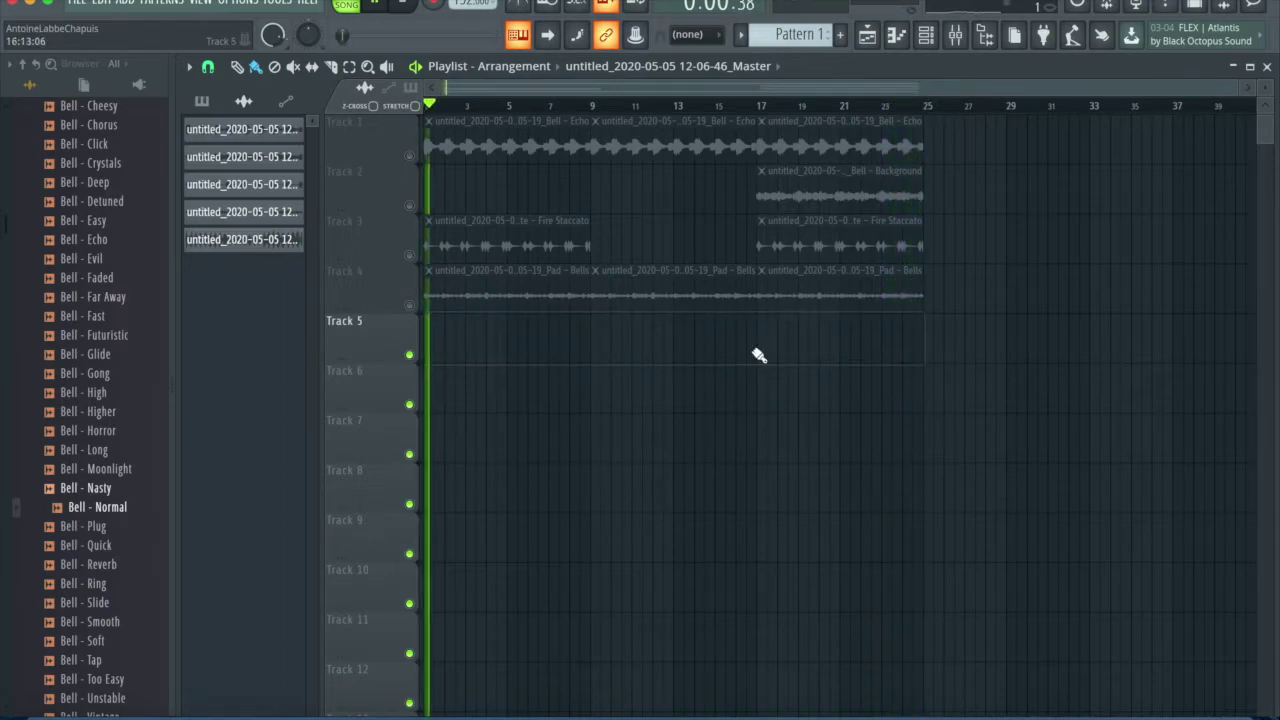
{"action": "right_click", "coordinate": [418, 352]}
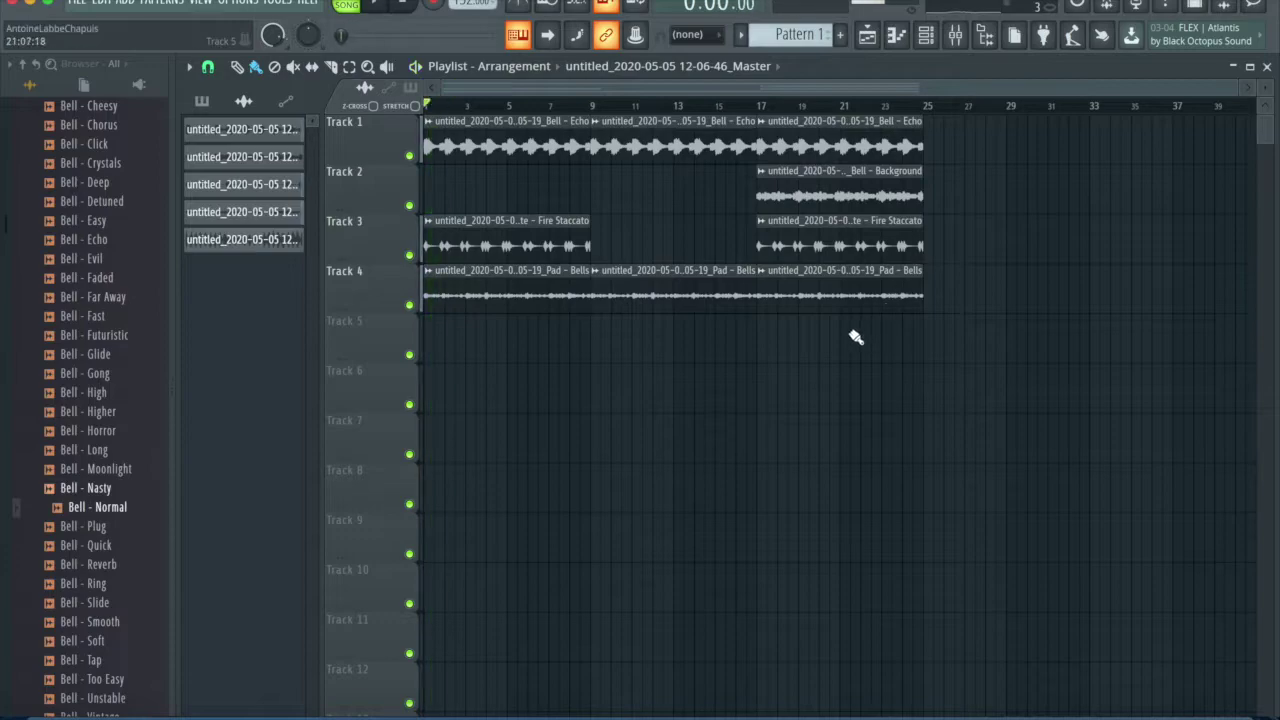
Step: Duplicate the Bell - Echo, Bell - Background and Pad - Bells clips from bar 17 to bar 25 and play them
{"action": "left_click_drag", "start_coordinate": [888, 175], "coordinate": [856, 150]}
{"action": "key", "text": "ctrl+b"}
{"action": "left_click_drag", "start_coordinate": [946, 284], "coordinate": [877, 275]}
{"action": "key", "text": "ctrl+b"}
{"action": "right_click", "coordinate": [972, 371]}
{"action": "key", "text": "space"}
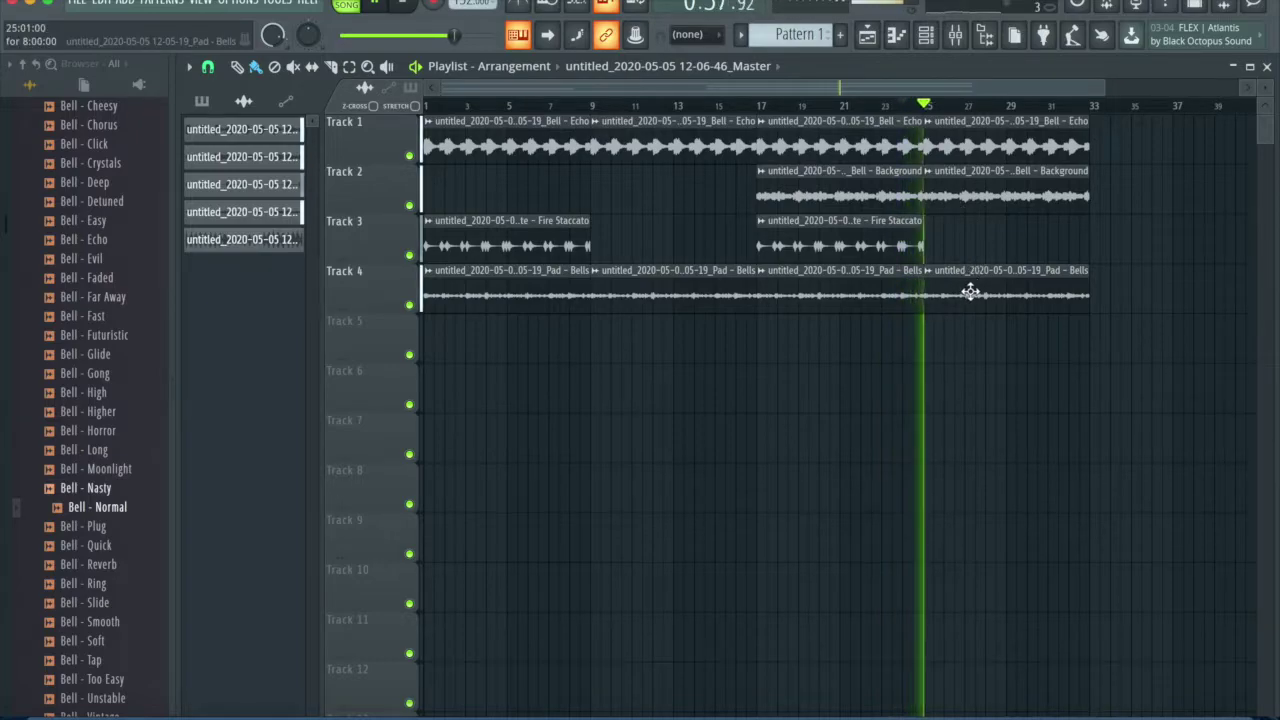
Step: Try a flute clip on Track 3 after bar 25 and remove it again
{"action": "scroll", "coordinate": [915, 220], "scroll_direction": "down", "scroll_amount": 1}
{"action": "left_click", "coordinate": [915, 220]}
{"action": "right_click", "coordinate": [940, 225]}
Step: Check the channel settings of the Bell - Background and Pad - Bells clips during playback
{"action": "double_click", "coordinate": [894, 171]}
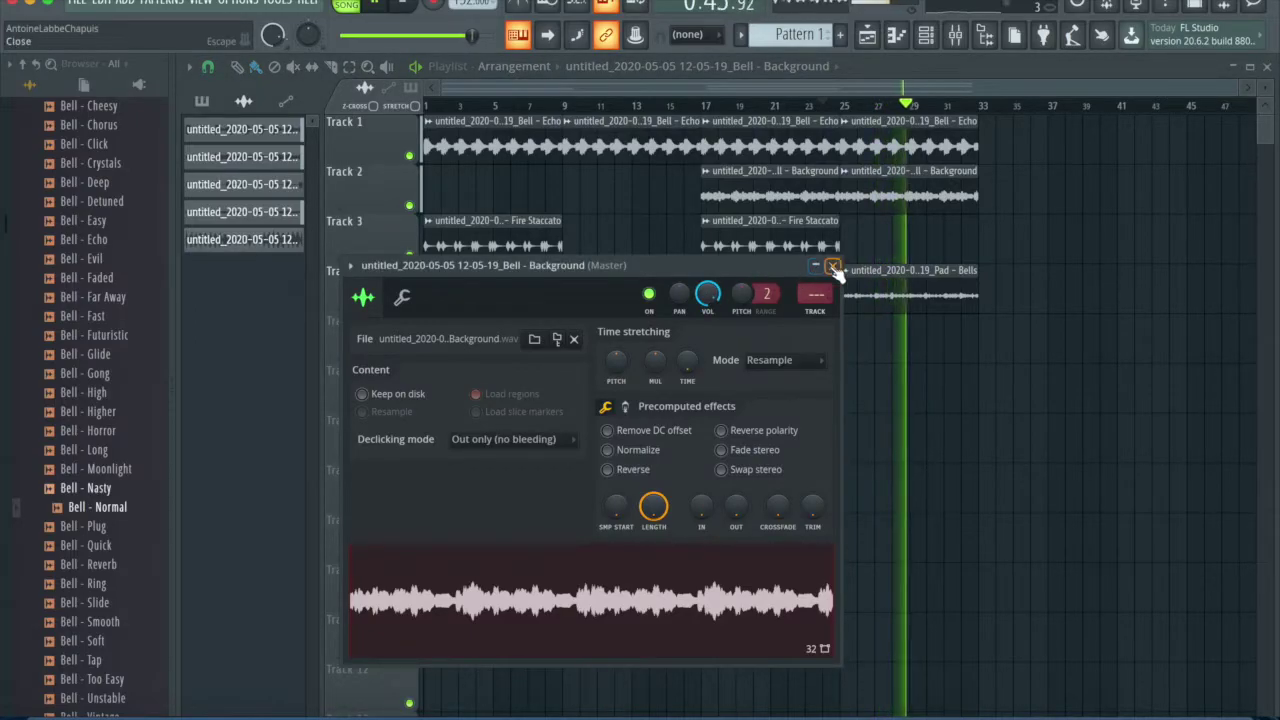
{"action": "left_click", "coordinate": [834, 268]}
{"action": "left_click", "coordinate": [680, 134]}
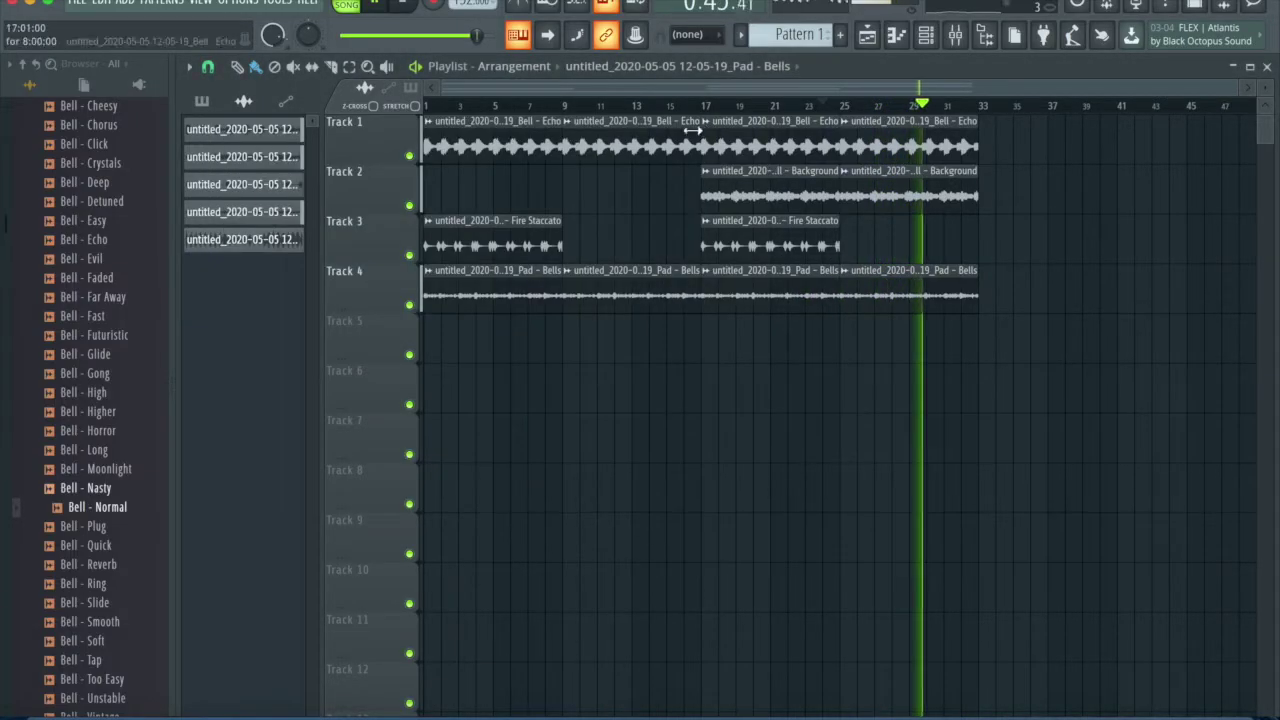
Step: Delete the old Master render from the project's audio clips and stop playback
{"action": "right_click", "coordinate": [234, 233]}
{"action": "left_click", "coordinate": [284, 430]}
{"action": "key", "text": "space"}
Step: Select bars 1 to 32 of the arrangement and render the Master mixer track to a new audio clip
{"action": "left_click_drag", "start_coordinate": [984, 110], "coordinate": [430, 170]}
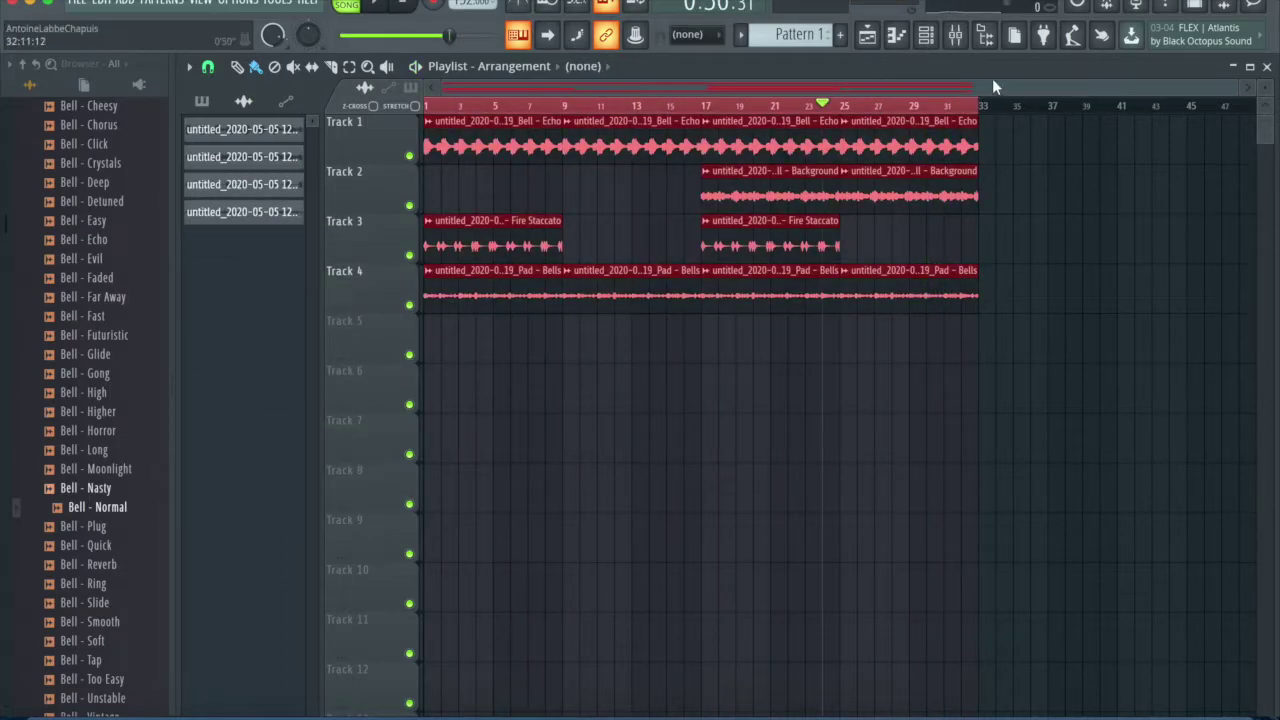
{"action": "left_click", "coordinate": [968, 37]}
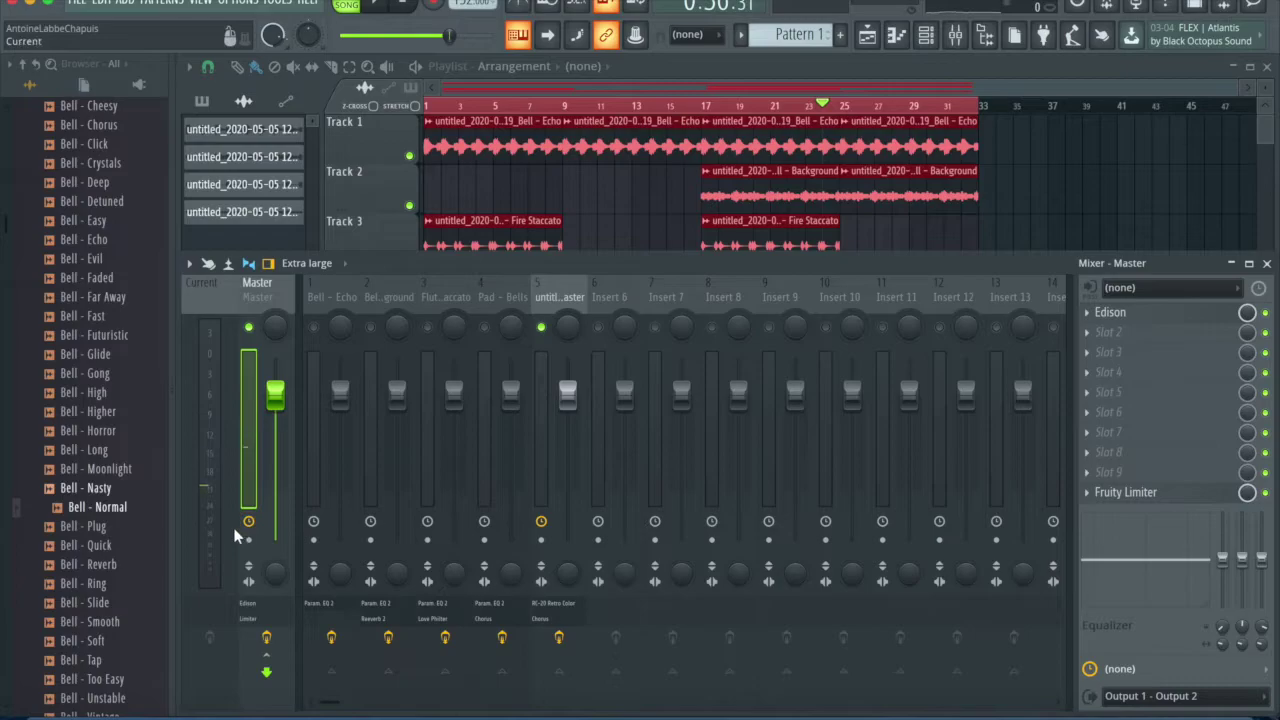
{"action": "key", "text": "alt+r"}
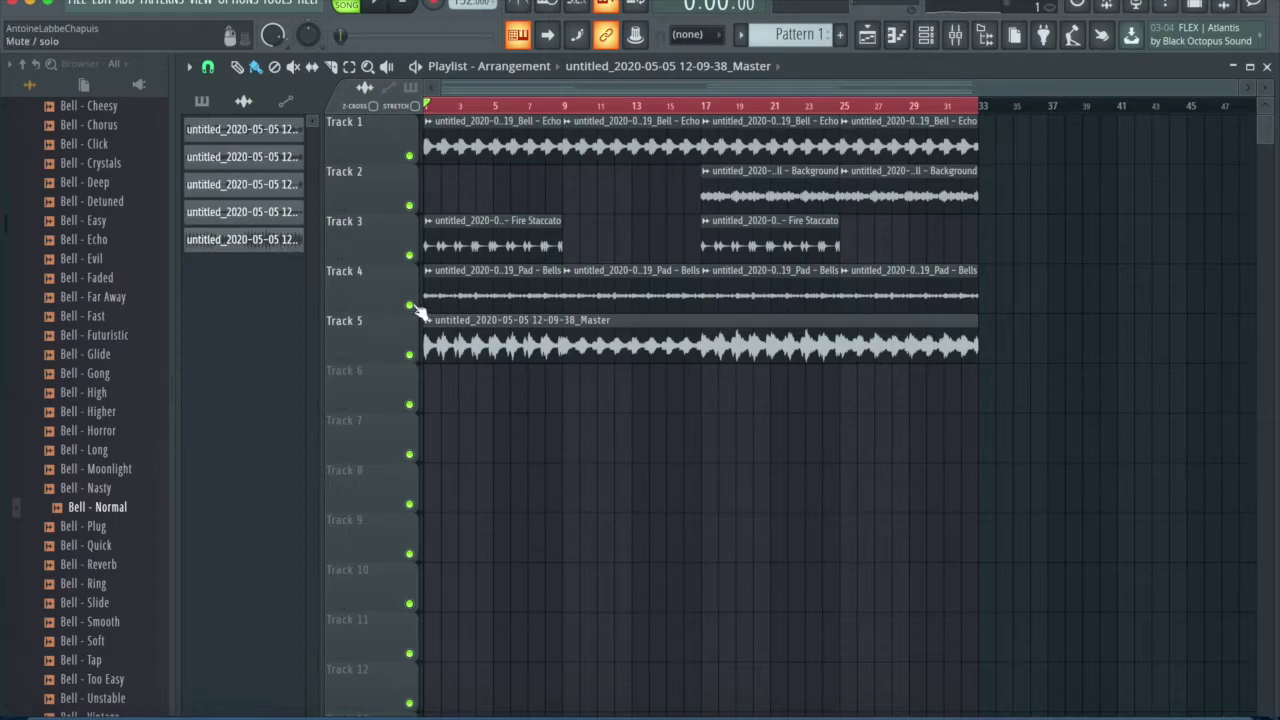
Step: Mute playlist tracks 1 to 4 so that only the new Master clip on Track 5 plays
{"action": "left_click", "coordinate": [409, 305]}
{"action": "left_click", "coordinate": [409, 255]}
{"action": "left_click", "coordinate": [409, 205]}
{"action": "left_click", "coordinate": [409, 155]}
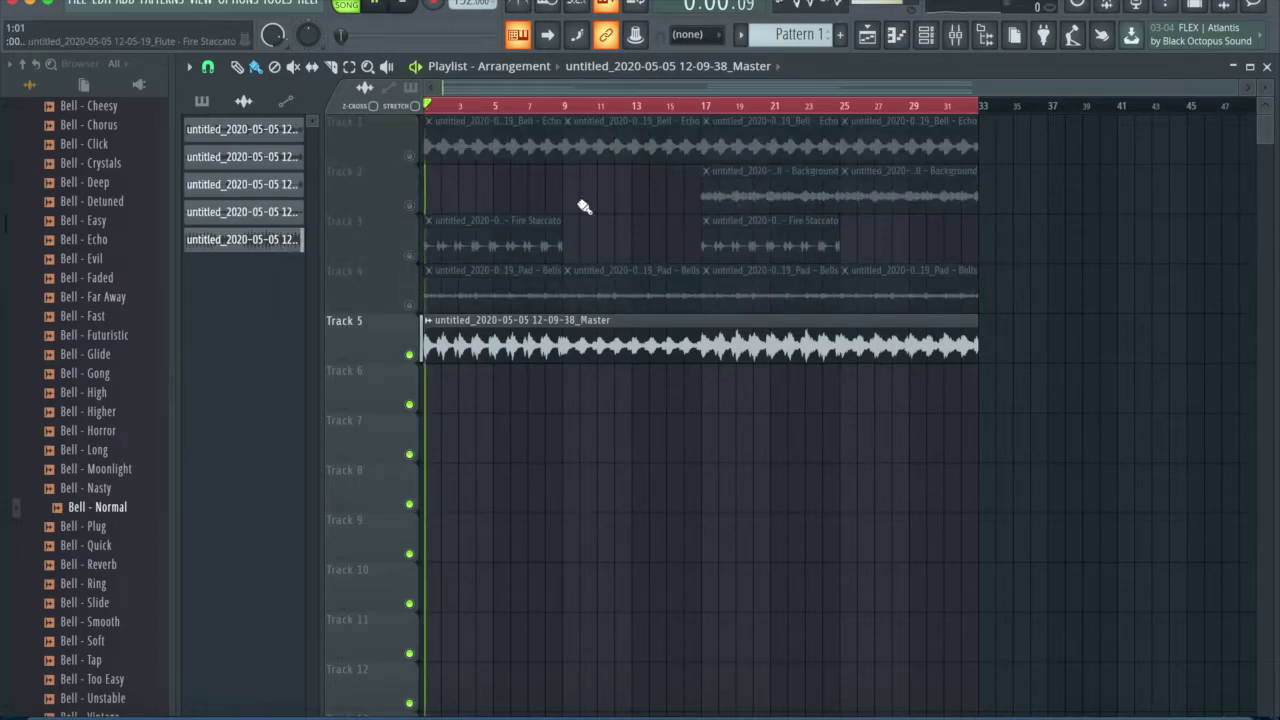
Step: Route the new Master audio channel to mixer track 5 with RC-20 Retro Color and Fruity Chorus
{"action": "key", "text": "F6"}
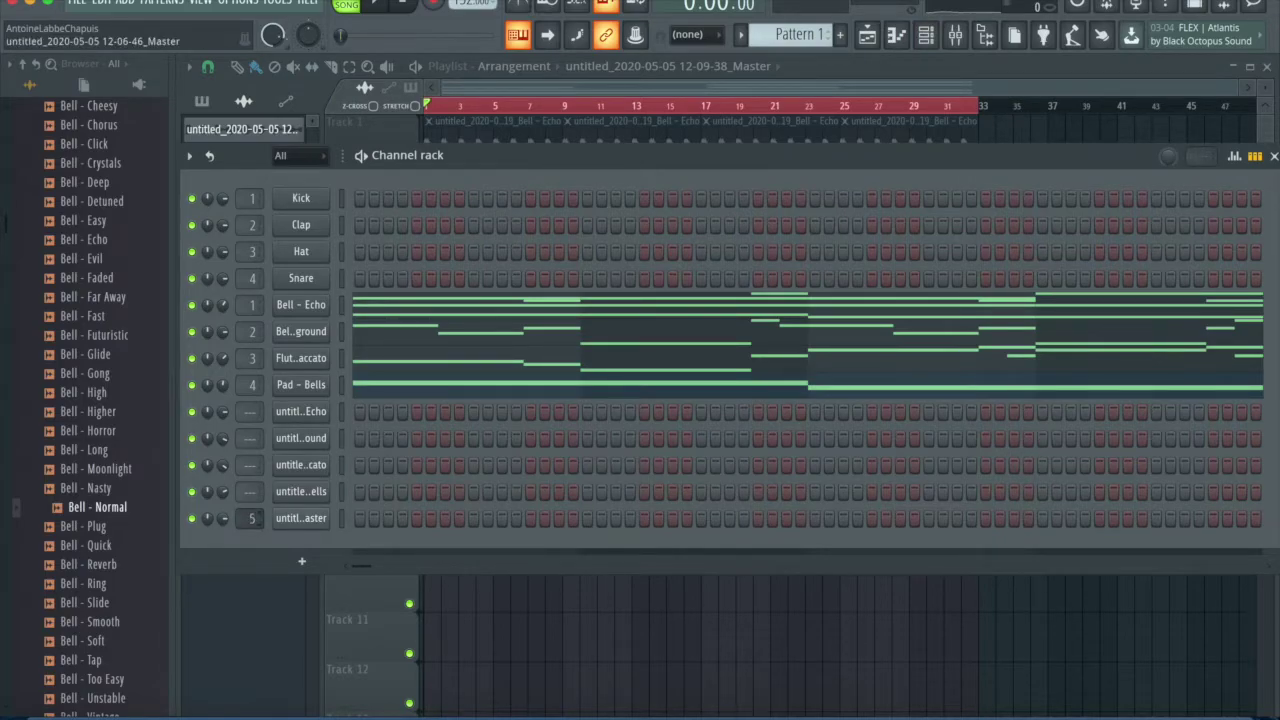
{"action": "key", "text": "F9"}
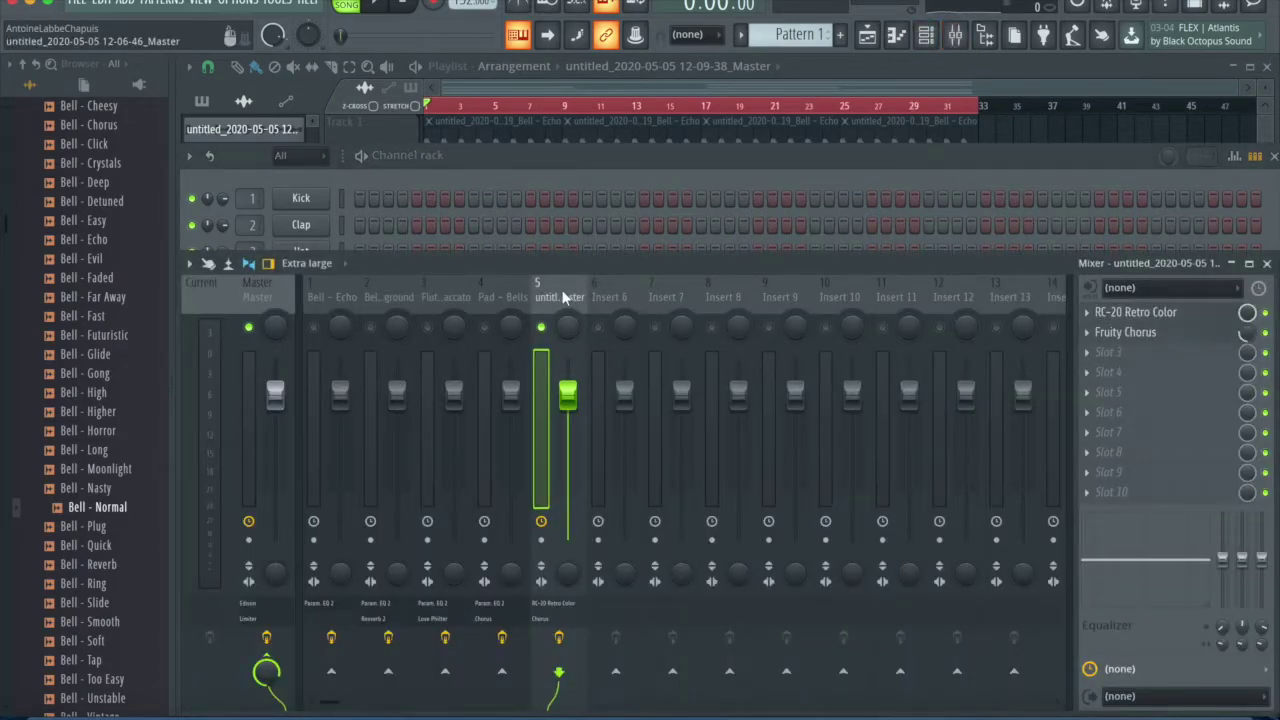
Step: Confirm the selected Master channel's routing to mixer track 5 and play the Master clip from about bar 24
{"action": "right_click", "coordinate": [565, 295]}
{"action": "mouse_move", "coordinate": [686, 446]}
{"action": "left_click", "coordinate": [796, 438]}
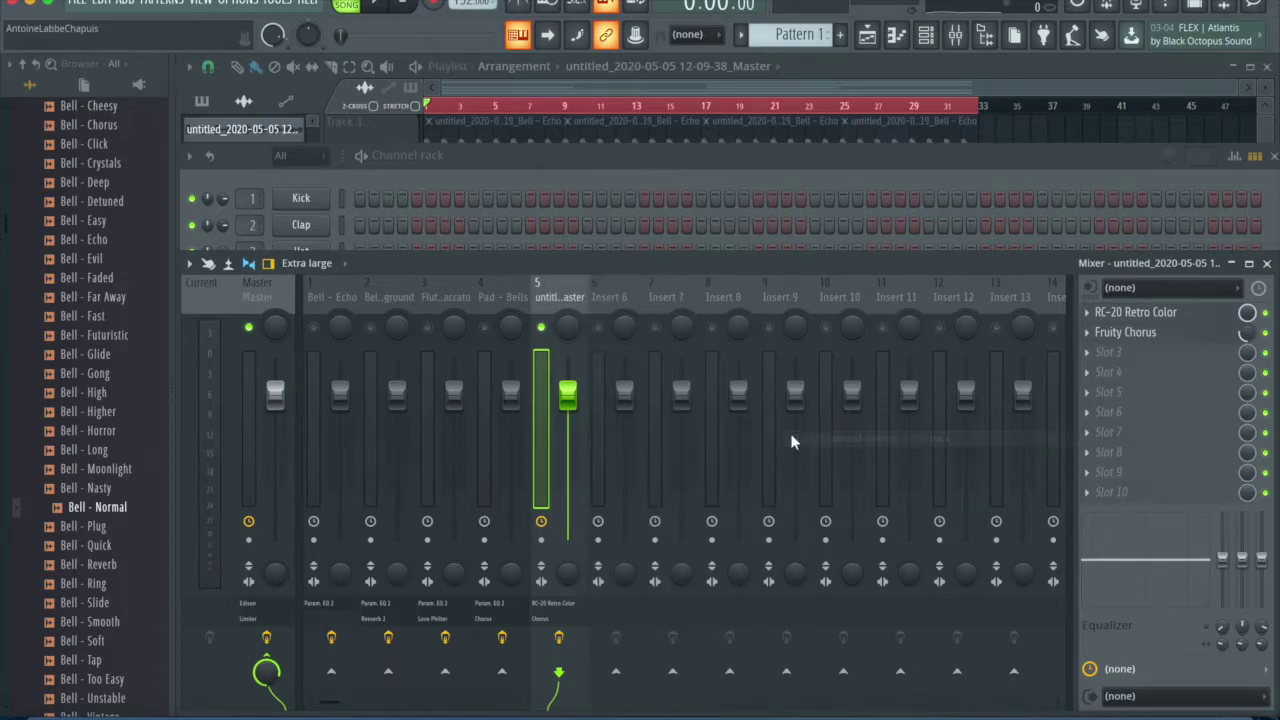
{"action": "key", "text": "space"}
{"action": "key", "text": "F5"}
{"action": "left_click", "coordinate": [818, 105]}
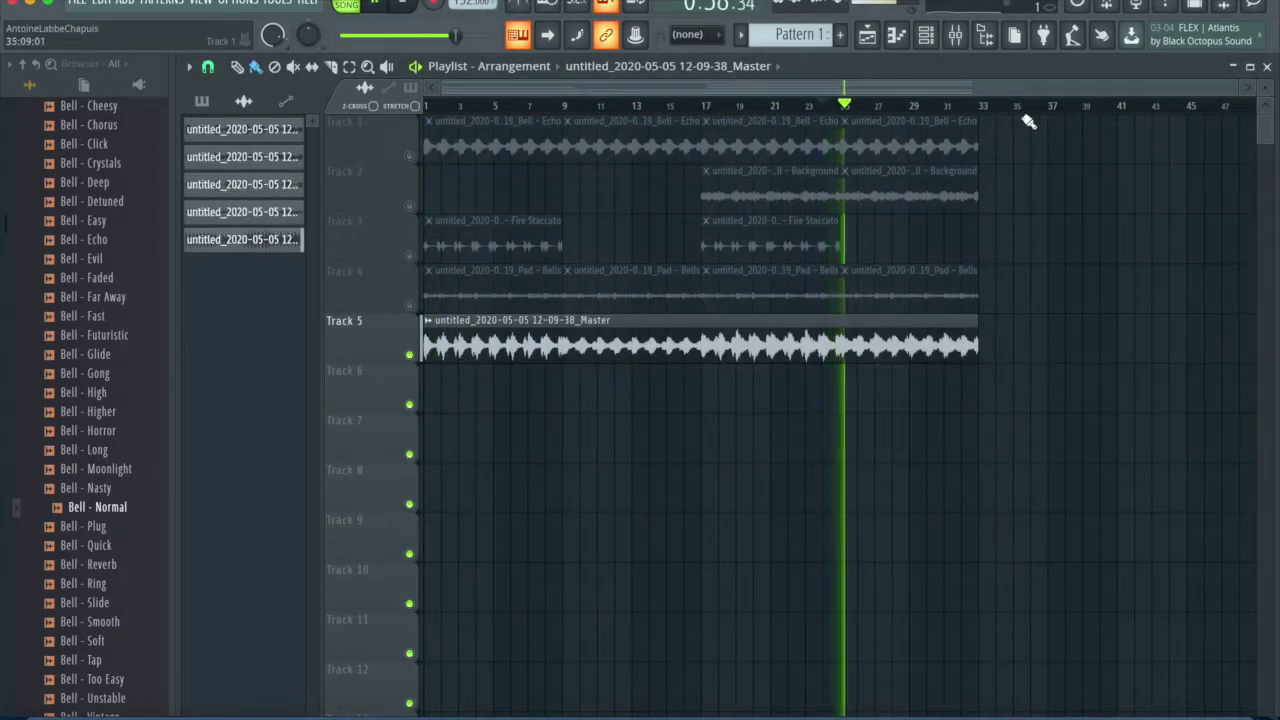
{"action": "key", "text": "space"}
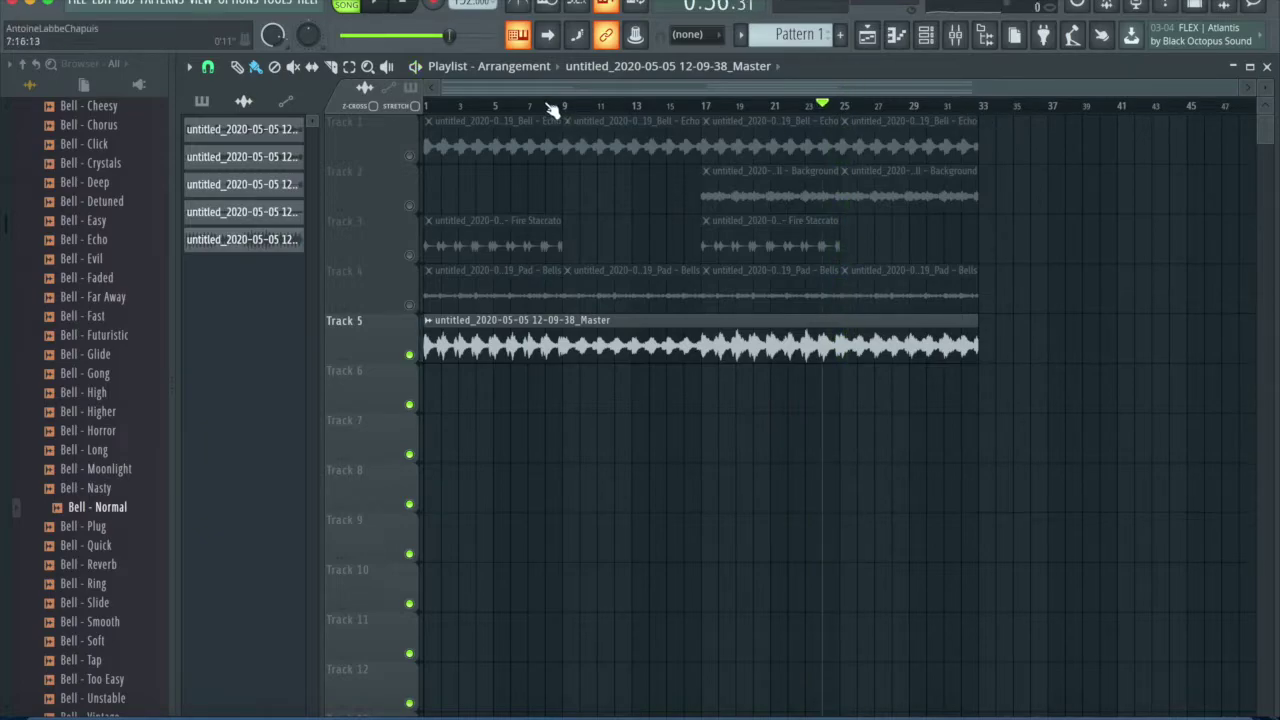
Step: Listen to the processed Master clip on Track 5 from its start and from bars 17 and 25
{"action": "key", "text": "space"}
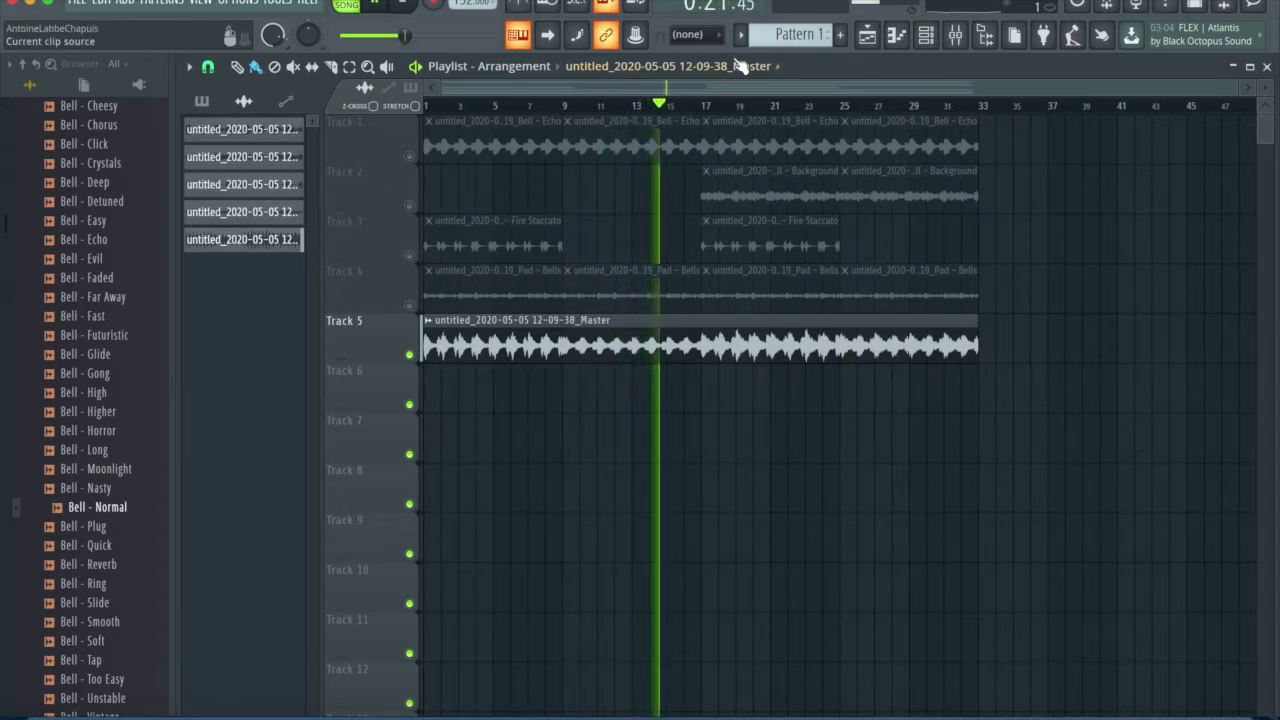
{"action": "left_click", "coordinate": [700, 106]}
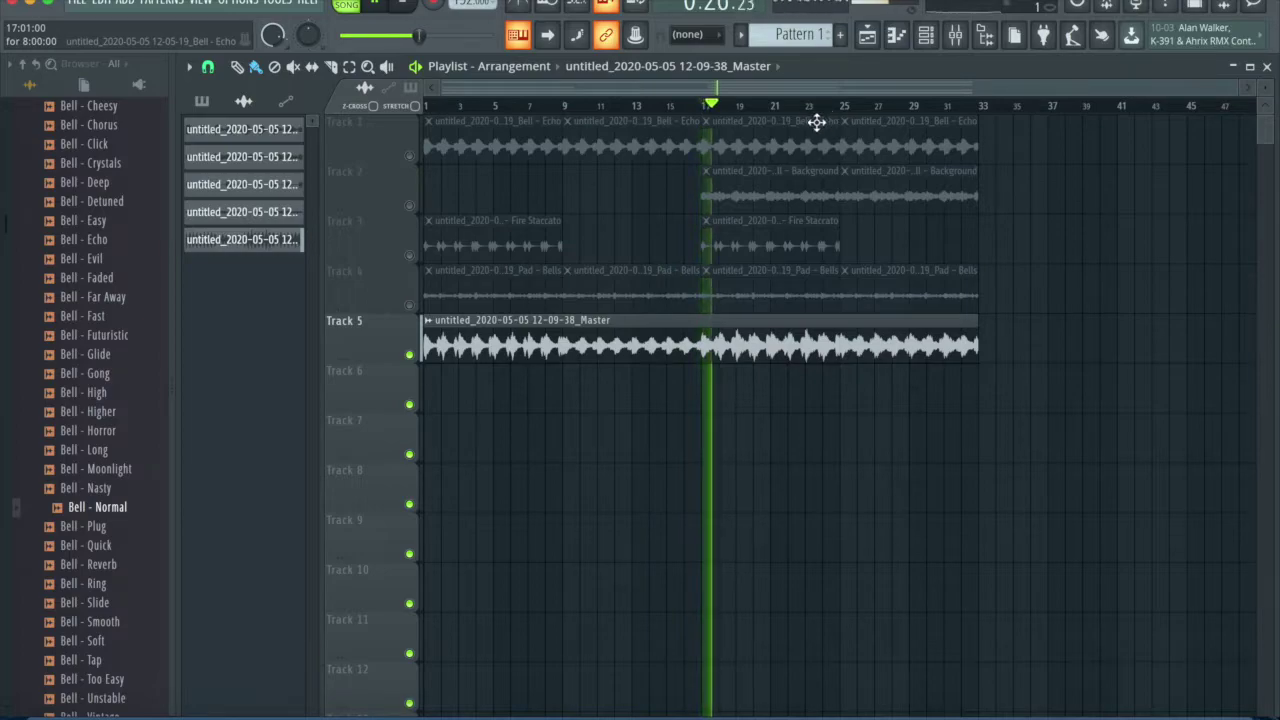
{"action": "left_click", "coordinate": [842, 108]}
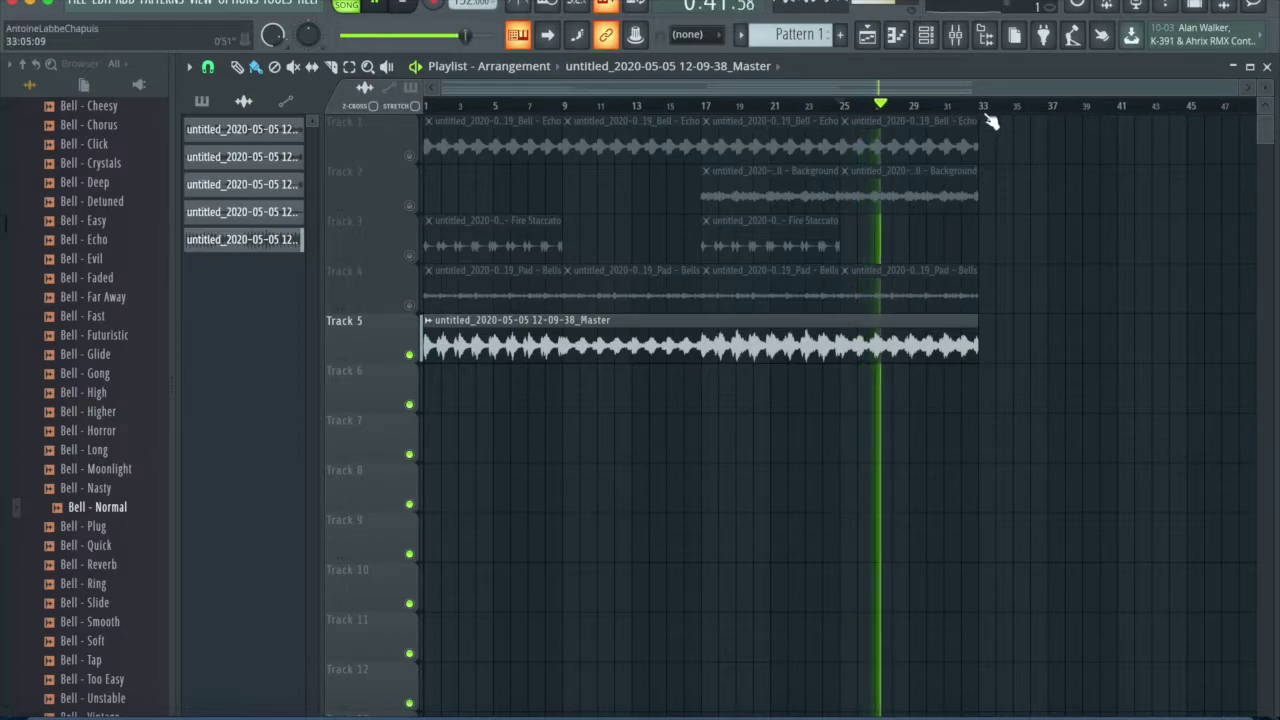
{"action": "key", "text": "space"}
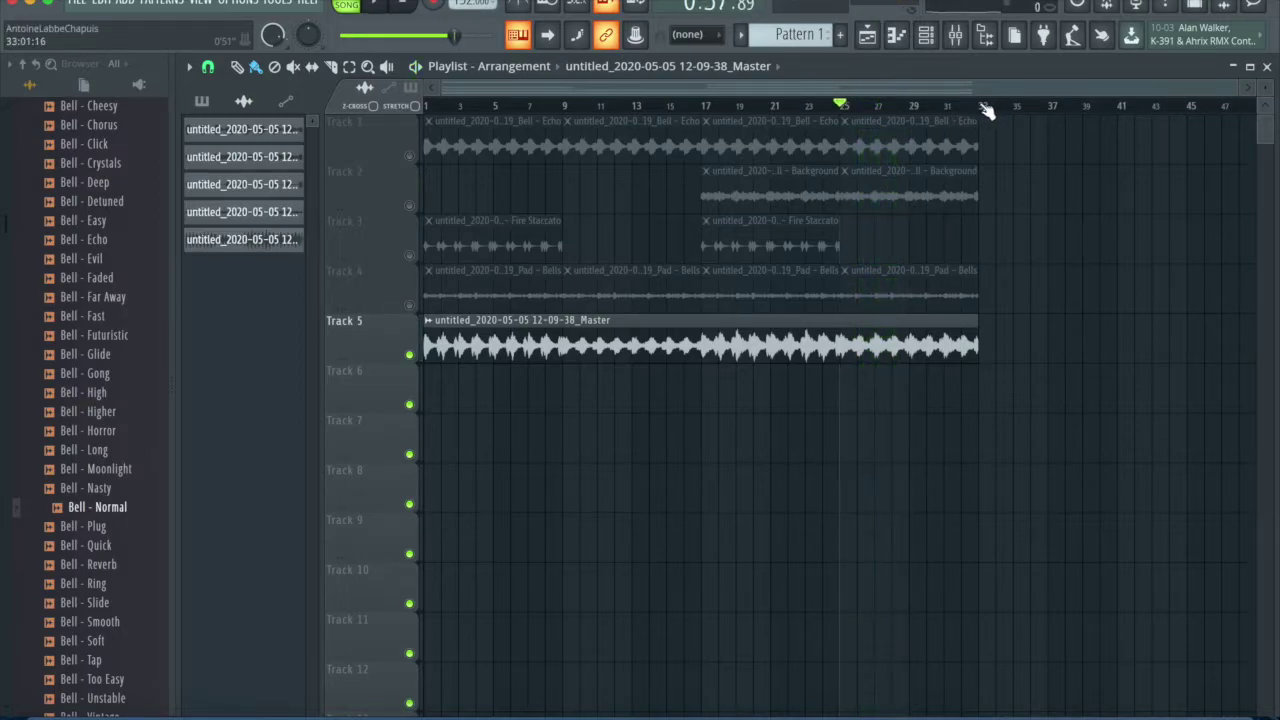
{"action": "key", "text": "ctrl+a"}
{"action": "left_click", "coordinate": [73, 6]}
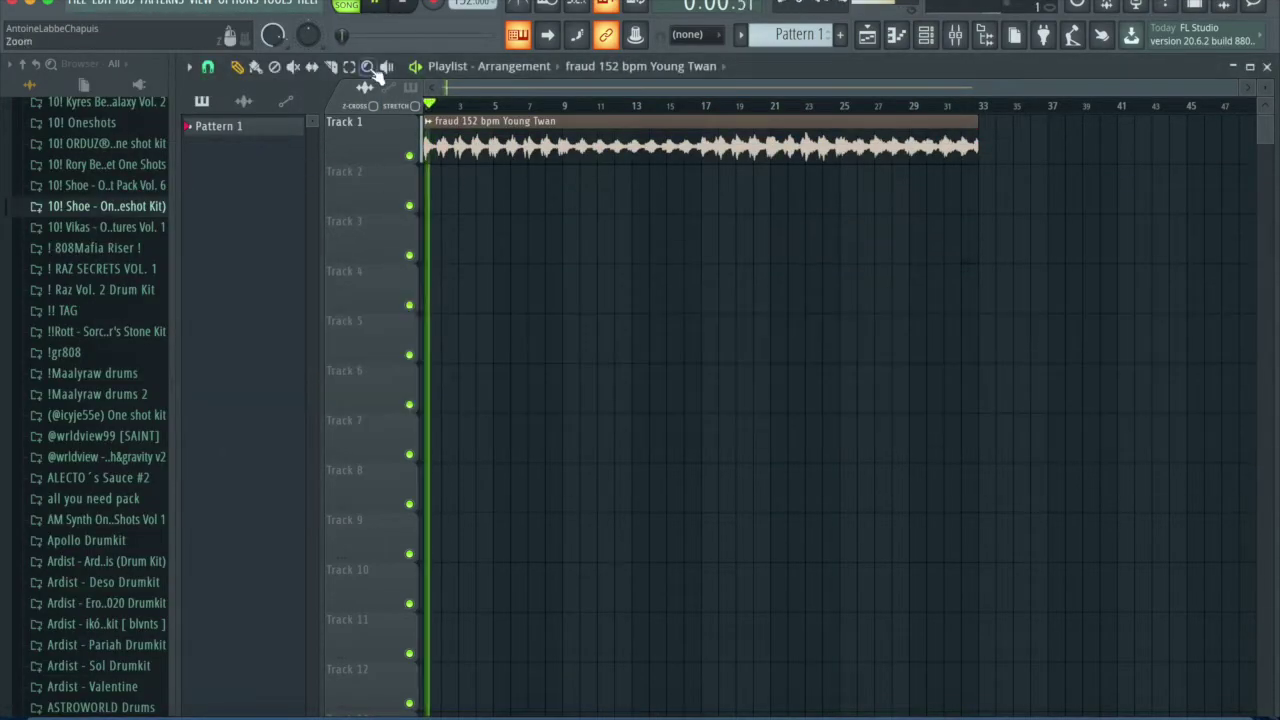
Step: Slice the 152 bpm melody clip at bars 9, 17 and 25 and move the last three segments to Tracks 2, 3 and 4
{"action": "key", "text": "space"}
{"action": "left_click", "coordinate": [331, 68]}
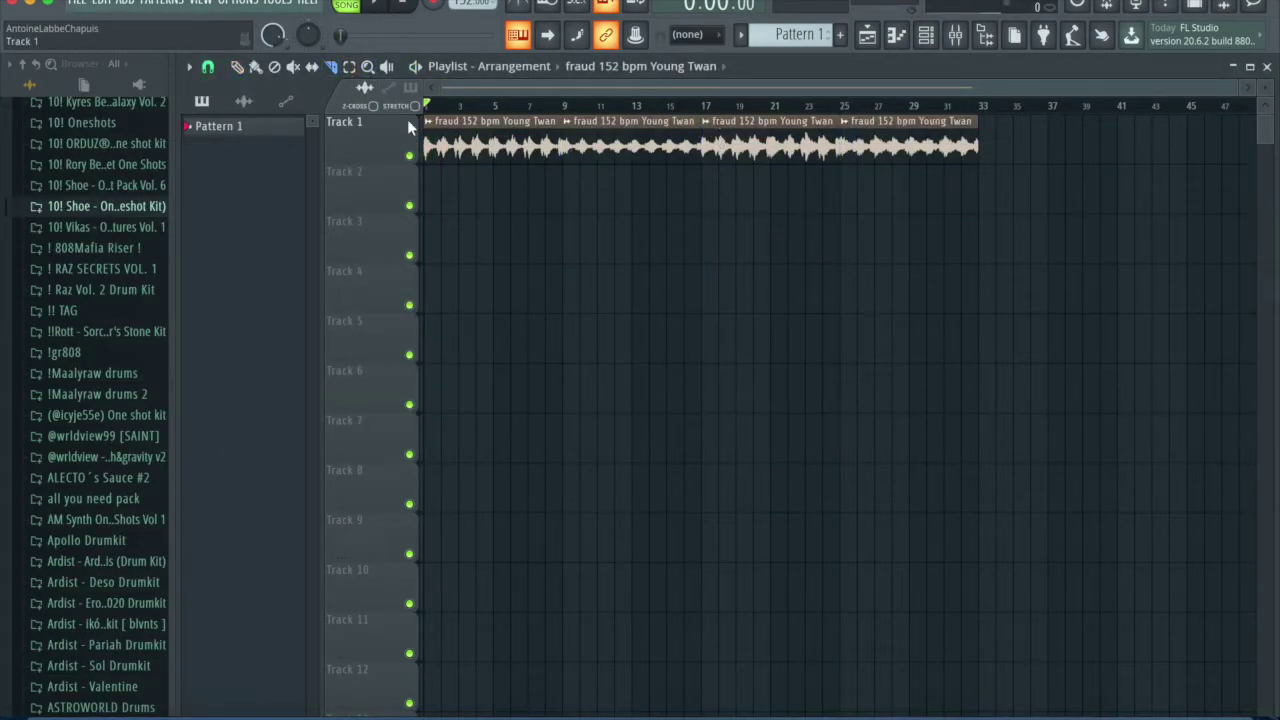
{"action": "left_click_drag", "start_coordinate": [630, 147], "coordinate": [630, 196]}
{"action": "left_click_drag", "start_coordinate": [770, 147], "coordinate": [770, 246]}
{"action": "left_click_drag", "start_coordinate": [908, 147], "coordinate": [908, 296]}
{"action": "key", "text": "space"}
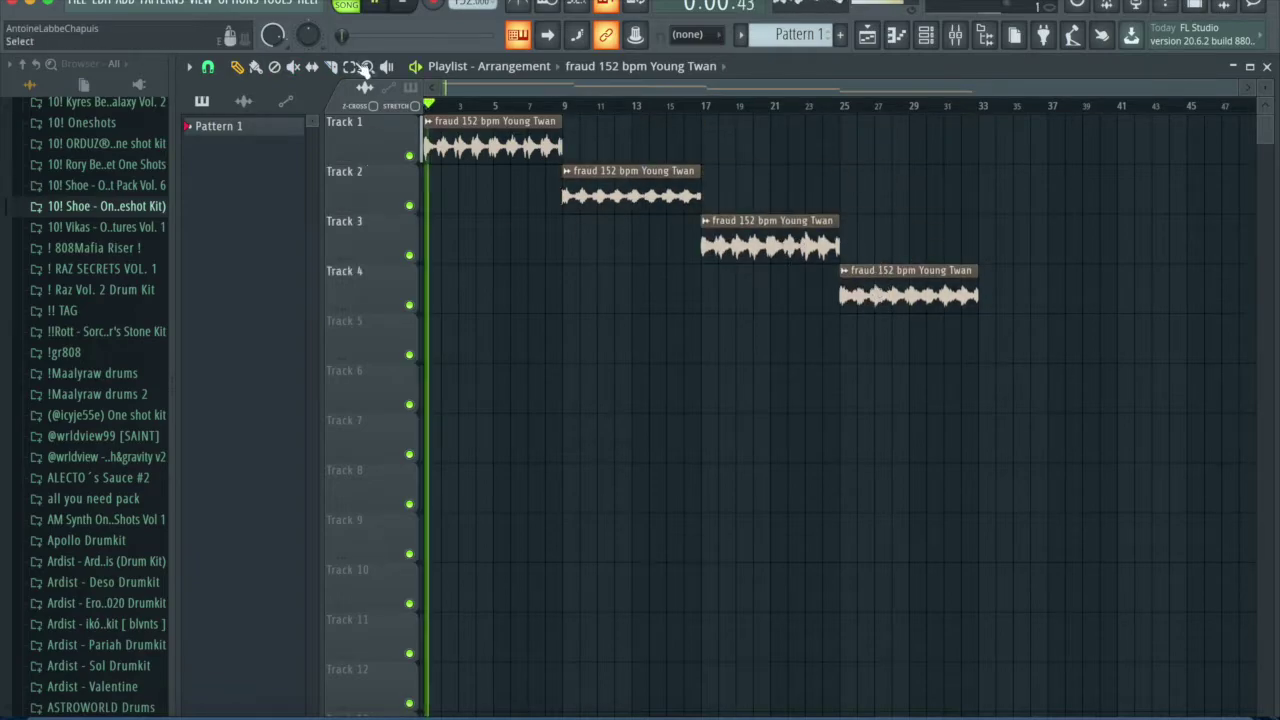
{"action": "key", "text": "space"}
Step: Switch the Channel rack to Pattern 2 and open the Balenciaga V2 drum kit in the sample browser
{"action": "left_click_drag", "start_coordinate": [802, 35], "coordinate": [802, 22]}
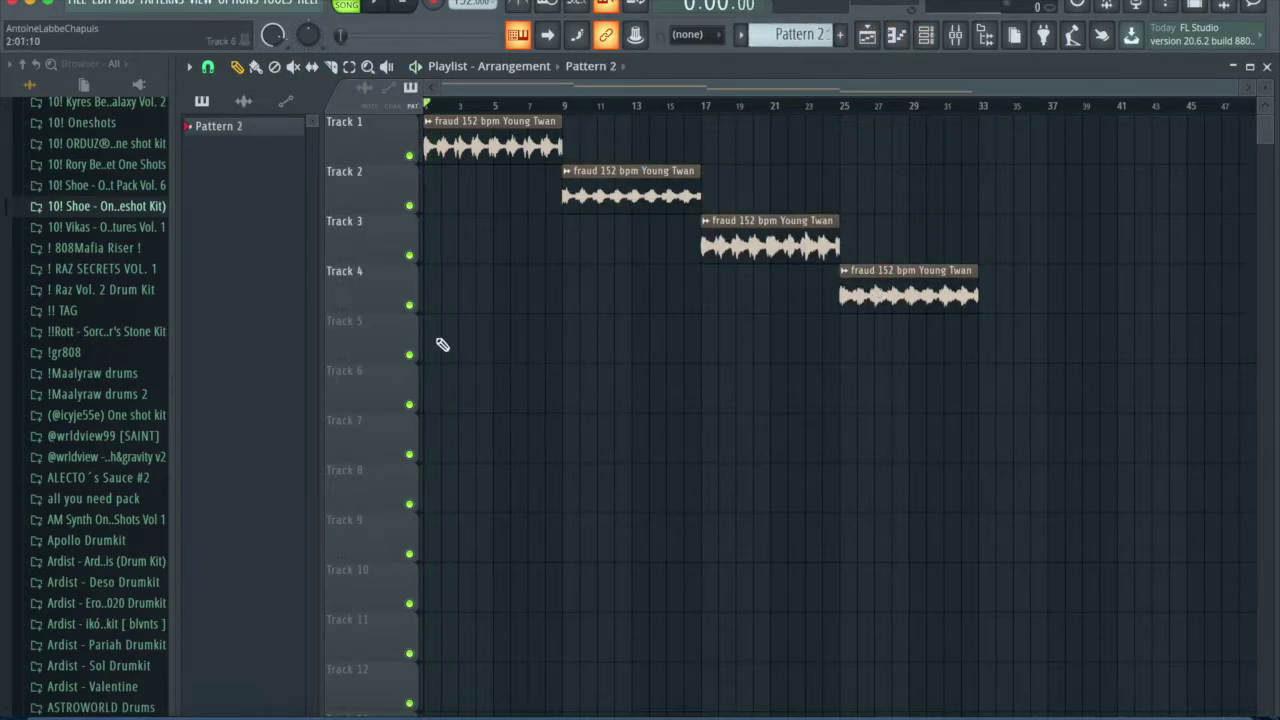
{"action": "left_click", "coordinate": [926, 35]}
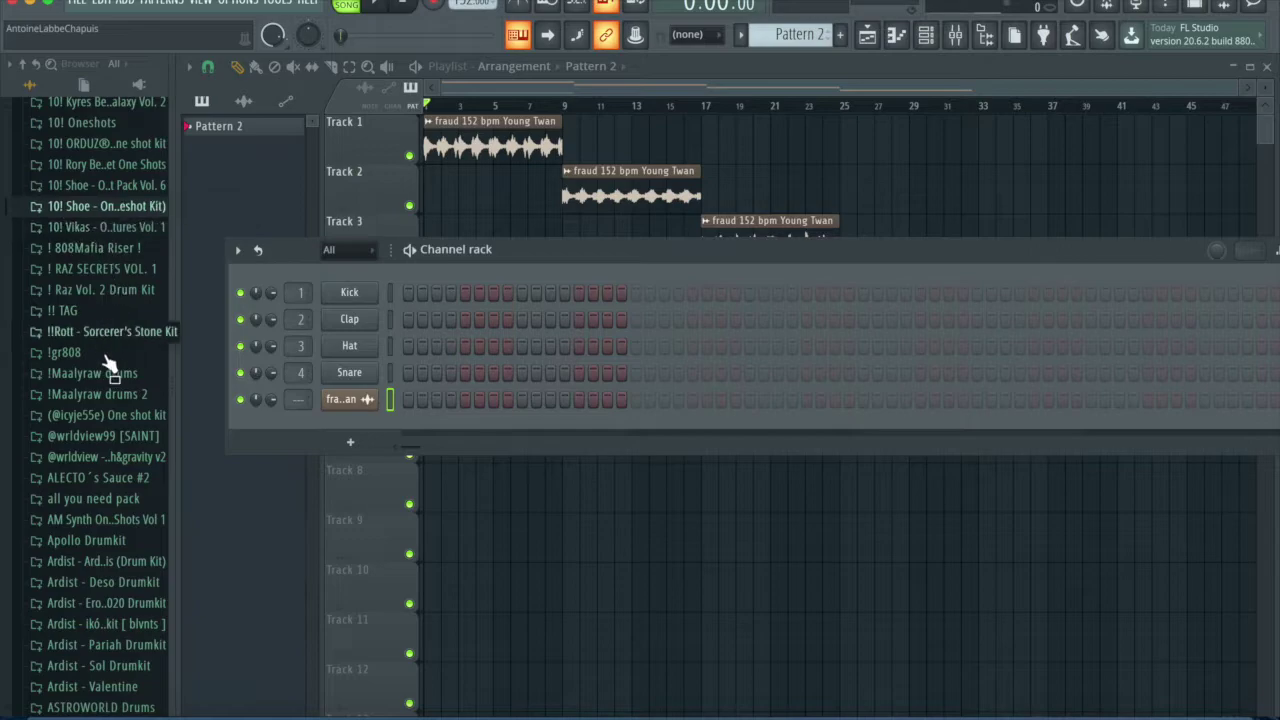
{"action": "scroll", "coordinate": [110, 400], "scroll_direction": "down", "scroll_amount": 5}
{"action": "left_click", "coordinate": [112, 443]}
{"action": "left_click", "coordinate": [119, 609]}
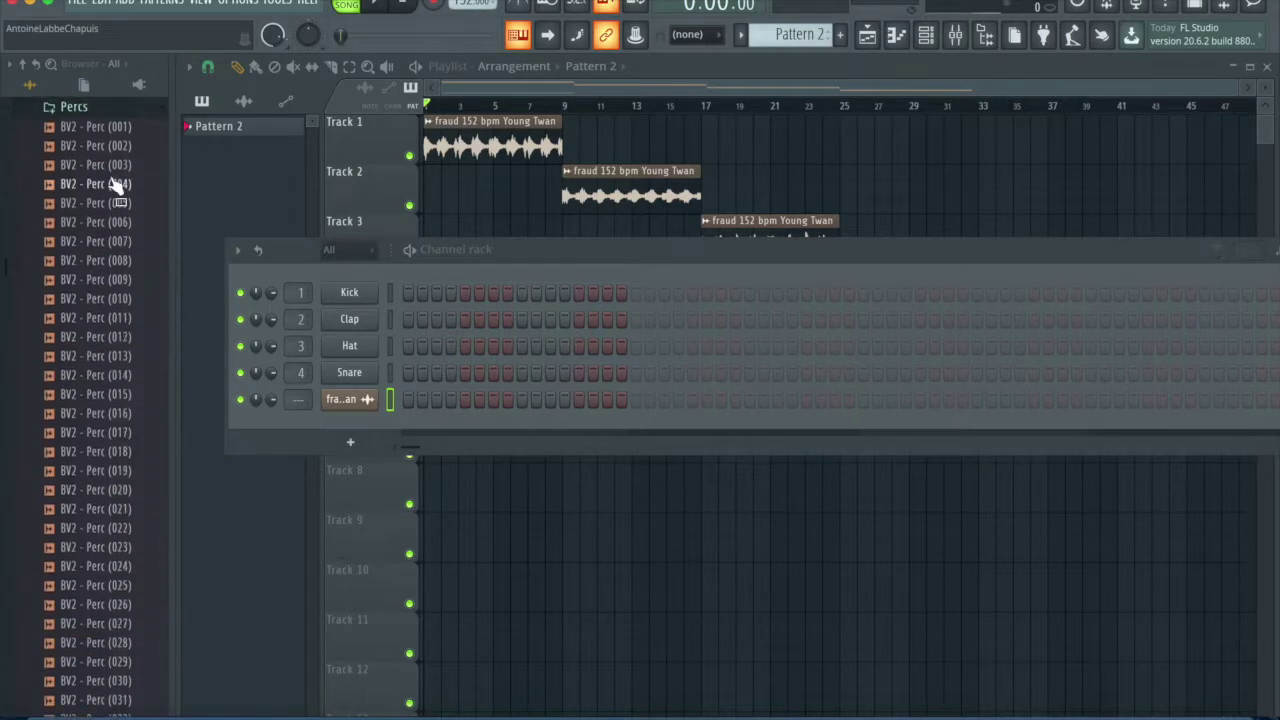
Step: Audition the rim samples and neighbouring drum sounds in the Balenciaga V2 kit
{"action": "left_click", "coordinate": [112, 108]}
{"action": "left_click", "coordinate": [110, 128]}
{"action": "left_click", "coordinate": [109, 149]}
{"action": "left_click", "coordinate": [111, 168]}
{"action": "left_click", "coordinate": [113, 247]}
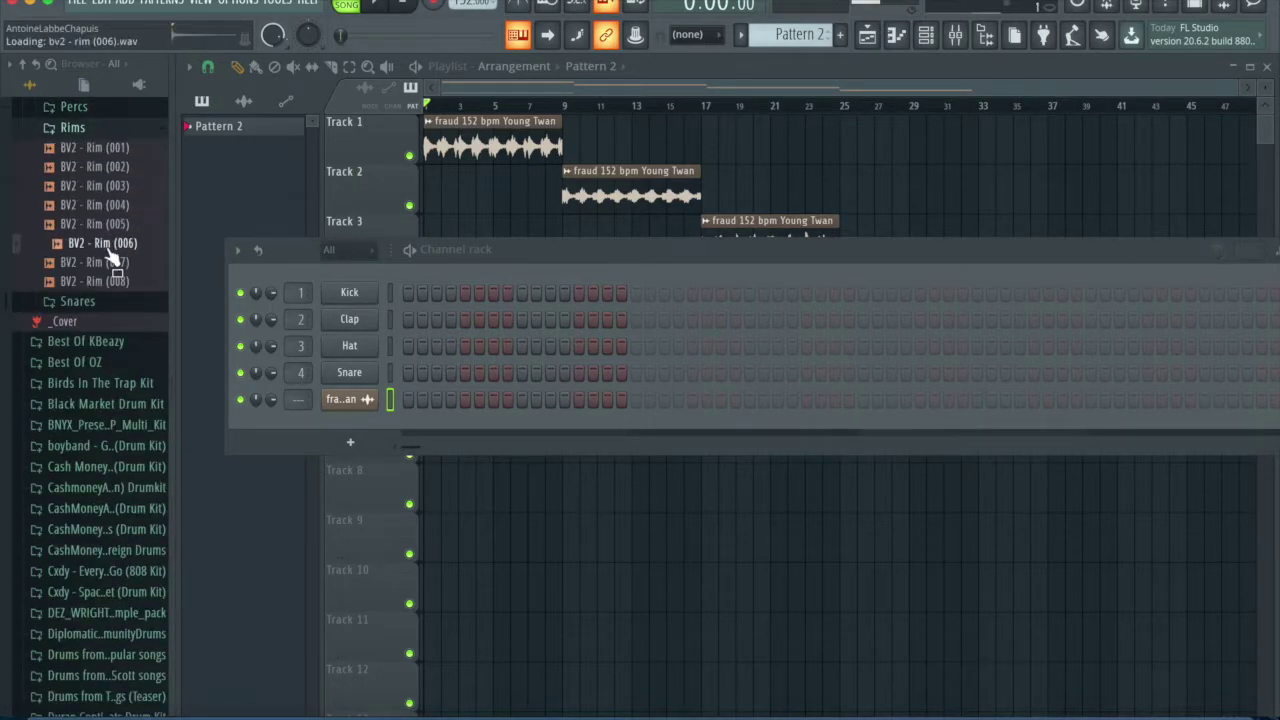
{"action": "scroll", "coordinate": [120, 210], "scroll_direction": "down", "scroll_amount": 3}
{"action": "left_click", "coordinate": [114, 112]}
{"action": "left_click", "coordinate": [104, 149]}
{"action": "left_click", "coordinate": [117, 183]}
{"action": "left_click", "coordinate": [115, 149]}
{"action": "left_click", "coordinate": [108, 204]}
{"action": "left_click", "coordinate": [112, 241]}
{"action": "left_click", "coordinate": [114, 261]}
{"action": "left_click", "coordinate": [113, 242]}
{"action": "scroll", "coordinate": [112, 228], "scroll_direction": "up", "scroll_amount": 5}
Step: Audition the Balenciaga V2 claps and add BV2 - Clap (007) to the Channel rack
{"action": "left_click", "coordinate": [80, 227]}
{"action": "left_click", "coordinate": [103, 246]}
{"action": "left_click", "coordinate": [108, 267]}
{"action": "left_click", "coordinate": [108, 286]}
{"action": "left_click", "coordinate": [107, 305]}
{"action": "left_click", "coordinate": [107, 324]}
{"action": "left_click", "coordinate": [106, 343]}
{"action": "left_click", "coordinate": [106, 362]}
{"action": "left_click", "coordinate": [105, 381]}
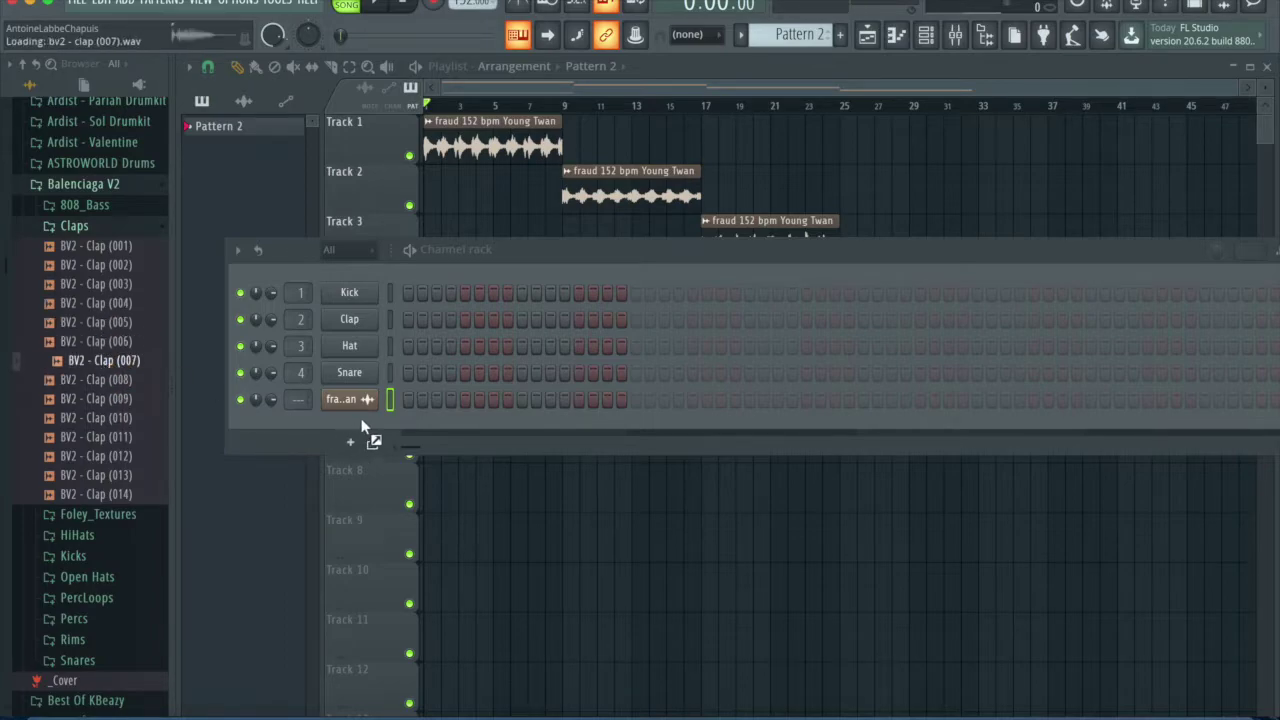
{"action": "left_click_drag", "start_coordinate": [360, 418], "coordinate": [362, 426]}
Step: Start playback and place clap hits on steps 9, 25, 41 and 57 of Pattern 2
{"action": "key", "text": "space"}
{"action": "left_click", "coordinate": [521, 426]}
{"action": "left_click", "coordinate": [749, 426]}
{"action": "left_click", "coordinate": [977, 426]}
{"action": "left_click", "coordinate": [1203, 426]}
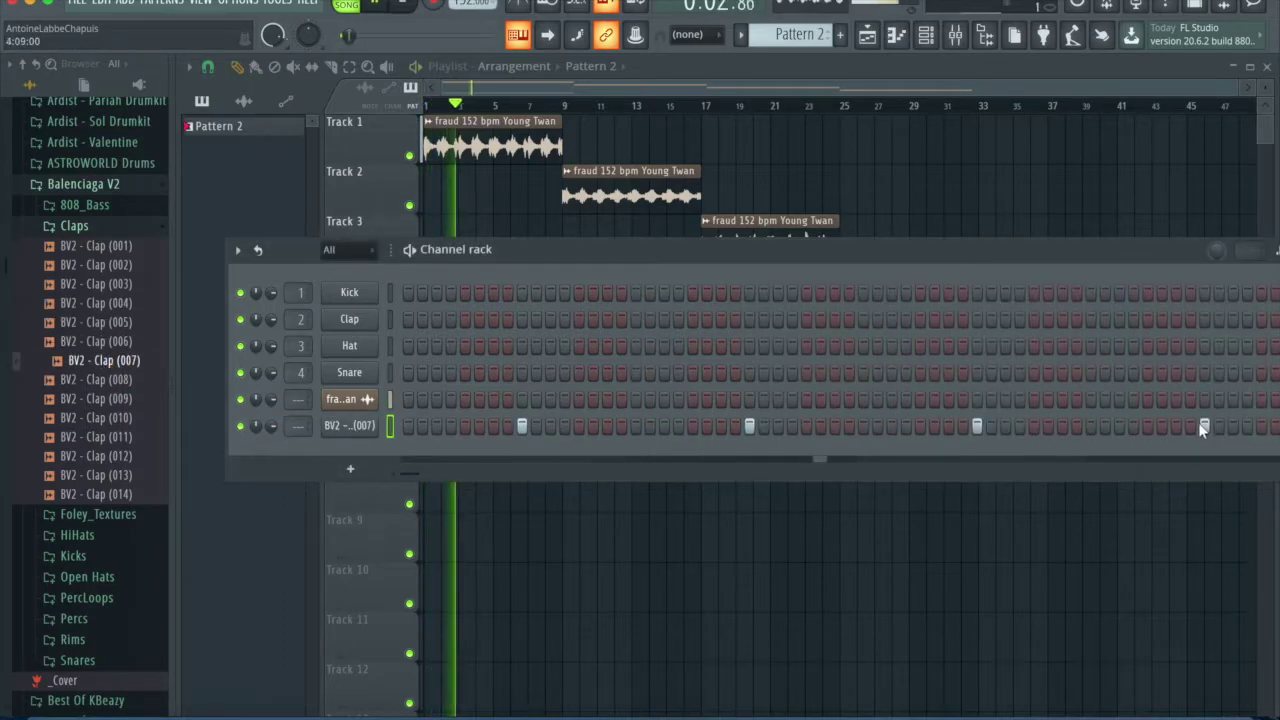
Step: Replace the clap channel's sample with BV2 - Clap (008) and view its volume envelope settings
{"action": "left_click_drag", "start_coordinate": [812, 258], "coordinate": [757, 223]}
{"action": "left_click_drag", "start_coordinate": [105, 380], "coordinate": [290, 390]}
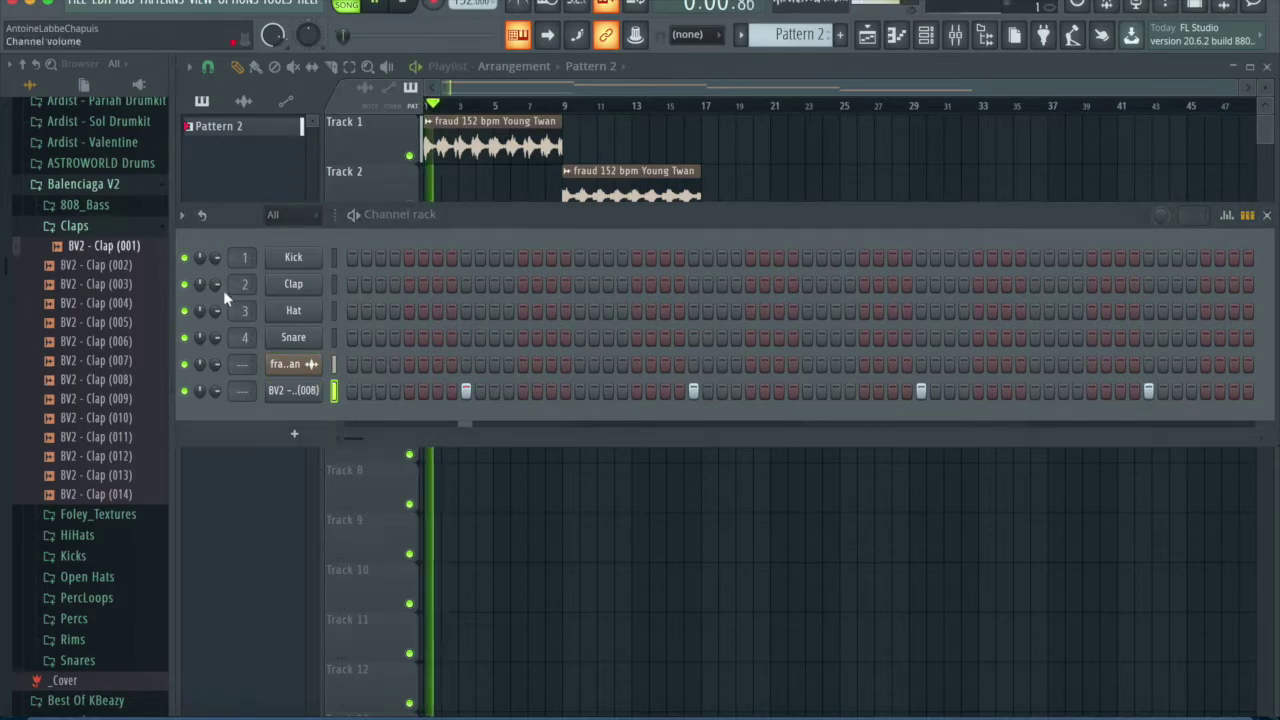
{"action": "left_click", "coordinate": [74, 225]}
{"action": "left_click", "coordinate": [293, 390]}
{"action": "left_click", "coordinate": [405, 315]}
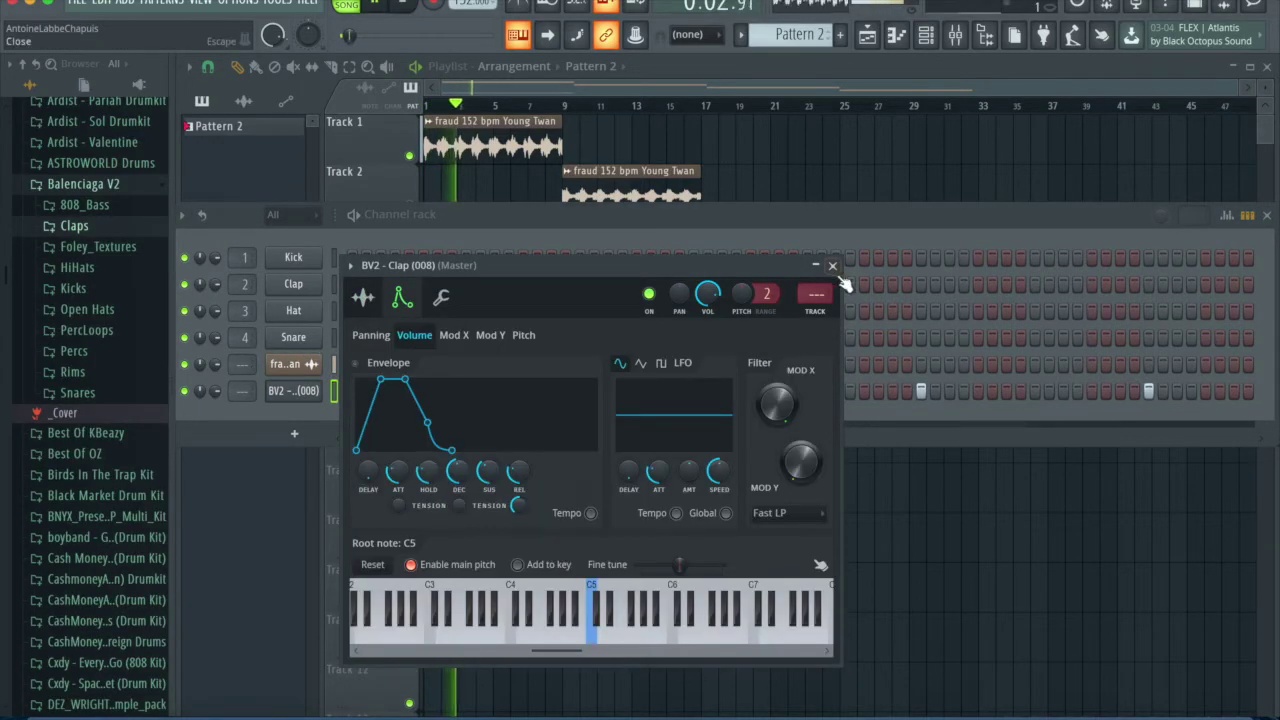
{"action": "key", "text": "Escape"}
{"action": "key", "text": "space"}
Step: Audition snares from another drum kit and load one onto the BV2 - Rim (001) channel
{"action": "left_click", "coordinate": [74, 351]}
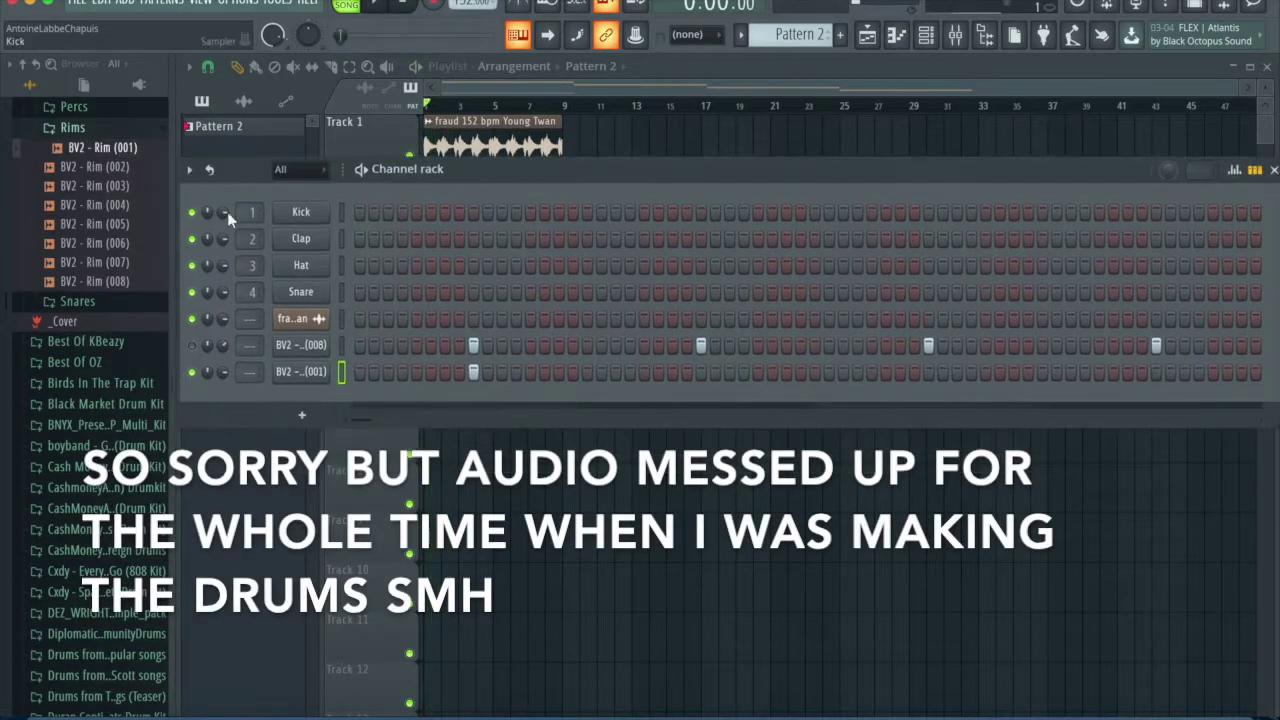
{"action": "left_click", "coordinate": [74, 128]}
{"action": "scroll", "coordinate": [137, 252], "scroll_direction": "up", "scroll_amount": 6}
{"action": "left_click", "coordinate": [100, 383]}
{"action": "left_click", "coordinate": [108, 363]}
{"action": "left_click", "coordinate": [100, 438]}
{"action": "left_click", "coordinate": [100, 534]}
{"action": "left_click_drag", "start_coordinate": [100, 649], "coordinate": [301, 372]}
{"action": "key", "text": "space"}
Step: Unmute the BV2 - Clap (008) channel and load 12. YOSEMITE SNARE below it with added hits on steps 25, 41 and 57
{"action": "left_click", "coordinate": [192, 345]}
{"action": "left_click", "coordinate": [301, 372]}
{"action": "left_click", "coordinate": [673, 107]}
{"action": "left_click_drag", "start_coordinate": [100, 630], "coordinate": [303, 373]}
{"action": "left_click", "coordinate": [701, 372]}
{"action": "left_click", "coordinate": [929, 372]}
{"action": "left_click", "coordinate": [1156, 372]}
{"action": "left_click", "coordinate": [615, 372]}
Step: Add the snare numbered 5 from ASTROWORLD Drums as a new channel with a hit on step 19 and play the drums
{"action": "left_click", "coordinate": [100, 323]}
{"action": "left_click", "coordinate": [100, 323]}
{"action": "left_click", "coordinate": [120, 439]}
{"action": "left_click", "coordinate": [110, 496]}
{"action": "left_click_drag", "start_coordinate": [100, 534], "coordinate": [302, 412]}
{"action": "left_click", "coordinate": [615, 399]}
{"action": "key", "text": "space"}
{"action": "left_click", "coordinate": [100, 323]}
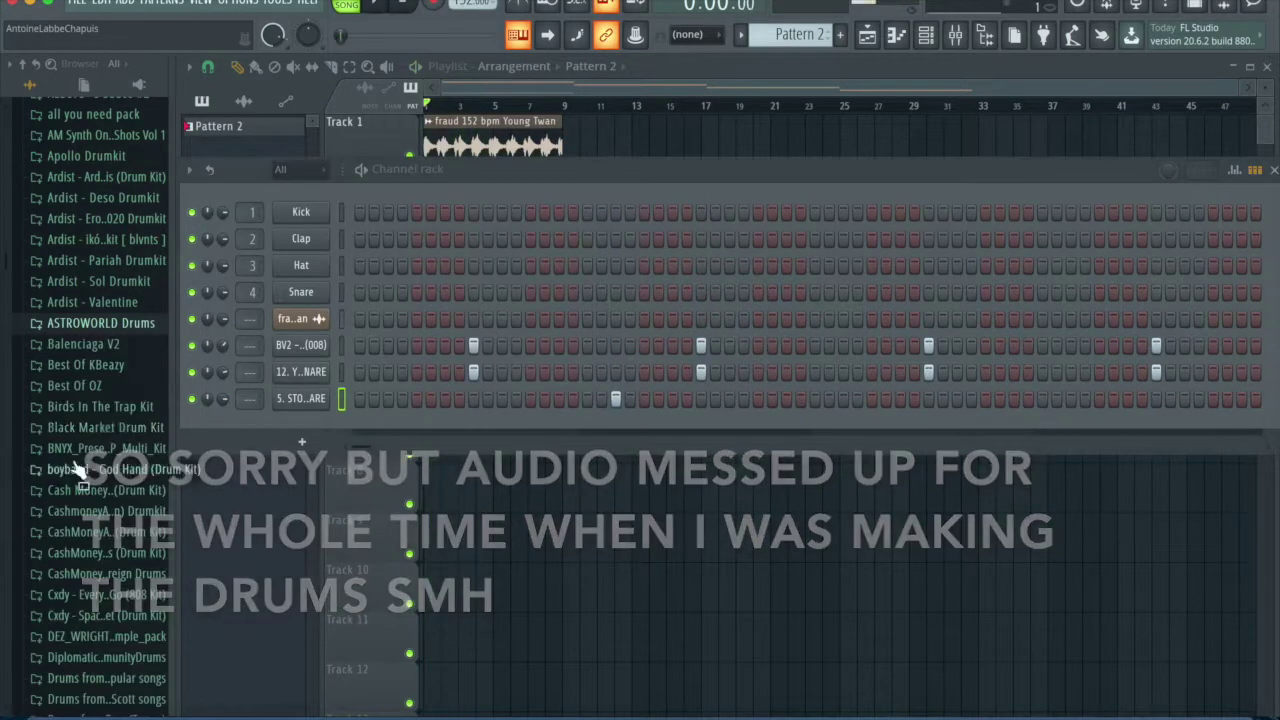
{"action": "key", "text": "space"}
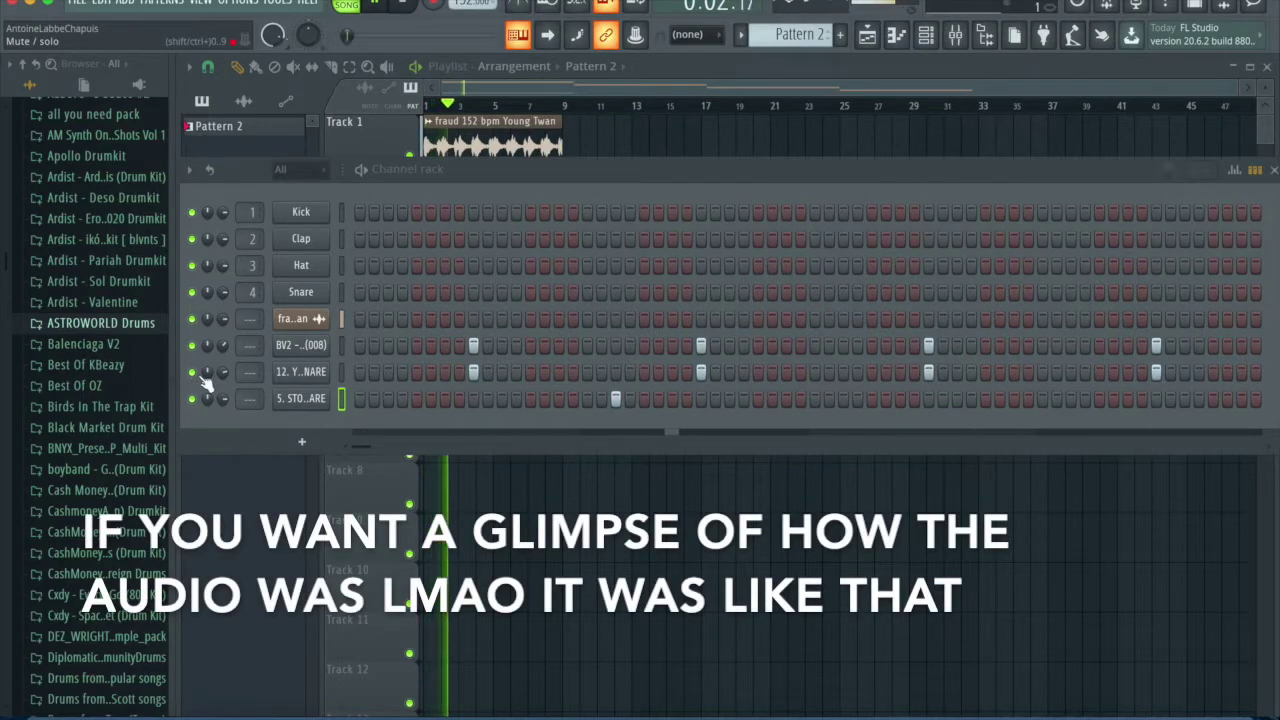
{"action": "key", "text": "space"}
Step: Play the full arrangement from the start and from bars 17 and 25, examining the melody and drum clips on all tracks
{"action": "key", "text": "space"}
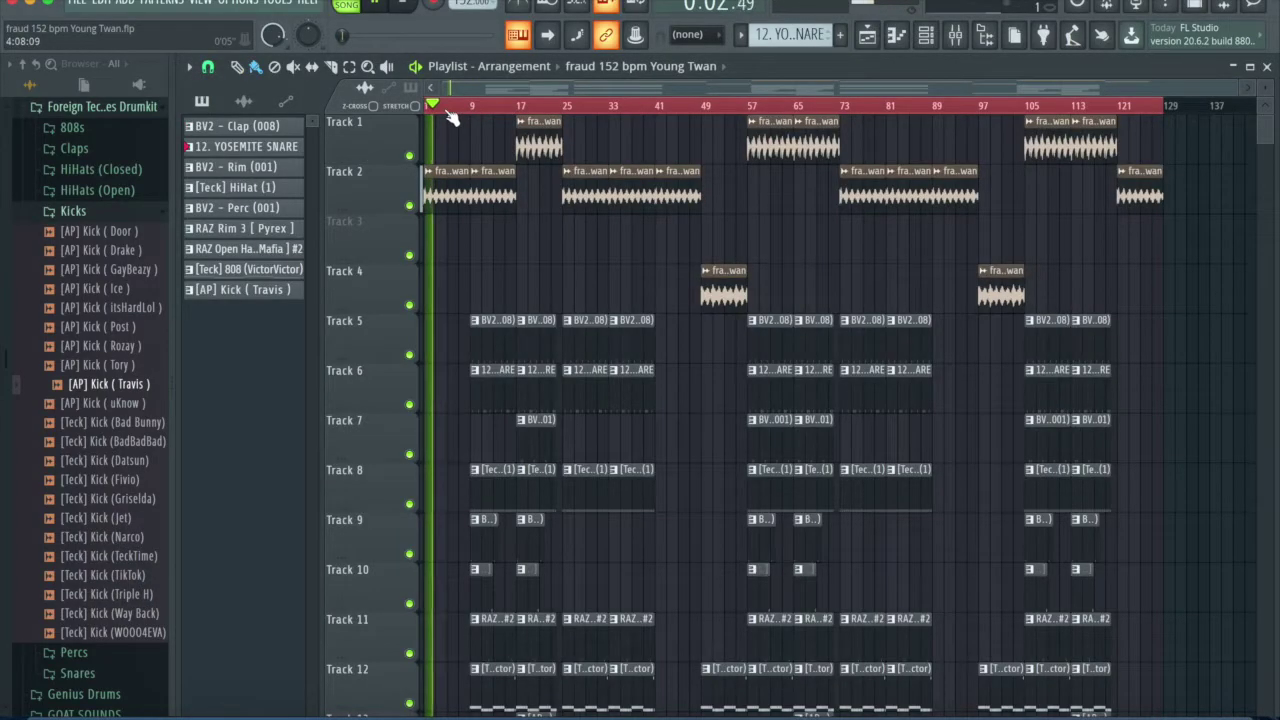
{"action": "scroll", "coordinate": [460, 212], "scroll_direction": "down", "scroll_amount": 3}
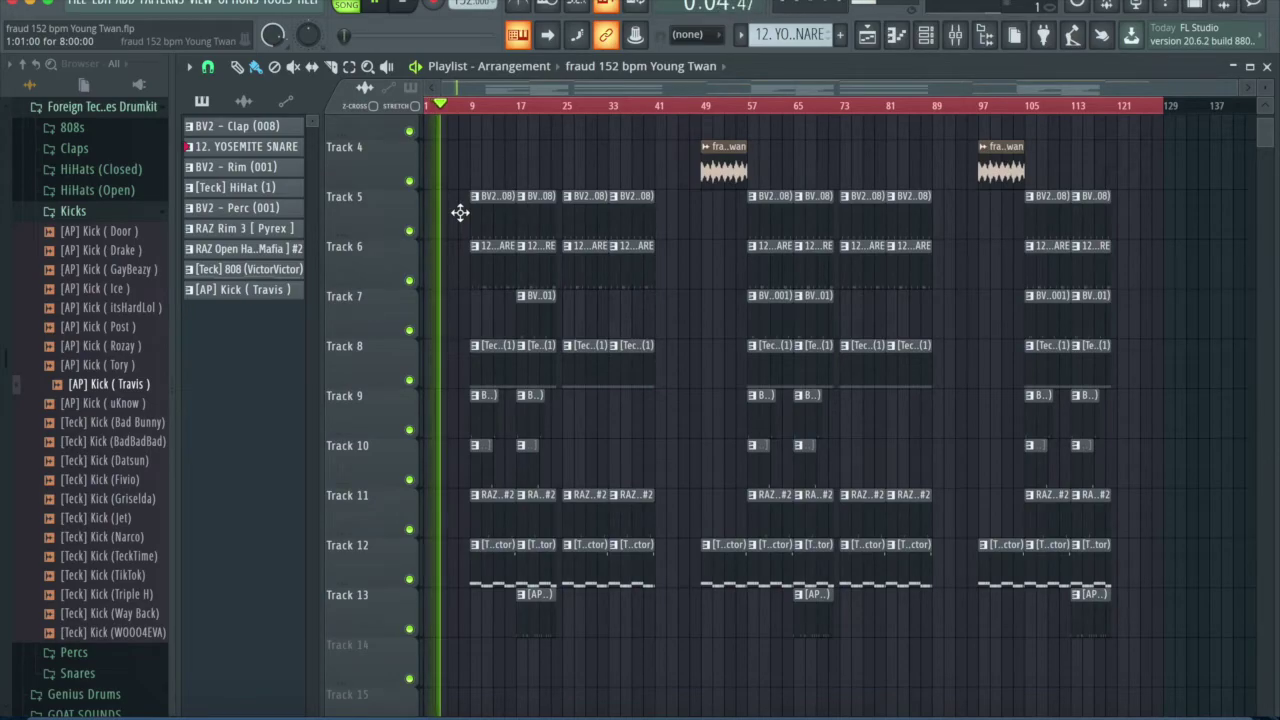
{"action": "scroll", "coordinate": [460, 212], "scroll_direction": "up", "scroll_amount": 3}
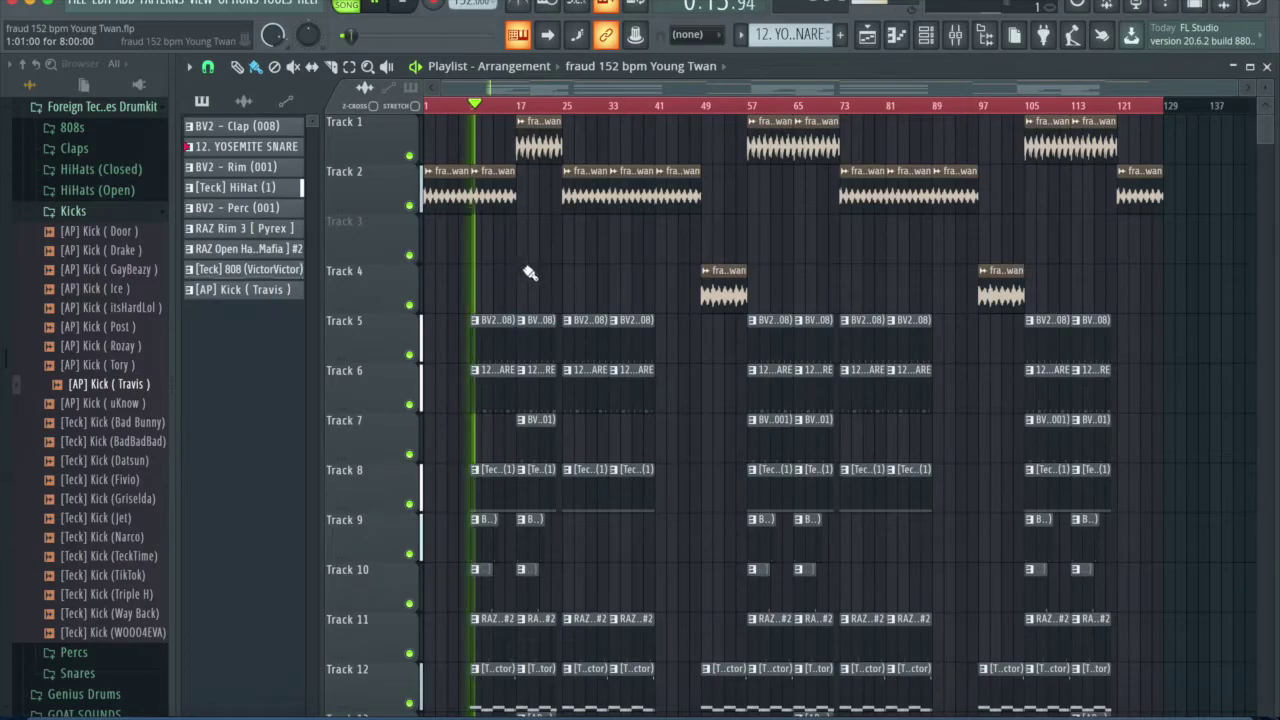
{"action": "left_click", "coordinate": [516, 106]}
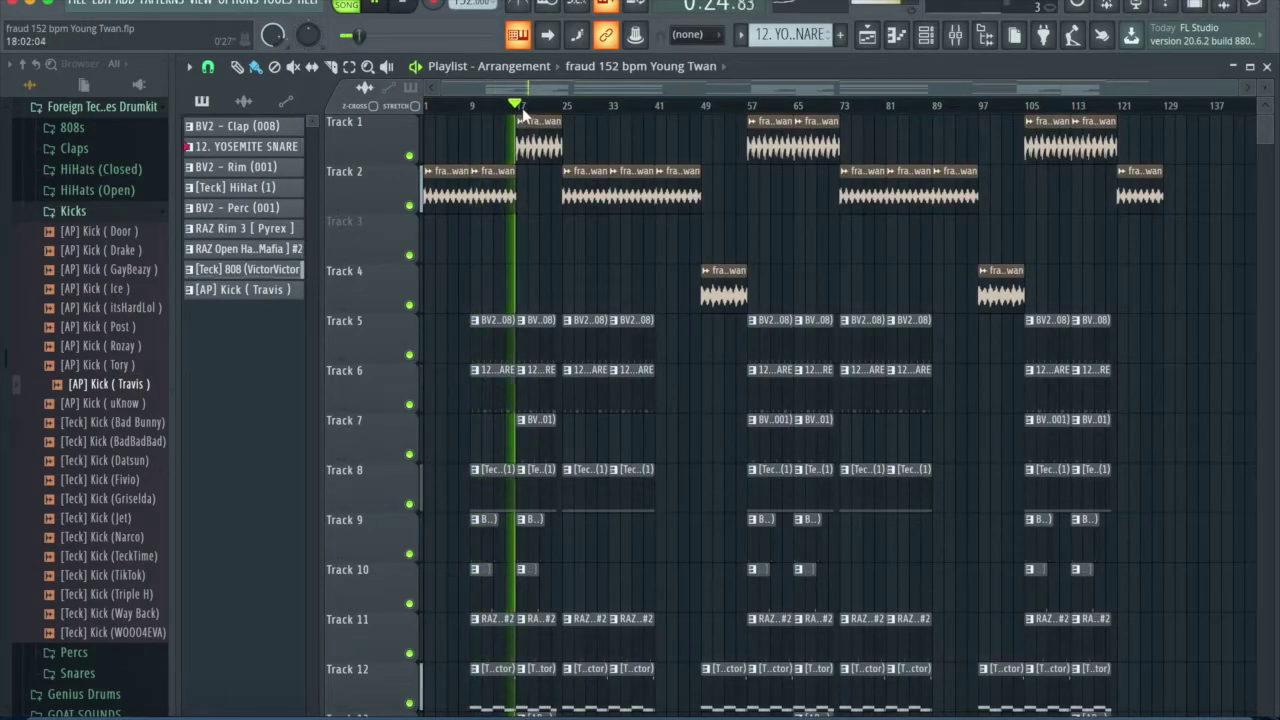
{"action": "scroll", "coordinate": [506, 391], "scroll_direction": "down", "scroll_amount": 3}
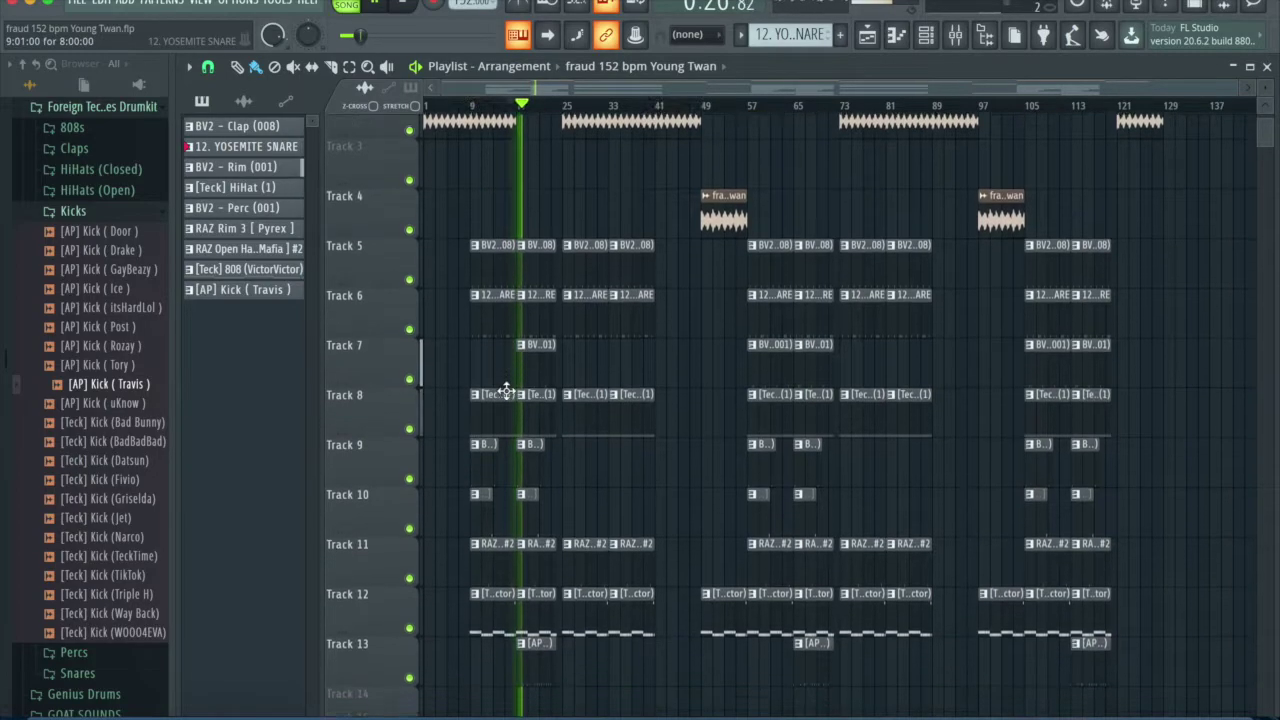
{"action": "scroll", "coordinate": [506, 391], "scroll_direction": "up", "scroll_amount": 3}
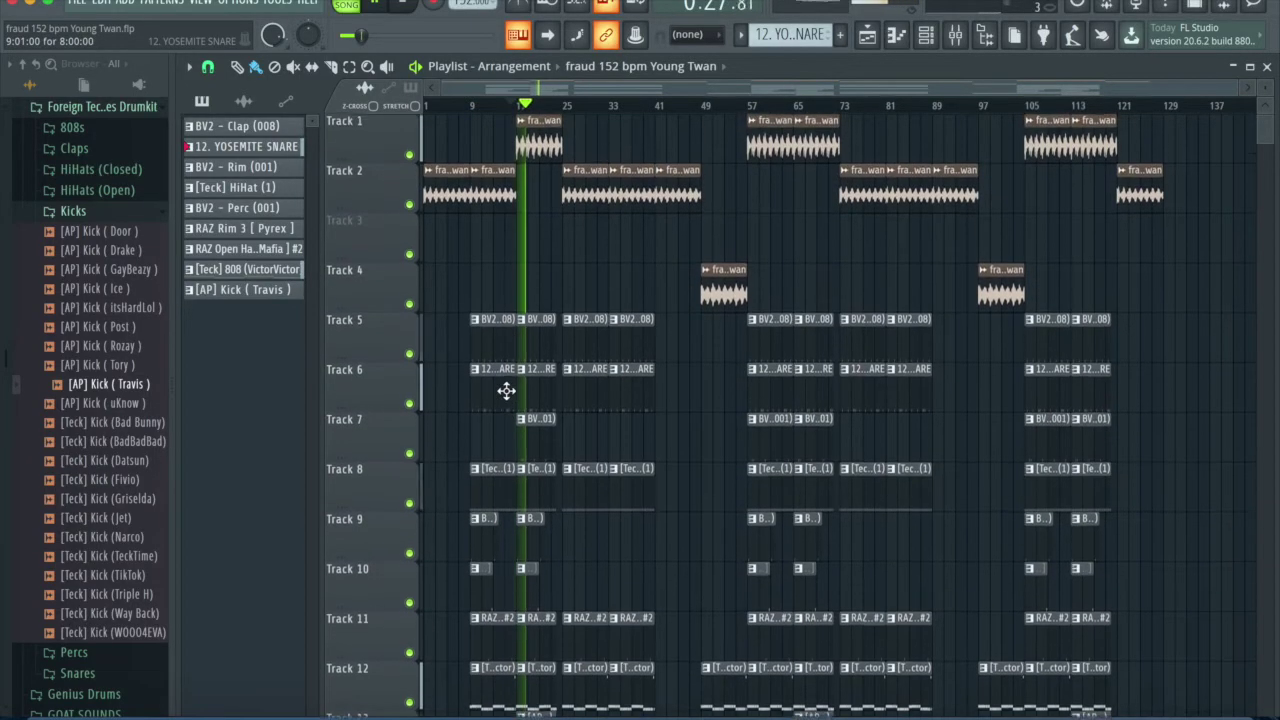
{"action": "left_click", "coordinate": [567, 107]}
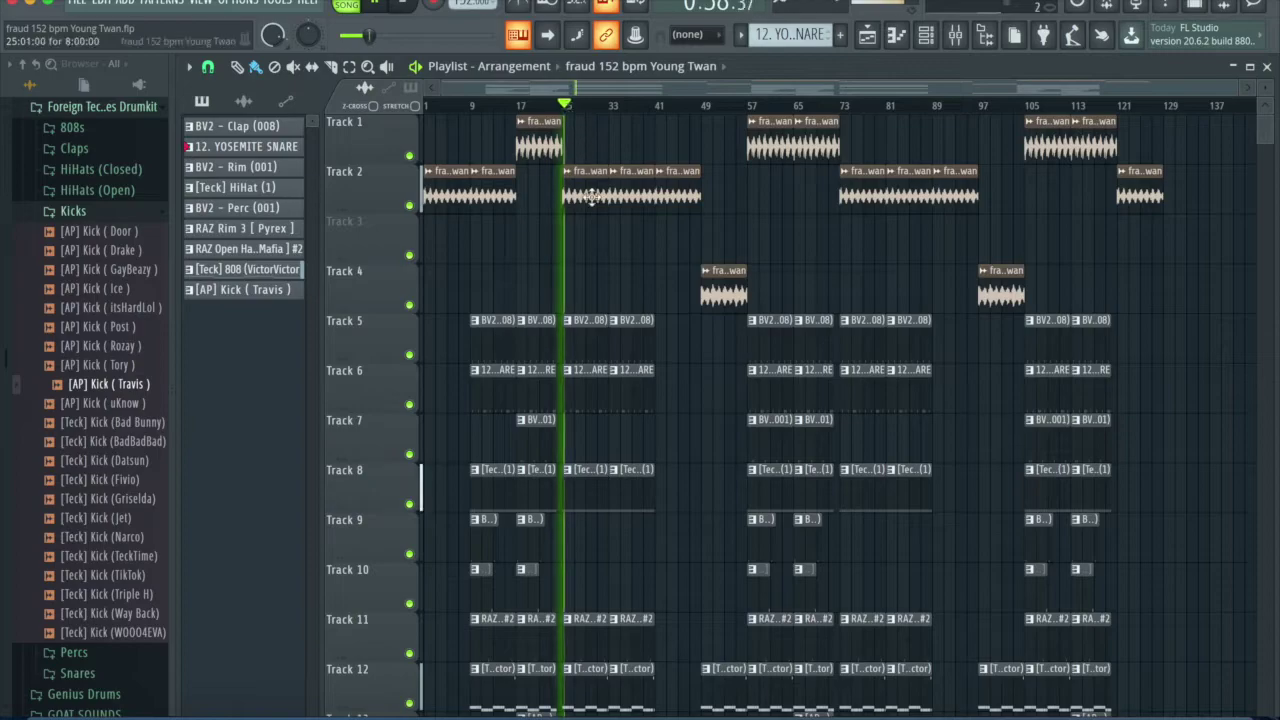
Step: Examine the arrangement's drum dropout and melody change by playing from bars 33, 41 and 49
{"action": "scroll", "coordinate": [663, 217], "scroll_direction": "down", "scroll_amount": 3}
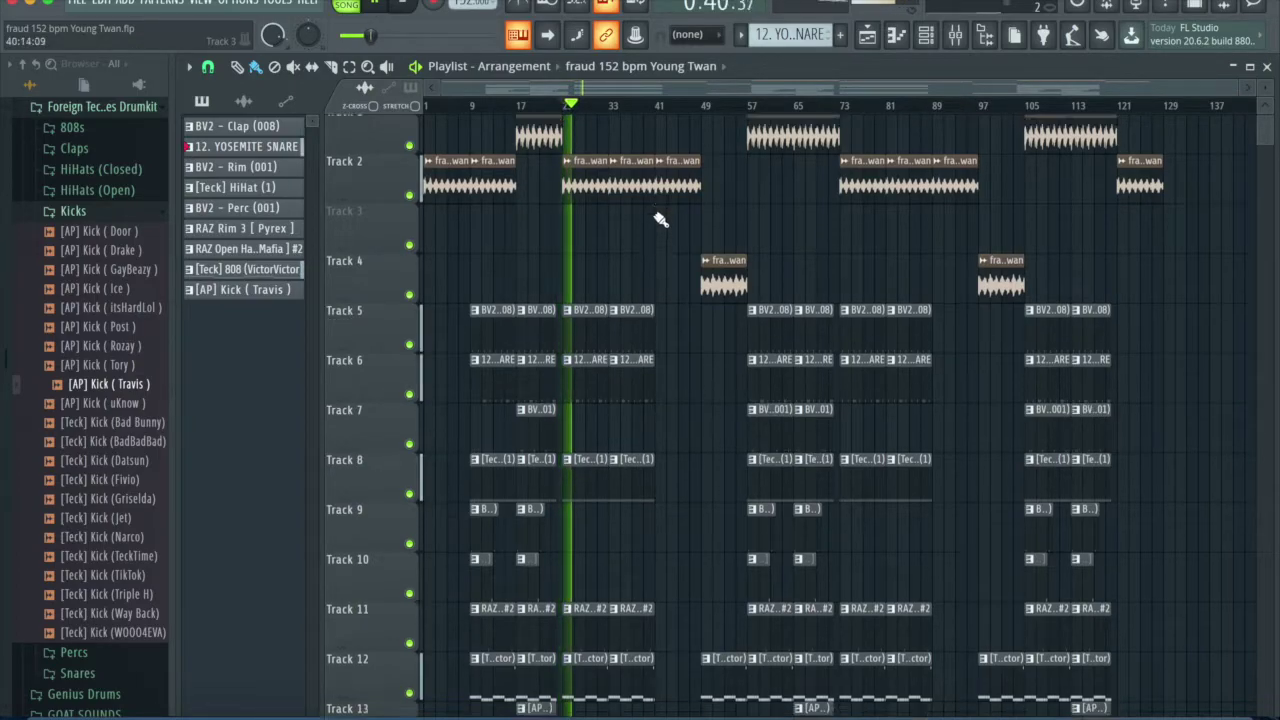
{"action": "left_click", "coordinate": [611, 108]}
{"action": "left_click", "coordinate": [657, 108]}
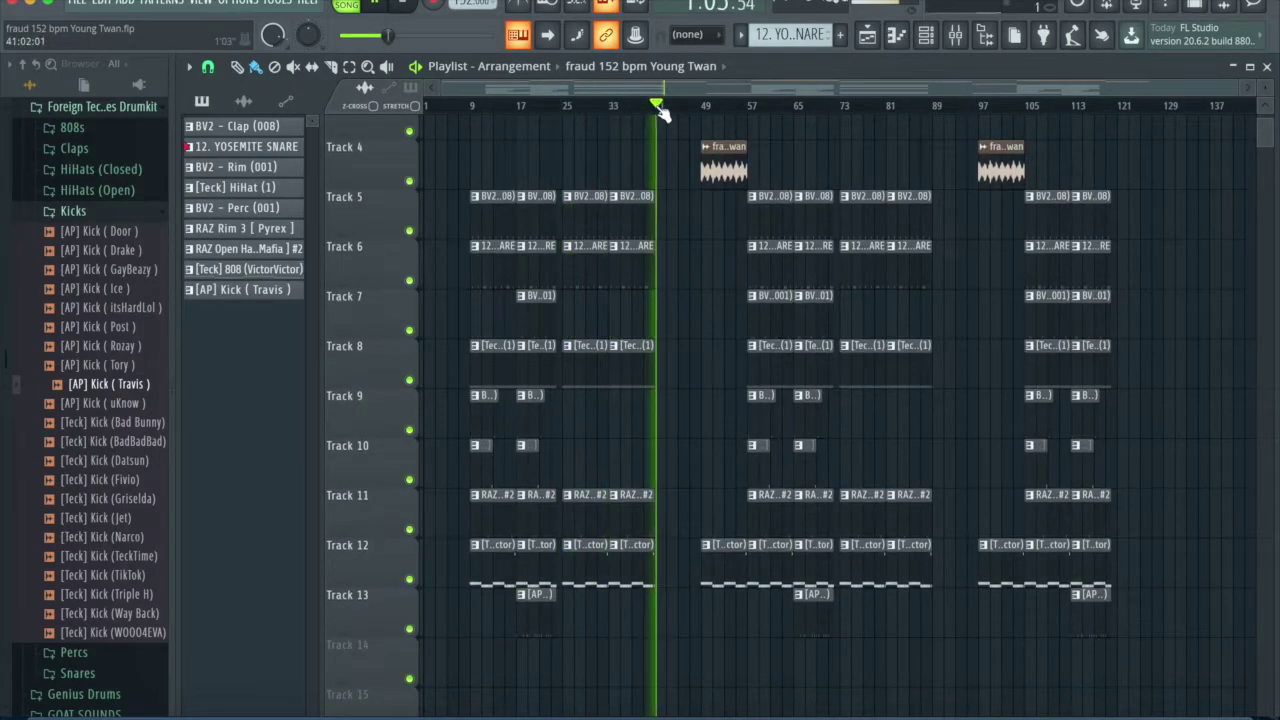
{"action": "scroll", "coordinate": [679, 118], "scroll_direction": "up", "scroll_amount": 3}
{"action": "left_click", "coordinate": [705, 107]}
{"action": "scroll", "coordinate": [766, 229], "scroll_direction": "down", "scroll_amount": 3}
{"action": "scroll", "coordinate": [766, 229], "scroll_direction": "up", "scroll_amount": 3}
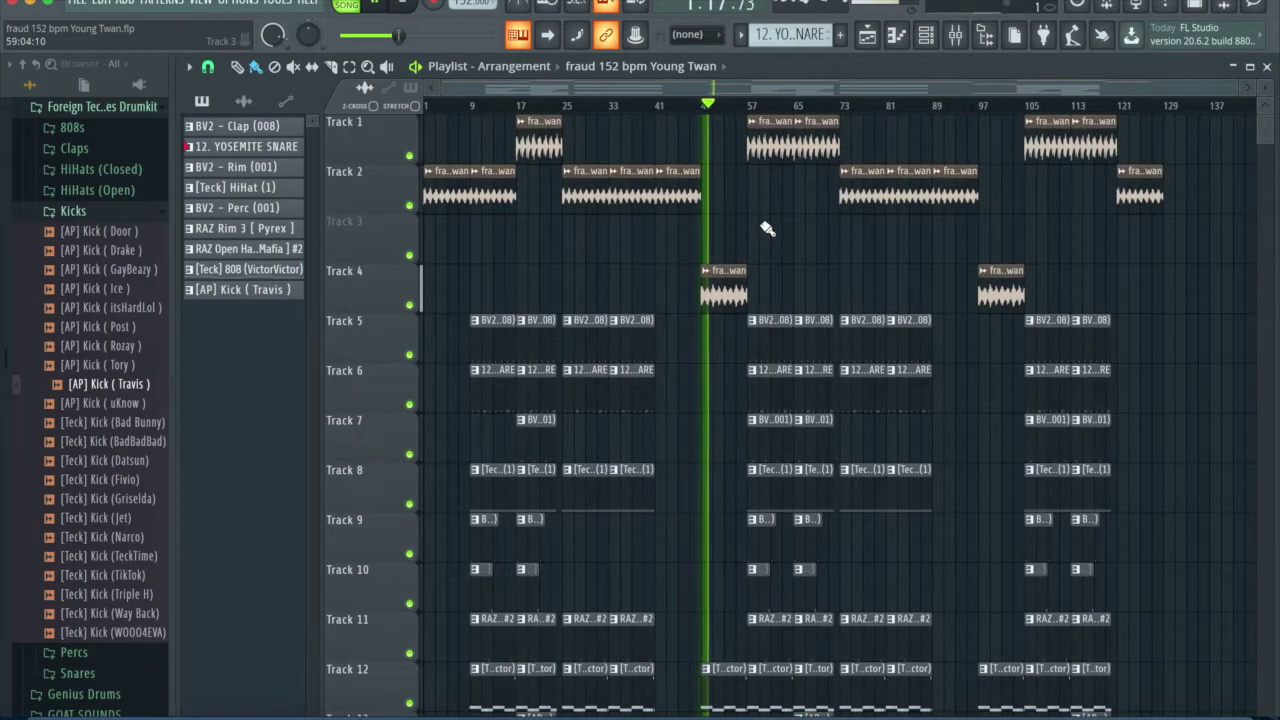
Step: Play the second hook from bar 57 and the following verse from about bar 71, examining their drum layers
{"action": "left_click", "coordinate": [748, 108]}
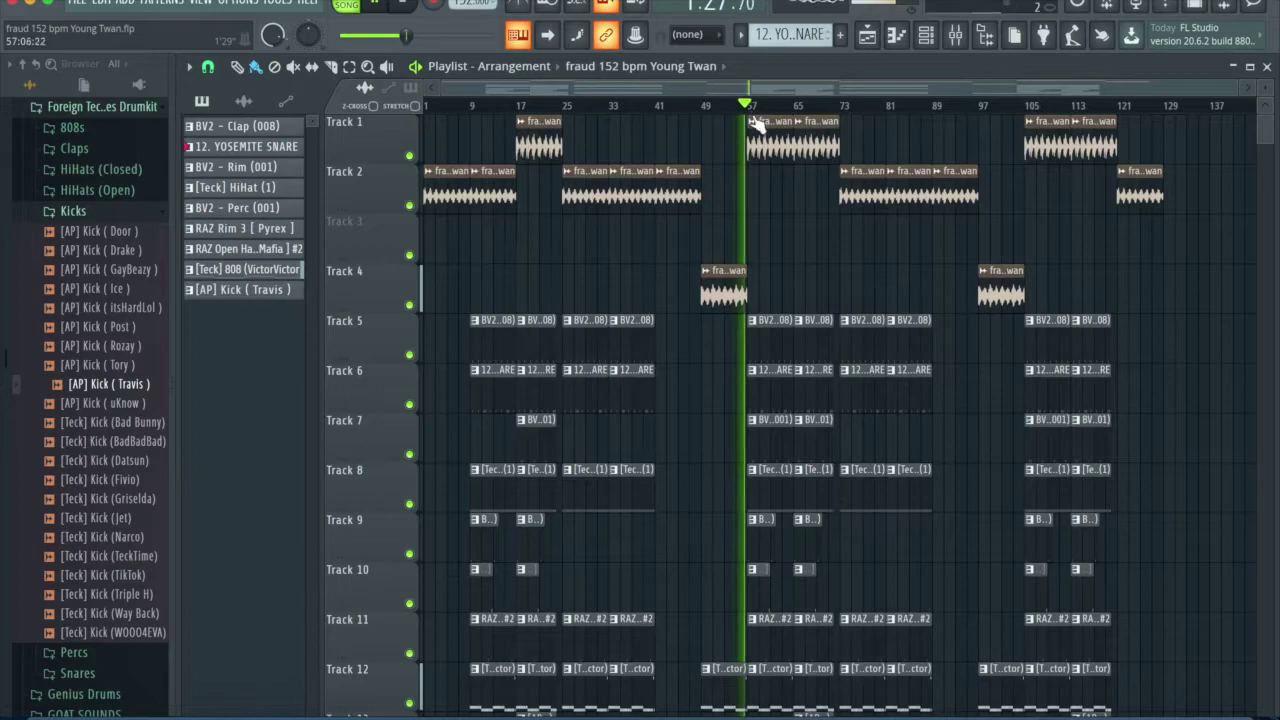
{"action": "scroll", "coordinate": [775, 349], "scroll_direction": "down", "scroll_amount": 3}
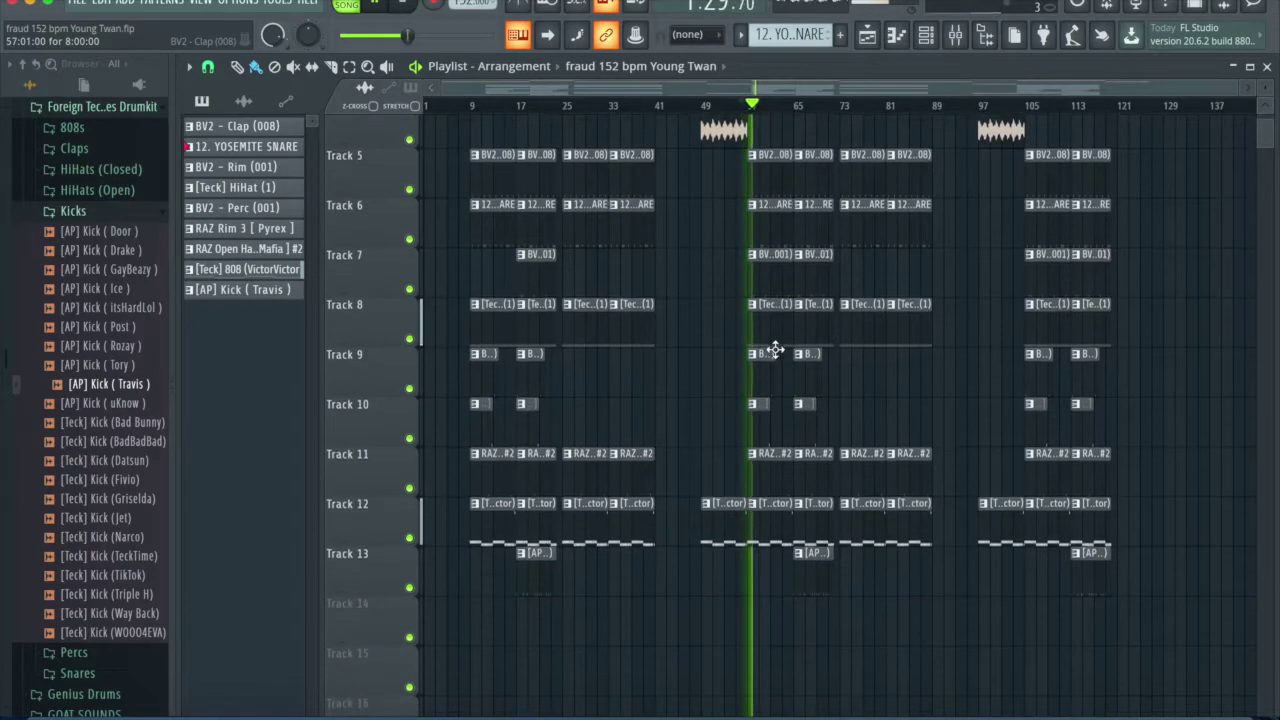
{"action": "scroll", "coordinate": [813, 209], "scroll_direction": "up", "scroll_amount": 3}
{"action": "left_click", "coordinate": [831, 107]}
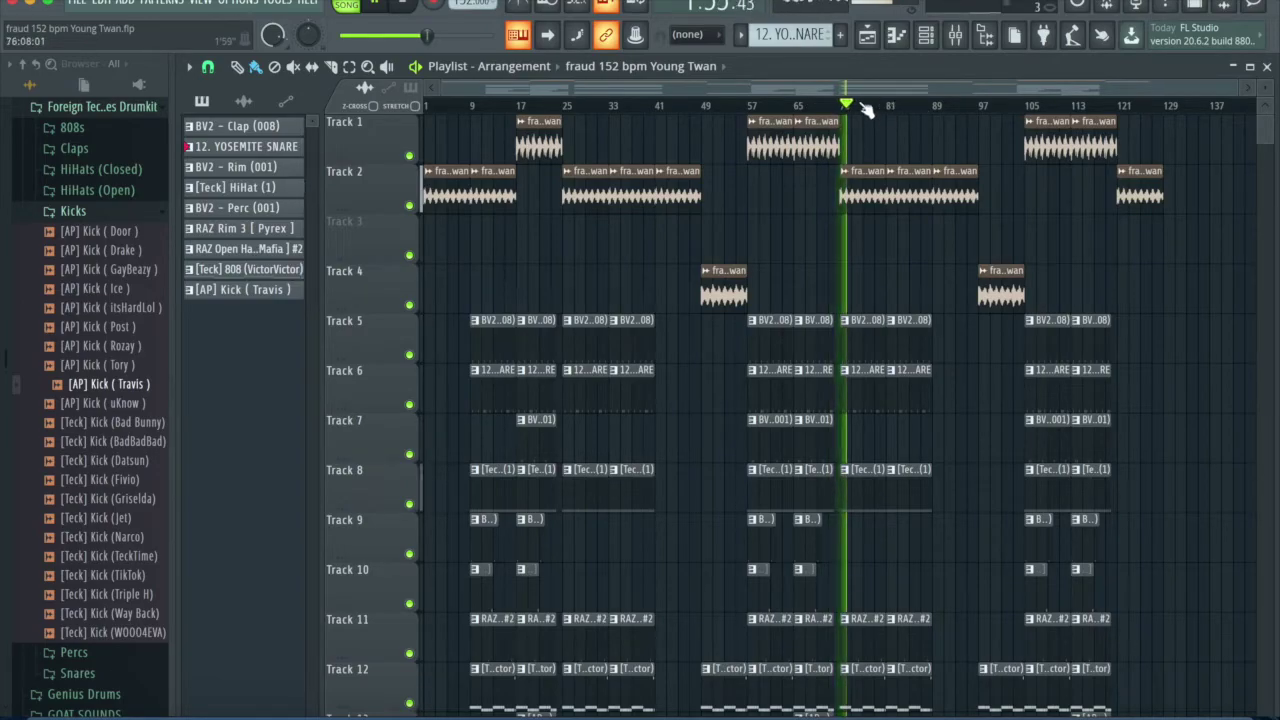
{"action": "scroll", "coordinate": [851, 434], "scroll_direction": "down", "scroll_amount": 2}
{"action": "scroll", "coordinate": [857, 432], "scroll_direction": "up", "scroll_amount": 1}
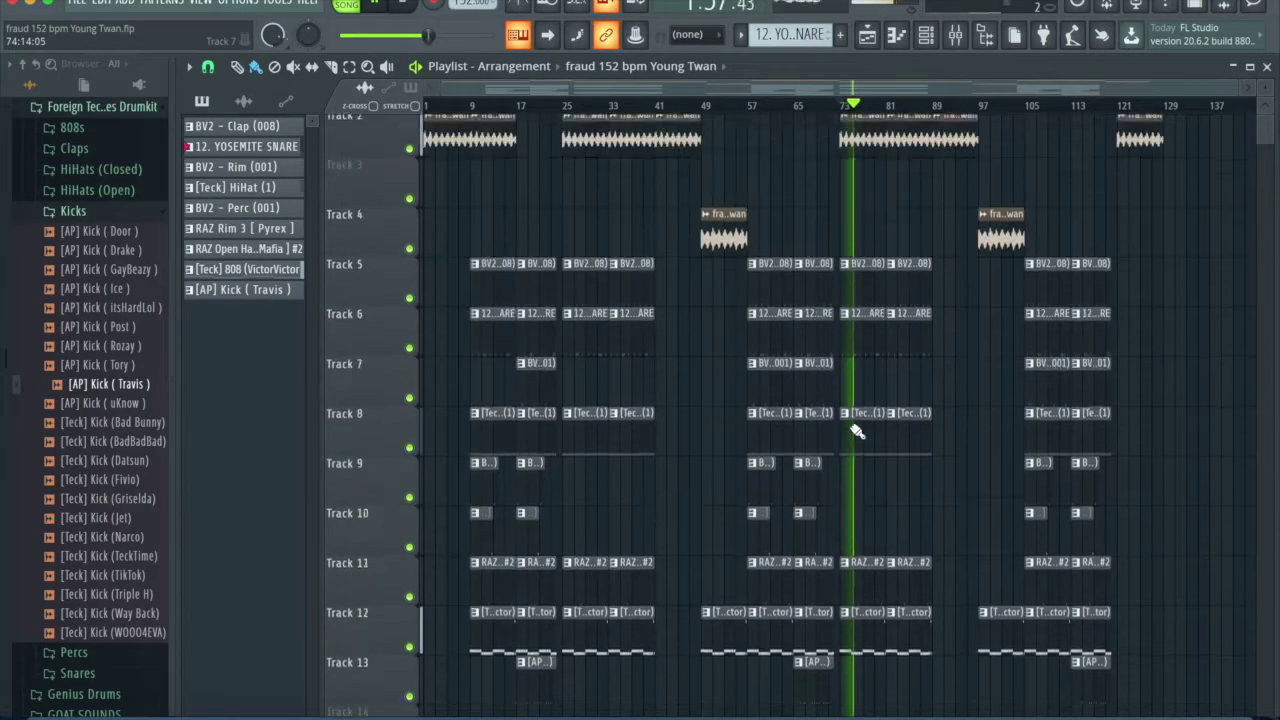
{"action": "scroll", "coordinate": [857, 432], "scroll_direction": "up", "scroll_amount": 1}
Step: Highlight the clips between about bars 17 and 97, play the closing section from bars 105 and 121, and stop playback
{"action": "left_click_drag", "start_coordinate": [529, 130], "coordinate": [982, 712]}
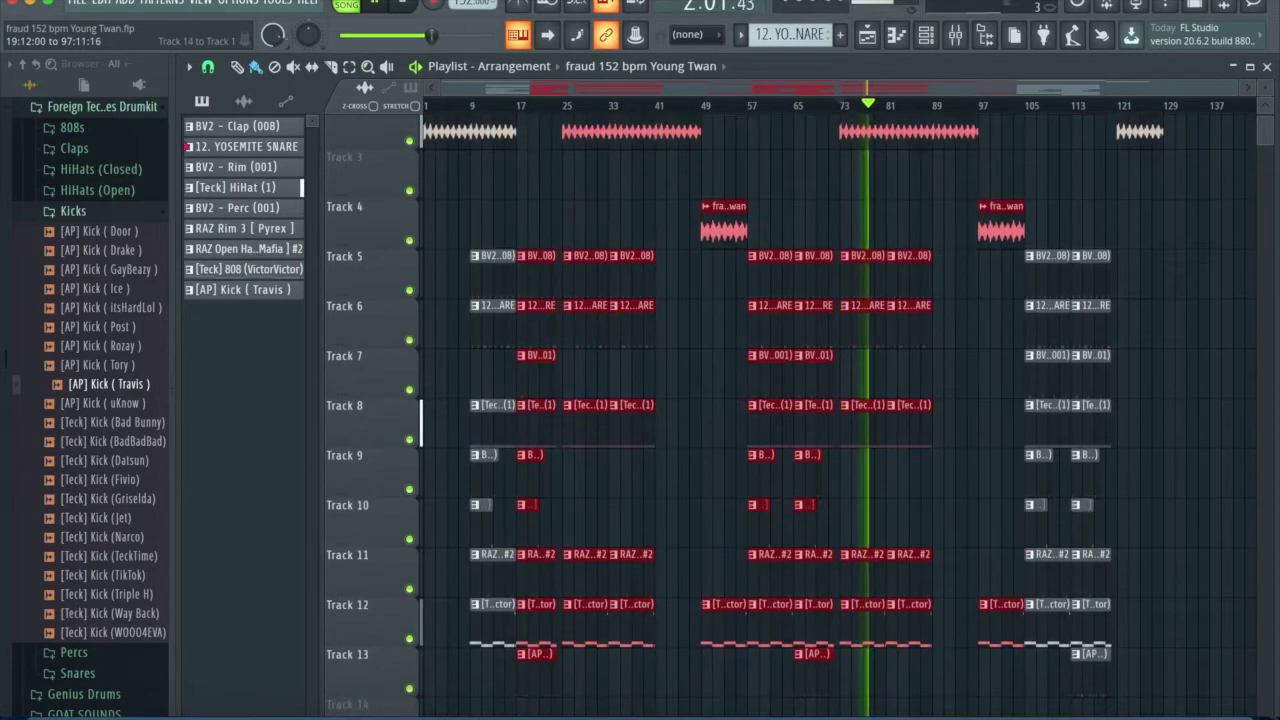
{"action": "scroll", "coordinate": [1063, 531], "scroll_direction": "up", "scroll_amount": 2}
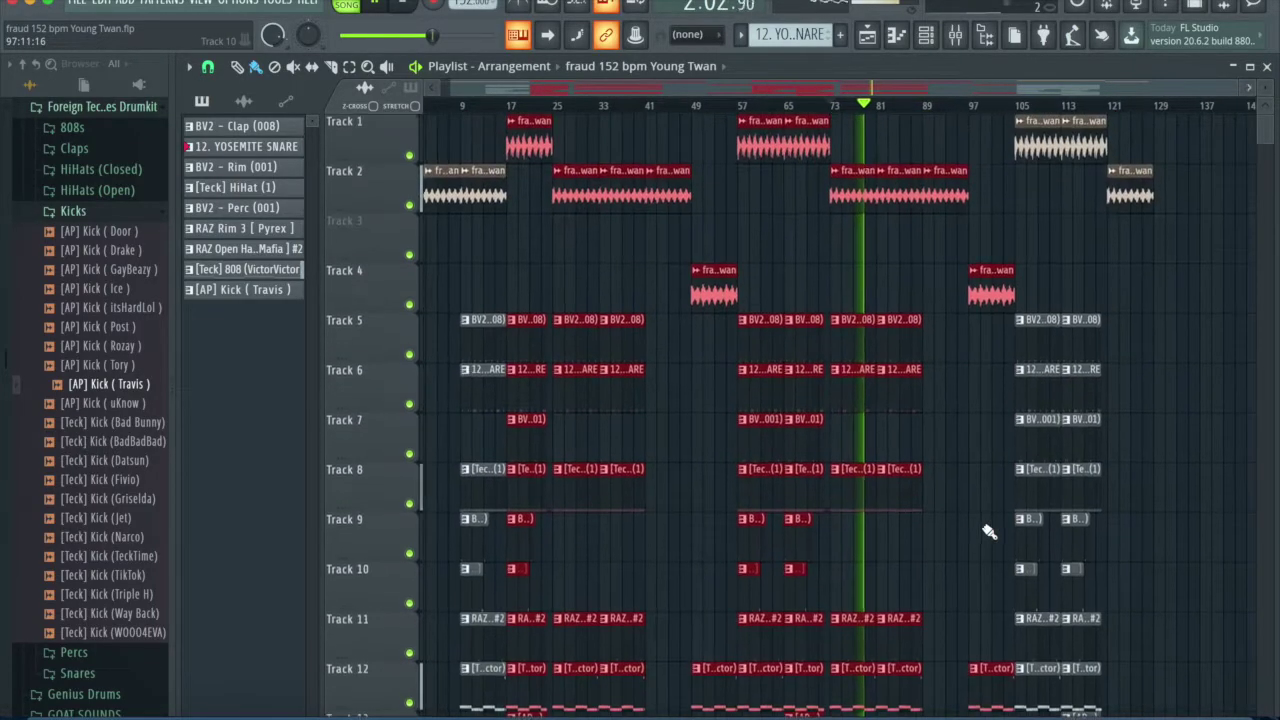
{"action": "left_click", "coordinate": [1016, 105]}
{"action": "left_click_drag", "start_coordinate": [1067, 106], "coordinate": [1110, 111]}
{"action": "scroll", "coordinate": [1143, 274], "scroll_direction": "left", "scroll_amount": 1}
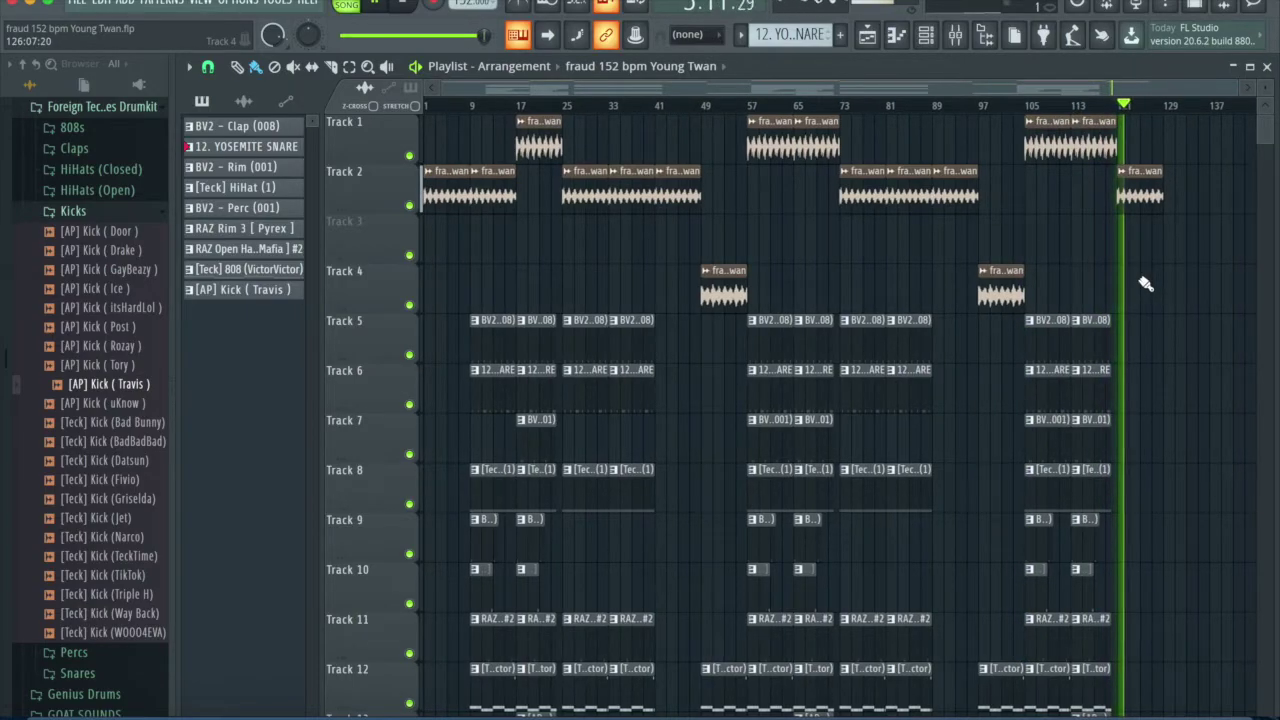
{"action": "key", "text": "space"}
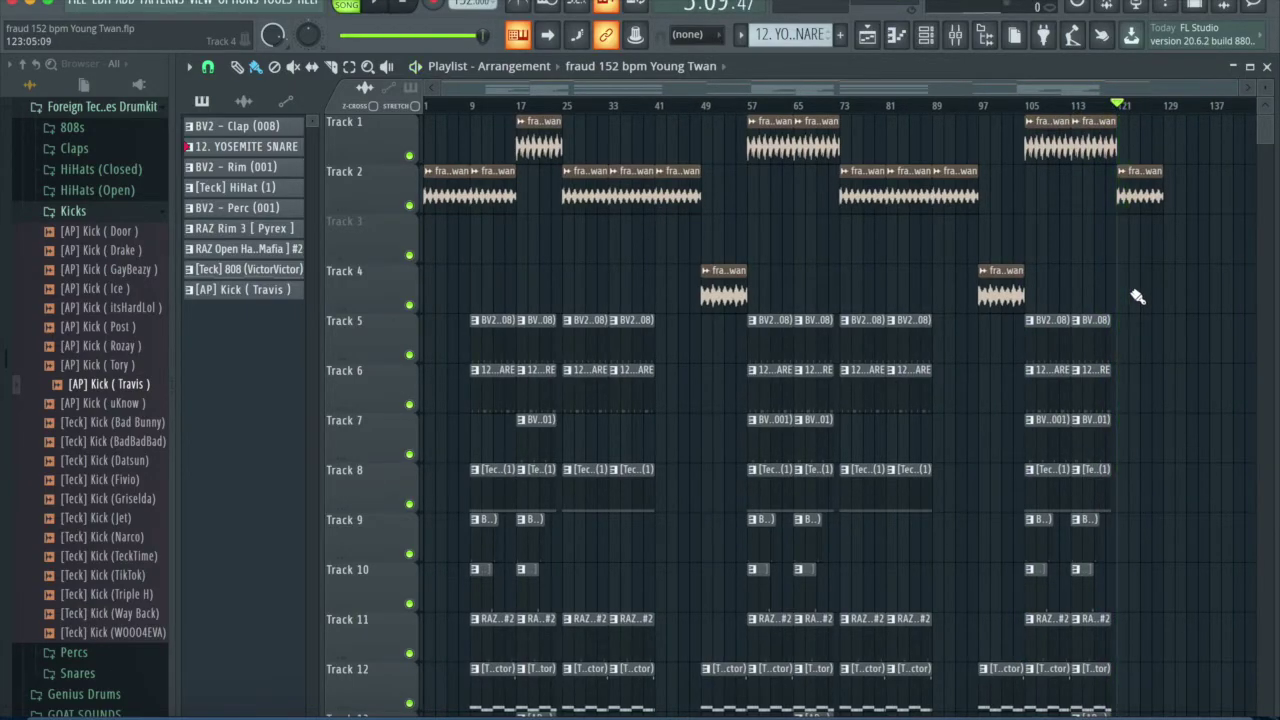